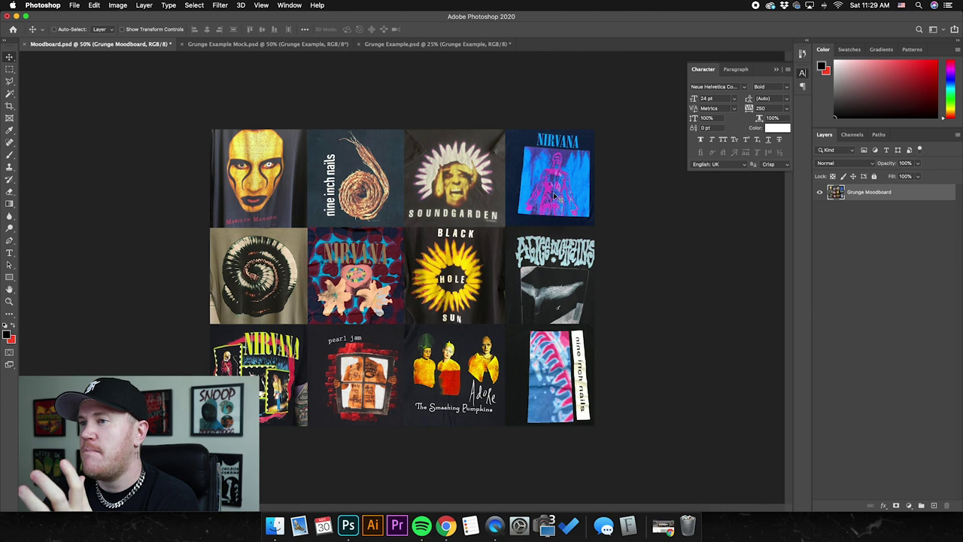
Compare the grunge moodboard with the Soundgarden snail shirt mockup and the Grunge Example artwork
{"action": "left_click", "coordinate": [254, 45]}
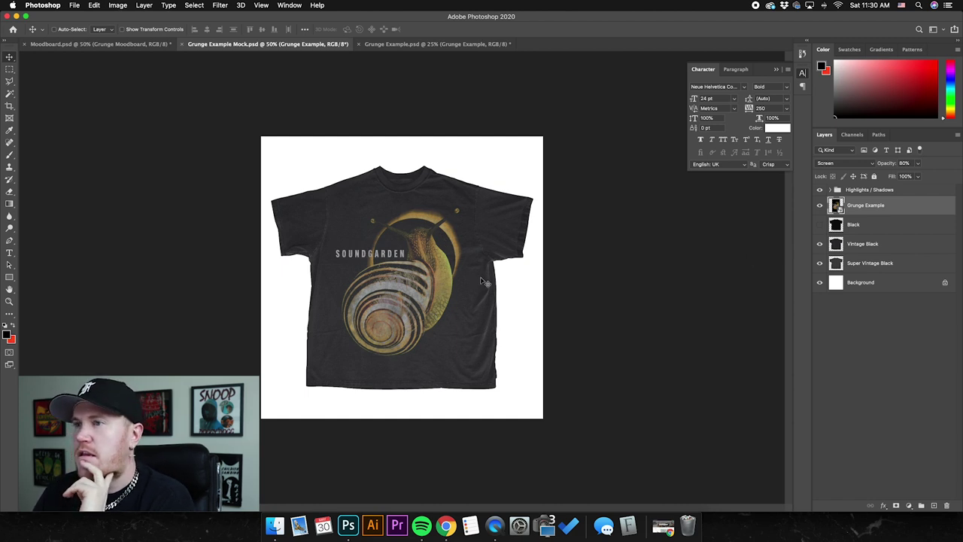
{"action": "left_click", "coordinate": [820, 205]}
{"action": "left_click", "coordinate": [820, 205]}
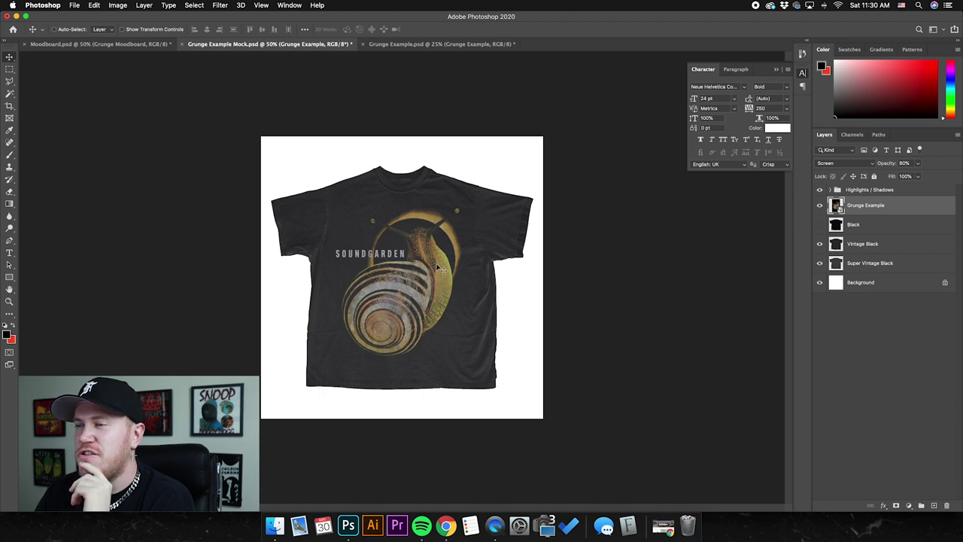
{"action": "key", "text": "ctrl+shift+Tab"}
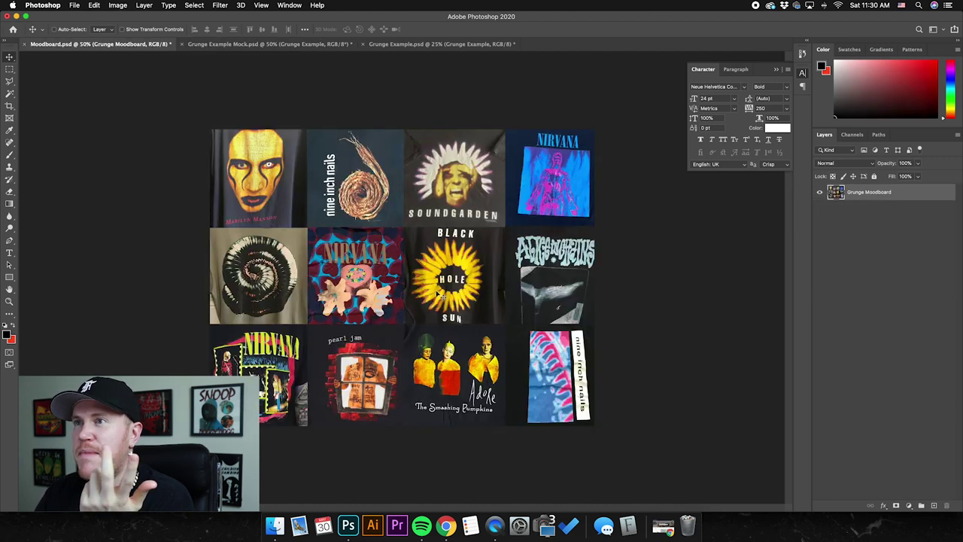
{"action": "left_click", "coordinate": [268, 44]}
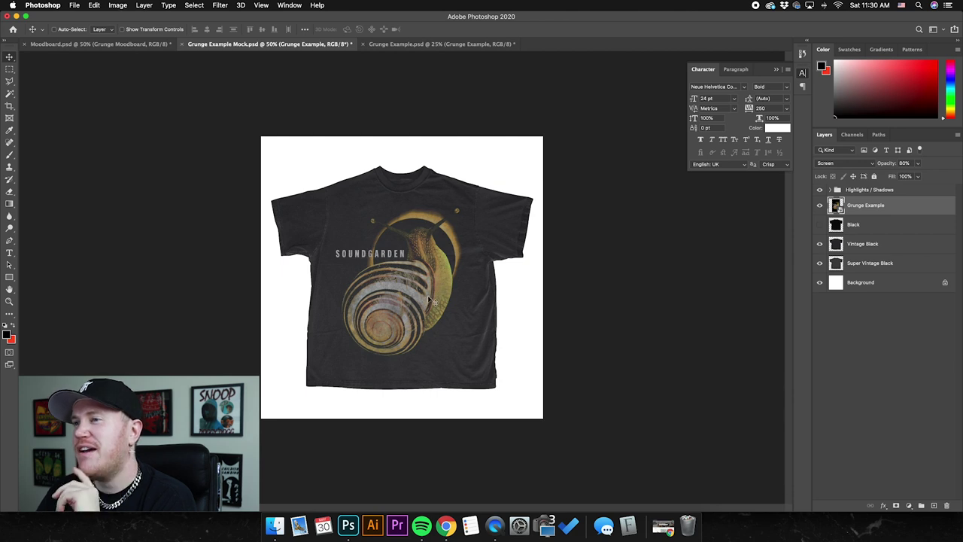
{"action": "left_click", "coordinate": [146, 43]}
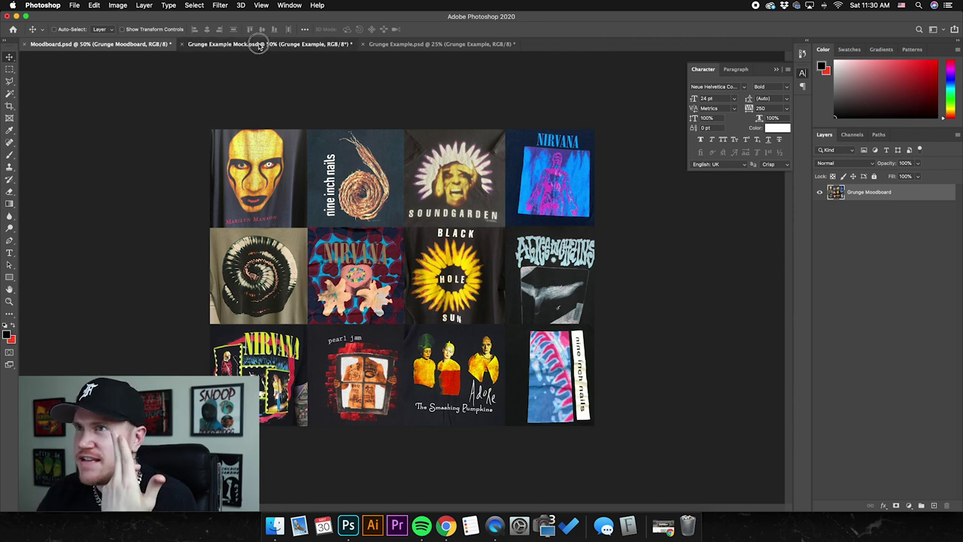
{"action": "left_click", "coordinate": [258, 44]}
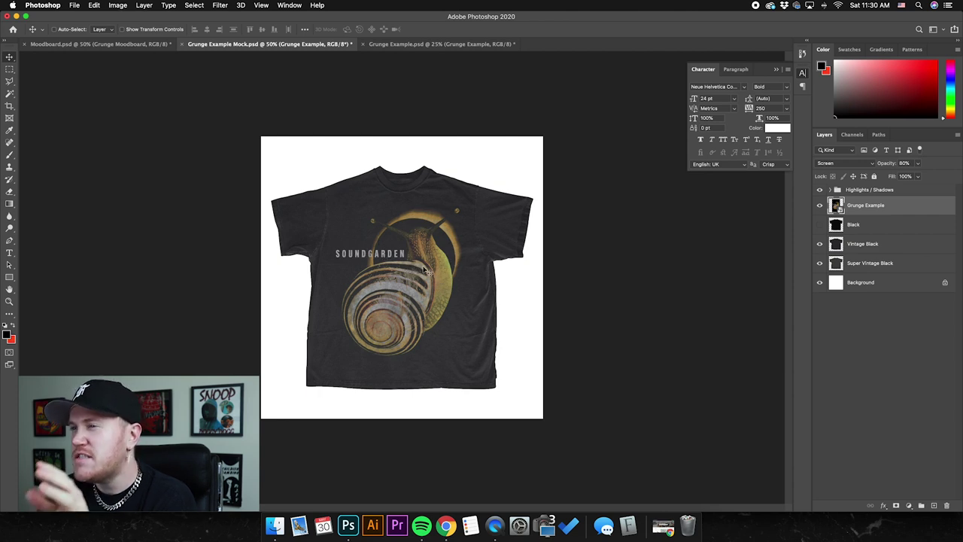
{"action": "left_click", "coordinate": [146, 44]}
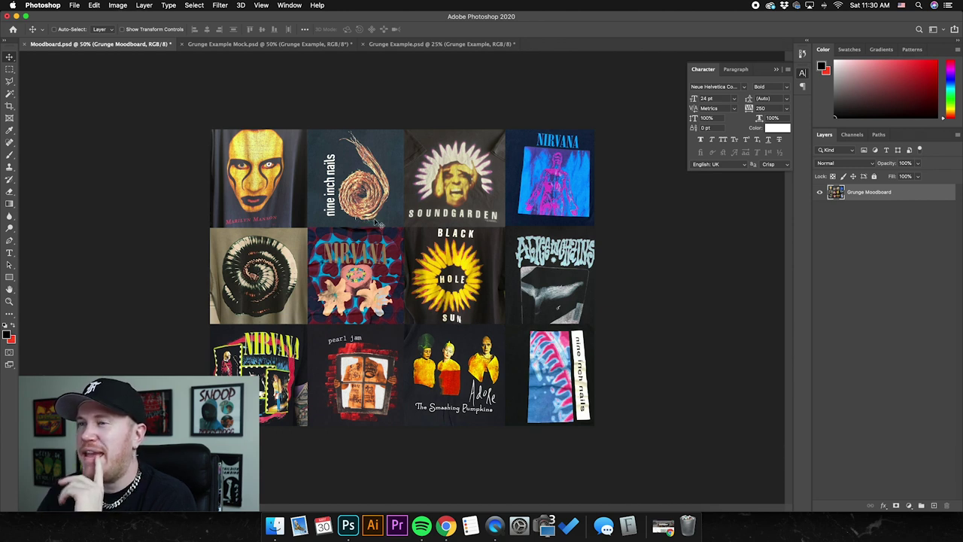
{"action": "left_click", "coordinate": [271, 44]}
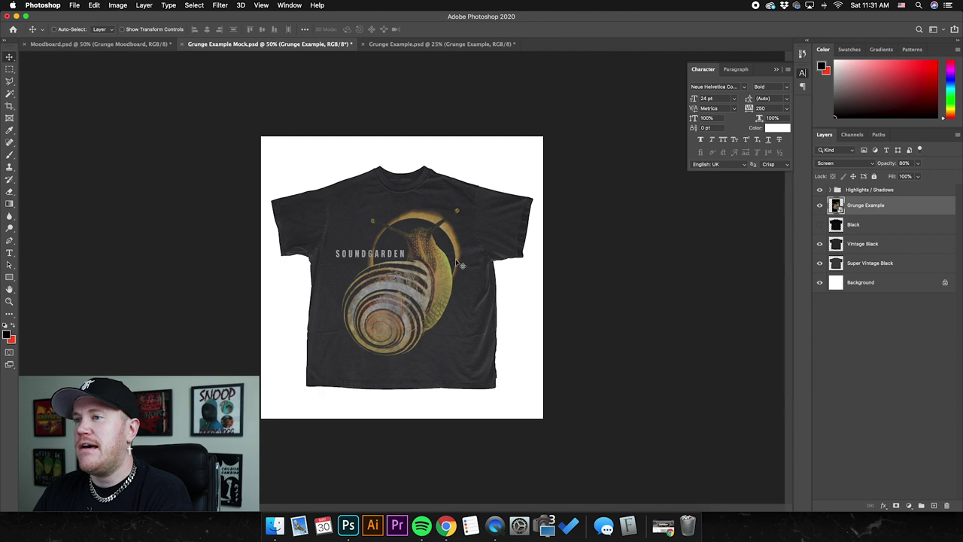
{"action": "left_click", "coordinate": [405, 43]}
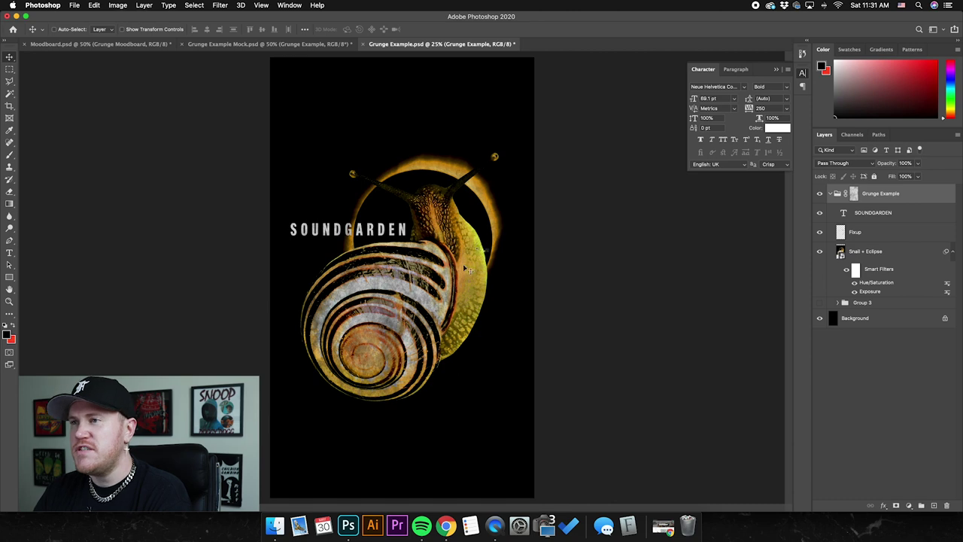
Switch to Chrome and search Pexels for snail photos
{"action": "left_click", "coordinate": [446, 525]}
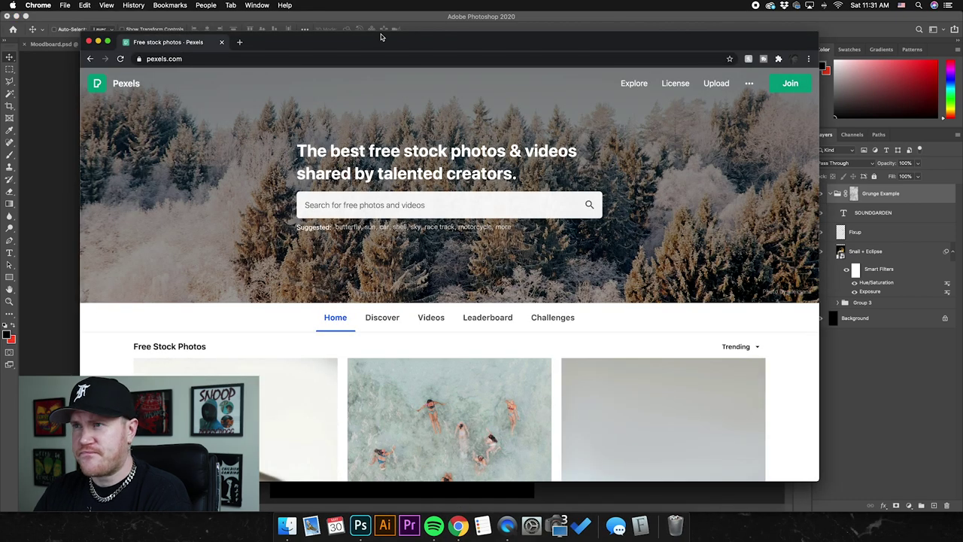
{"action": "left_click_drag", "start_coordinate": [380, 36], "coordinate": [382, 33]}
{"action": "left_click", "coordinate": [360, 204]}
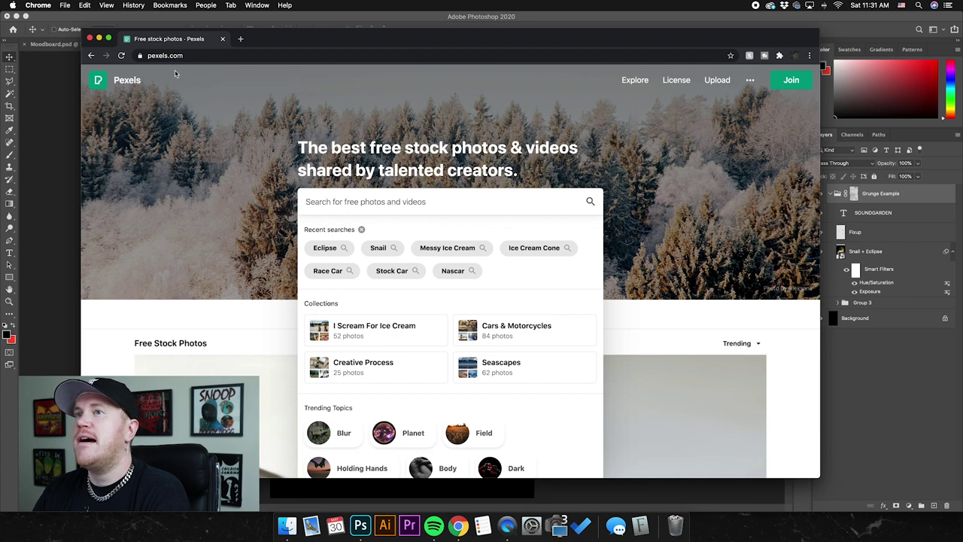
{"action": "left_click", "coordinate": [279, 322]}
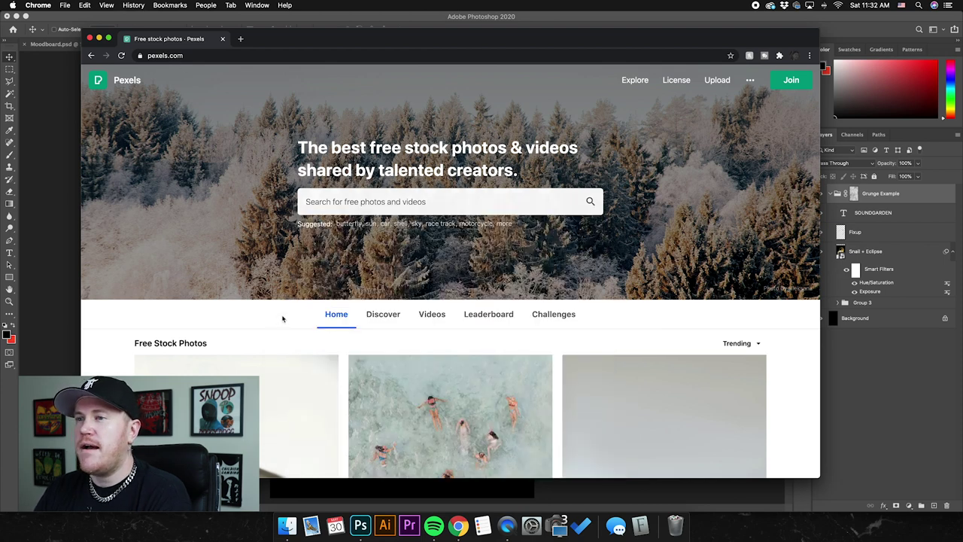
{"action": "left_click", "coordinate": [366, 203]}
{"action": "left_click", "coordinate": [265, 317]}
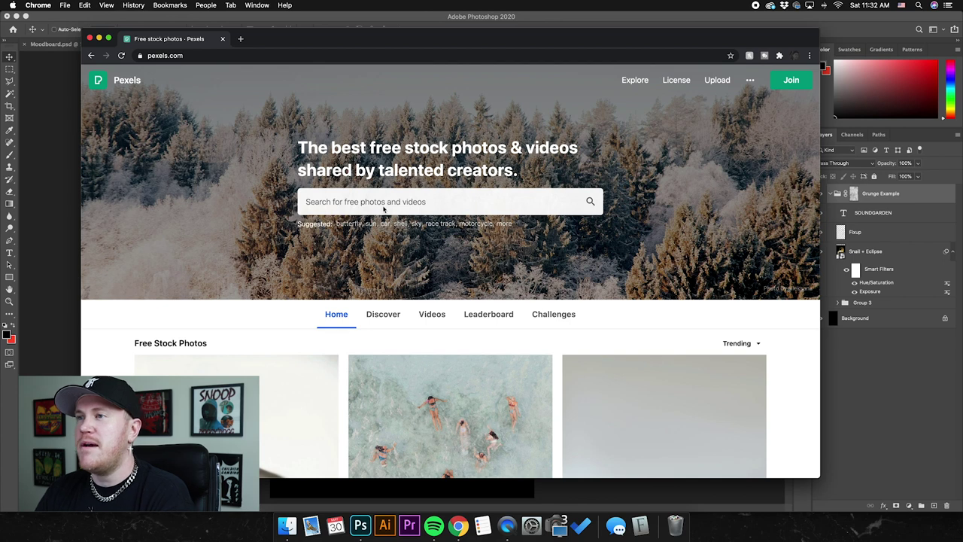
{"action": "left_click", "coordinate": [388, 207]}
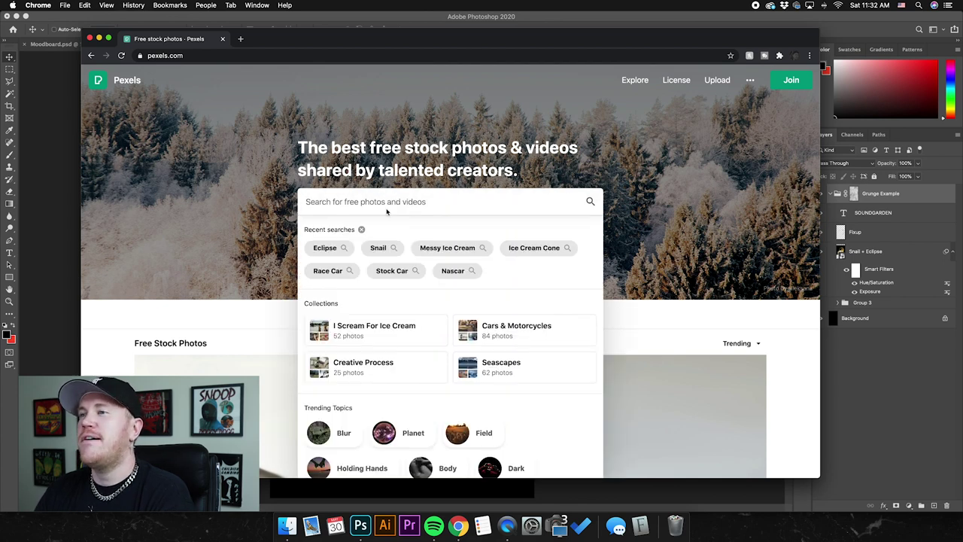
{"action": "left_click", "coordinate": [382, 249]}
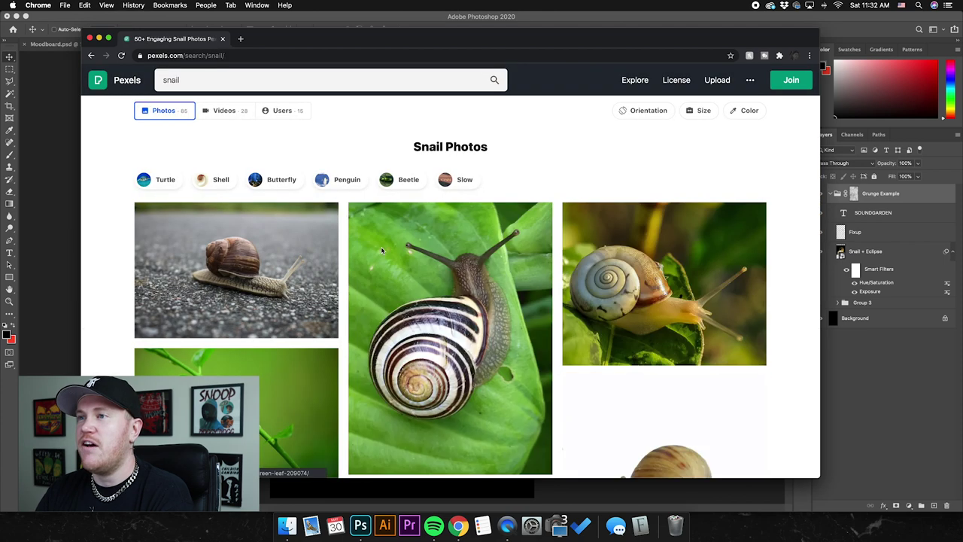
Download the Pexels photo of the striped snail on a green leaf and open it in Photoshop
{"action": "scroll", "coordinate": [382, 230], "scroll_direction": "down", "scroll_amount": 3}
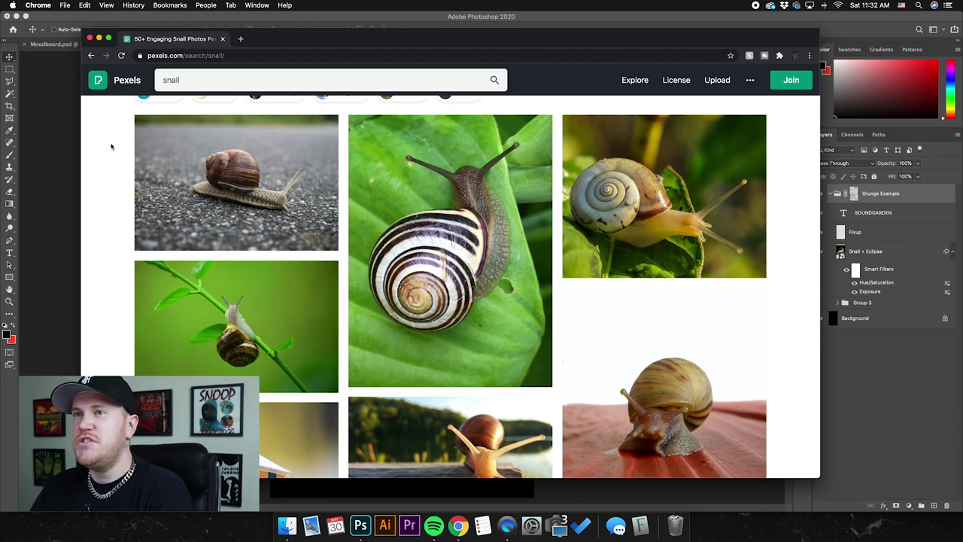
{"action": "left_click", "coordinate": [426, 214]}
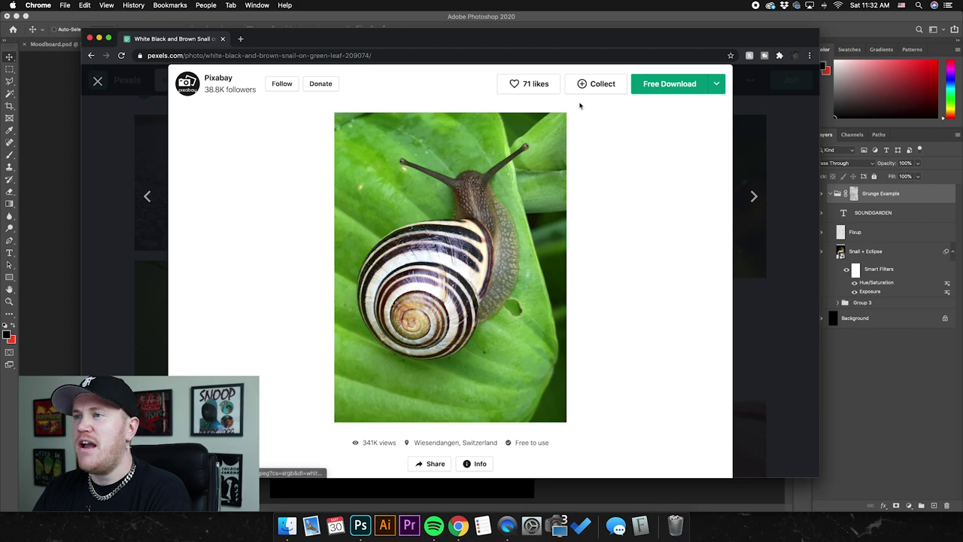
{"action": "left_click", "coordinate": [671, 83]}
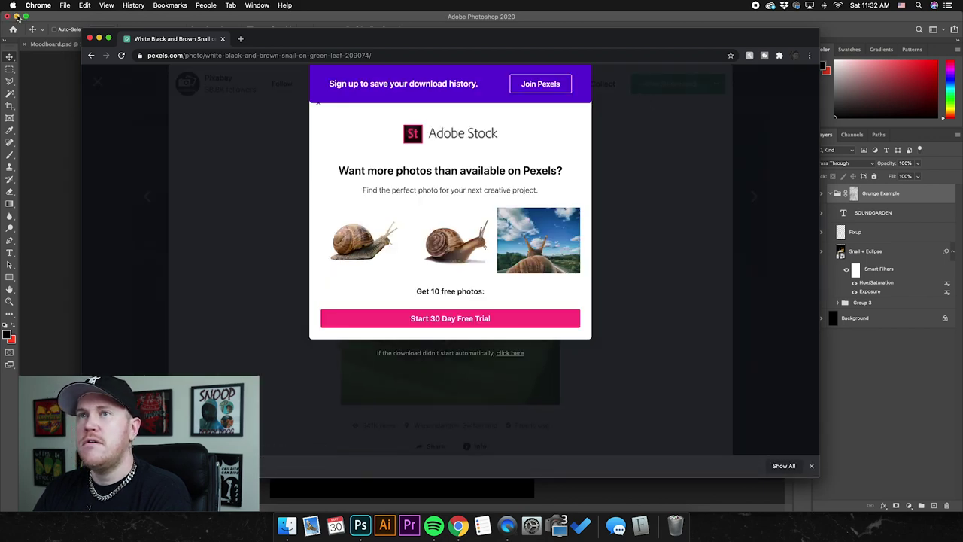
{"action": "left_click", "coordinate": [15, 16]}
{"action": "left_click_drag", "start_coordinate": [913, 93], "coordinate": [347, 524]}
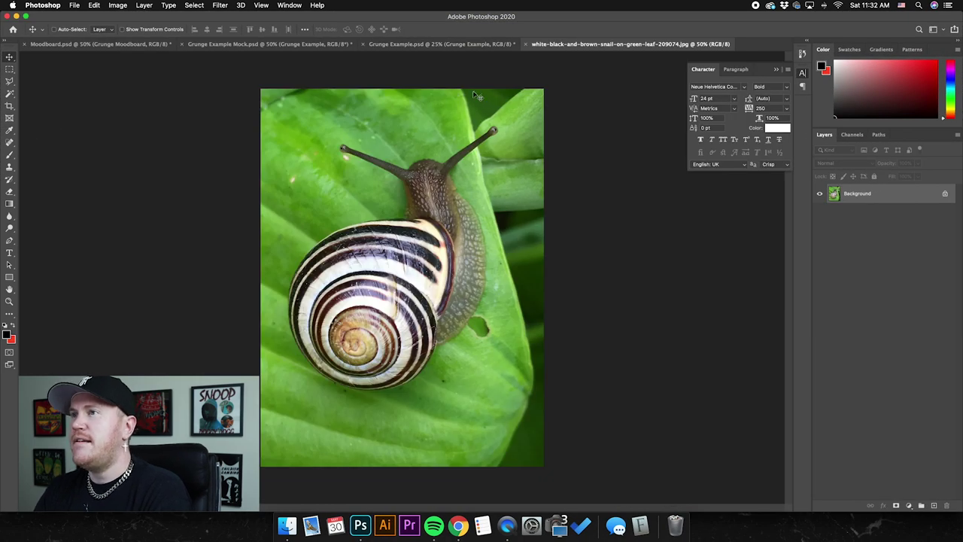
Collapse the Grunge Example group in Grunge Example.psd and review the New Document settings without creating a document
{"action": "left_click", "coordinate": [438, 43]}
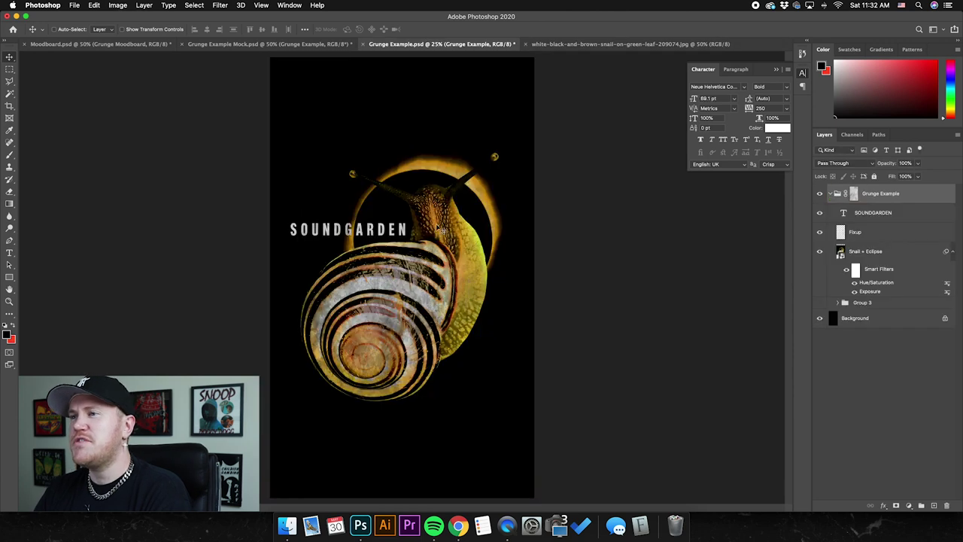
{"action": "left_click", "coordinate": [832, 194]}
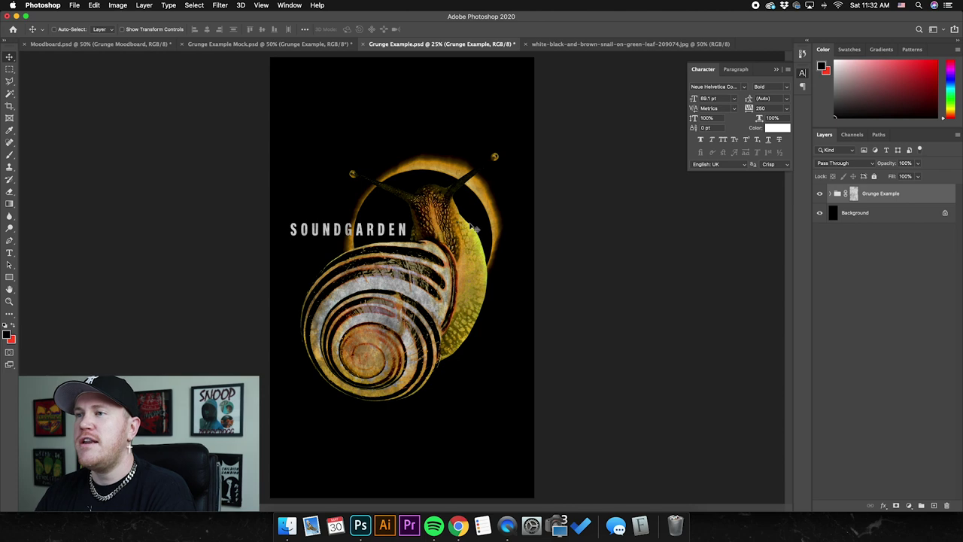
{"action": "left_click", "coordinate": [74, 4]}
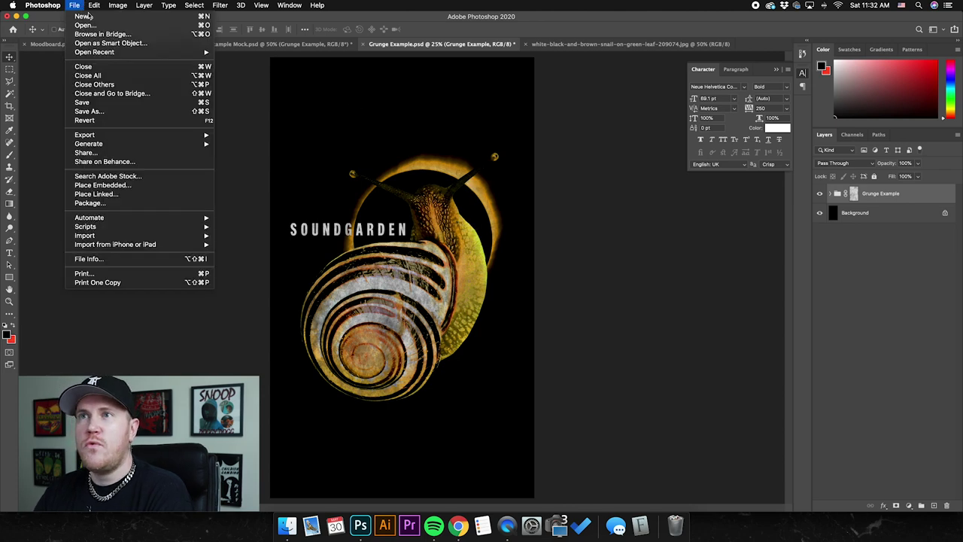
{"action": "left_click", "coordinate": [224, 85]}
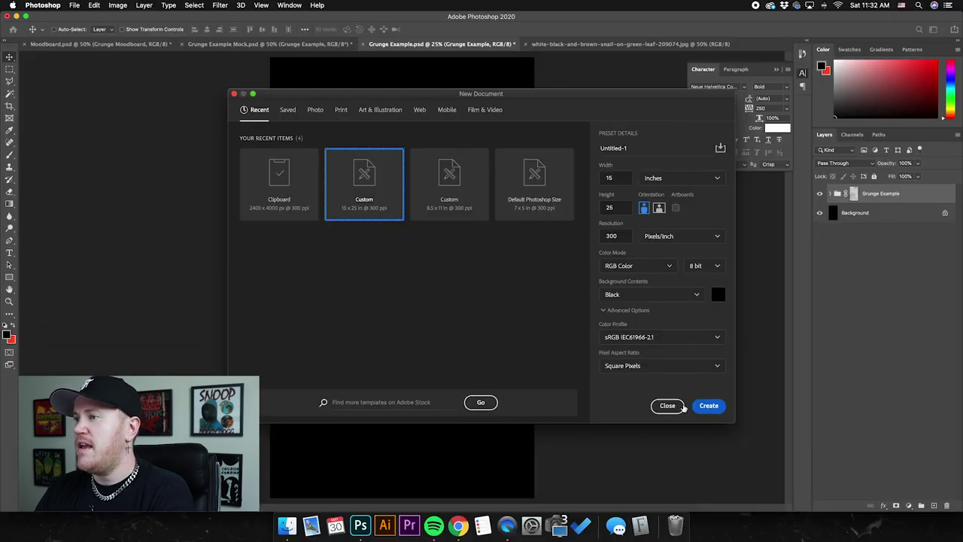
{"action": "left_click", "coordinate": [669, 404]}
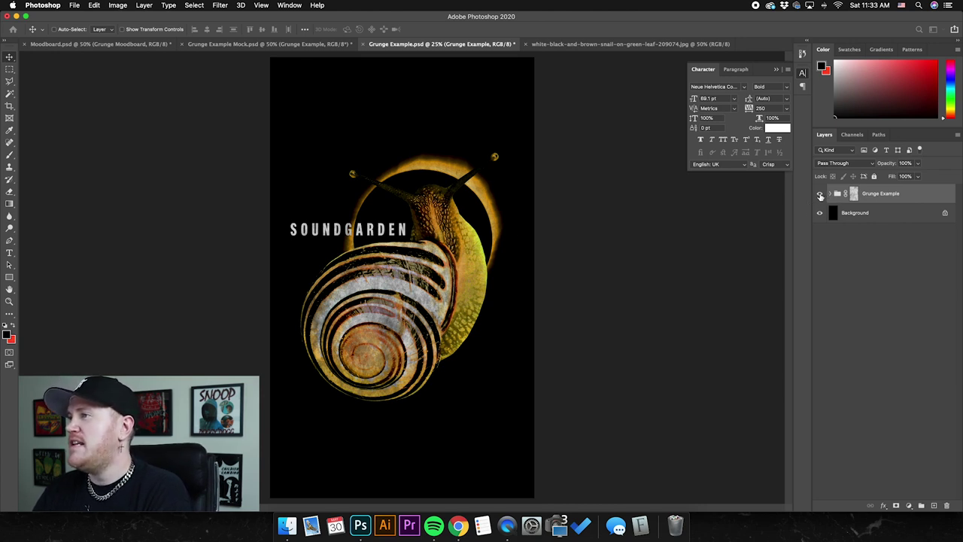
Hide the Grunge Example group and copy the entire snail photo into Grunge Example.psd
{"action": "left_click", "coordinate": [820, 195]}
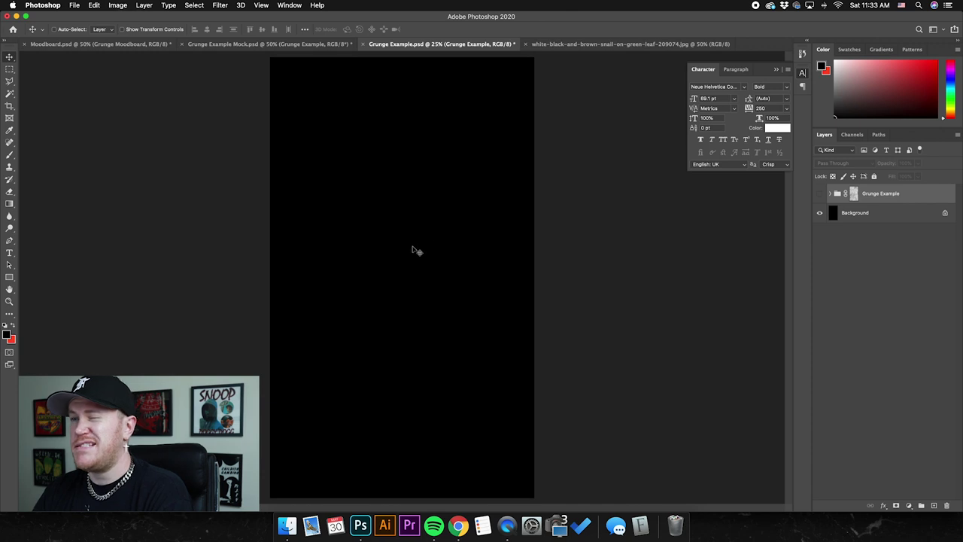
{"action": "left_click", "coordinate": [553, 45]}
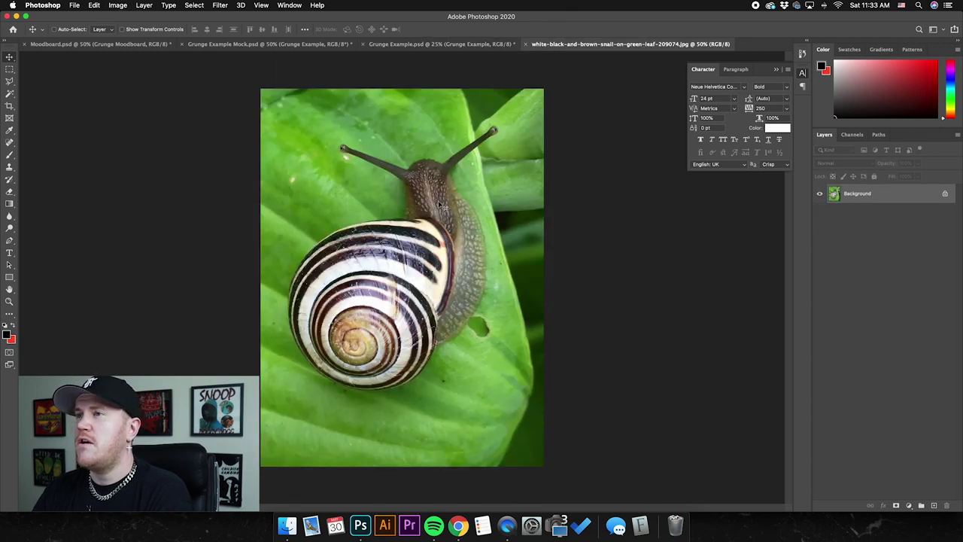
{"action": "key", "text": "super+a"}
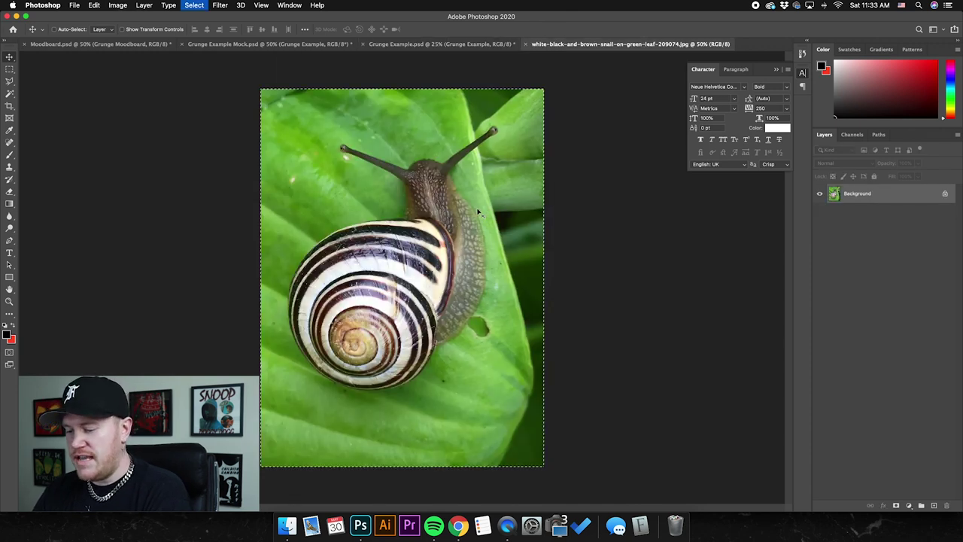
{"action": "key", "text": "super+c"}
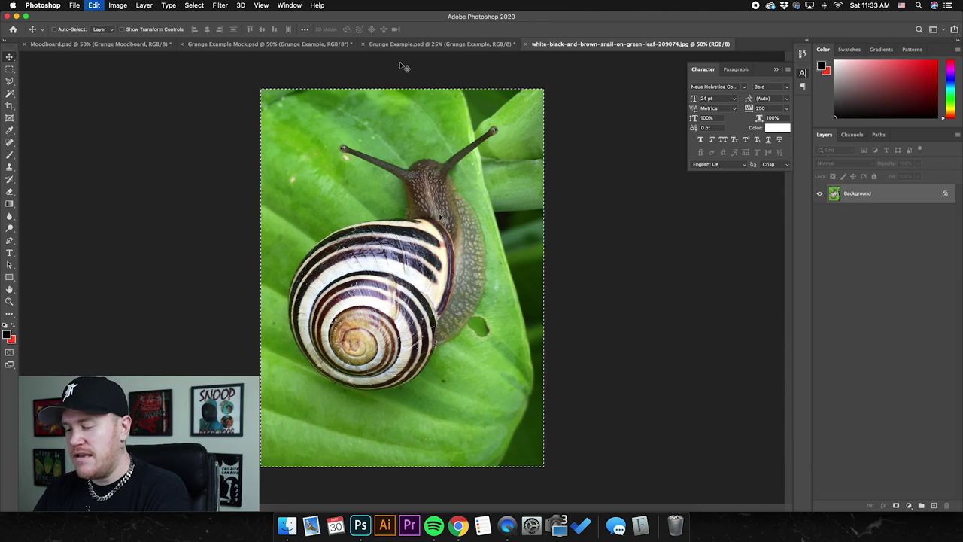
{"action": "left_click", "coordinate": [387, 44]}
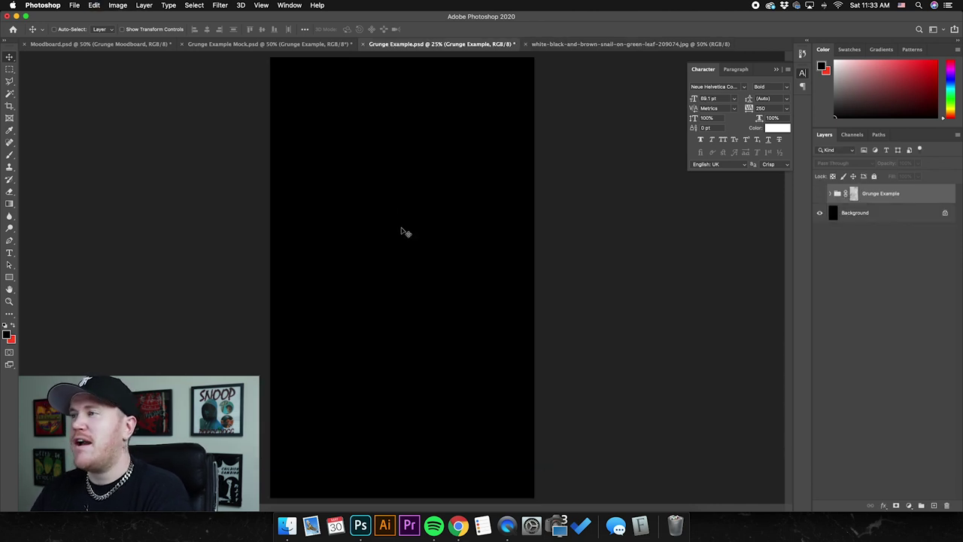
{"action": "key", "text": "super+v"}
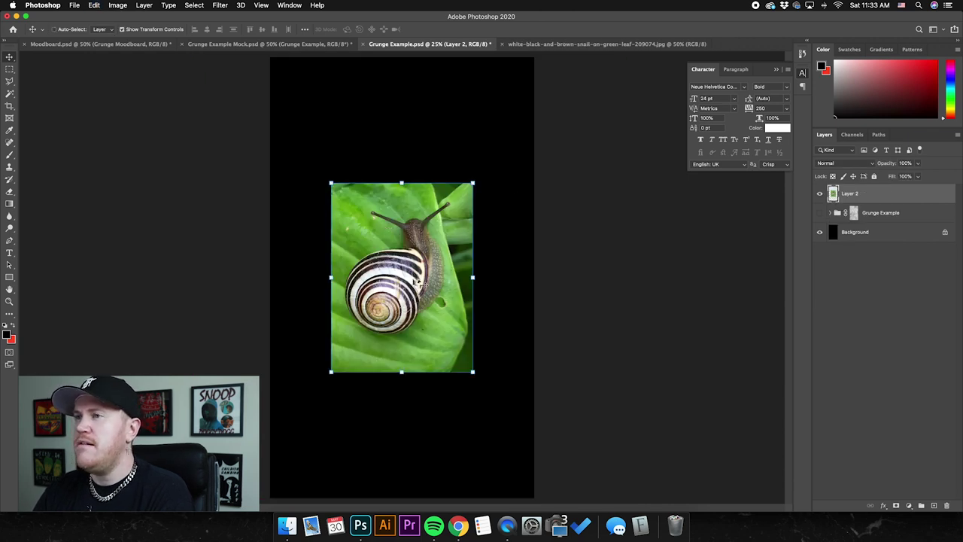
Enlarge the pasted snail photo to nearly the full canvas width, centre it, and turn off the transform controls
{"action": "left_click_drag", "start_coordinate": [475, 180], "coordinate": [532, 106]}
{"action": "left_click_drag", "start_coordinate": [329, 374], "coordinate": [273, 445]}
{"action": "left_click_drag", "start_coordinate": [441, 242], "coordinate": [448, 254]}
{"action": "key", "text": "Return"}
{"action": "left_click", "coordinate": [125, 29]}
{"action": "left_click_drag", "start_coordinate": [428, 177], "coordinate": [423, 178]}
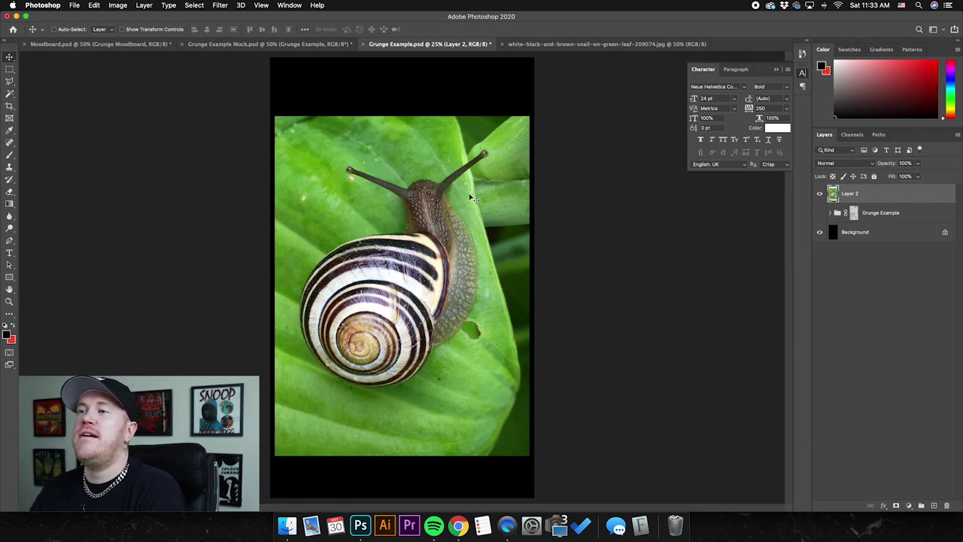
Make red the foreground color and switch to the Brush tool
{"action": "left_click", "coordinate": [12, 325]}
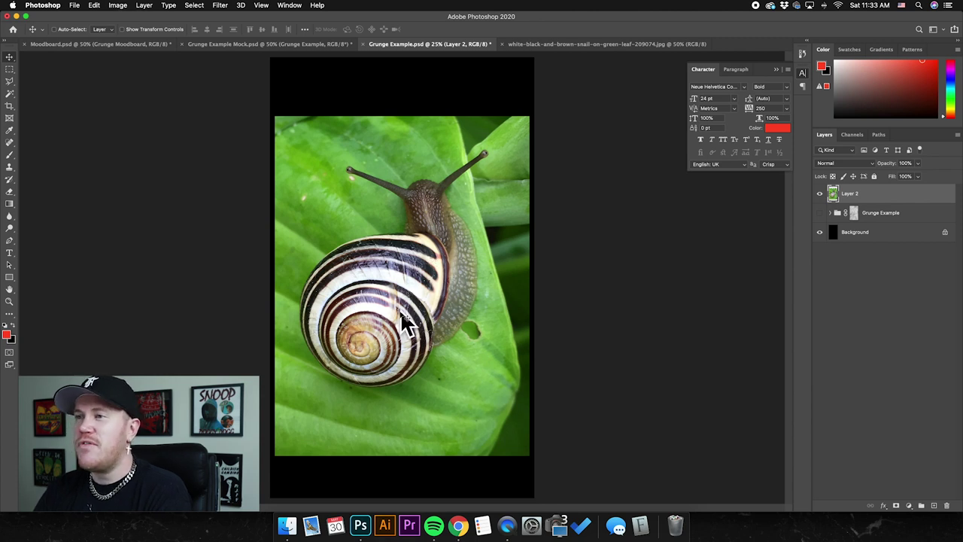
{"action": "left_click", "coordinate": [10, 155]}
{"action": "left_click", "coordinate": [144, 6]}
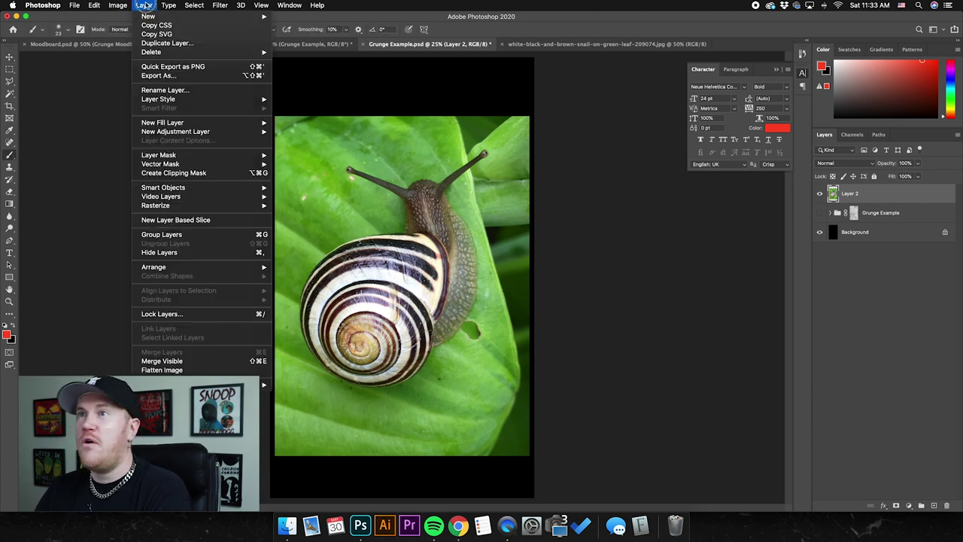
{"action": "mouse_move", "coordinate": [172, 18]}
{"action": "left_click", "coordinate": [301, 18]}
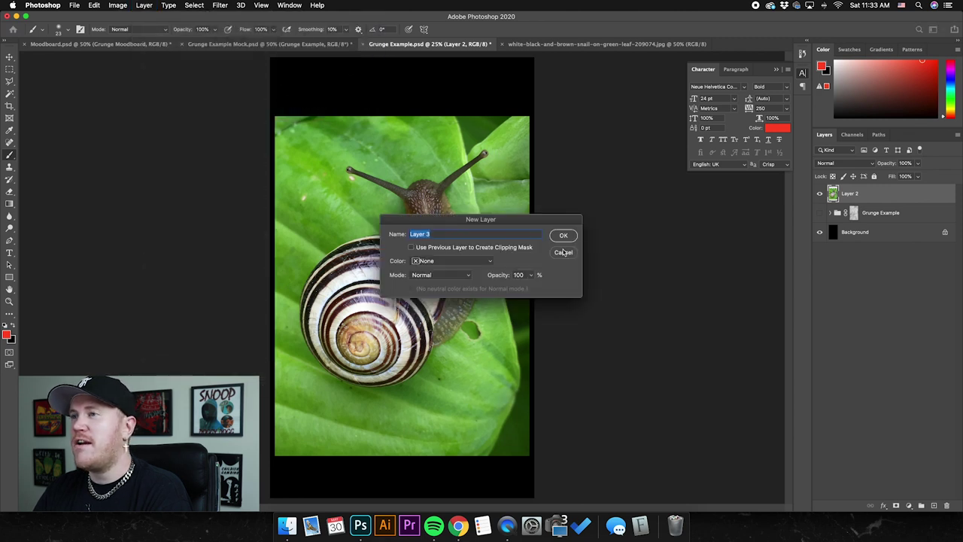
{"action": "left_click_drag", "start_coordinate": [525, 221], "coordinate": [693, 273]}
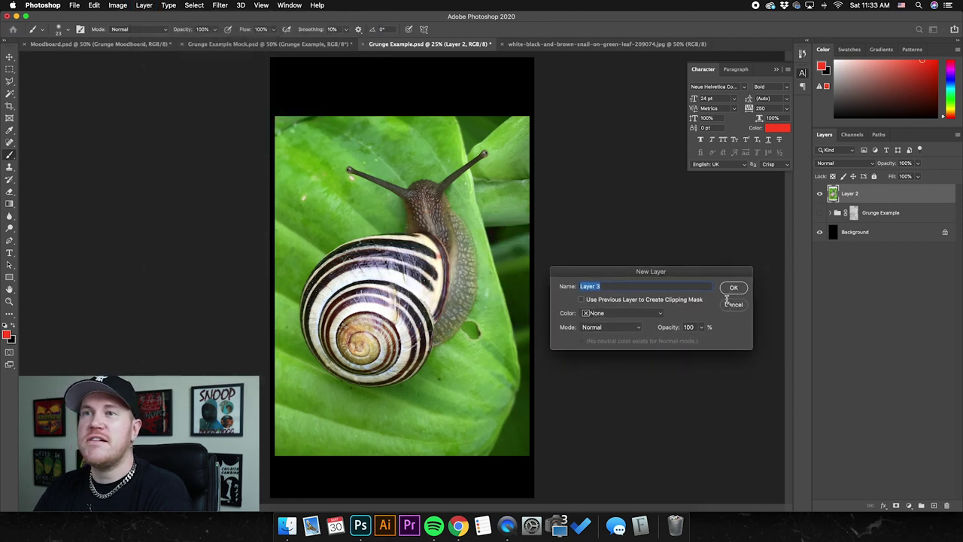
{"action": "left_click", "coordinate": [730, 303]}
{"action": "left_click", "coordinate": [10, 84]}
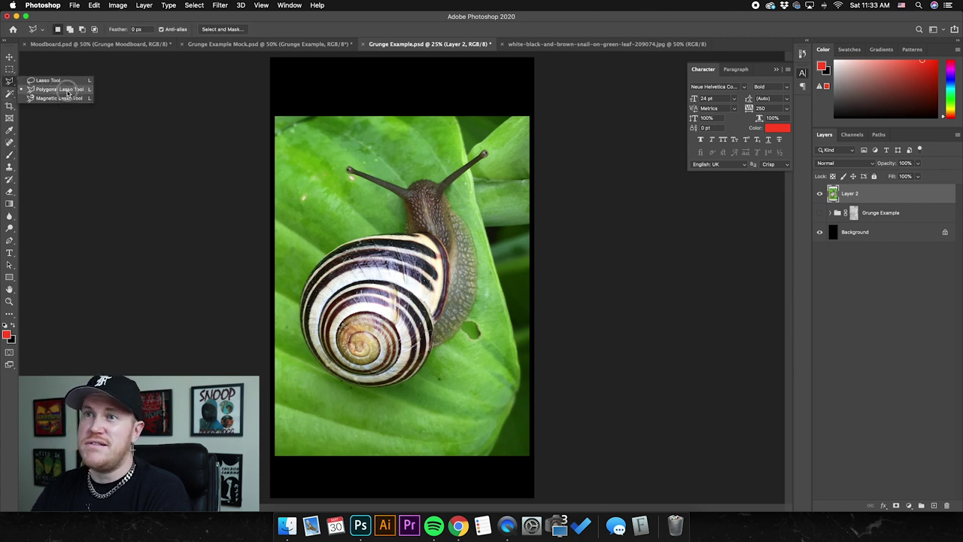
{"action": "left_click", "coordinate": [9, 81]}
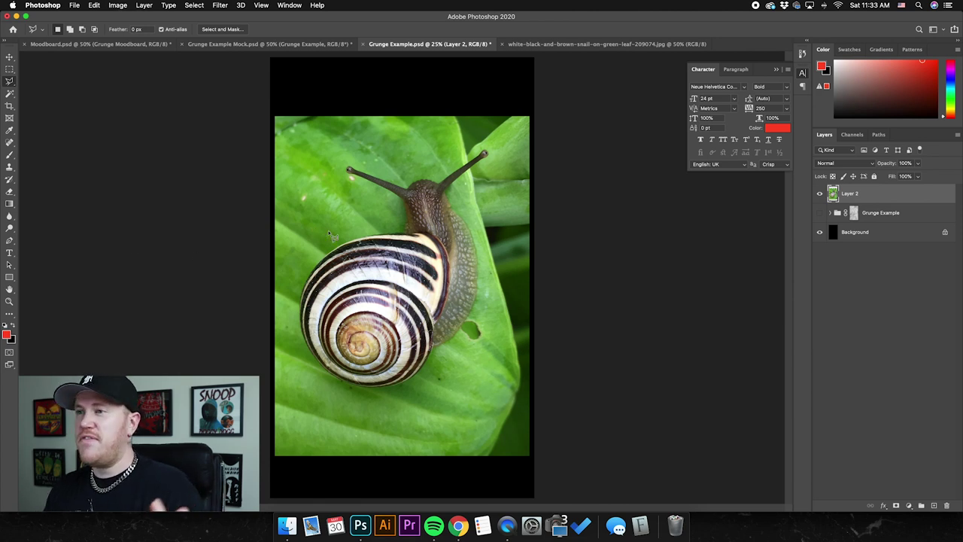
Set up the Brush tool with 100% hardness and a size of 40 px
{"action": "left_click", "coordinate": [9, 154]}
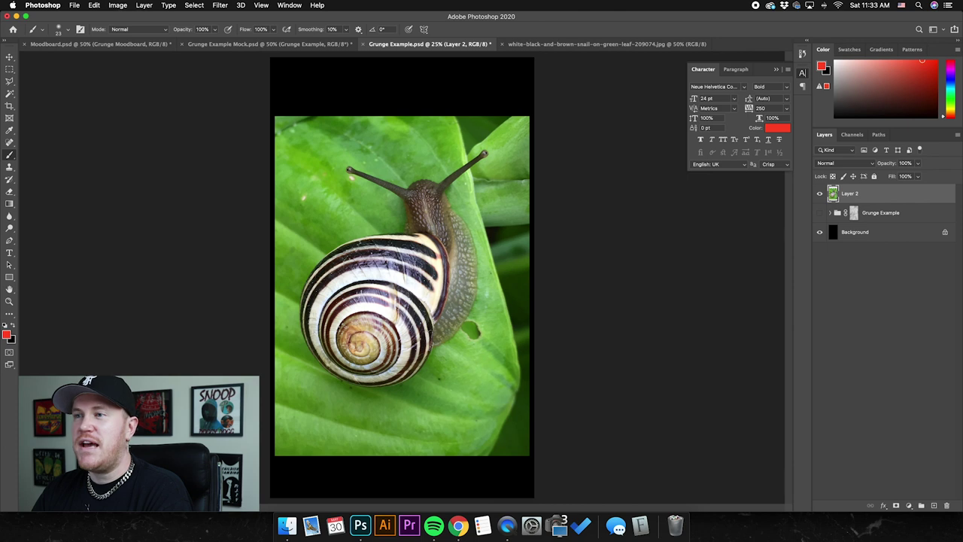
{"action": "left_click", "coordinate": [67, 30]}
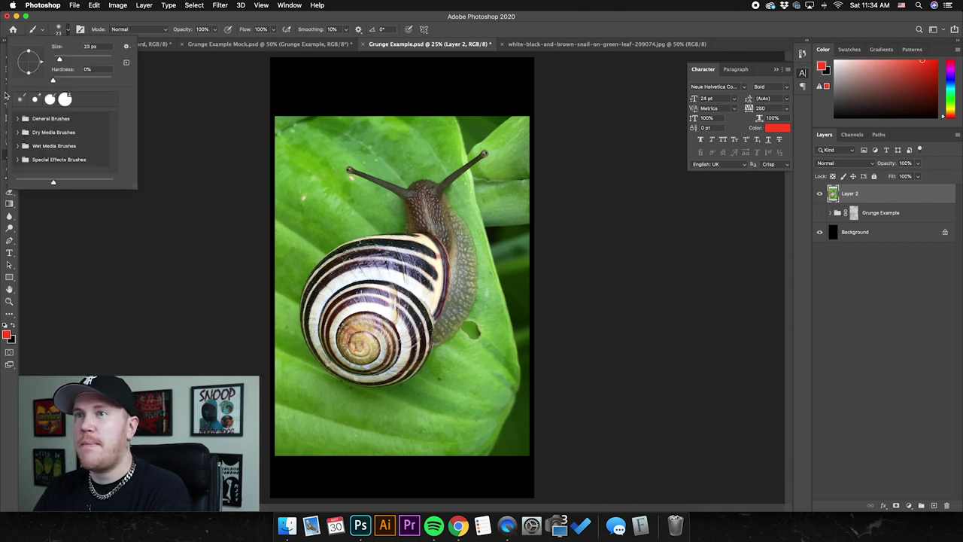
{"action": "left_click", "coordinate": [40, 151]}
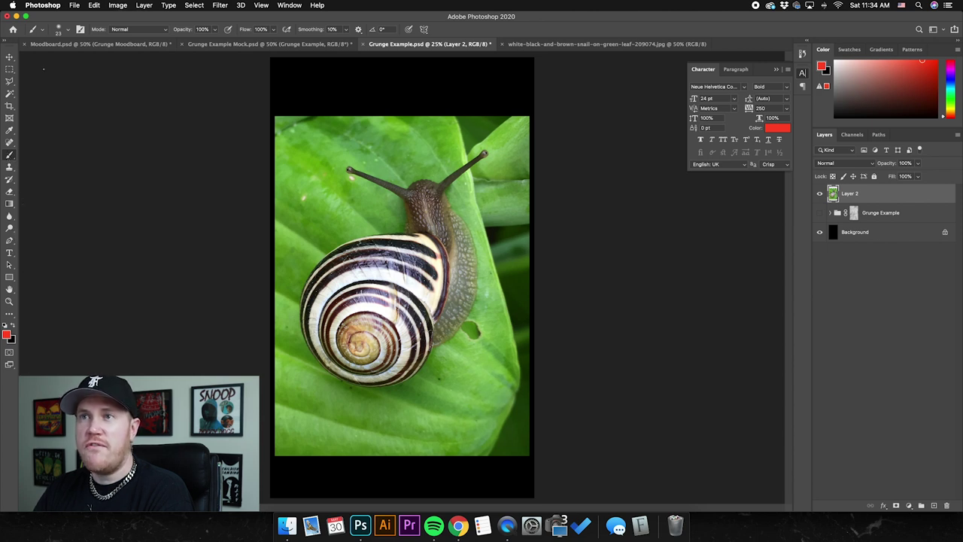
{"action": "left_click", "coordinate": [66, 31]}
{"action": "left_click_drag", "start_coordinate": [55, 80], "coordinate": [109, 78]}
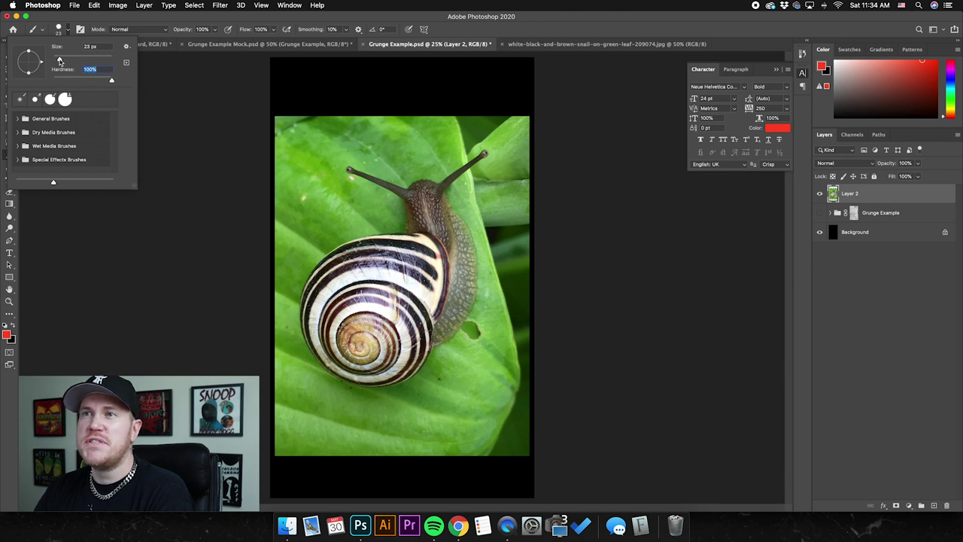
{"action": "key", "text": "shift+Tab"}
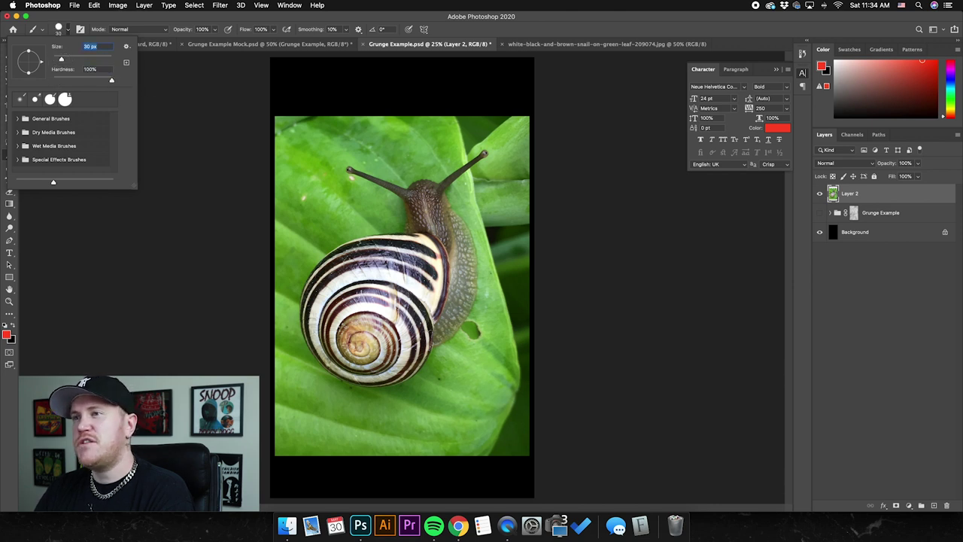
{"action": "left_click_drag", "start_coordinate": [63, 60], "coordinate": [65, 59]}
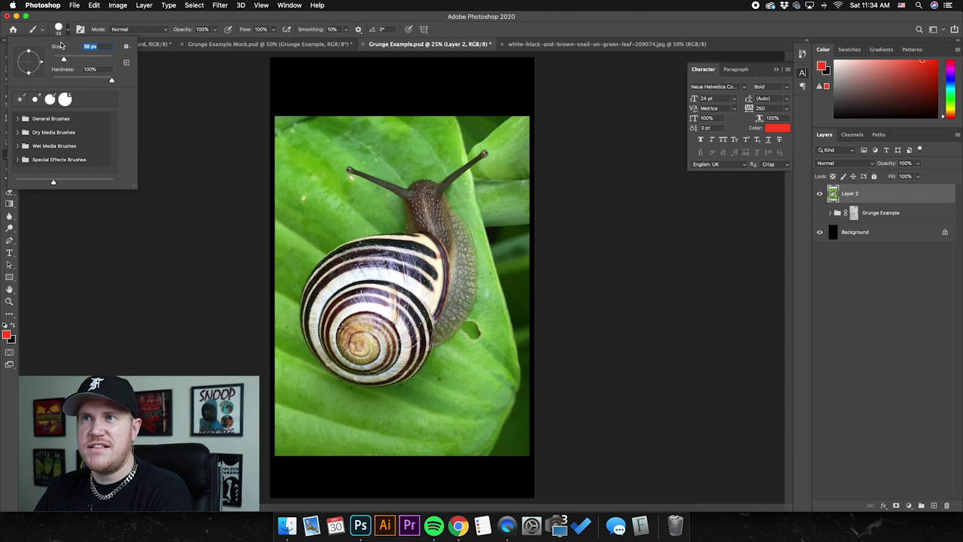
{"action": "type", "text": "40"}
{"action": "key", "text": "Return"}
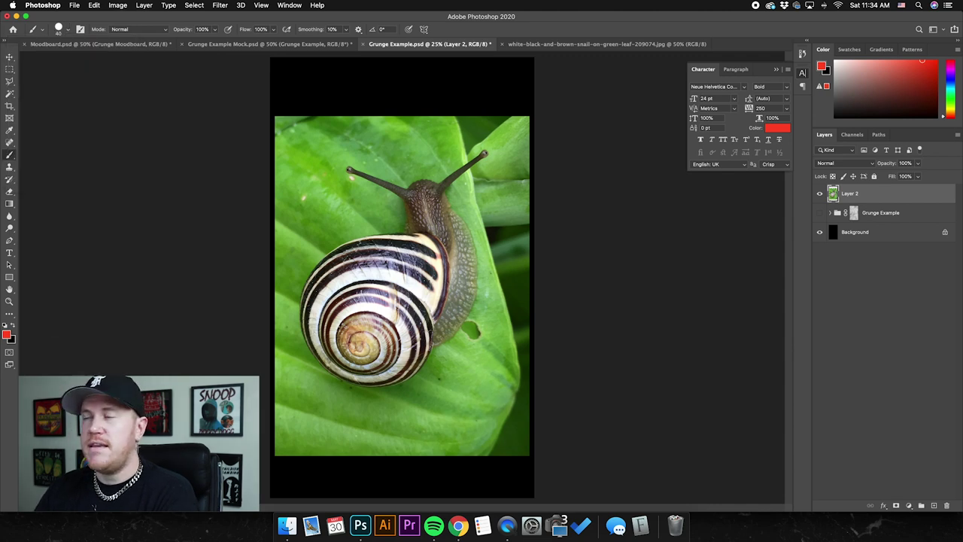
Create a new empty layer above the snail photo for tracing the outline
{"action": "key", "text": "super+plus"}
{"action": "scroll", "coordinate": [398, 268], "scroll_direction": "up", "scroll_amount": 10}
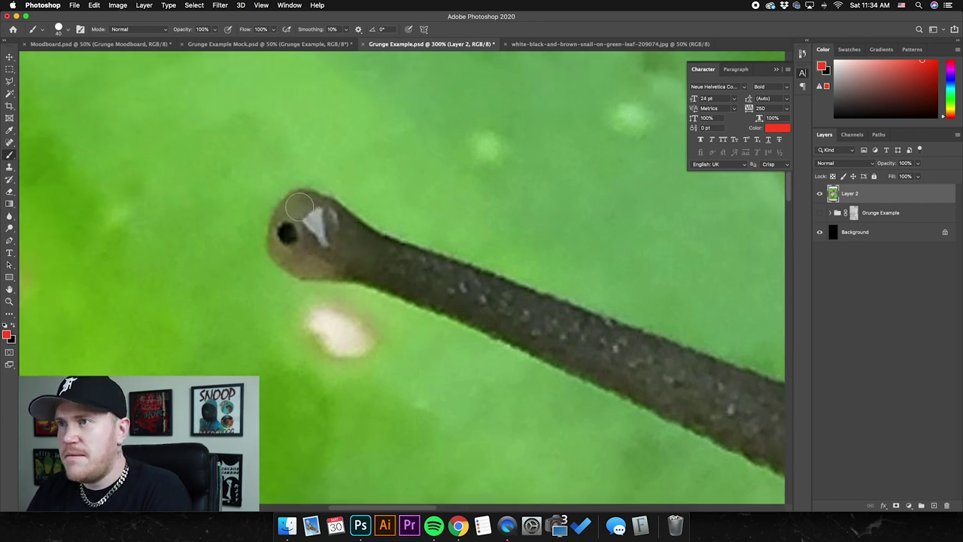
{"action": "left_click", "coordinate": [144, 5]}
{"action": "mouse_move", "coordinate": [151, 20]}
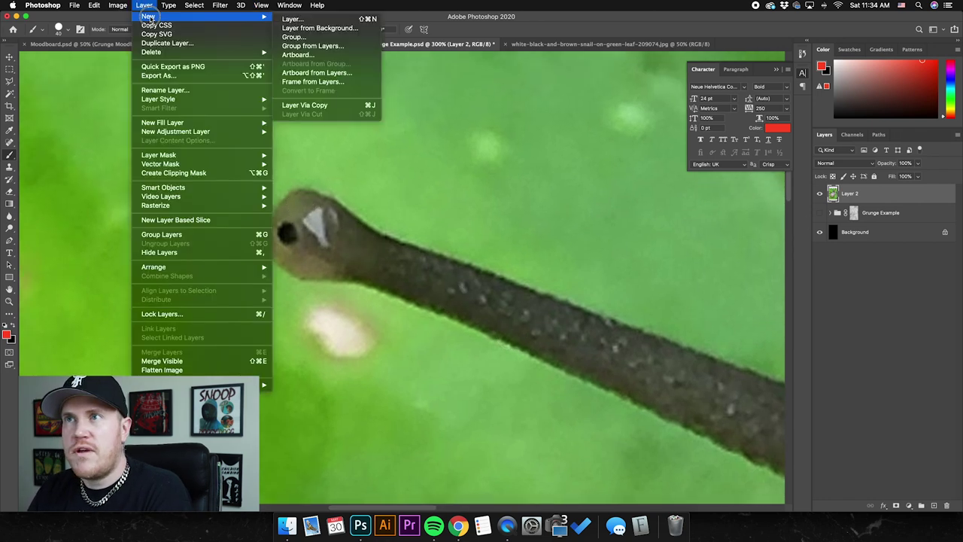
{"action": "left_click", "coordinate": [309, 21]}
{"action": "key", "text": "Return"}
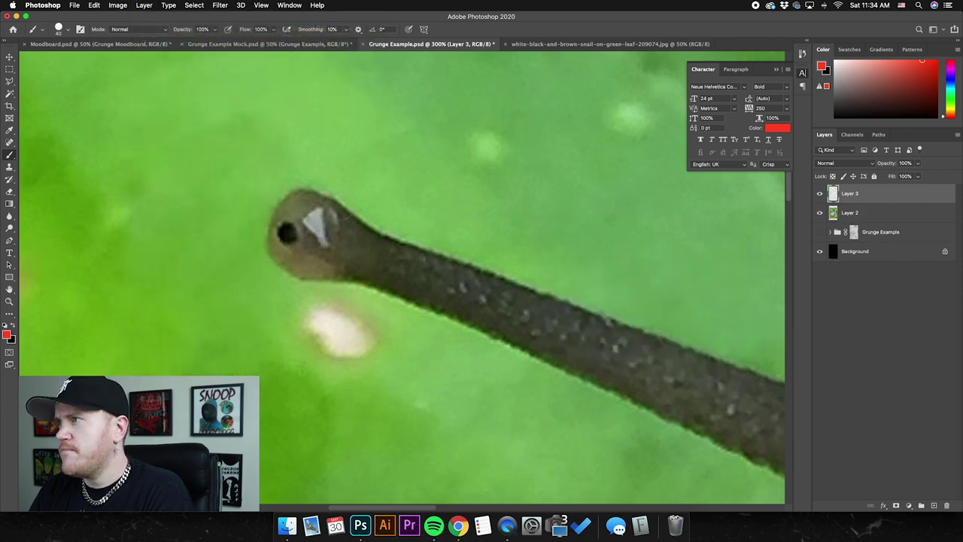
Paint a red line along the upper edge of the snail's left tentacle, from its tip towards the head
{"action": "mouse_move", "coordinate": [303, 205]}
{"action": "left_mouse_down"}
{"action": "mouse_move", "coordinate": [391, 252]}
{"action": "mouse_move", "coordinate": [616, 333]}
{"action": "left_mouse_up"}
{"action": "scroll", "coordinate": [615, 333], "scroll_direction": "right", "scroll_amount": 10}
{"action": "scroll", "coordinate": [615, 334], "scroll_direction": "down", "scroll_amount": 2}
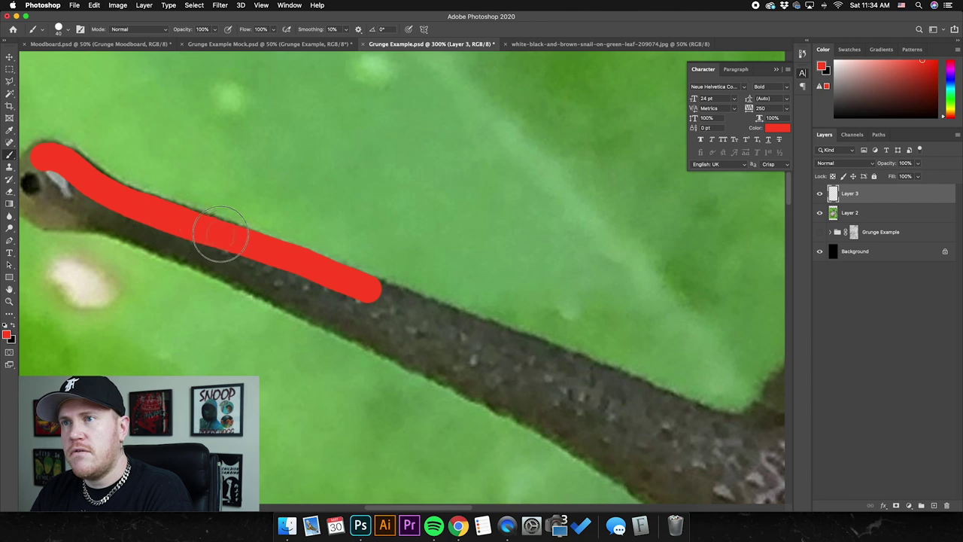
{"action": "left_click_drag", "start_coordinate": [371, 292], "coordinate": [615, 379]}
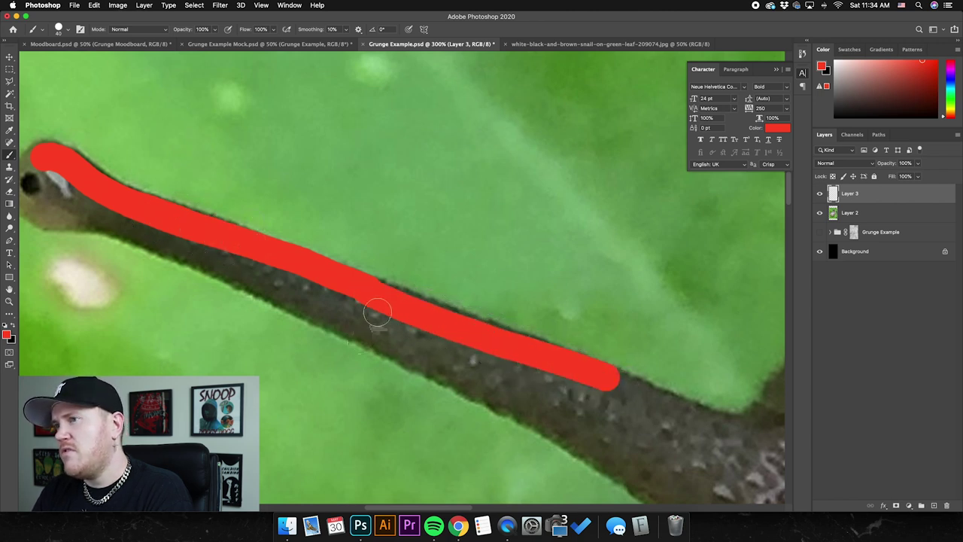
{"action": "mouse_move", "coordinate": [576, 370]}
{"action": "left_mouse_down"}
{"action": "mouse_move", "coordinate": [623, 388]}
{"action": "mouse_move", "coordinate": [336, 380]}
{"action": "mouse_move", "coordinate": [331, 288]}
{"action": "left_mouse_up"}
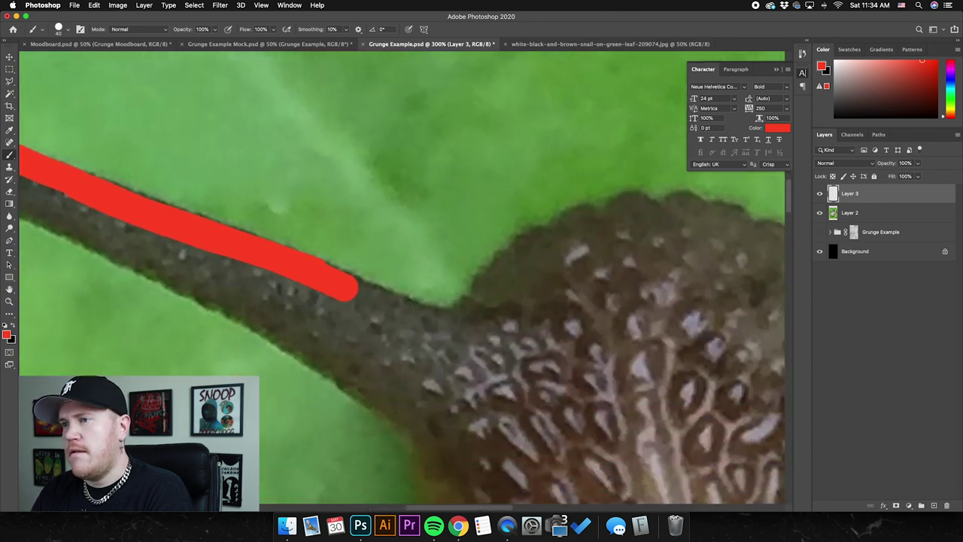
Reduce the brush size to 19 px and trace the top of the head to the start of the right tentacle
{"action": "left_click", "coordinate": [67, 30]}
{"action": "left_click_drag", "start_coordinate": [59, 59], "coordinate": [58, 60]}
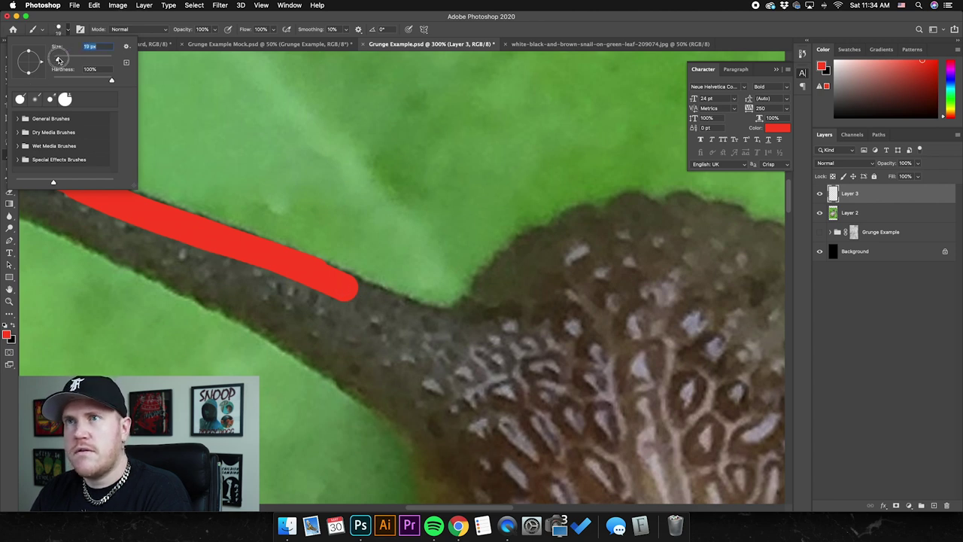
{"action": "key", "text": "Return"}
{"action": "mouse_move", "coordinate": [335, 282]}
{"action": "left_mouse_down"}
{"action": "mouse_move", "coordinate": [445, 318]}
{"action": "mouse_move", "coordinate": [494, 262]}
{"action": "mouse_move", "coordinate": [441, 297]}
{"action": "mouse_move", "coordinate": [333, 291]}
{"action": "mouse_move", "coordinate": [413, 251]}
{"action": "mouse_move", "coordinate": [384, 252]}
{"action": "mouse_move", "coordinate": [345, 212]}
{"action": "mouse_move", "coordinate": [452, 213]}
{"action": "mouse_move", "coordinate": [258, 213]}
{"action": "mouse_move", "coordinate": [351, 250]}
{"action": "mouse_move", "coordinate": [393, 254]}
{"action": "mouse_move", "coordinate": [323, 274]}
{"action": "mouse_move", "coordinate": [301, 296]}
{"action": "mouse_move", "coordinate": [407, 218]}
{"action": "left_mouse_up"}
{"action": "scroll", "coordinate": [408, 219], "scroll_direction": "up", "scroll_amount": 3}
{"action": "scroll", "coordinate": [407, 219], "scroll_direction": "right", "scroll_amount": 3}
{"action": "left_click_drag", "start_coordinate": [353, 286], "coordinate": [444, 221]}
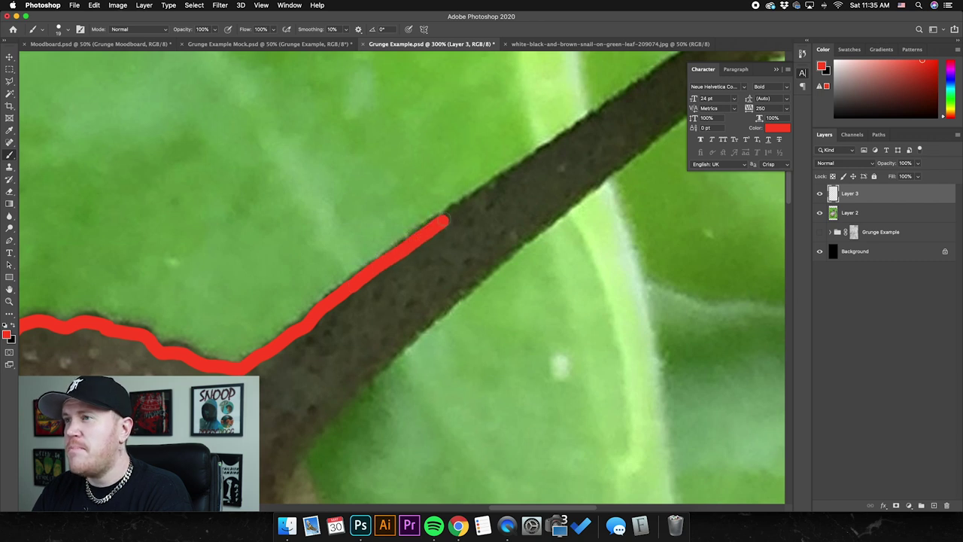
Trace the upper edge of the right tentacle, around its tip and onto its underside
{"action": "scroll", "coordinate": [444, 221], "scroll_direction": "up", "scroll_amount": 3}
{"action": "scroll", "coordinate": [444, 220], "scroll_direction": "right", "scroll_amount": 5}
{"action": "left_click_drag", "start_coordinate": [323, 272], "coordinate": [490, 161]}
{"action": "scroll", "coordinate": [490, 161], "scroll_direction": "up", "scroll_amount": 4}
{"action": "scroll", "coordinate": [490, 161], "scroll_direction": "right", "scroll_amount": 5}
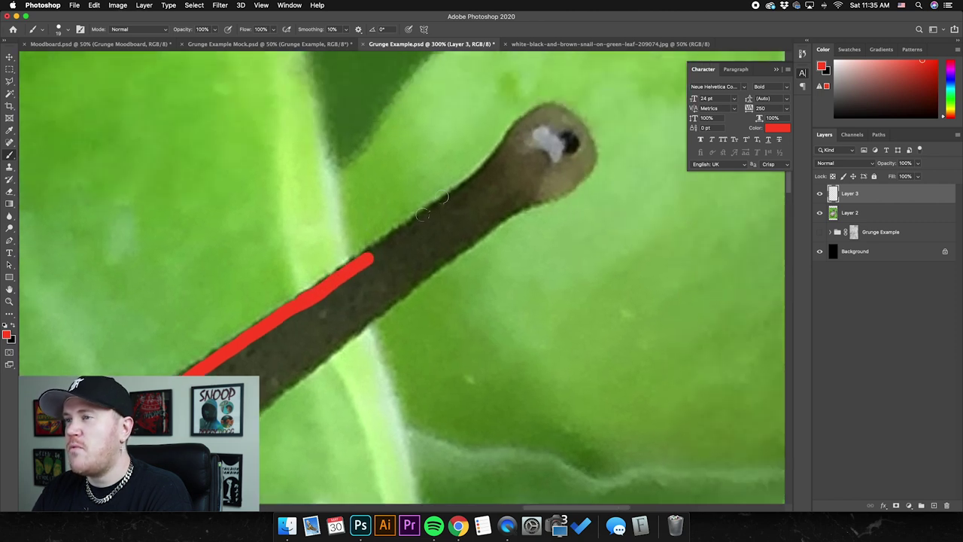
{"action": "mouse_move", "coordinate": [369, 253]}
{"action": "left_mouse_down"}
{"action": "mouse_move", "coordinate": [474, 179]}
{"action": "mouse_move", "coordinate": [535, 114]}
{"action": "mouse_move", "coordinate": [570, 115]}
{"action": "mouse_move", "coordinate": [587, 161]}
{"action": "mouse_move", "coordinate": [562, 187]}
{"action": "mouse_move", "coordinate": [517, 204]}
{"action": "left_mouse_up"}
{"action": "scroll", "coordinate": [516, 204], "scroll_direction": "down", "scroll_amount": 3}
{"action": "scroll", "coordinate": [516, 204], "scroll_direction": "left", "scroll_amount": 2}
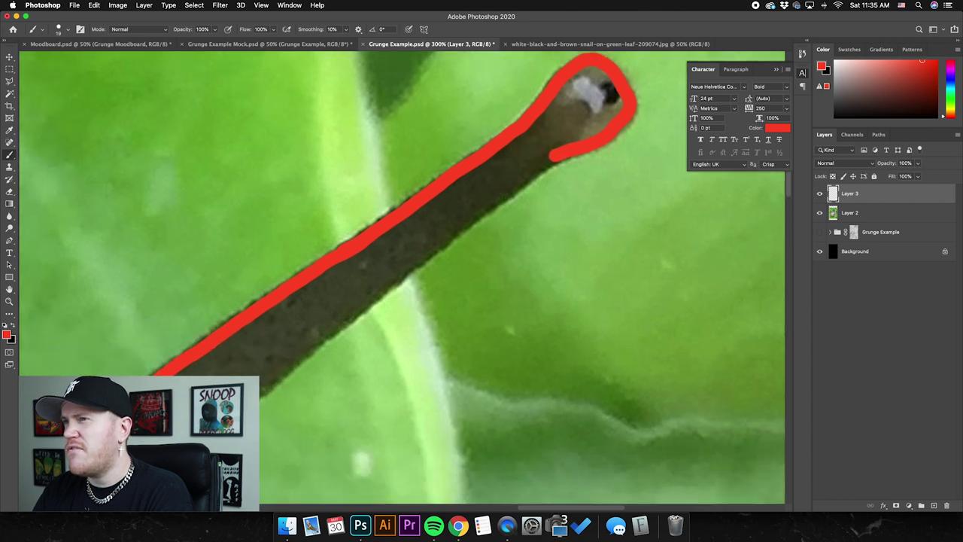
{"action": "left_click_drag", "start_coordinate": [555, 157], "coordinate": [476, 212]}
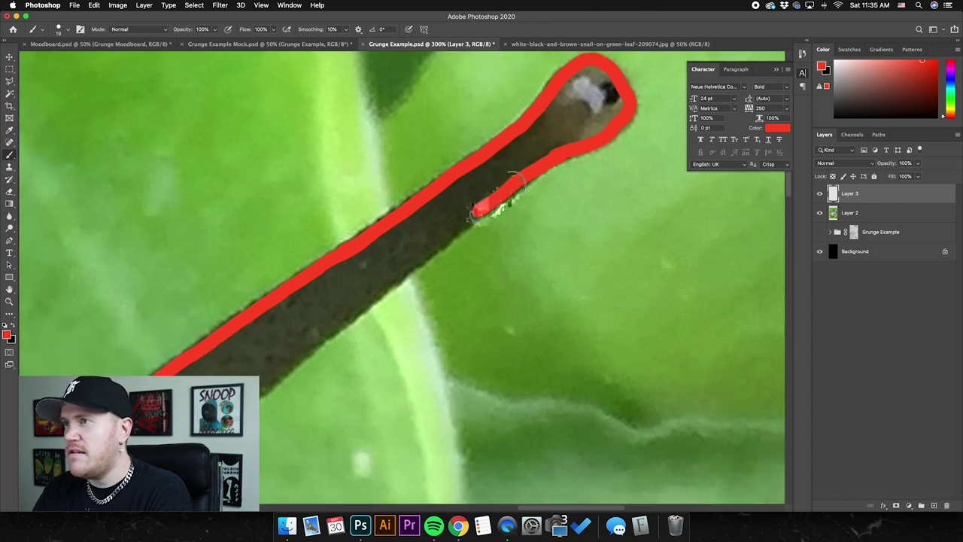
Trace the underside of the right tentacle back to the head and down the right side of the neck
{"action": "scroll", "coordinate": [476, 212], "scroll_direction": "down", "scroll_amount": 3}
{"action": "scroll", "coordinate": [476, 213], "scroll_direction": "left", "scroll_amount": 2}
{"action": "left_click_drag", "start_coordinate": [518, 149], "coordinate": [279, 342]}
{"action": "scroll", "coordinate": [279, 342], "scroll_direction": "left", "scroll_amount": 3}
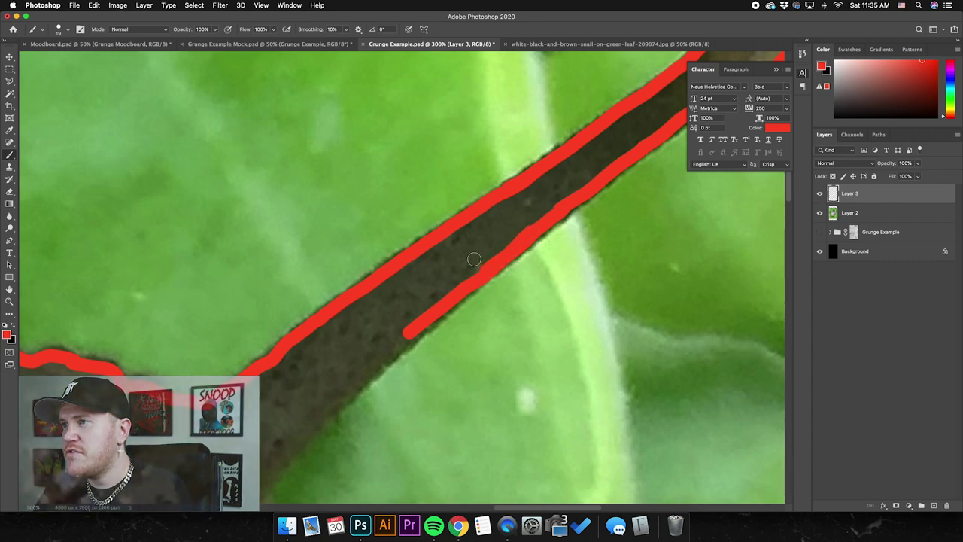
{"action": "scroll", "coordinate": [477, 254], "scroll_direction": "down", "scroll_amount": 5}
{"action": "key", "text": "super+minus"}
{"action": "key", "text": "super+minus"}
{"action": "key", "text": "super+minus"}
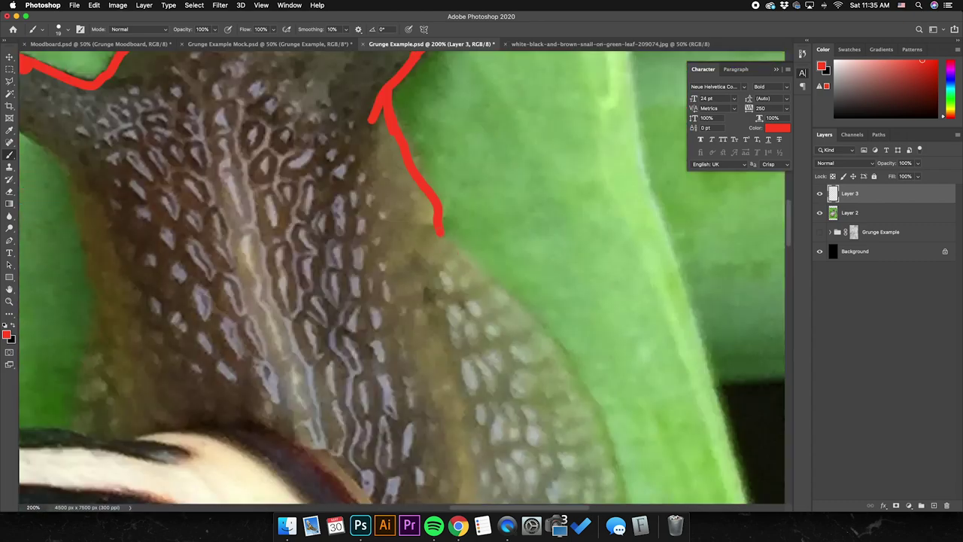
Trace the right edge of the snail's body down to the shell and onto the shell's lower edge
{"action": "scroll", "coordinate": [402, 278], "scroll_direction": "down", "scroll_amount": 5}
{"action": "key", "text": "super+plus"}
{"action": "key", "text": "super+plus"}
{"action": "scroll", "coordinate": [435, 408], "scroll_direction": "down", "scroll_amount": 5}
{"action": "left_click_drag", "start_coordinate": [585, 263], "coordinate": [440, 403]}
{"action": "scroll", "coordinate": [432, 408], "scroll_direction": "down", "scroll_amount": 5}
{"action": "left_click_drag", "start_coordinate": [537, 248], "coordinate": [444, 375]}
Continue the red outline along the shell's bottom edge and up its lower left side
{"action": "scroll", "coordinate": [455, 368], "scroll_direction": "left", "scroll_amount": 10}
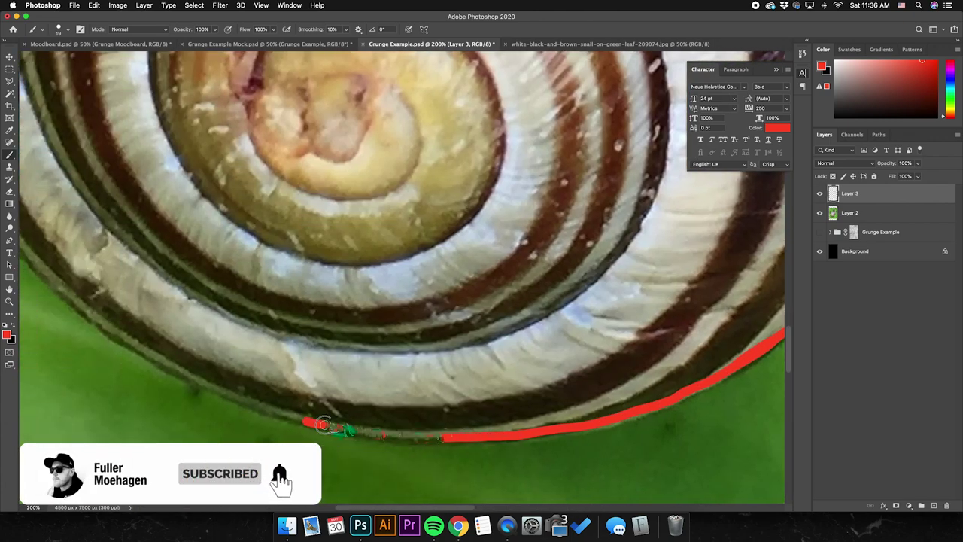
{"action": "mouse_move", "coordinate": [466, 445]}
{"action": "left_mouse_down"}
{"action": "mouse_move", "coordinate": [328, 357]}
{"action": "mouse_move", "coordinate": [273, 294]}
{"action": "mouse_move", "coordinate": [286, 204]}
{"action": "mouse_move", "coordinate": [251, 230]}
{"action": "left_mouse_up"}
{"action": "scroll", "coordinate": [327, 356], "scroll_direction": "up", "scroll_amount": 5}
{"action": "scroll", "coordinate": [274, 294], "scroll_direction": "left", "scroll_amount": 5}
{"action": "scroll", "coordinate": [286, 204], "scroll_direction": "up", "scroll_amount": 5}
{"action": "scroll", "coordinate": [251, 230], "scroll_direction": "up", "scroll_amount": 5}
{"action": "left_click_drag", "start_coordinate": [267, 279], "coordinate": [273, 242]}
Trace the shell's upper left curve and its top edge to where it meets the neck
{"action": "scroll", "coordinate": [272, 243], "scroll_direction": "up", "scroll_amount": 5}
{"action": "mouse_move", "coordinate": [248, 312]}
{"action": "left_mouse_down"}
{"action": "mouse_move", "coordinate": [236, 331]}
{"action": "mouse_move", "coordinate": [312, 211]}
{"action": "left_mouse_up"}
{"action": "scroll", "coordinate": [258, 279], "scroll_direction": "up", "scroll_amount": 5}
{"action": "scroll", "coordinate": [312, 211], "scroll_direction": "up", "scroll_amount": 5}
{"action": "left_click_drag", "start_coordinate": [259, 269], "coordinate": [327, 189]}
{"action": "scroll", "coordinate": [326, 189], "scroll_direction": "up", "scroll_amount": 5}
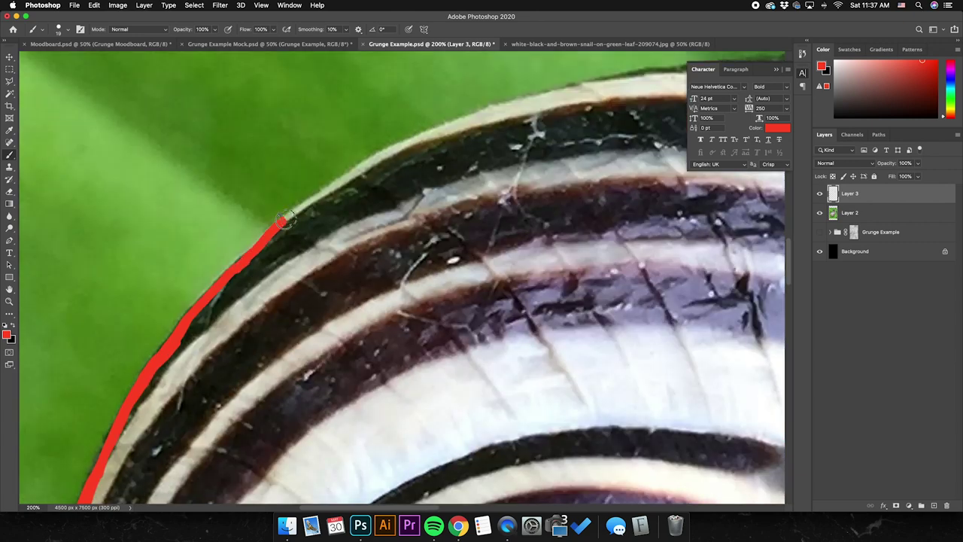
{"action": "scroll", "coordinate": [327, 189], "scroll_direction": "right", "scroll_amount": 5}
{"action": "left_click_drag", "start_coordinate": [264, 226], "coordinate": [327, 189]}
{"action": "scroll", "coordinate": [327, 189], "scroll_direction": "up", "scroll_amount": 5}
{"action": "left_click_drag", "start_coordinate": [225, 264], "coordinate": [350, 220]}
{"action": "scroll", "coordinate": [350, 220], "scroll_direction": "right", "scroll_amount": 5}
Trace the left side of the neck and the left tentacle's underside and tip to close the outline
{"action": "left_click_drag", "start_coordinate": [318, 280], "coordinate": [351, 129]}
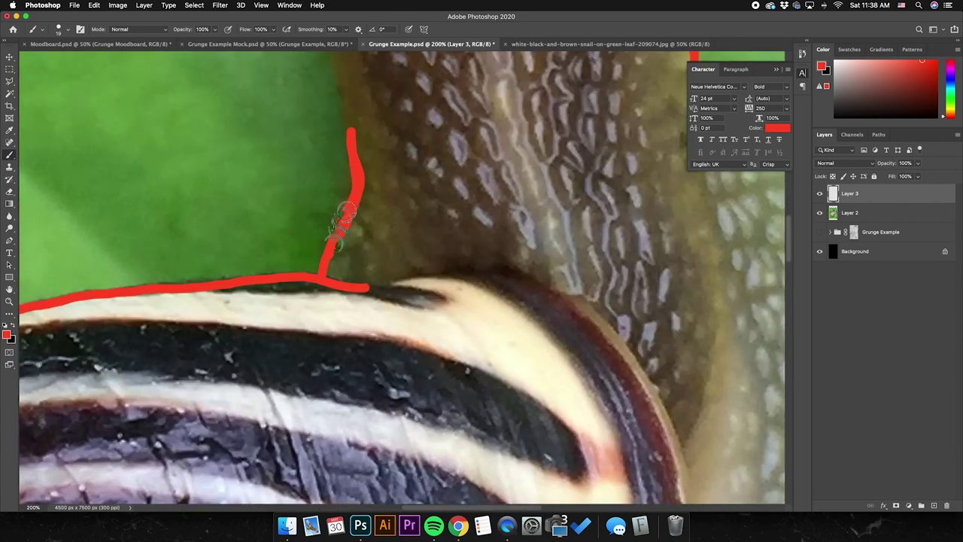
{"action": "scroll", "coordinate": [351, 129], "scroll_direction": "up", "scroll_amount": 5}
{"action": "left_click_drag", "start_coordinate": [346, 421], "coordinate": [333, 230]}
{"action": "scroll", "coordinate": [333, 230], "scroll_direction": "up", "scroll_amount": 5}
{"action": "mouse_move", "coordinate": [632, 264]}
{"action": "left_mouse_down"}
{"action": "mouse_move", "coordinate": [183, 136]}
{"action": "mouse_move", "coordinate": [561, 310]}
{"action": "left_mouse_up"}
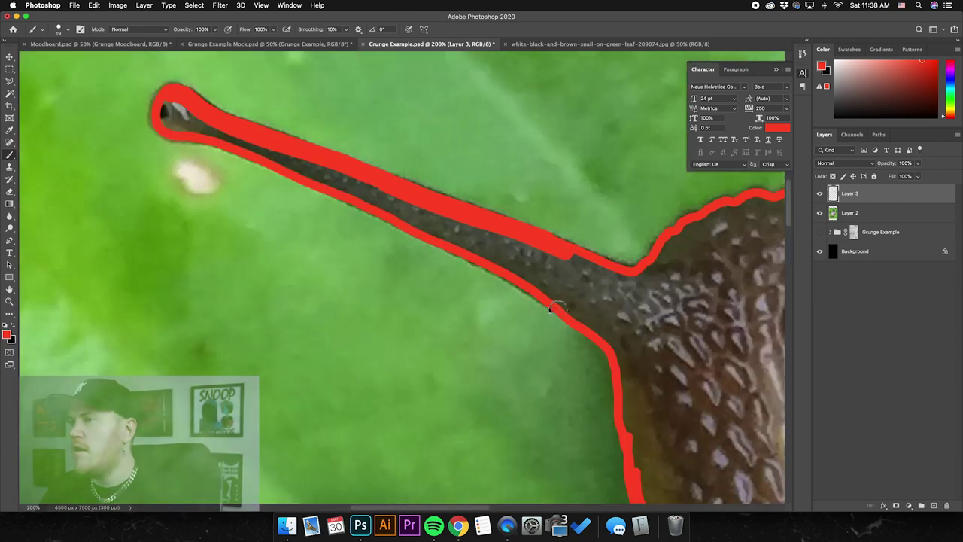
Check the red outline around the entire snail
{"action": "scroll", "coordinate": [561, 310], "scroll_direction": "up", "scroll_amount": 3}
{"action": "scroll", "coordinate": [560, 311], "scroll_direction": "right", "scroll_amount": 5}
{"action": "key", "text": "super+minus"}
{"action": "key", "text": "super+minus"}
{"action": "key", "text": "super+minus"}
{"action": "key", "text": "super+minus"}
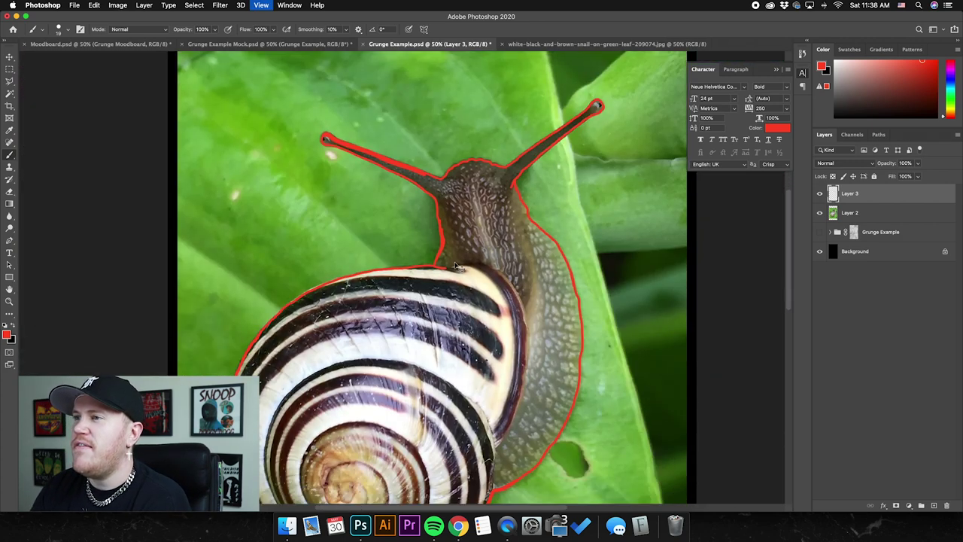
{"action": "scroll", "coordinate": [385, 278], "scroll_direction": "down", "scroll_amount": 2}
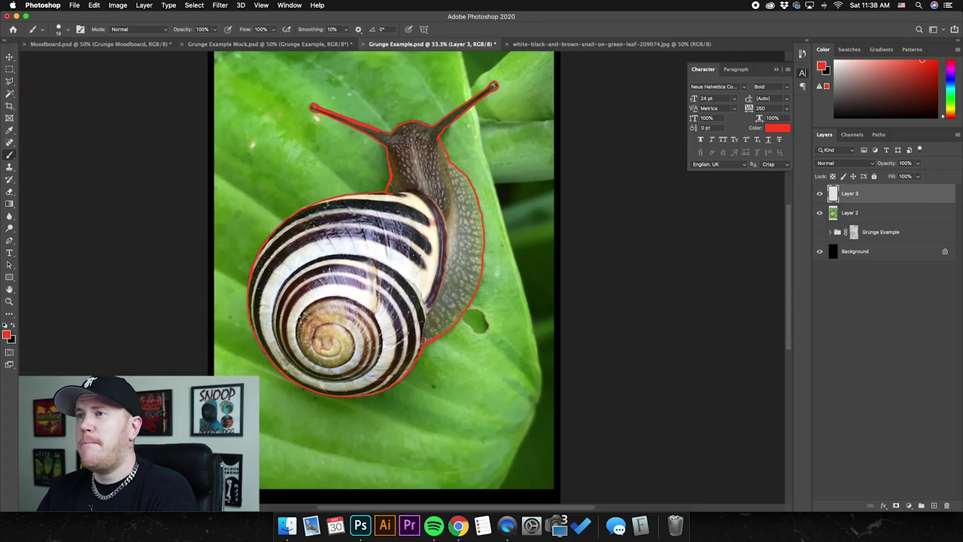
{"action": "scroll", "coordinate": [385, 278], "scroll_direction": "up", "scroll_amount": 2}
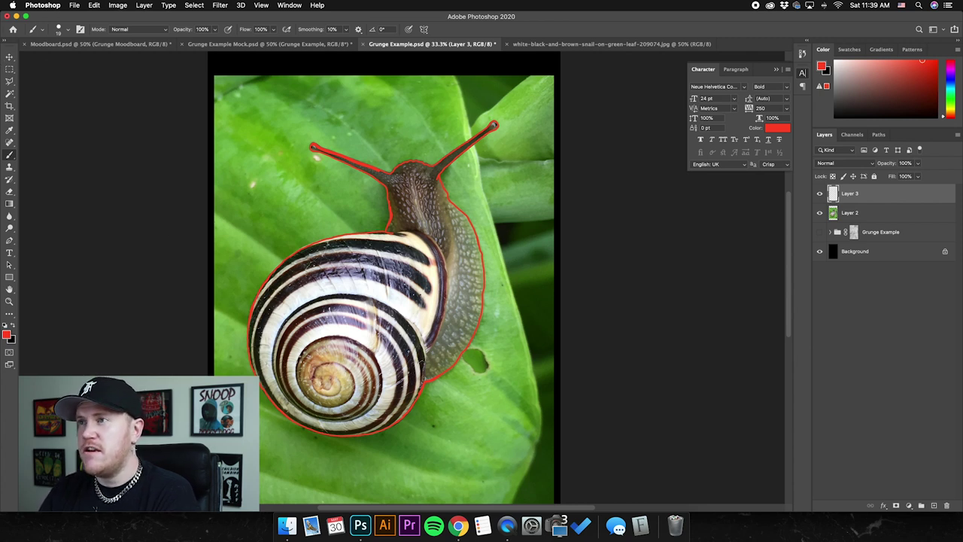
Switch to the Magic Wand tool and load the painted red outline on Layer 3 as a selection
{"action": "left_click", "coordinate": [9, 95]}
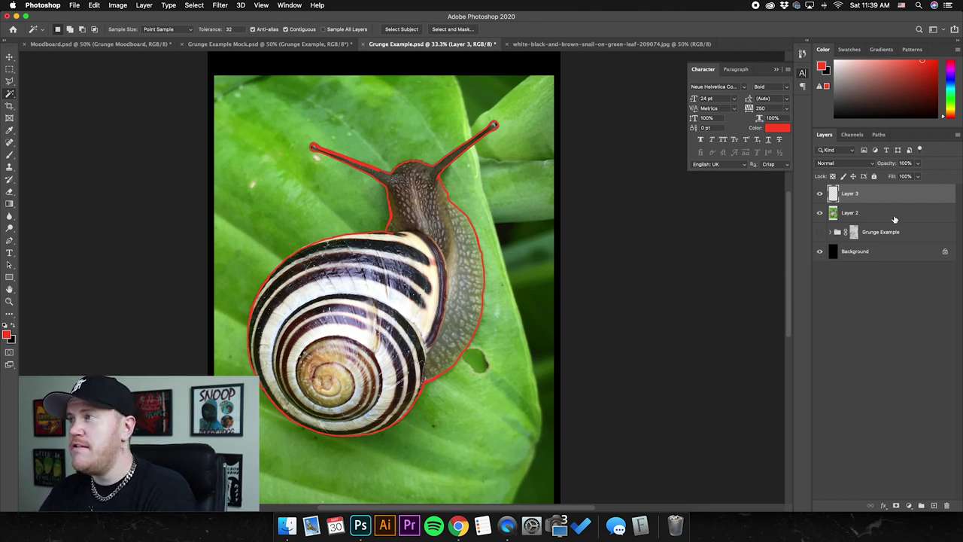
{"action": "left_click", "coordinate": [831, 197], "text": "super"}
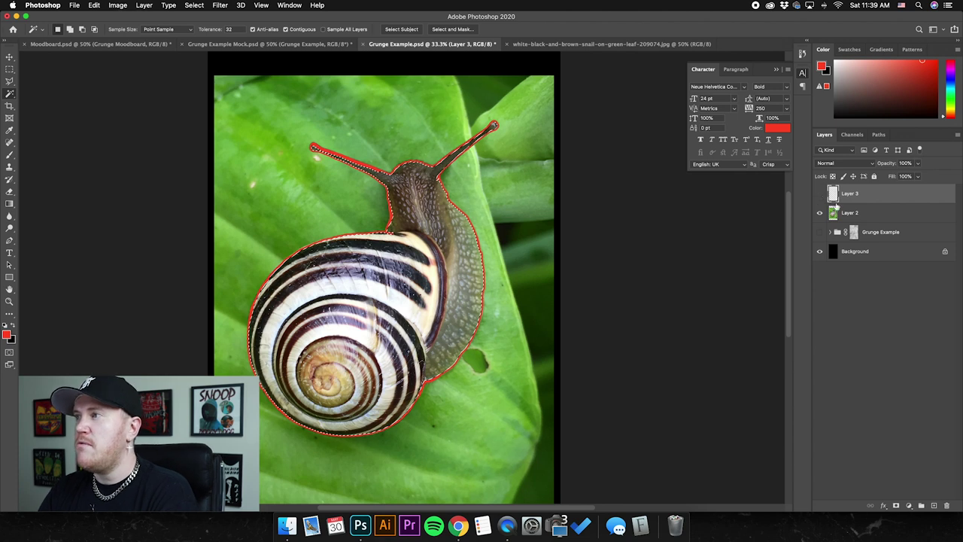
Clear the selection and reselect the area inside the red outline on the visible Layer 3 with the Magic Wand
{"action": "key", "text": "super+comma"}
{"action": "key", "text": "alt+bracketleft"}
{"action": "key", "text": "super+d"}
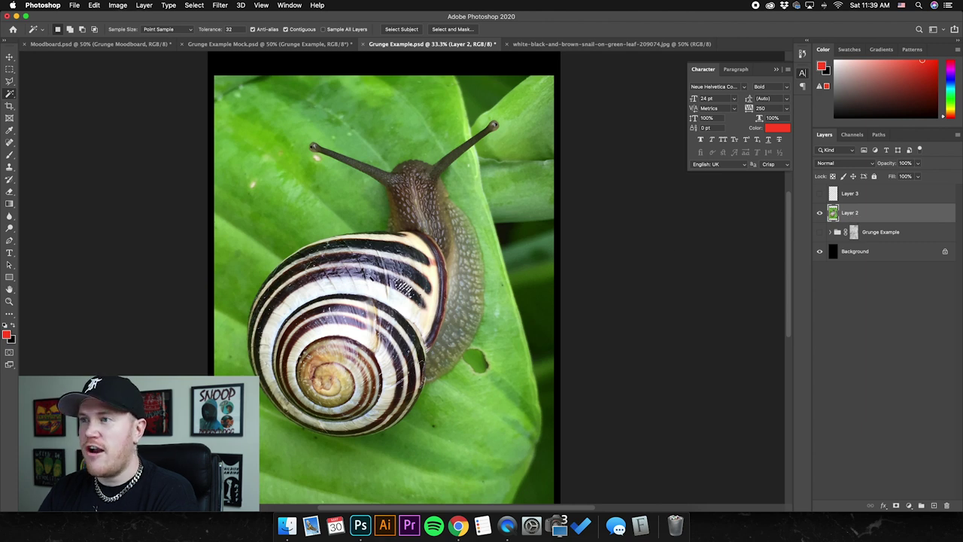
{"action": "left_click", "coordinate": [820, 193]}
{"action": "left_click", "coordinate": [851, 194]}
{"action": "left_click", "coordinate": [415, 249]}
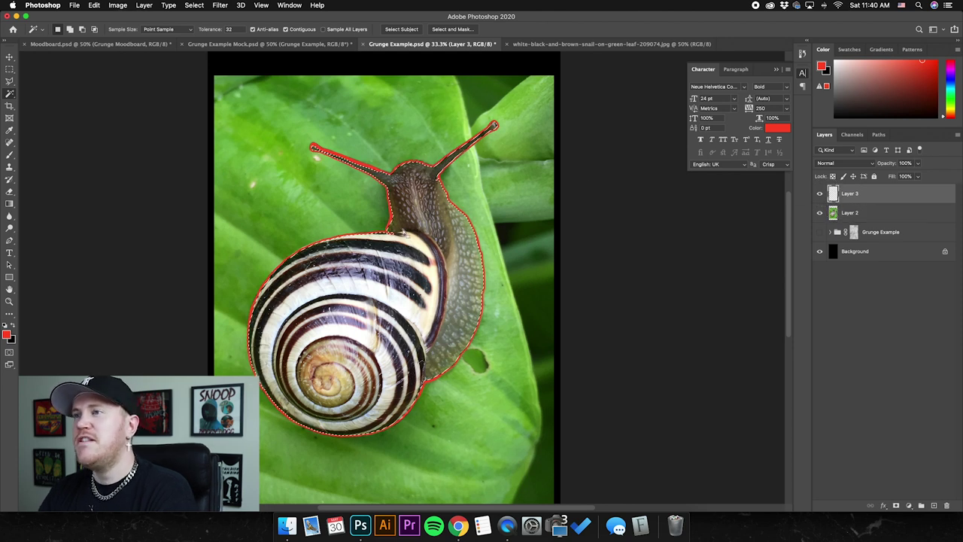
Copy the selected snail shape from the Background layer to a new layer and place it between Layer 3 and Layer 2
{"action": "left_click", "coordinate": [860, 253]}
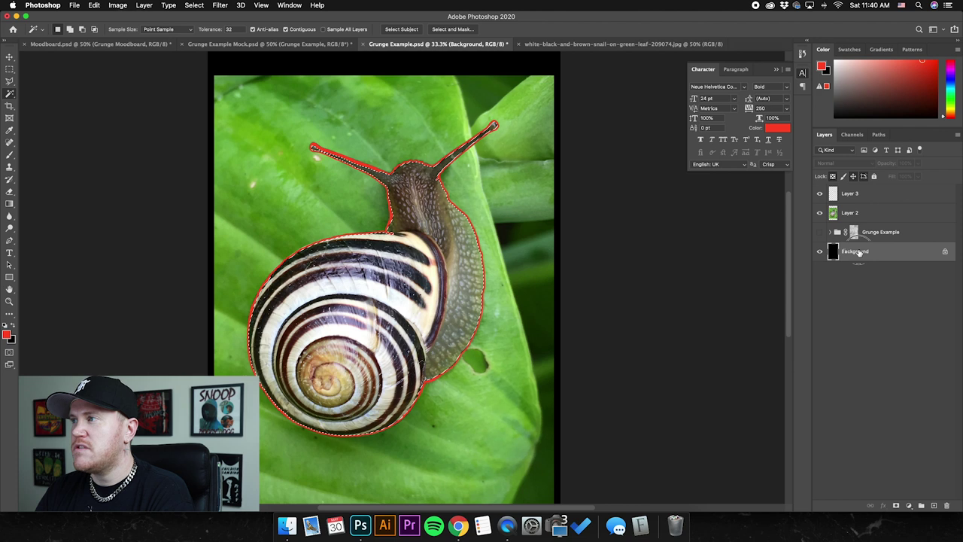
{"action": "key", "text": "super+j"}
{"action": "left_click_drag", "start_coordinate": [843, 250], "coordinate": [861, 208]}
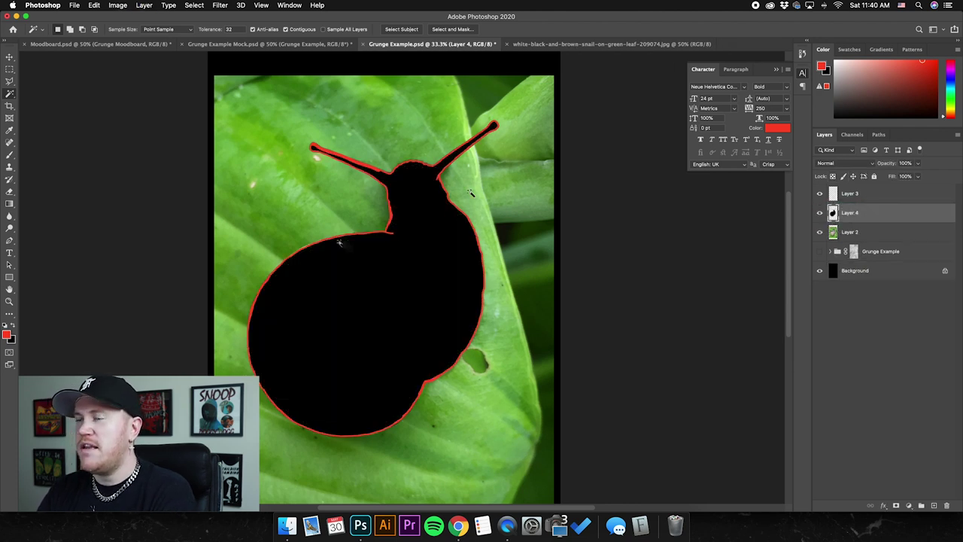
Add a red Color Overlay at 100% opacity to the black snail shape on Layer 4
{"action": "scroll", "coordinate": [452, 259], "scroll_direction": "up", "scroll_amount": 5}
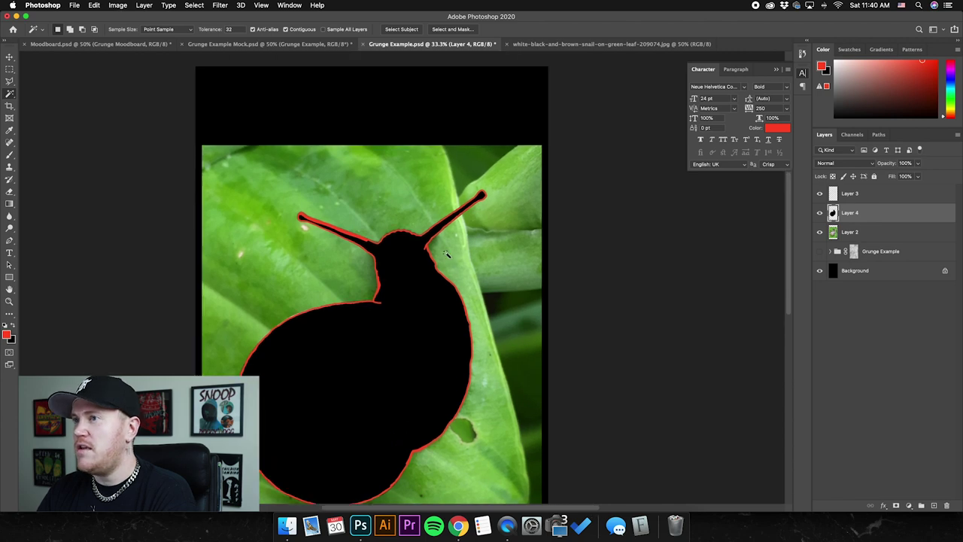
{"action": "scroll", "coordinate": [374, 271], "scroll_direction": "up", "scroll_amount": 10}
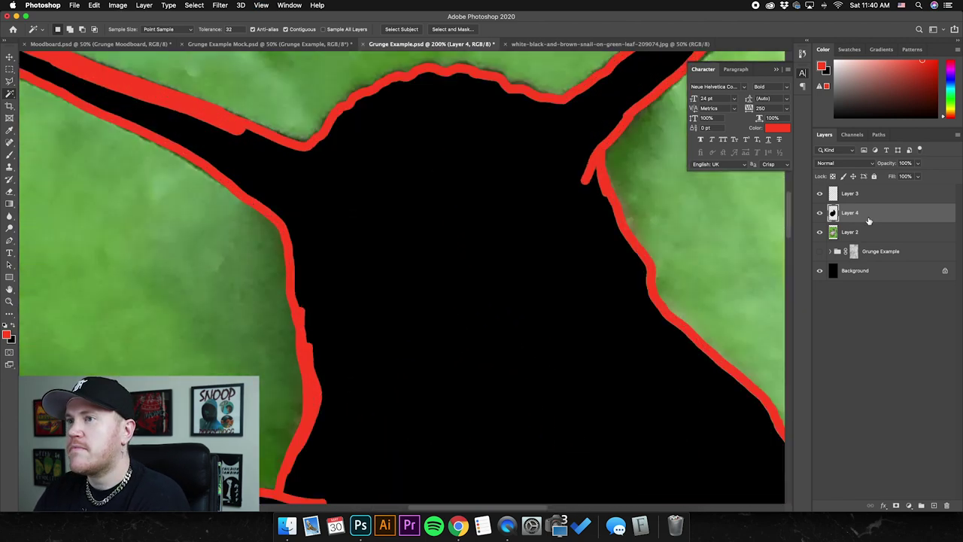
{"action": "double_click", "coordinate": [870, 218]}
{"action": "left_click", "coordinate": [535, 314]}
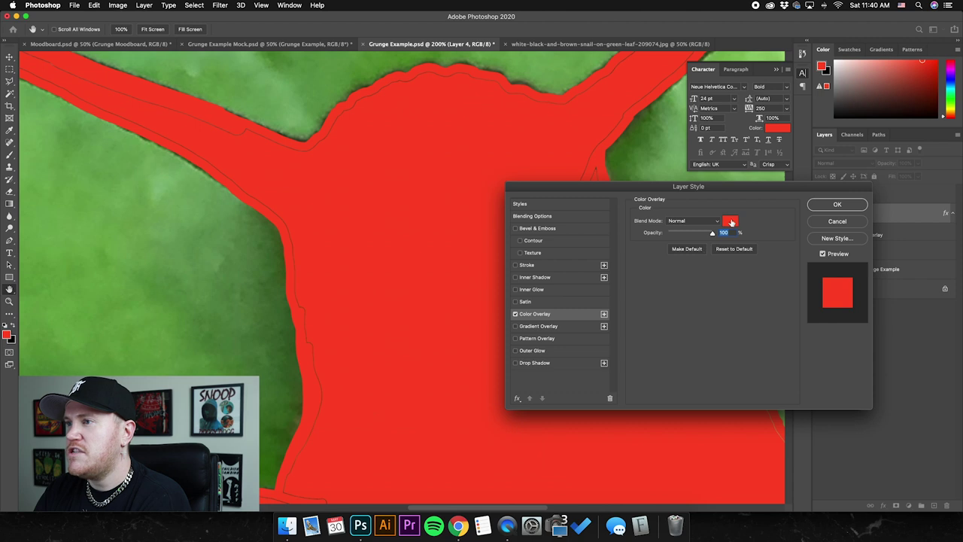
{"action": "scroll", "coordinate": [327, 254], "scroll_direction": "up", "scroll_amount": 2}
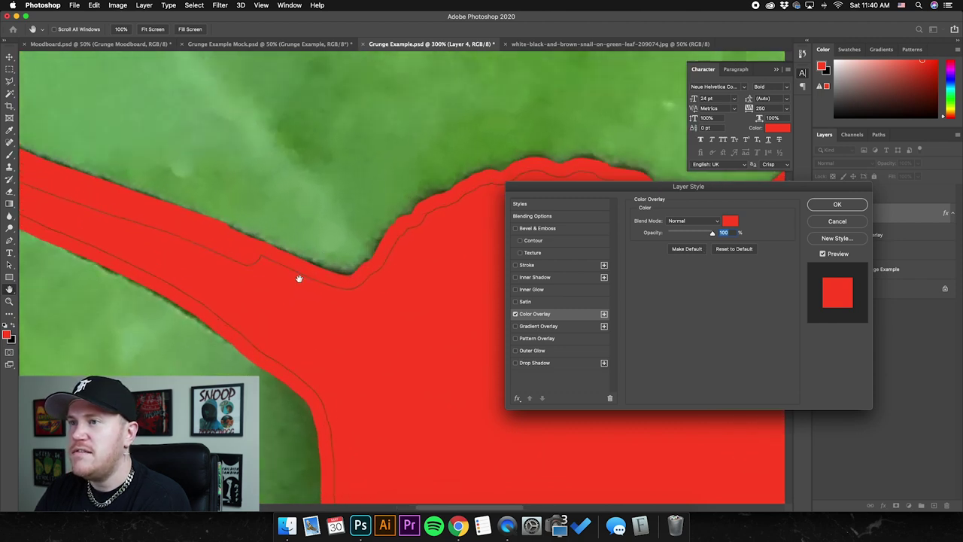
Add a red, centered 6 px Stroke to Layer 4 and apply the layer style
{"action": "left_click", "coordinate": [532, 266]}
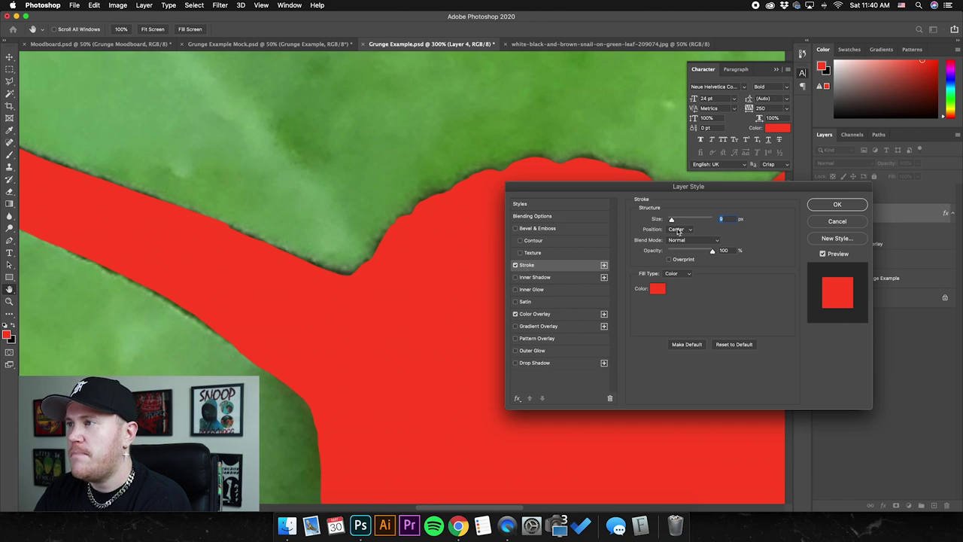
{"action": "left_click_drag", "start_coordinate": [675, 223], "coordinate": [667, 220]}
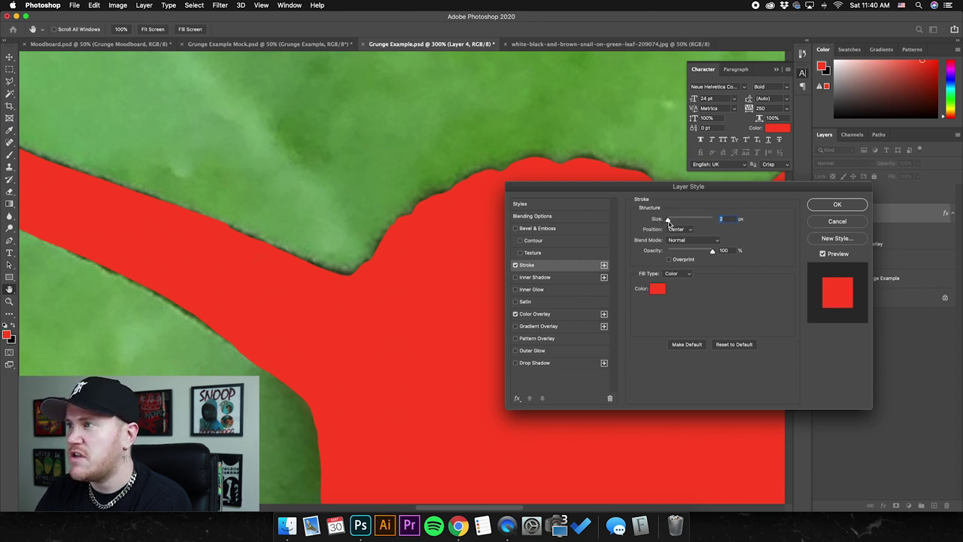
{"action": "left_click_drag", "start_coordinate": [668, 222], "coordinate": [671, 220]}
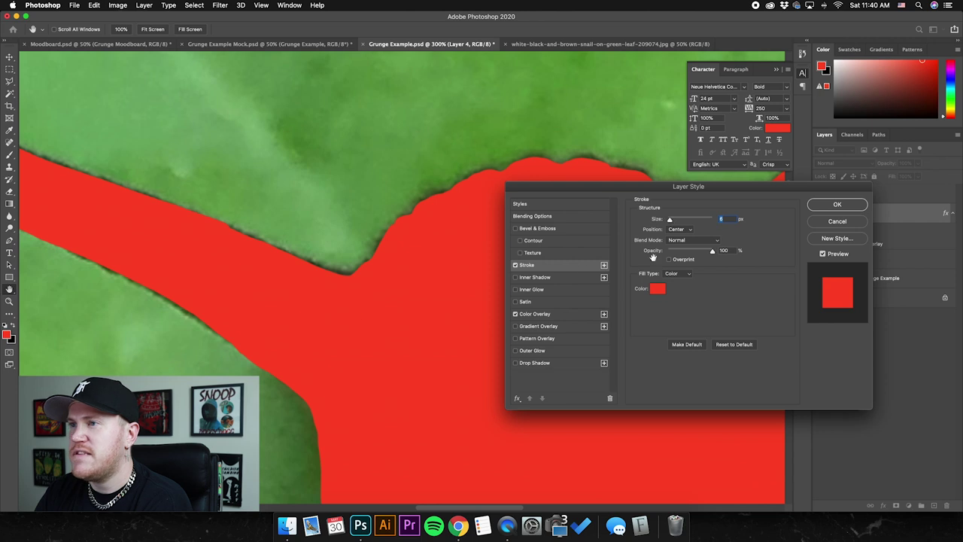
{"action": "left_click", "coordinate": [828, 206]}
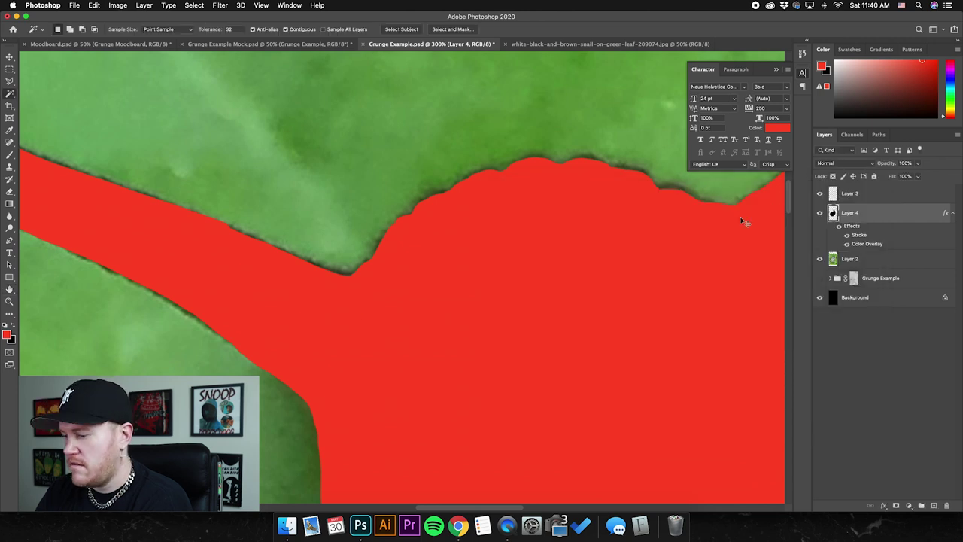
Merge the outline on Layer 3 and the filled snail shape on Layer 4 into a single layer
{"action": "key", "text": "super+0"}
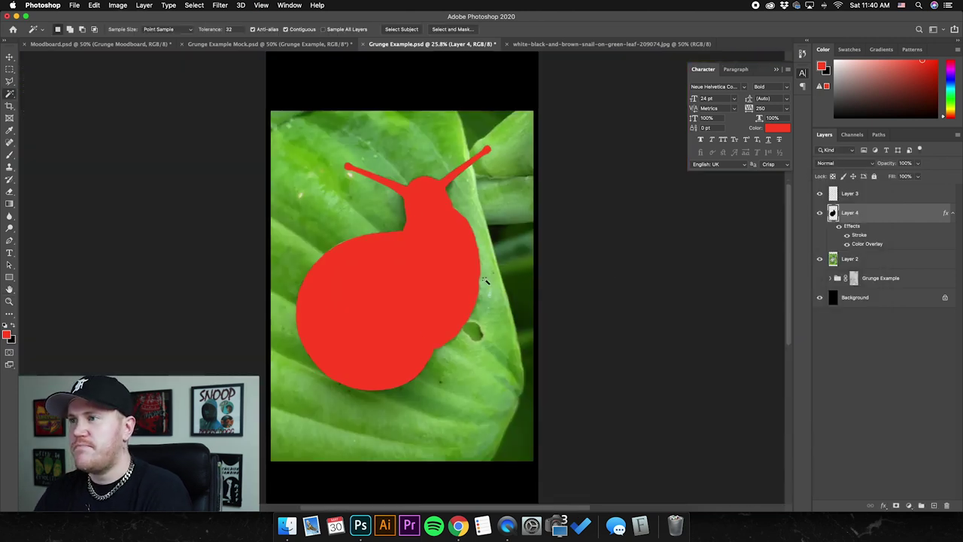
{"action": "left_click", "coordinate": [893, 197], "text": "shift"}
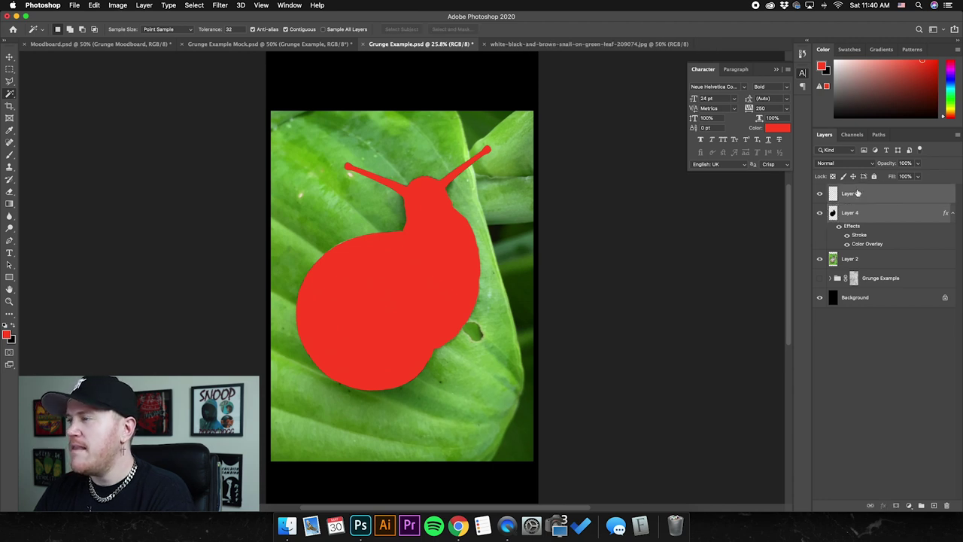
{"action": "left_click", "coordinate": [896, 223]}
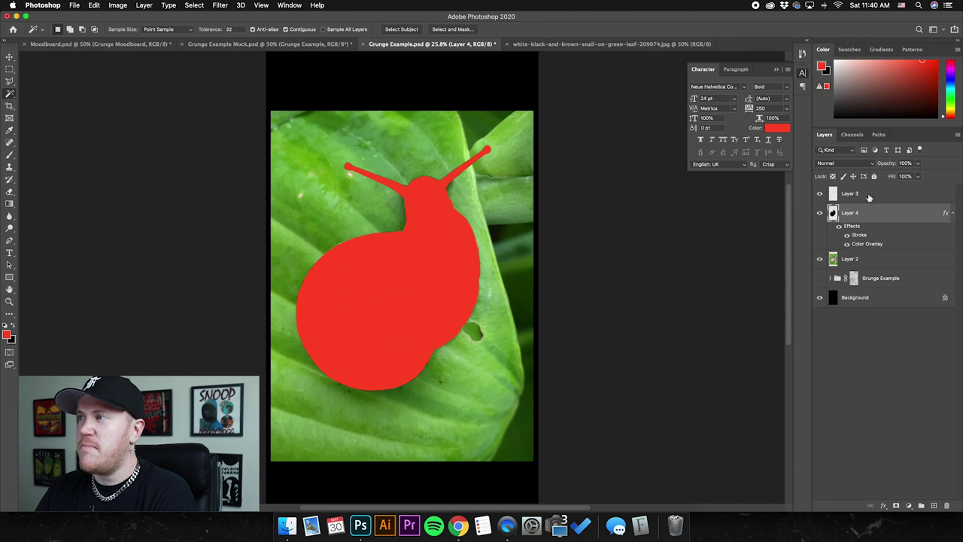
{"action": "left_click", "coordinate": [873, 195]}
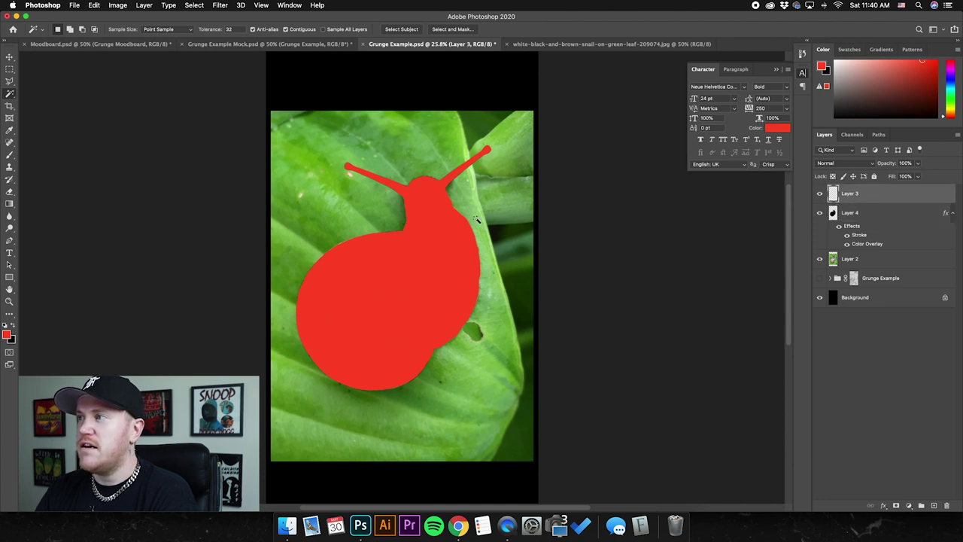
{"action": "left_click", "coordinate": [870, 216], "text": "shift"}
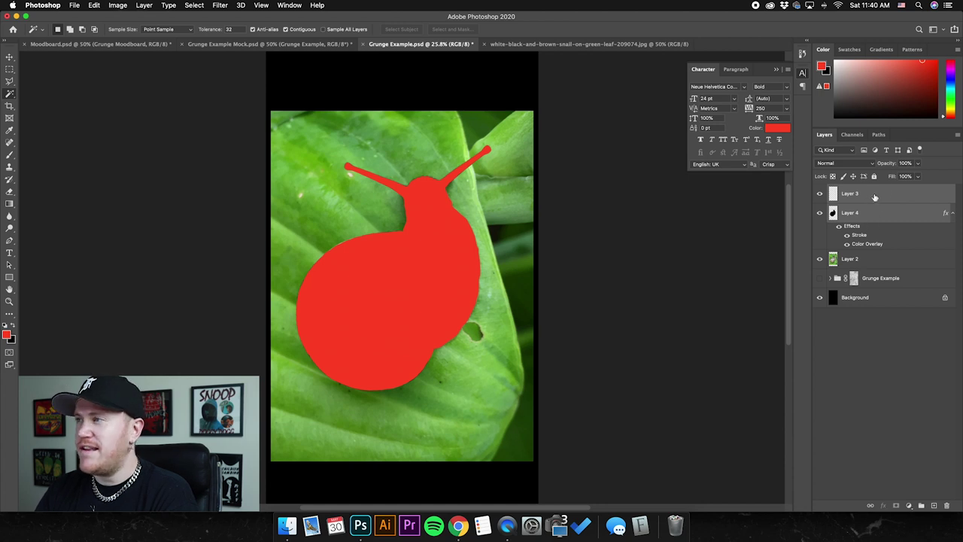
{"action": "left_click", "coordinate": [875, 199]}
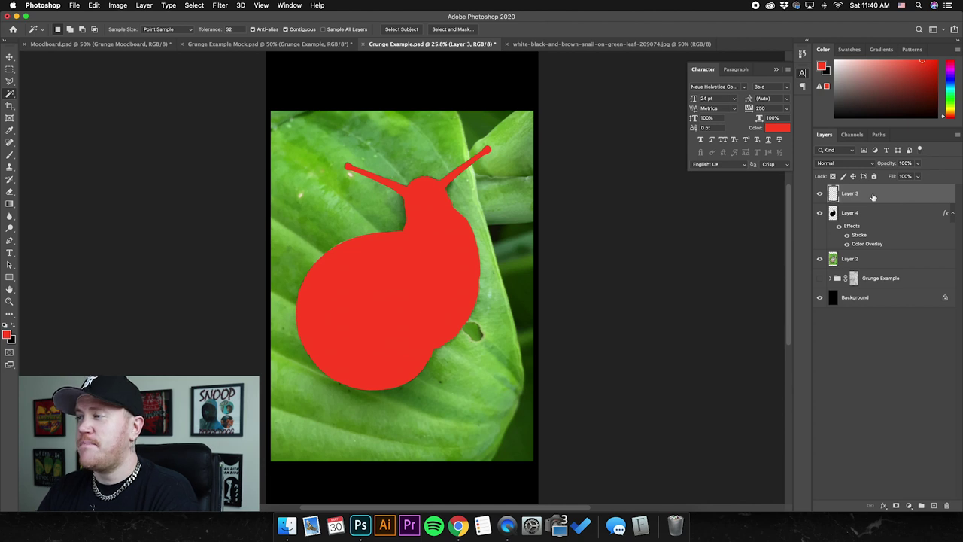
{"action": "left_click", "coordinate": [873, 215], "text": "shift"}
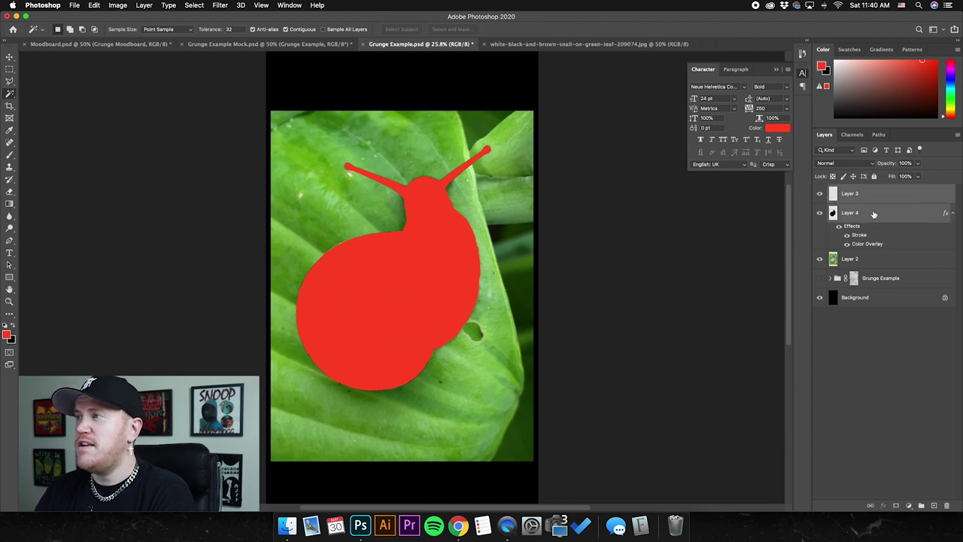
{"action": "right_click", "coordinate": [873, 198]}
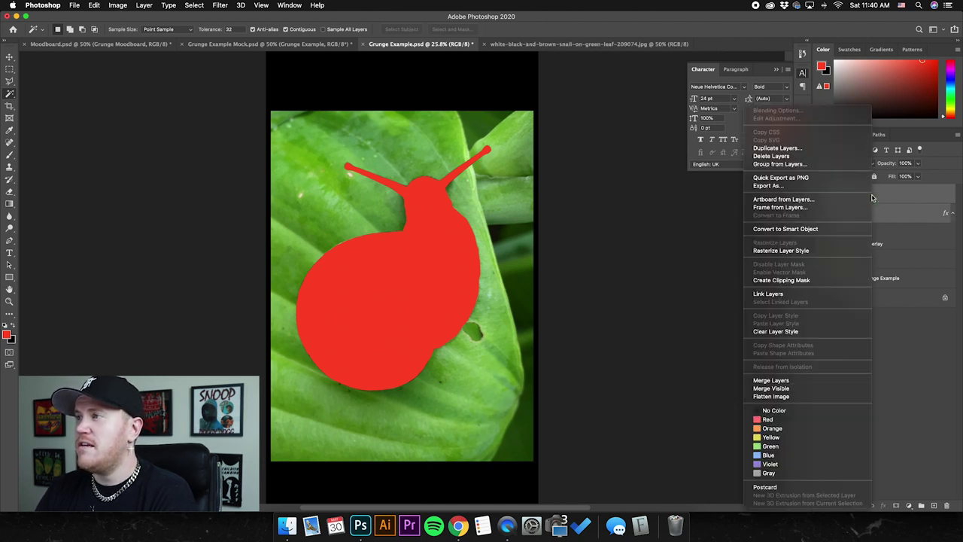
{"action": "left_click", "coordinate": [783, 381]}
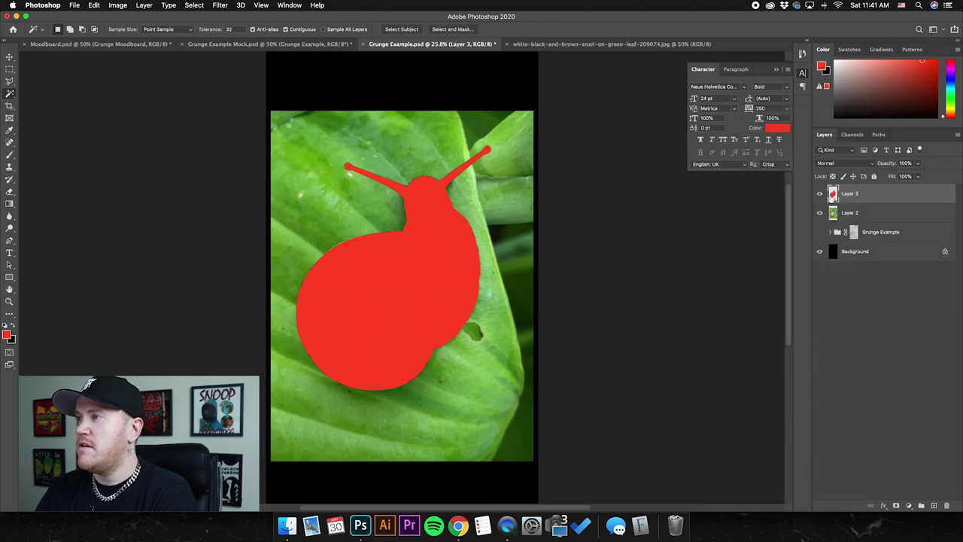
Move the snail photo on Layer 2 above the red silhouette on Layer 3
{"action": "left_click", "coordinate": [821, 213]}
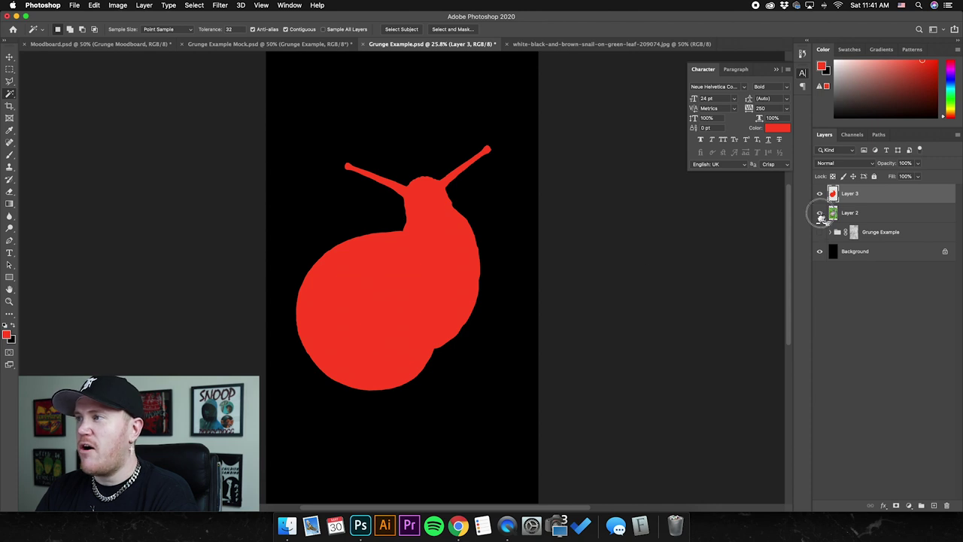
{"action": "left_click", "coordinate": [821, 213]}
{"action": "left_click", "coordinate": [861, 214]}
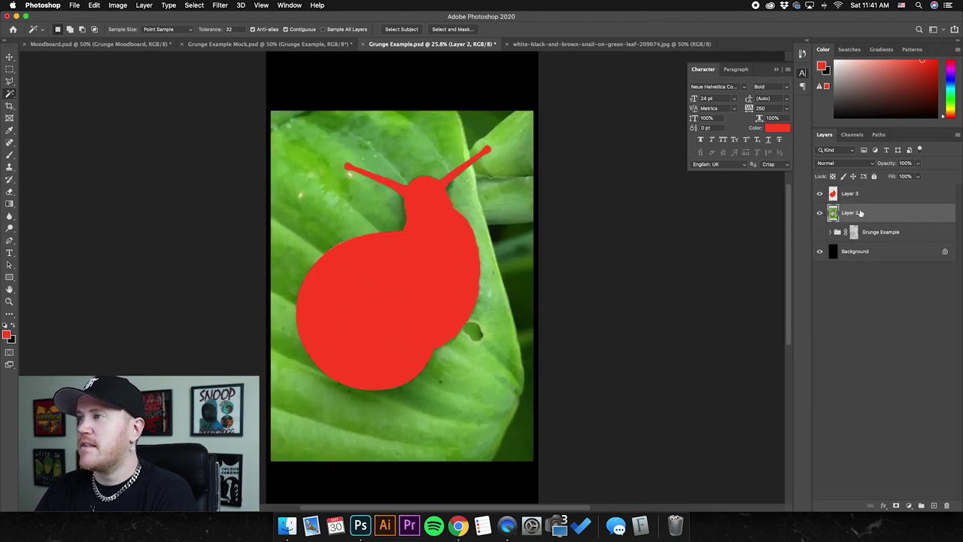
{"action": "left_click_drag", "start_coordinate": [868, 213], "coordinate": [868, 190]}
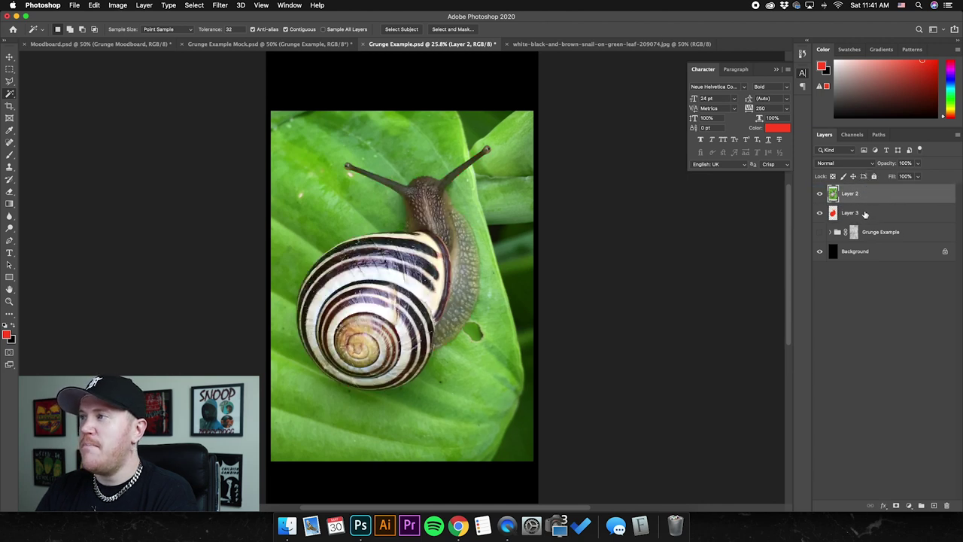
Create a clipping mask that clips the snail photo on Layer 2 to the red silhouette on Layer 3
{"action": "left_click", "coordinate": [859, 212]}
{"action": "left_click", "coordinate": [867, 195]}
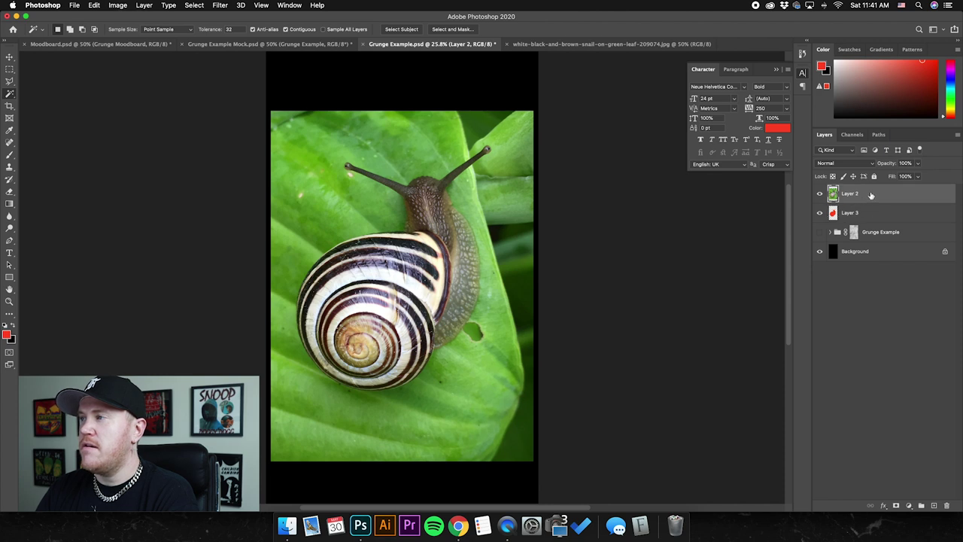
{"action": "right_click", "coordinate": [870, 195]}
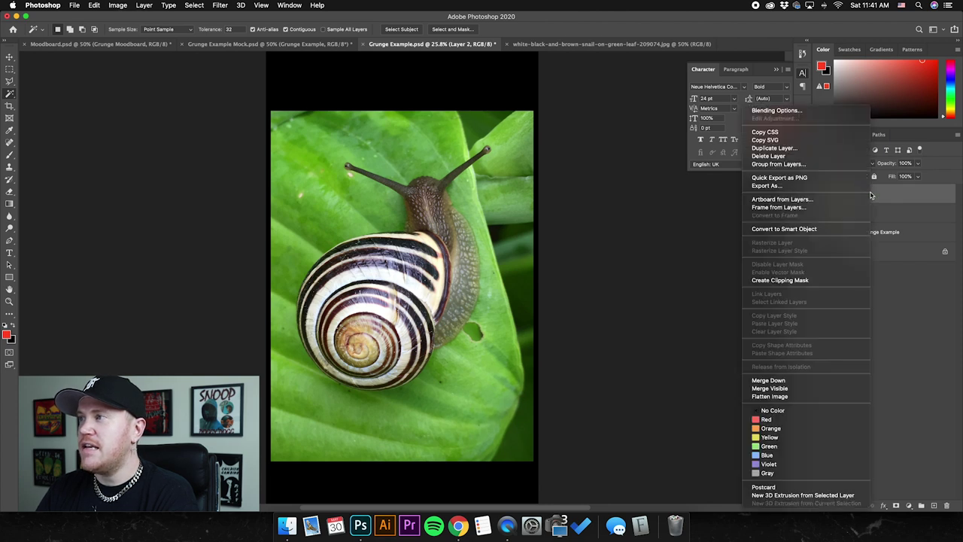
{"action": "left_click", "coordinate": [795, 280]}
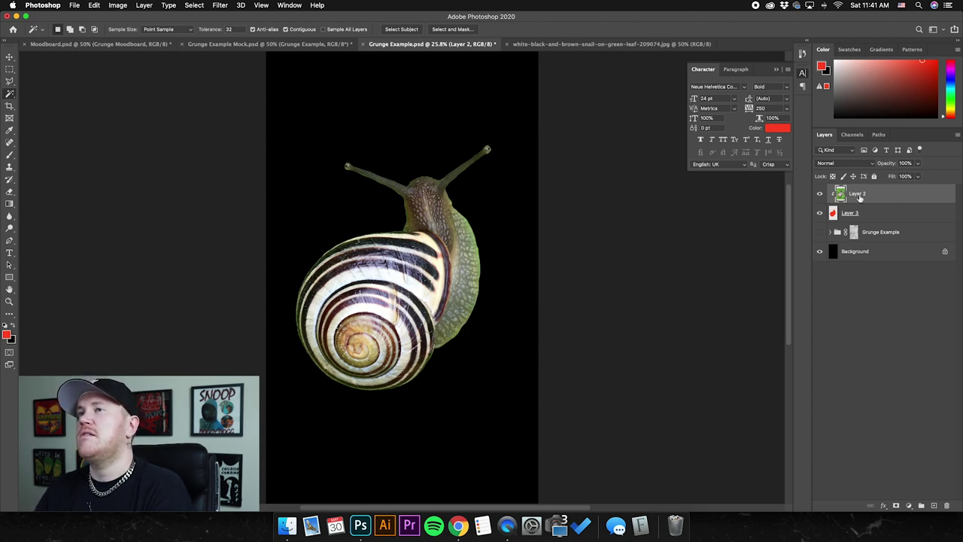
Cut away the green fringe along the left tentacle's underside by trimming Layer 3 with the Polygonal Lasso tool
{"action": "key", "text": "super+equal"}
{"action": "key", "text": "super+equal"}
{"action": "key", "text": "super+equal"}
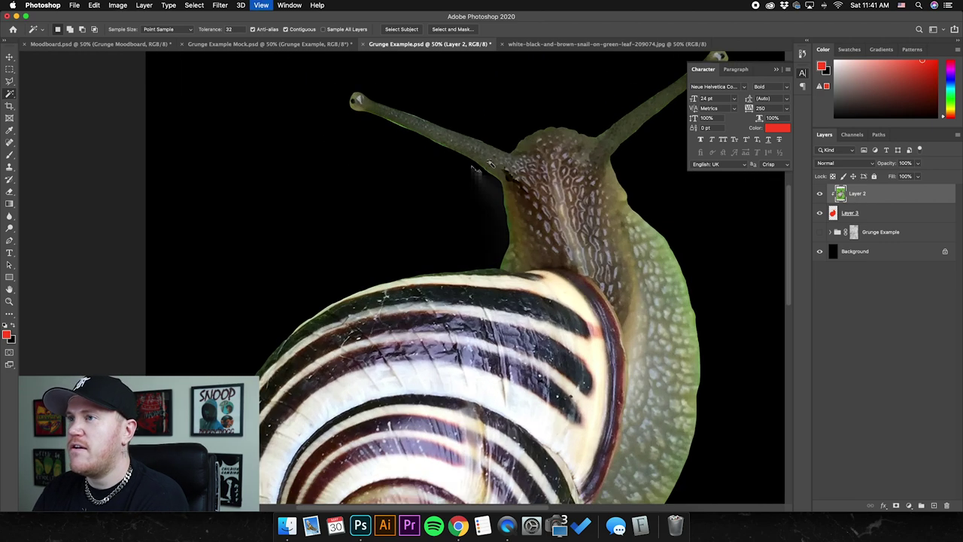
{"action": "key", "text": "super+equal"}
{"action": "key", "text": "super+equal"}
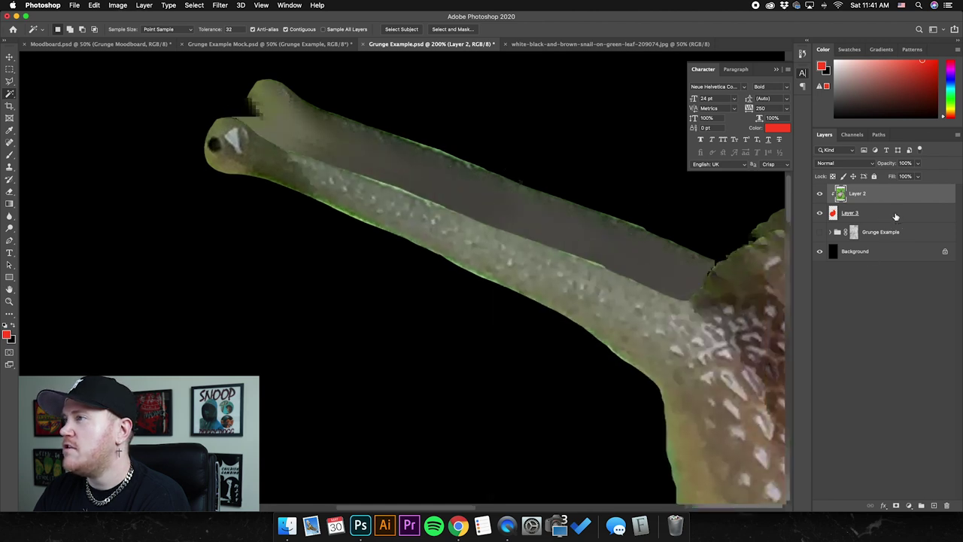
{"action": "left_click", "coordinate": [896, 215]}
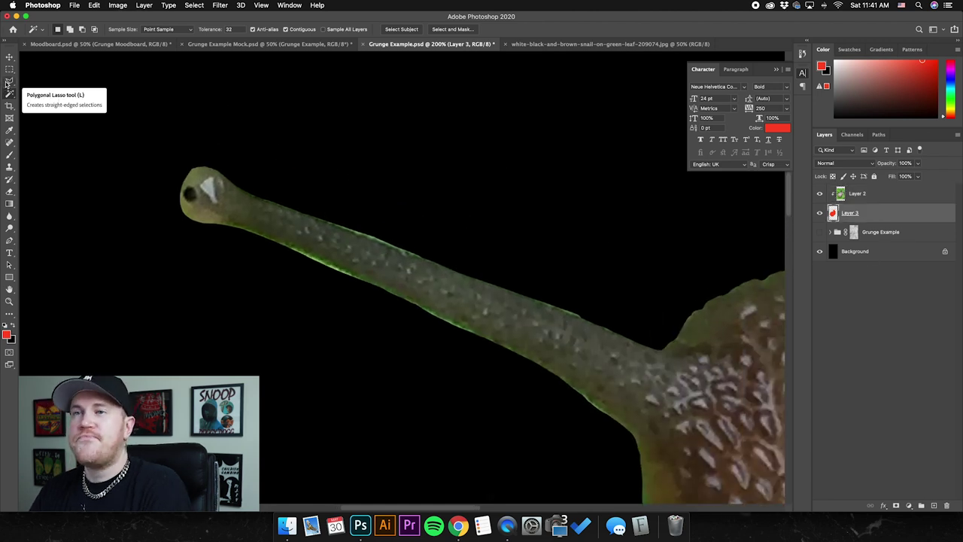
{"action": "left_click_drag", "start_coordinate": [10, 82], "coordinate": [75, 88]}
{"action": "left_click", "coordinate": [198, 228]}
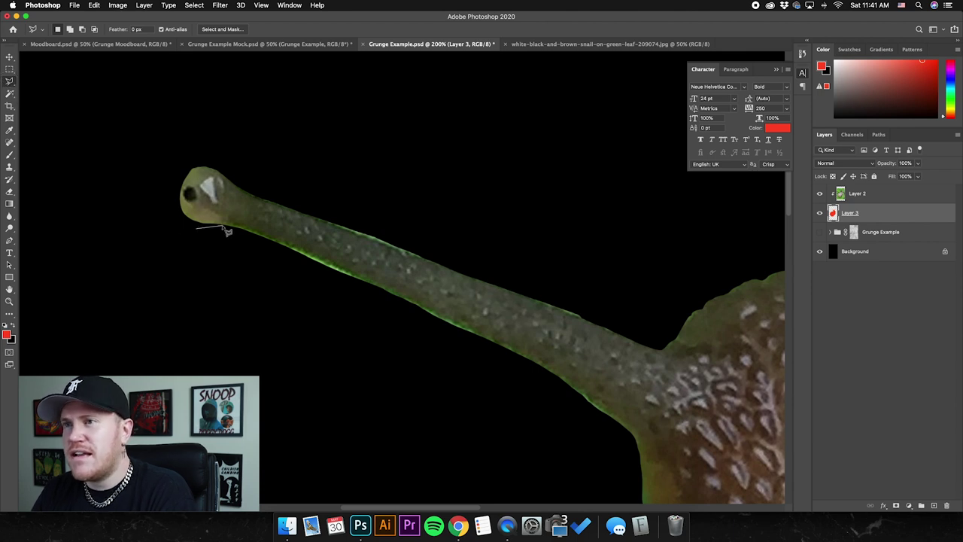
{"action": "left_click", "coordinate": [247, 228]}
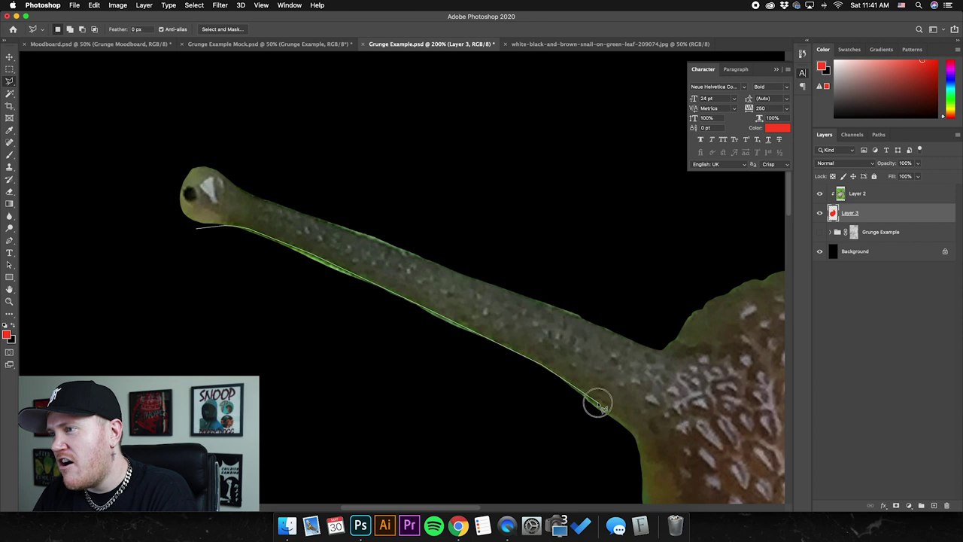
{"action": "left_click", "coordinate": [630, 442]}
{"action": "left_click", "coordinate": [206, 376]}
{"action": "left_click", "coordinate": [115, 260]}
{"action": "left_click", "coordinate": [196, 226]}
{"action": "right_click", "coordinate": [444, 223]}
{"action": "left_click", "coordinate": [444, 223]}
Trim the green fringe off Layer 3 along the left tentacle's upper edge with the Polygonal Lasso tool
{"action": "scroll", "coordinate": [430, 216], "scroll_direction": "right", "scroll_amount": 5}
{"action": "left_click", "coordinate": [198, 188]}
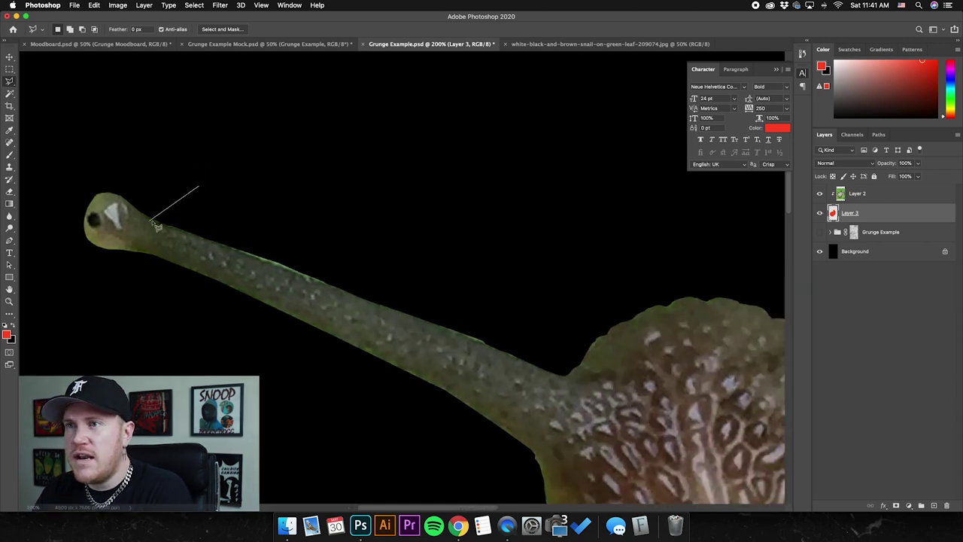
{"action": "scroll", "coordinate": [252, 356], "scroll_direction": "right", "scroll_amount": 10}
{"action": "left_click", "coordinate": [675, 197]}
Trim the green fringe off Layer 3 along the body's outer edge and around the shell with the Polygonal Lasso tool
{"action": "scroll", "coordinate": [555, 230], "scroll_direction": "up", "scroll_amount": 5}
{"action": "scroll", "coordinate": [554, 230], "scroll_direction": "down", "scroll_amount": 5}
{"action": "scroll", "coordinate": [499, 146], "scroll_direction": "up", "scroll_amount": 5}
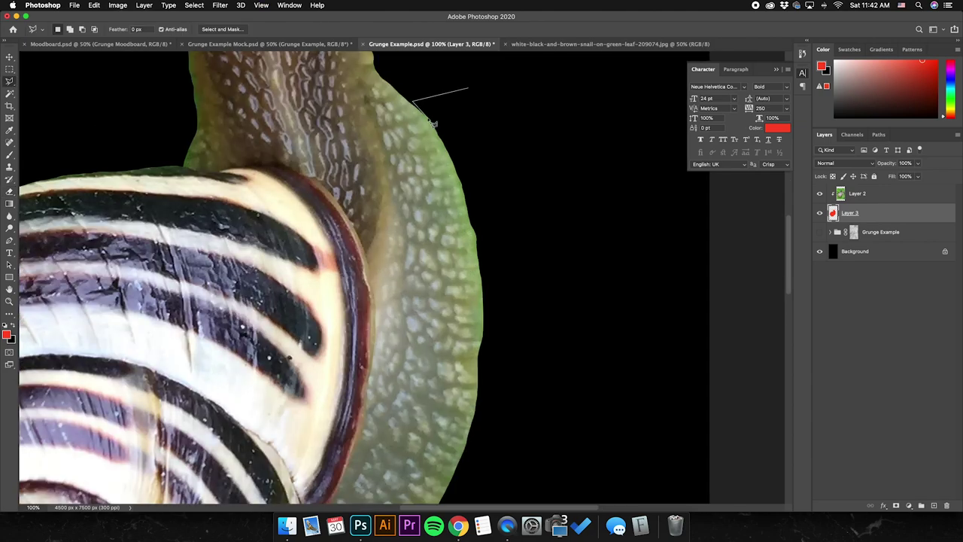
{"action": "scroll", "coordinate": [471, 224], "scroll_direction": "up", "scroll_amount": 2}
{"action": "scroll", "coordinate": [527, 143], "scroll_direction": "down", "scroll_amount": 5}
{"action": "scroll", "coordinate": [253, 161], "scroll_direction": "up", "scroll_amount": 5}
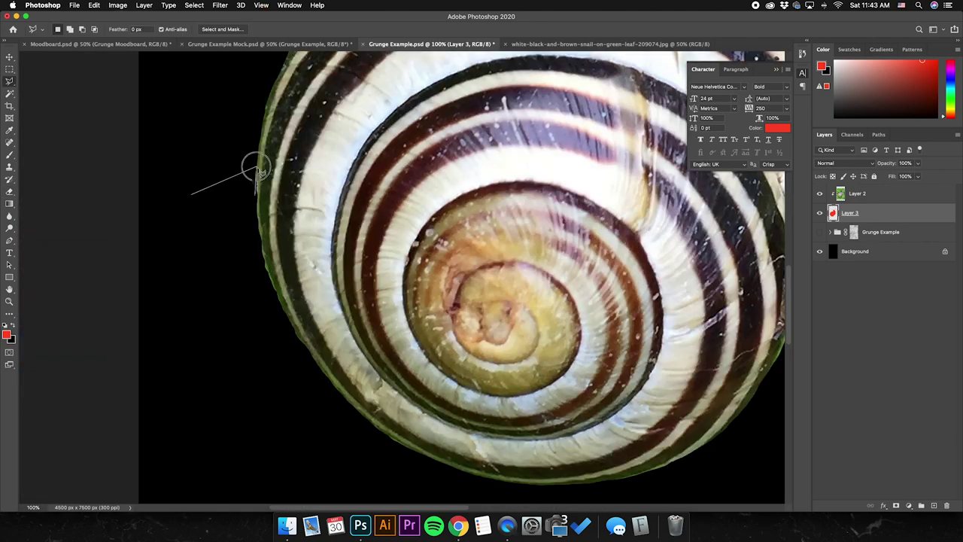
Erase the remaining fringe around the snail on Layer 3 with the Eraser and a 23 px brush
{"action": "scroll", "coordinate": [613, 282], "scroll_direction": "down", "scroll_amount": 5}
{"action": "key", "text": "e"}
{"action": "scroll", "coordinate": [383, 333], "scroll_direction": "up", "scroll_amount": 6}
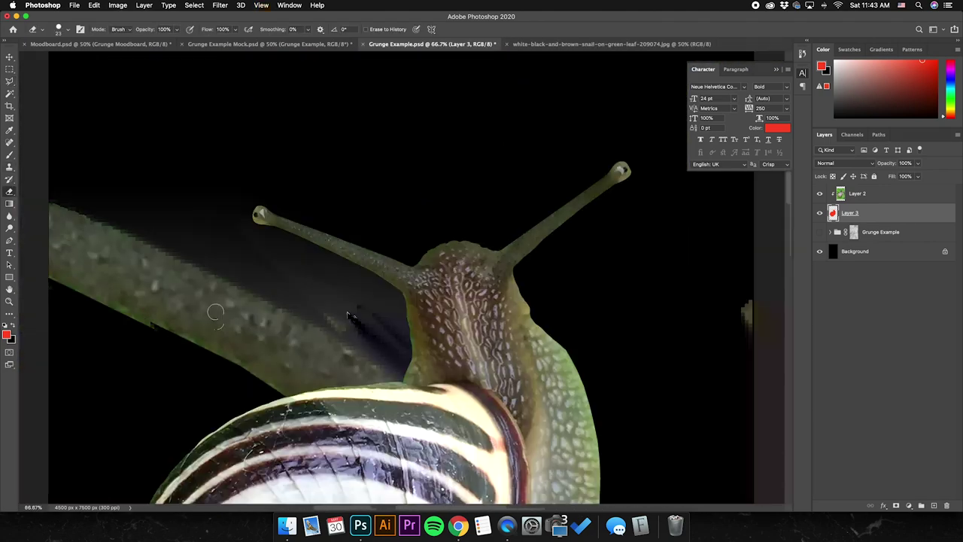
{"action": "scroll", "coordinate": [422, 384], "scroll_direction": "up", "scroll_amount": 2}
{"action": "scroll", "coordinate": [419, 355], "scroll_direction": "down", "scroll_amount": 6}
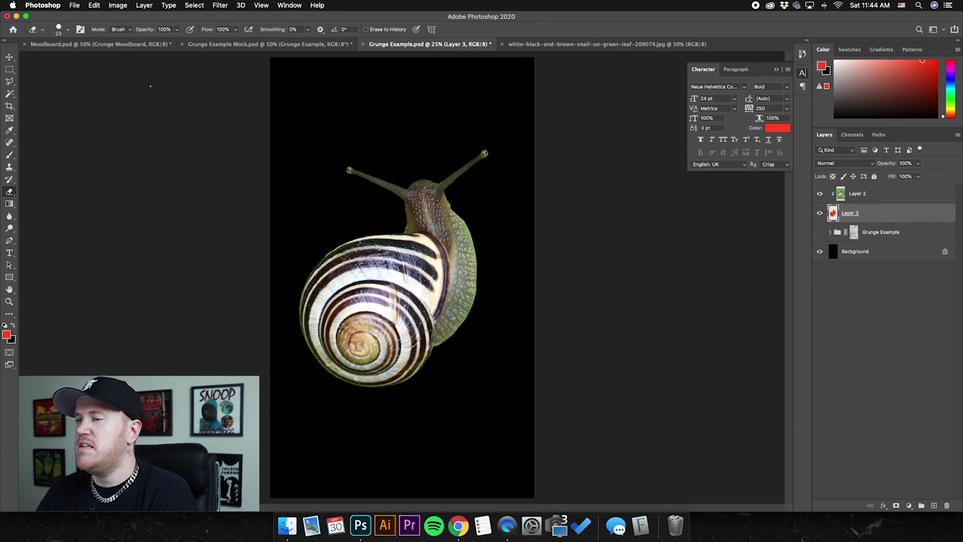
Group the snail photo on Layer 2 together with its clipping silhouette on Layer 3
{"action": "left_click", "coordinate": [10, 57]}
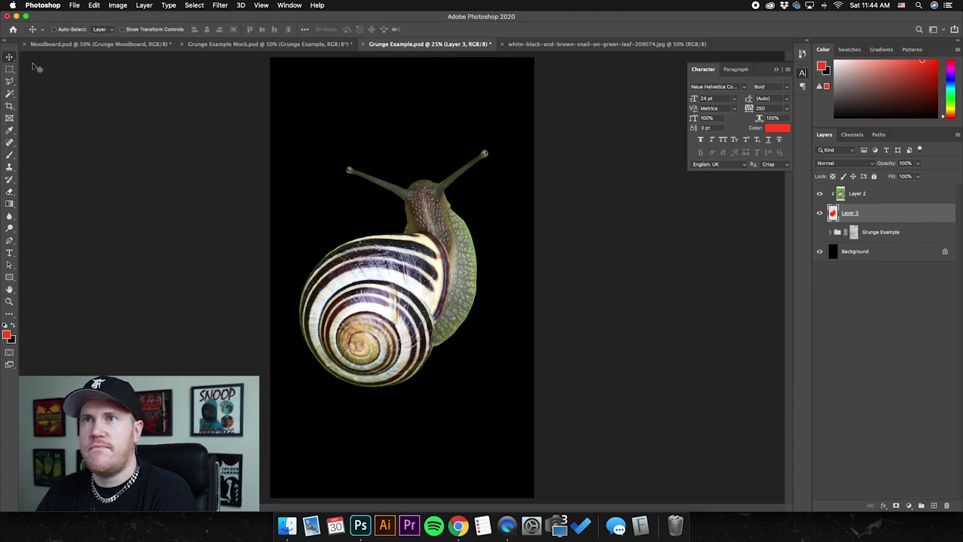
{"action": "left_click", "coordinate": [884, 195], "text": "shift"}
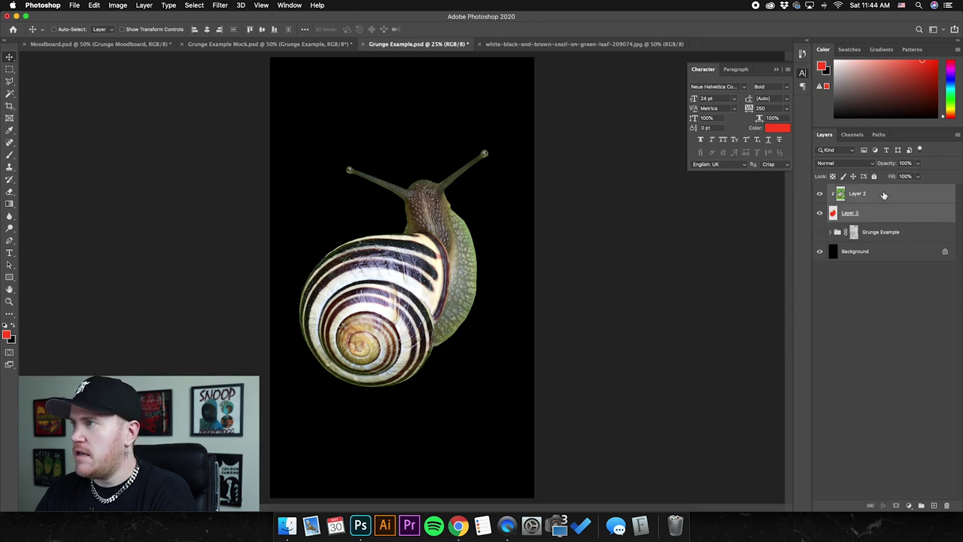
{"action": "left_click", "coordinate": [878, 214]}
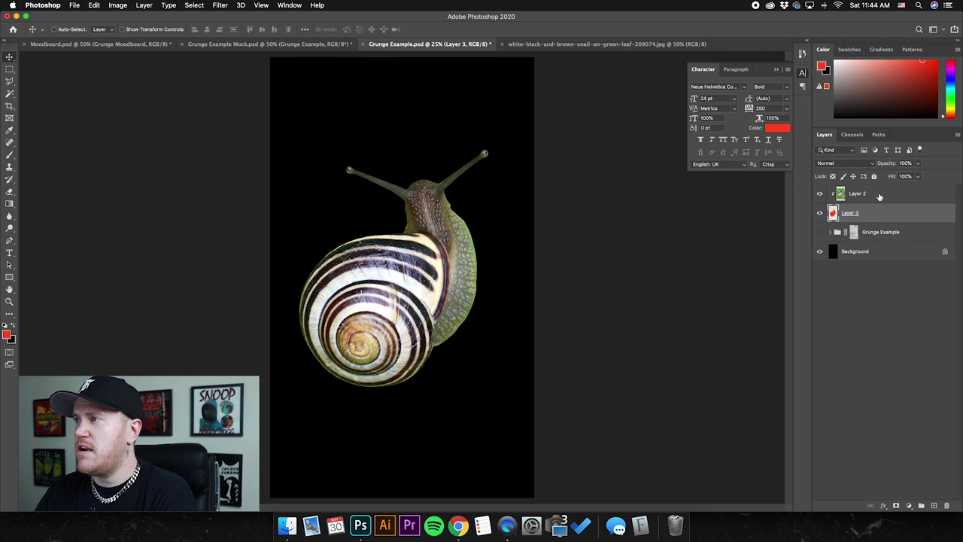
{"action": "left_click", "coordinate": [880, 197], "text": "shift"}
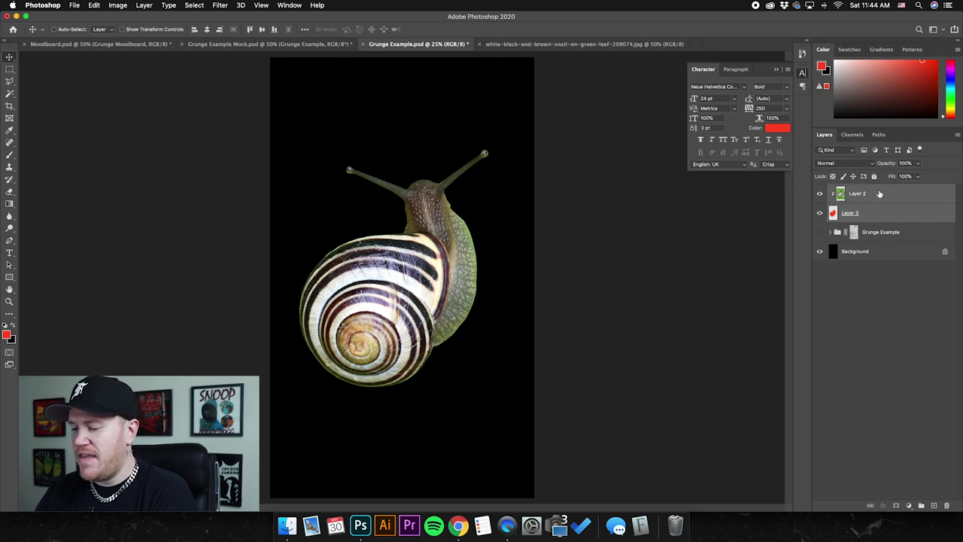
{"action": "key", "text": "super+g"}
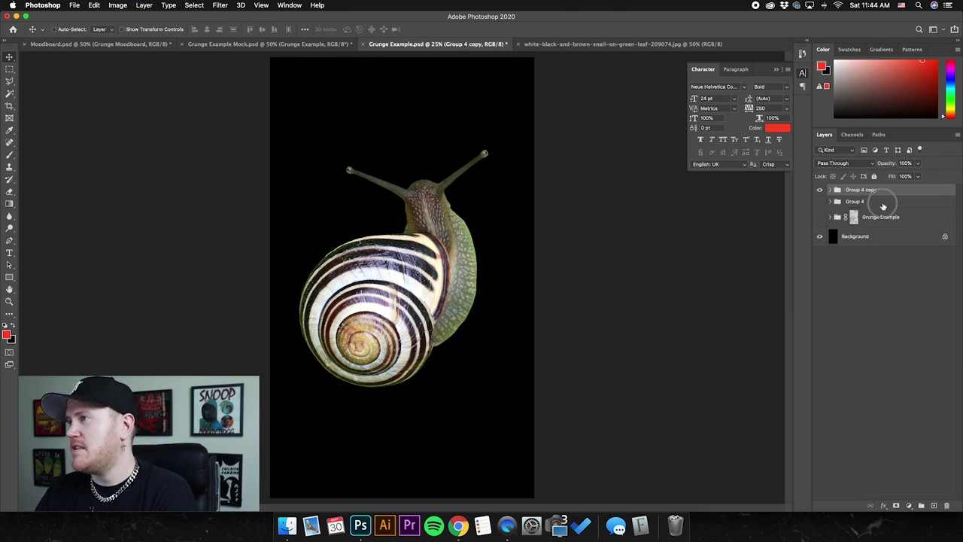
Duplicate the snail group and hide the original so that only the copy is visible
{"action": "key", "text": "super+j"}
{"action": "left_click", "coordinate": [820, 190]}
{"action": "left_click", "coordinate": [820, 202]}
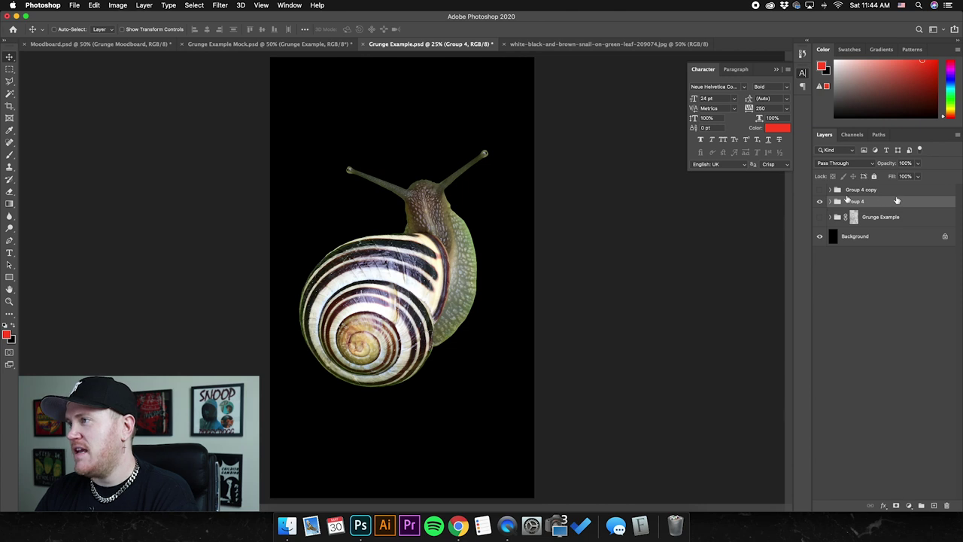
{"action": "left_click", "coordinate": [820, 202]}
{"action": "left_click", "coordinate": [820, 190]}
Convert the duplicated group, Group 4 copy, to a smart object
{"action": "left_click", "coordinate": [865, 190]}
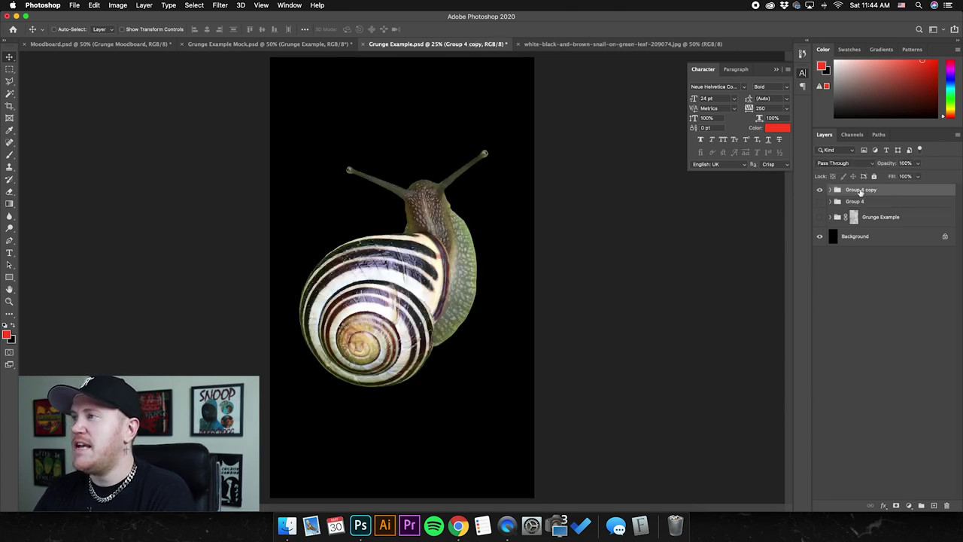
{"action": "right_click", "coordinate": [861, 192]}
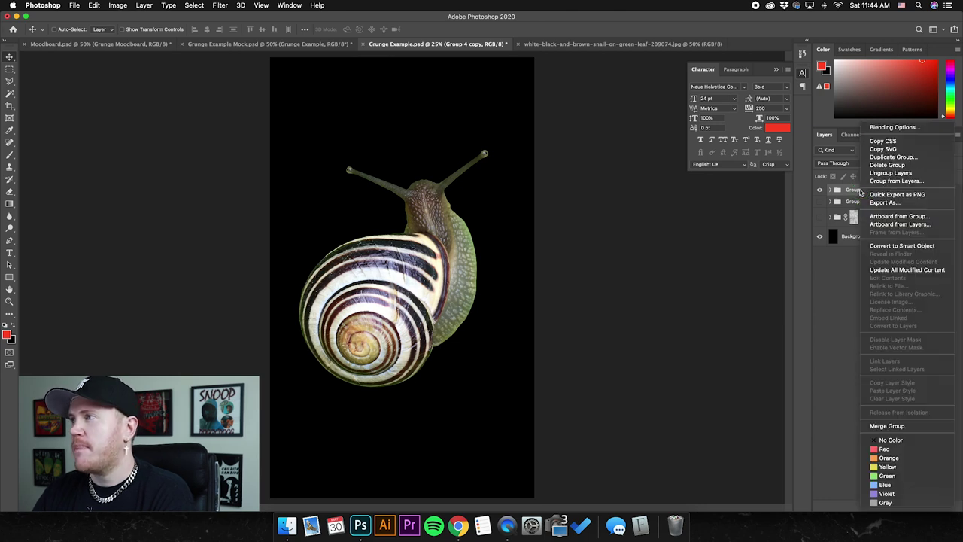
{"action": "left_click", "coordinate": [903, 246]}
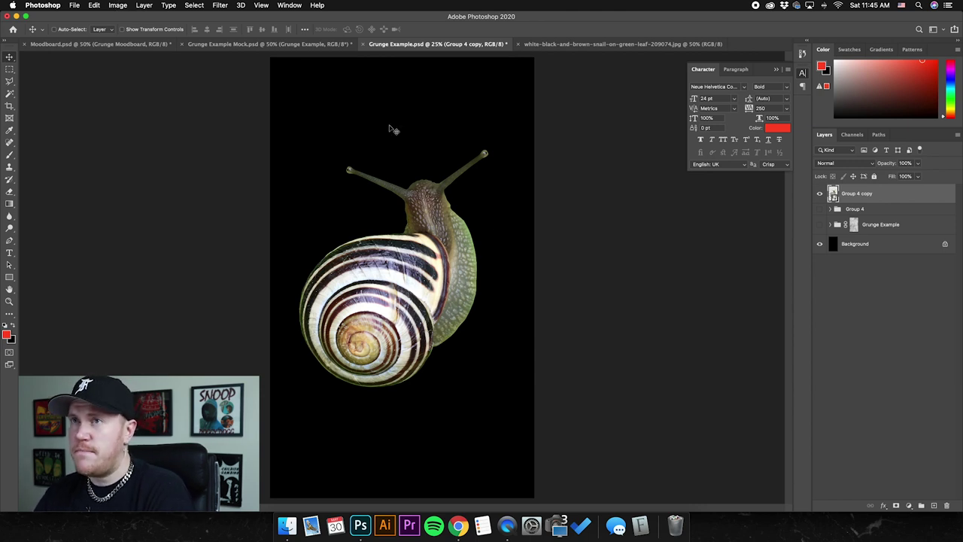
Apply Levels to the snail smart object with black input 29, midtones about 0.69 and white input 231, and compare before and after
{"action": "left_click", "coordinate": [119, 6]}
{"action": "mouse_move", "coordinate": [151, 31]}
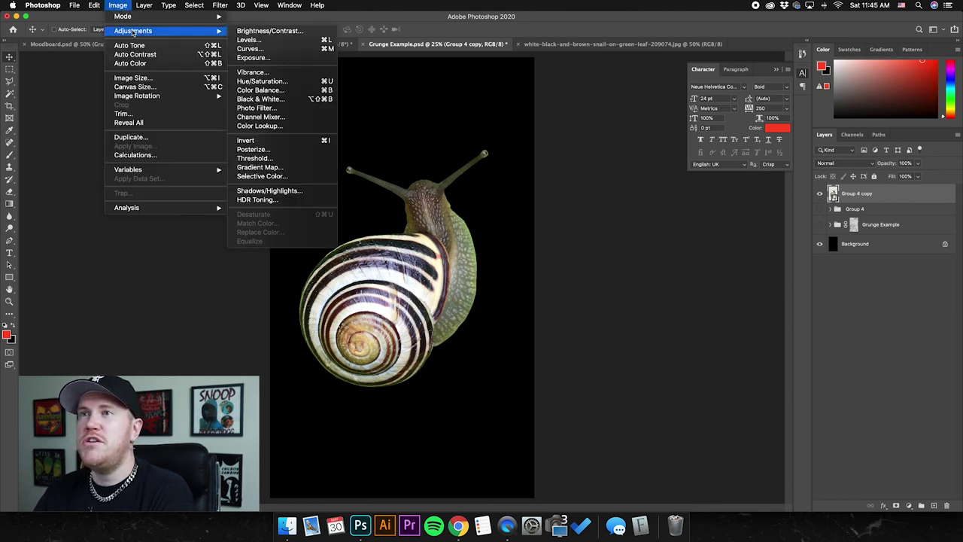
{"action": "left_click", "coordinate": [271, 40]}
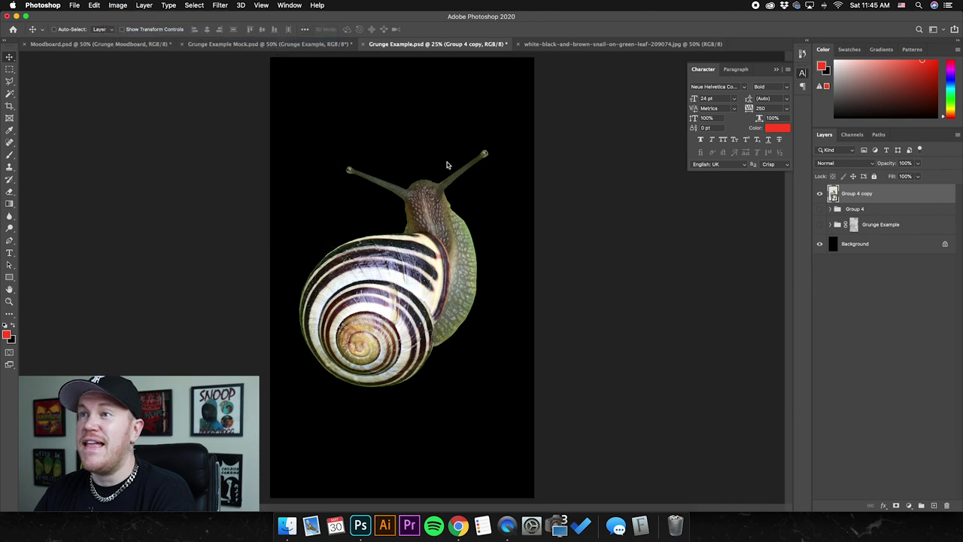
{"action": "left_click_drag", "start_coordinate": [657, 167], "coordinate": [599, 243]}
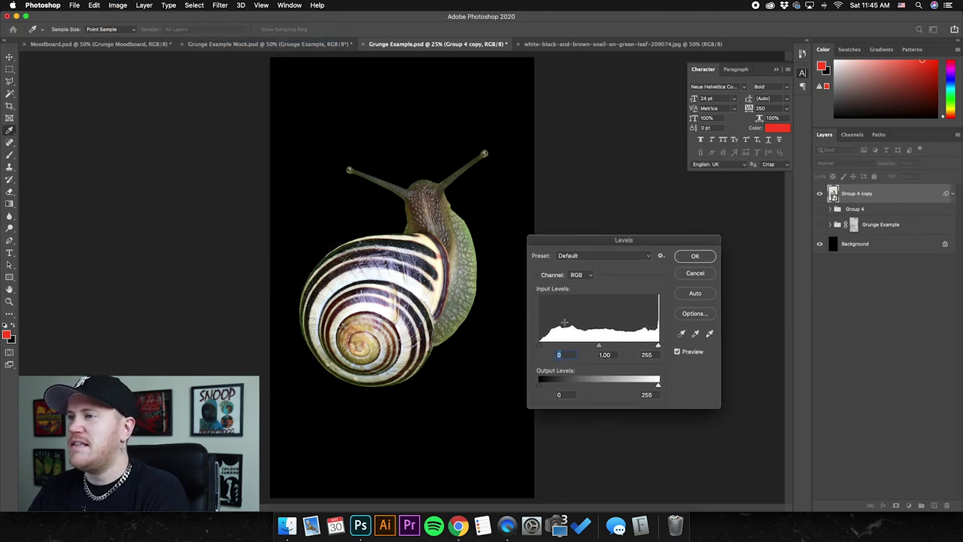
{"action": "left_click_drag", "start_coordinate": [541, 346], "coordinate": [612, 345]}
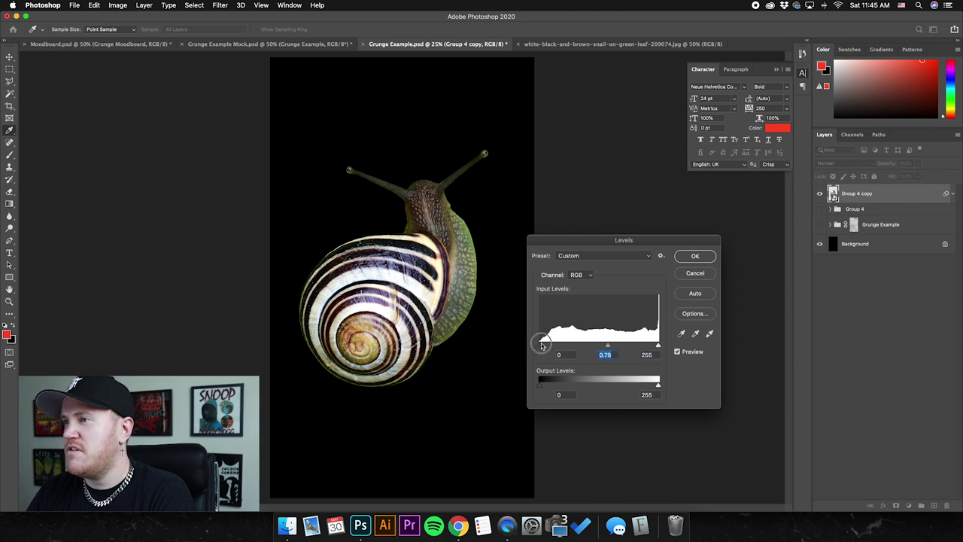
{"action": "left_click_drag", "start_coordinate": [552, 345], "coordinate": [554, 346]}
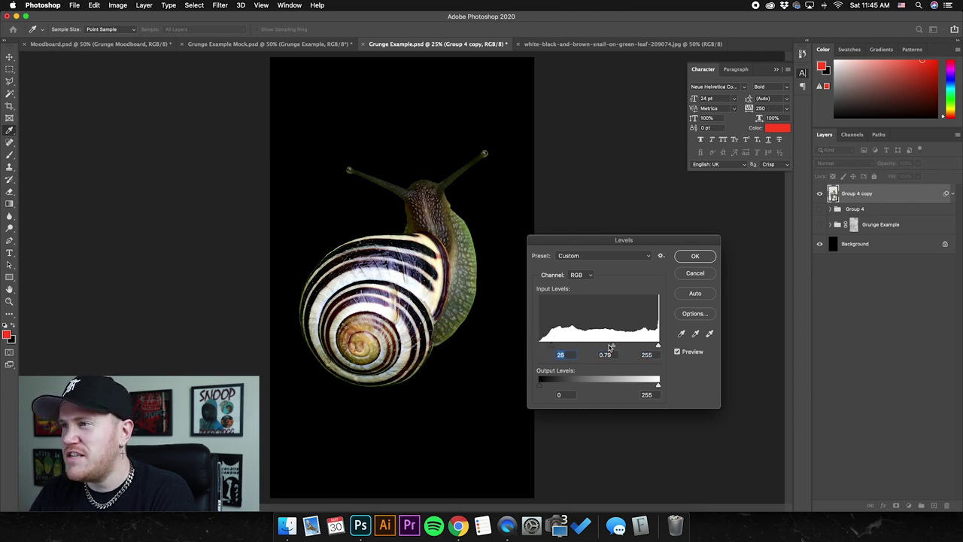
{"action": "left_click_drag", "start_coordinate": [659, 348], "coordinate": [613, 346]}
{"action": "left_click_drag", "start_coordinate": [553, 345], "coordinate": [612, 347]}
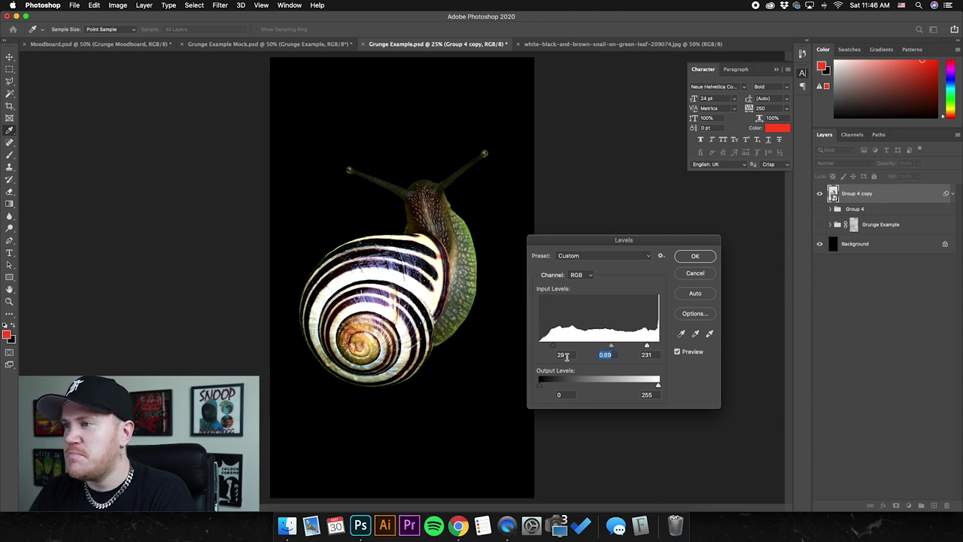
{"action": "left_click_drag", "start_coordinate": [614, 347], "coordinate": [608, 347]}
{"action": "left_click", "coordinate": [696, 256]}
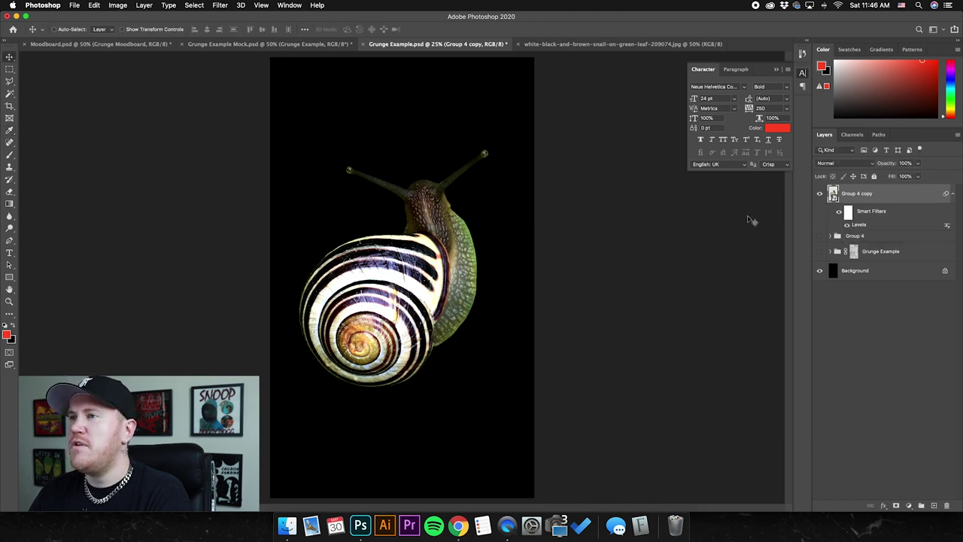
{"action": "left_click", "coordinate": [848, 226]}
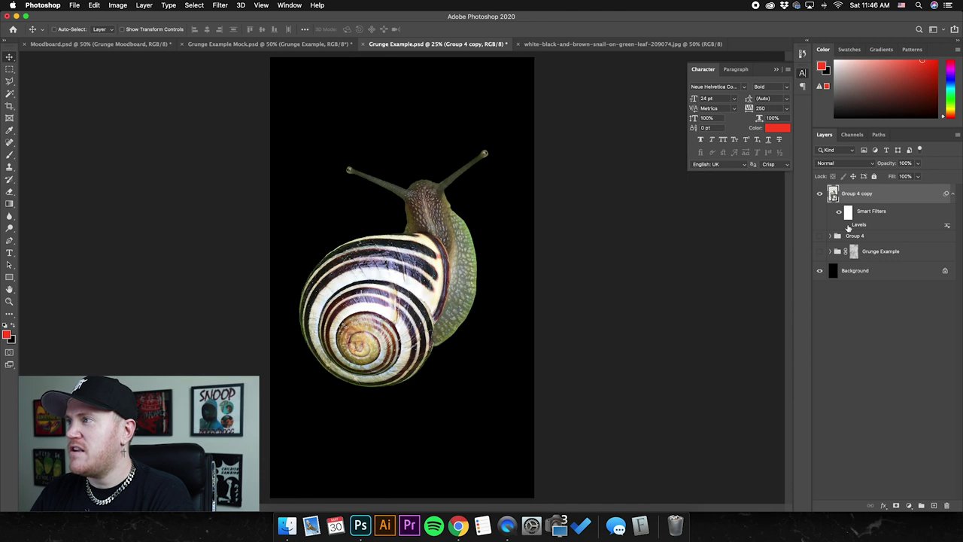
{"action": "left_click", "coordinate": [848, 225]}
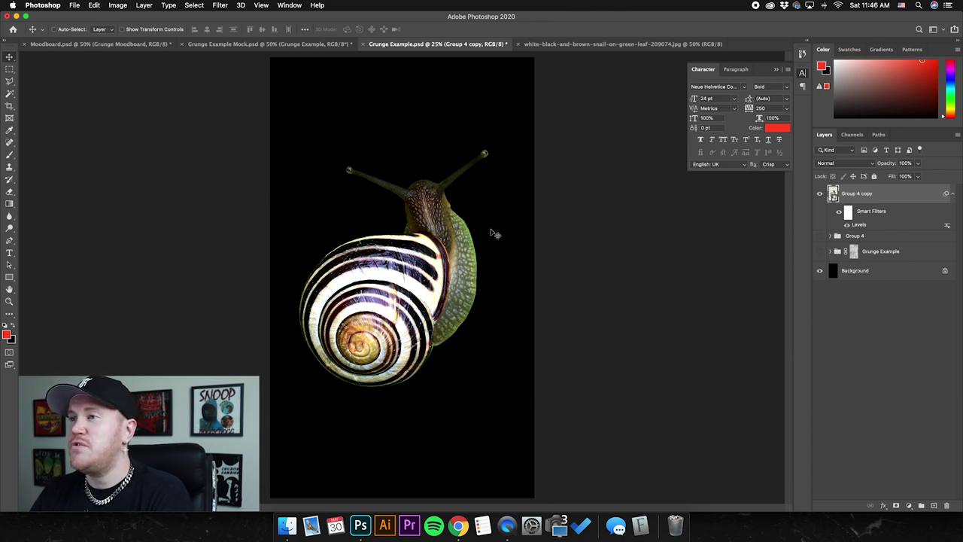
Add a Selective Color adjustment to the snail smart object and choose the Bootleg Rap 01 preset
{"action": "left_click", "coordinate": [118, 6]}
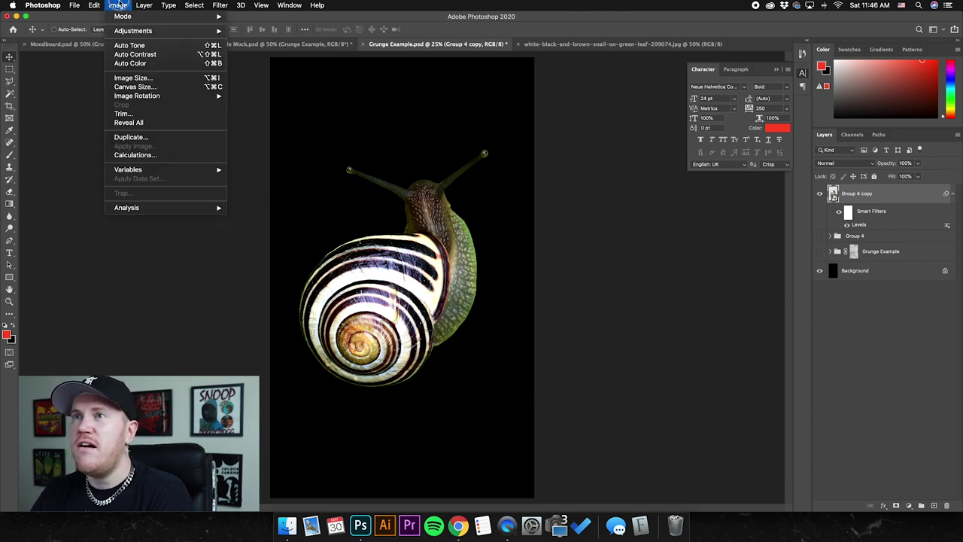
{"action": "mouse_move", "coordinate": [151, 31]}
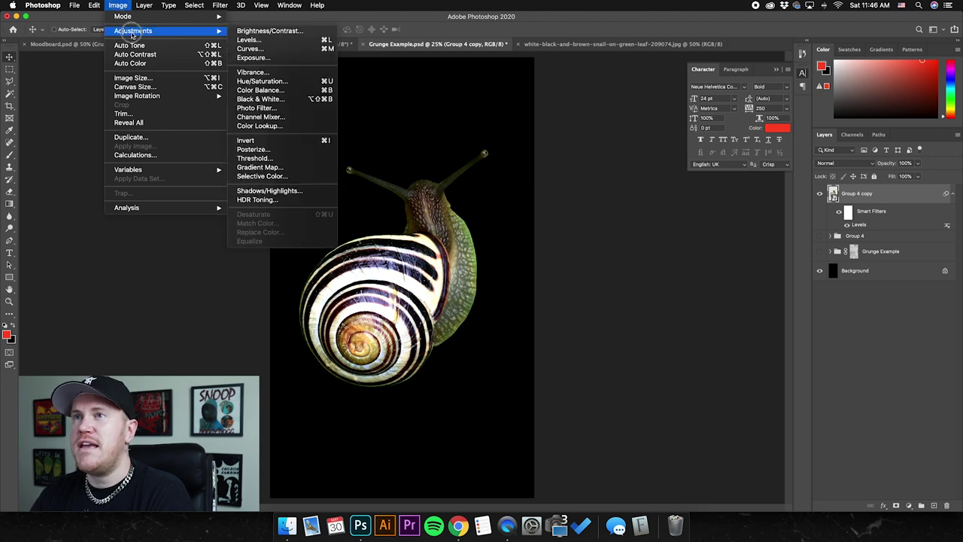
{"action": "left_click", "coordinate": [262, 176]}
{"action": "left_click_drag", "start_coordinate": [648, 141], "coordinate": [629, 210]}
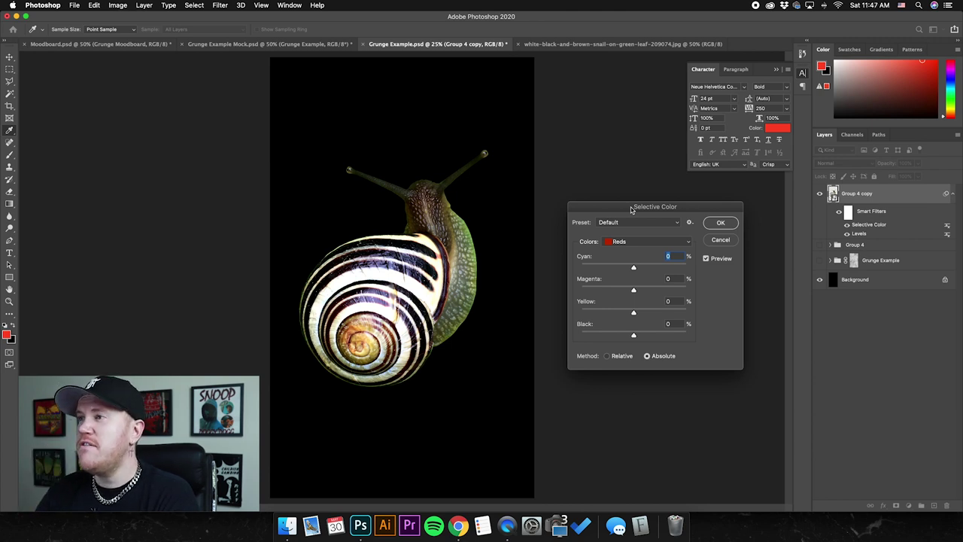
{"action": "left_click_drag", "start_coordinate": [632, 211], "coordinate": [621, 201]}
{"action": "left_click", "coordinate": [620, 213]}
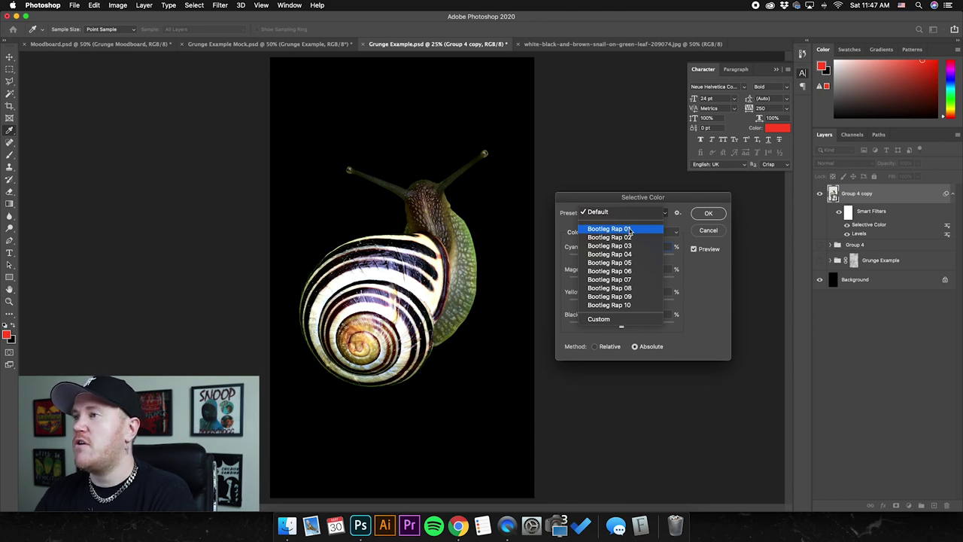
{"action": "left_click", "coordinate": [631, 229]}
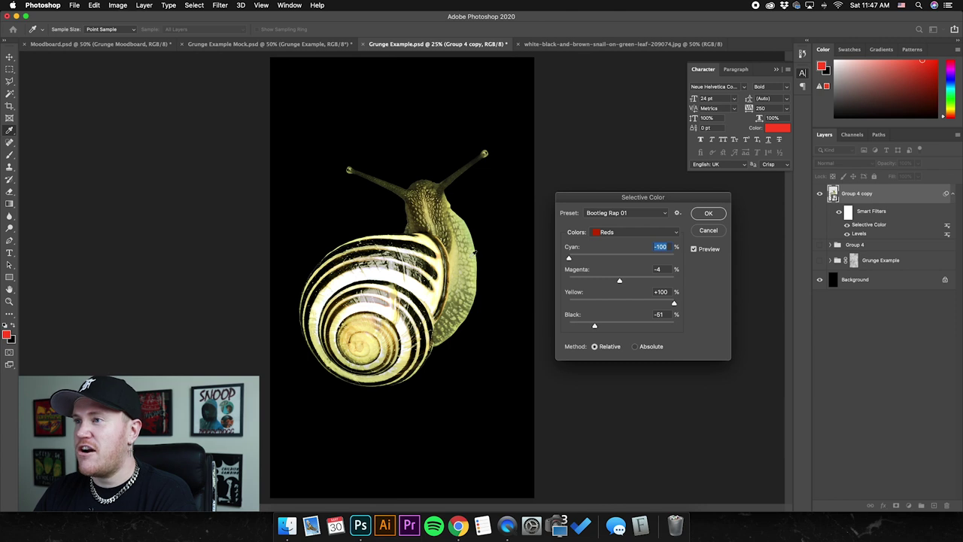
Compare the Selective Color presets Bootleg Rap 02 to 05 and apply Bootleg Rap 01 to the snail
{"action": "left_click", "coordinate": [634, 217]}
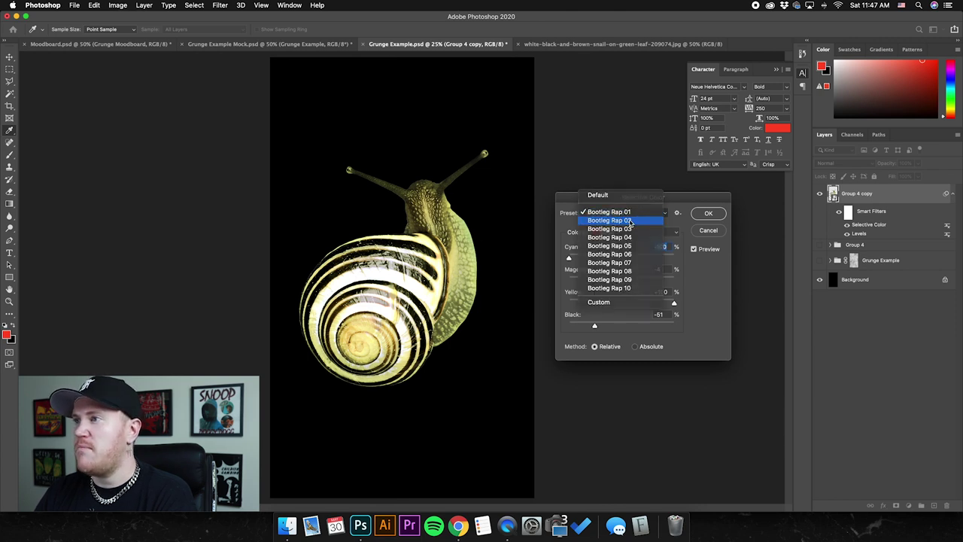
{"action": "left_click", "coordinate": [630, 223]}
{"action": "left_click", "coordinate": [630, 219]}
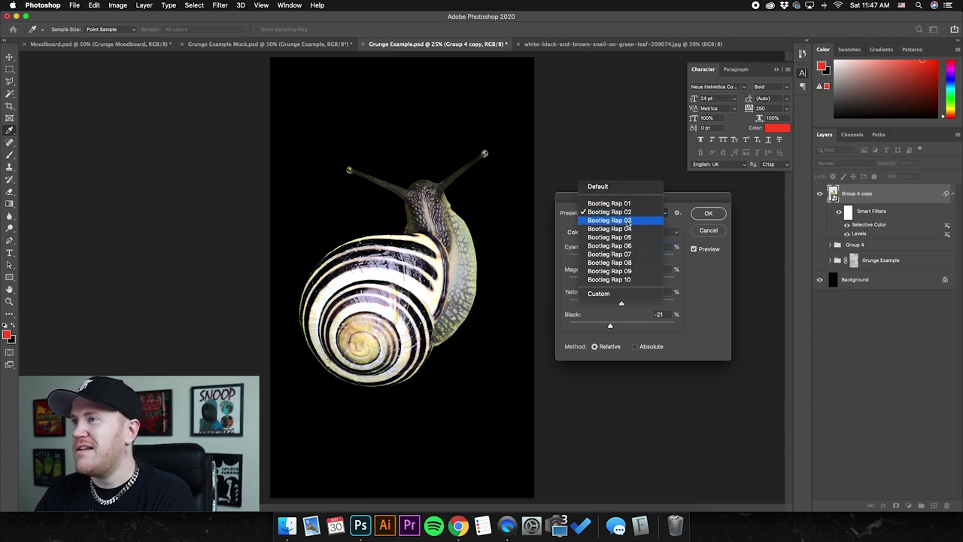
{"action": "left_click", "coordinate": [631, 221]}
{"action": "left_click", "coordinate": [631, 221]}
{"action": "left_click", "coordinate": [631, 221]}
{"action": "left_click", "coordinate": [631, 221]}
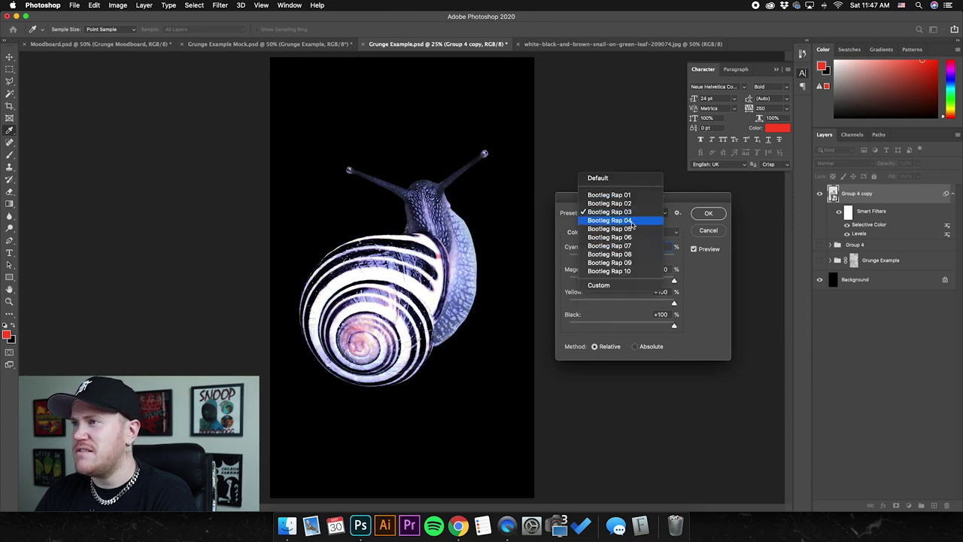
{"action": "left_click", "coordinate": [632, 223]}
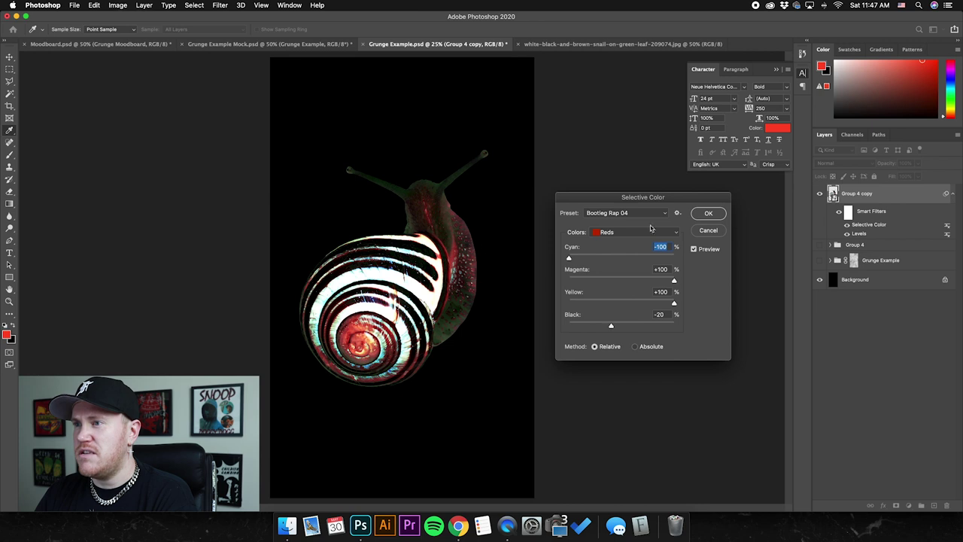
{"action": "left_click", "coordinate": [646, 213]}
{"action": "left_click", "coordinate": [629, 186]}
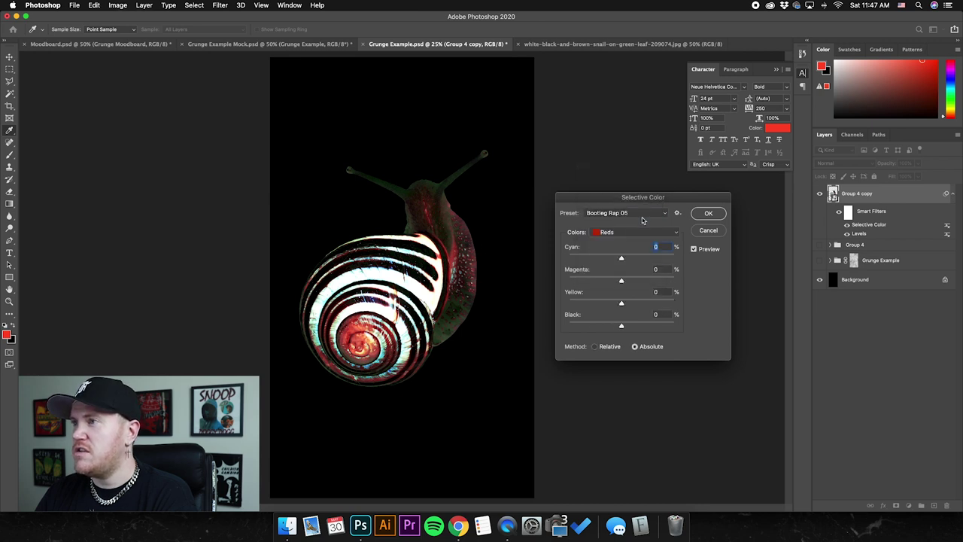
{"action": "left_click", "coordinate": [712, 215]}
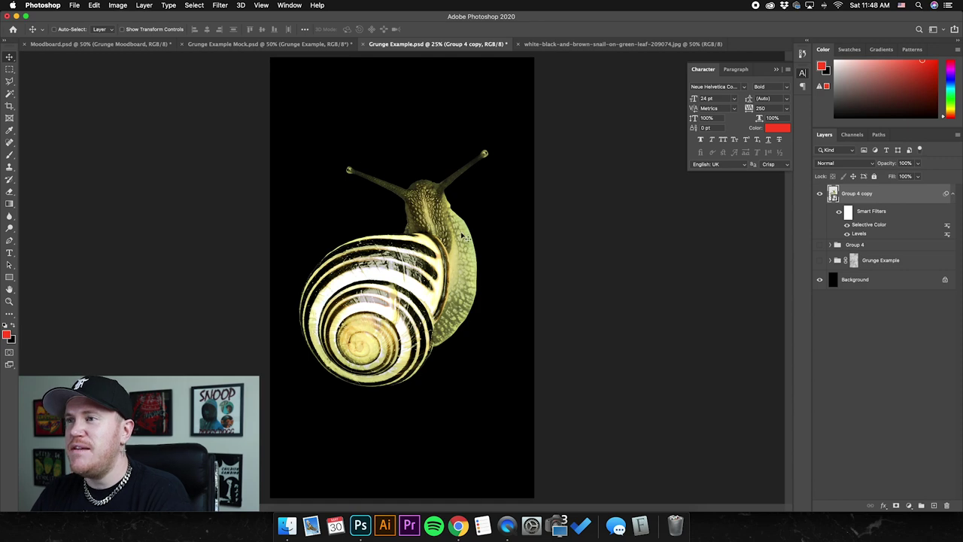
Switch to Chrome, leave the snail photo page and search Pexels for "eclipse"
{"action": "left_click", "coordinate": [457, 526]}
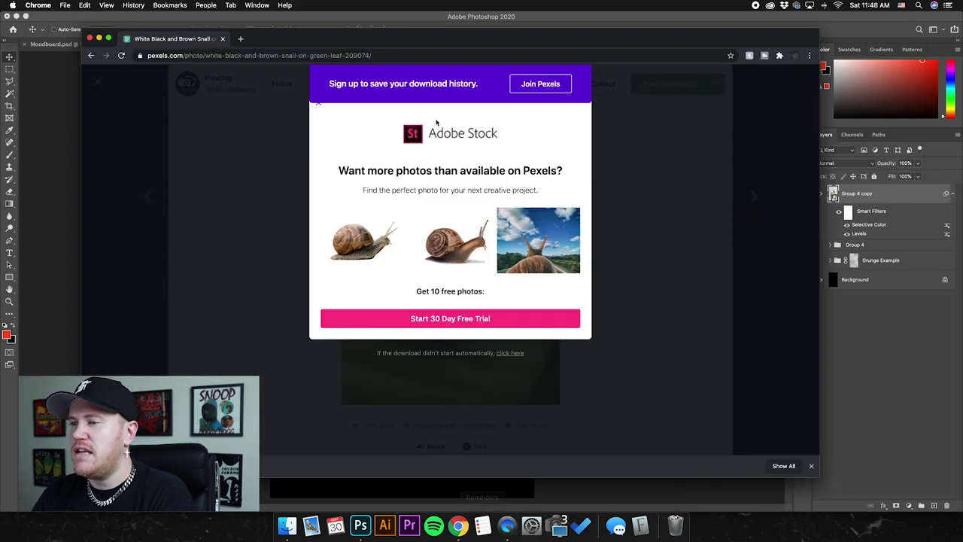
{"action": "left_click", "coordinate": [146, 129]}
{"action": "left_click", "coordinate": [98, 82]}
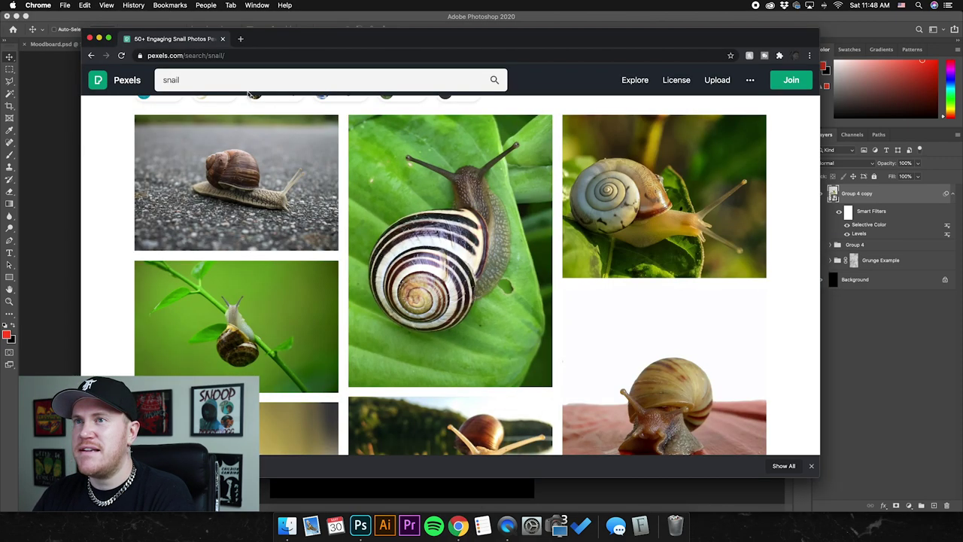
{"action": "left_click", "coordinate": [249, 83]}
{"action": "type", "text": "eclipse"}
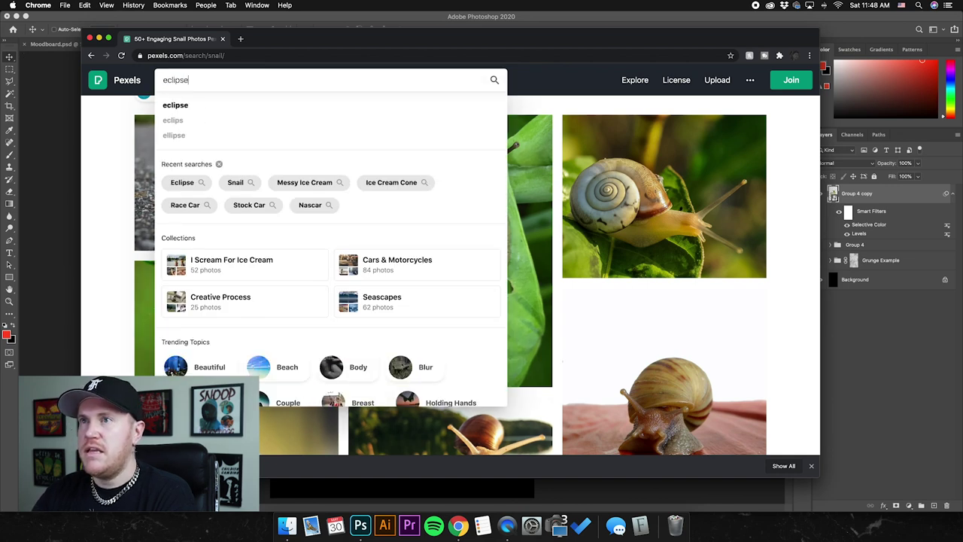
{"action": "key", "text": "Return"}
{"action": "scroll", "coordinate": [235, 171], "scroll_direction": "down", "scroll_amount": 3}
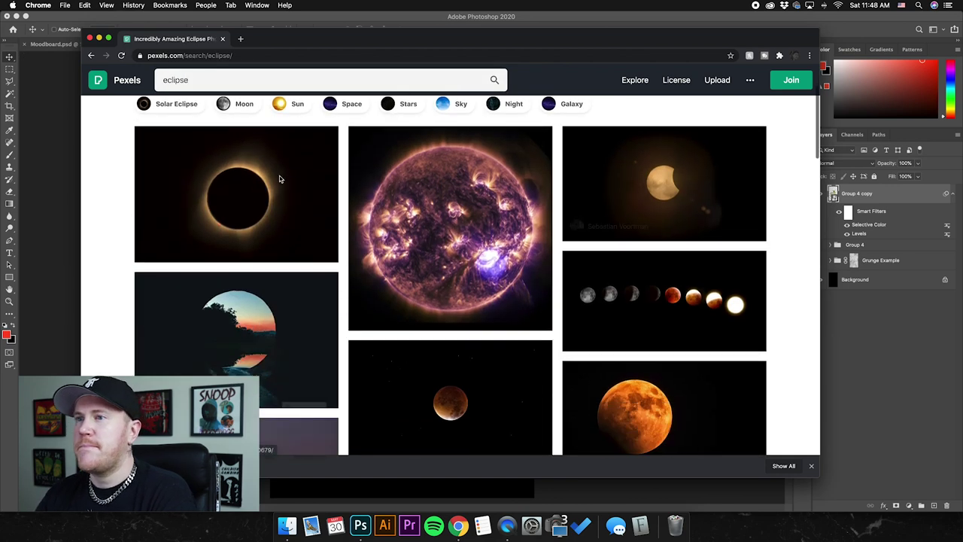
Download the dark solar eclipse photo with the orange halo and open the downloaded file in Photoshop
{"action": "left_click", "coordinate": [235, 170]}
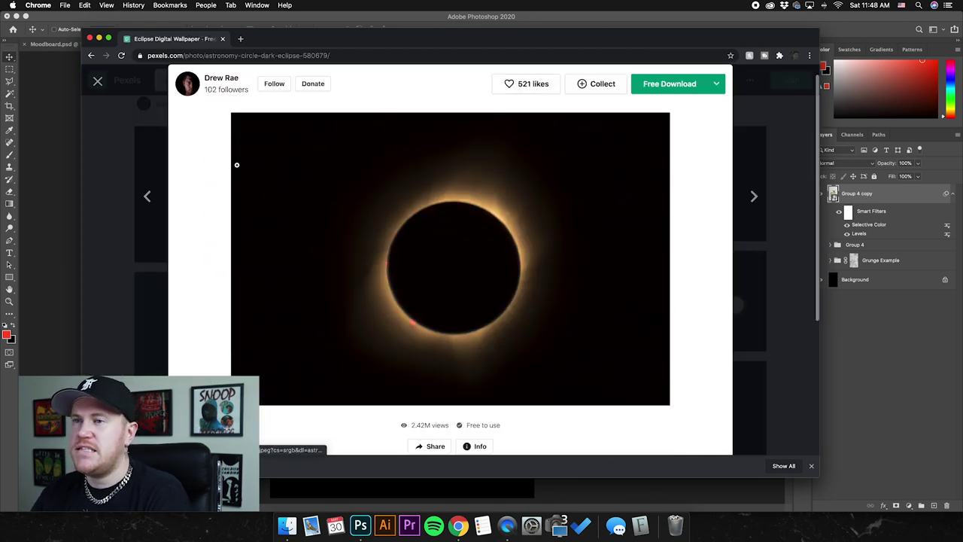
{"action": "left_click", "coordinate": [657, 88]}
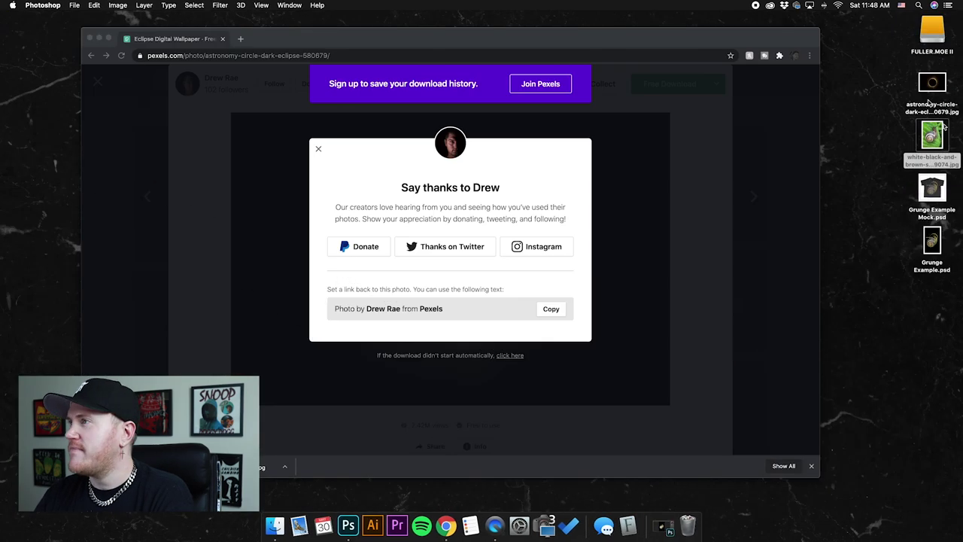
{"action": "left_click_drag", "start_coordinate": [933, 101], "coordinate": [348, 526]}
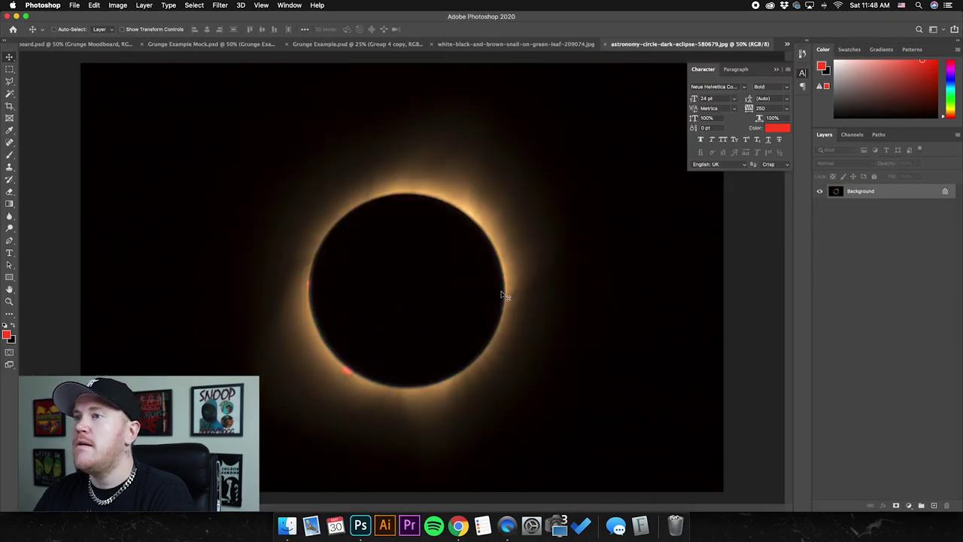
Copy the whole eclipse image and paste it into Grunge Example.psd as a layer between the snail smart object and Group 4
{"action": "key", "text": "super+a"}
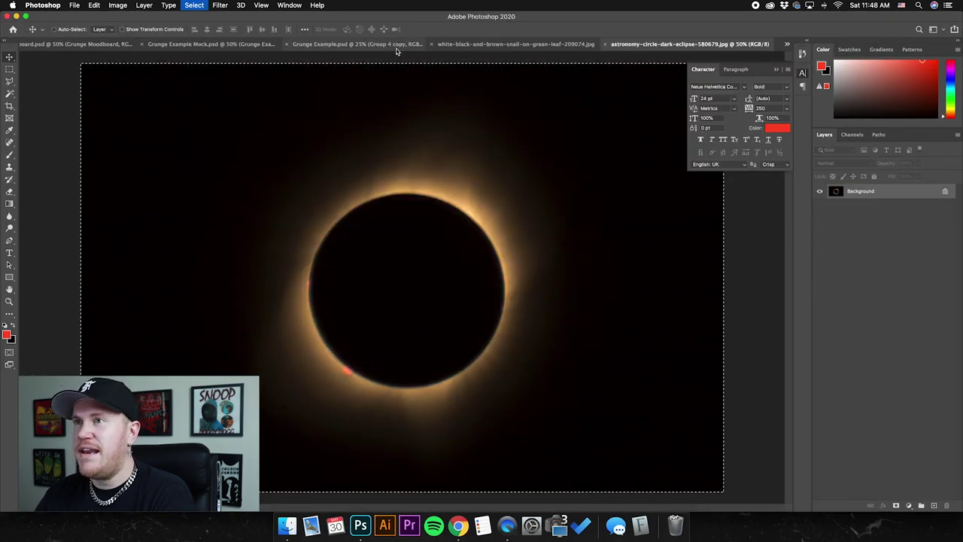
{"action": "left_click_drag", "start_coordinate": [320, 46], "coordinate": [380, 125]}
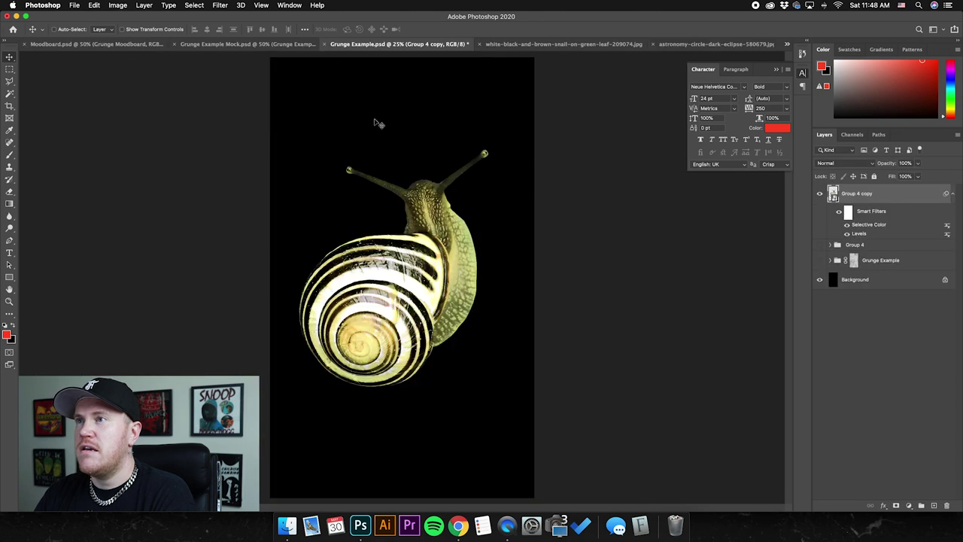
{"action": "left_click_drag", "start_coordinate": [887, 243], "coordinate": [636, 226]}
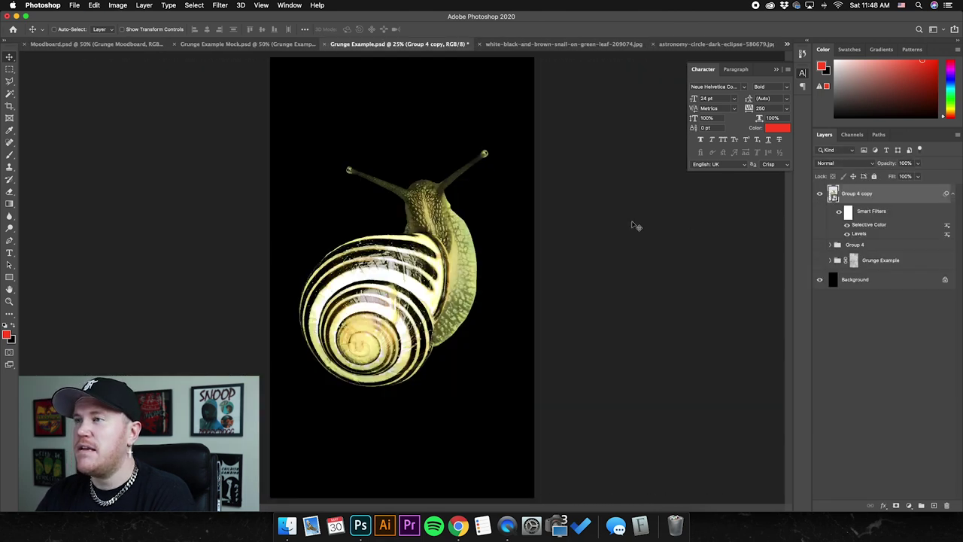
{"action": "left_click", "coordinate": [884, 247]}
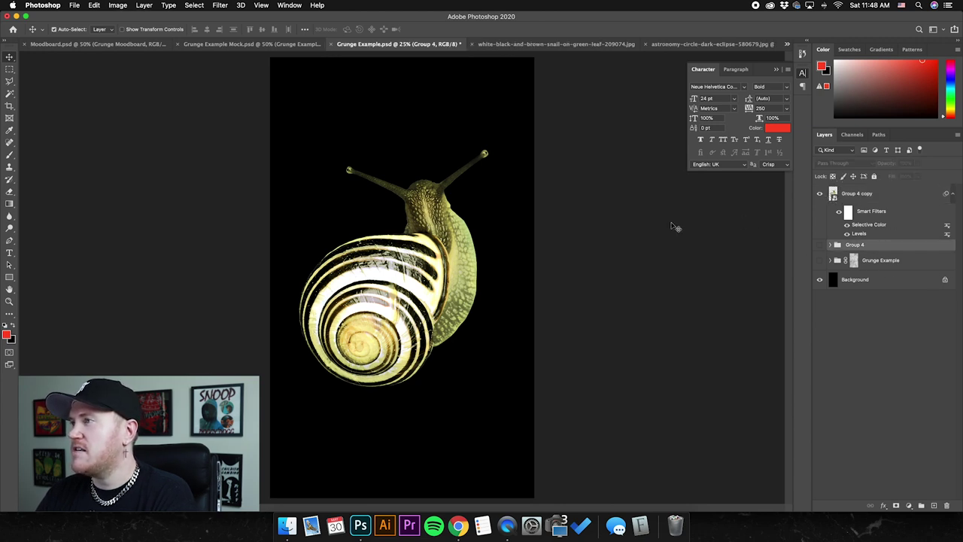
{"action": "left_click_drag", "start_coordinate": [675, 226], "coordinate": [675, 226]}
Scale the eclipse layer to about 130% and place its ring behind the snail's head
{"action": "left_click_drag", "start_coordinate": [484, 202], "coordinate": [487, 154]}
{"action": "left_click", "coordinate": [121, 29]}
{"action": "left_click_drag", "start_coordinate": [265, 303], "coordinate": [155, 339]}
{"action": "left_click_drag", "start_coordinate": [406, 217], "coordinate": [446, 198]}
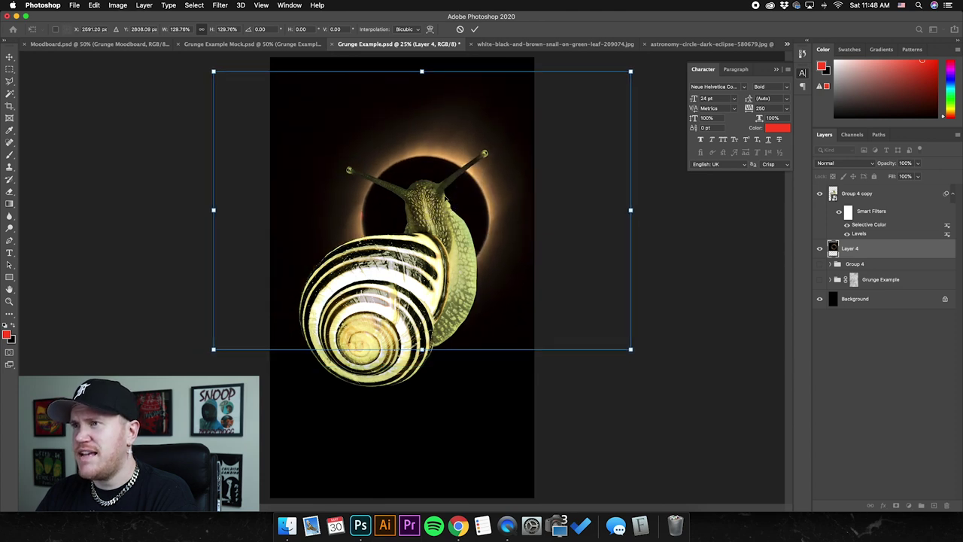
{"action": "left_click", "coordinate": [10, 58]}
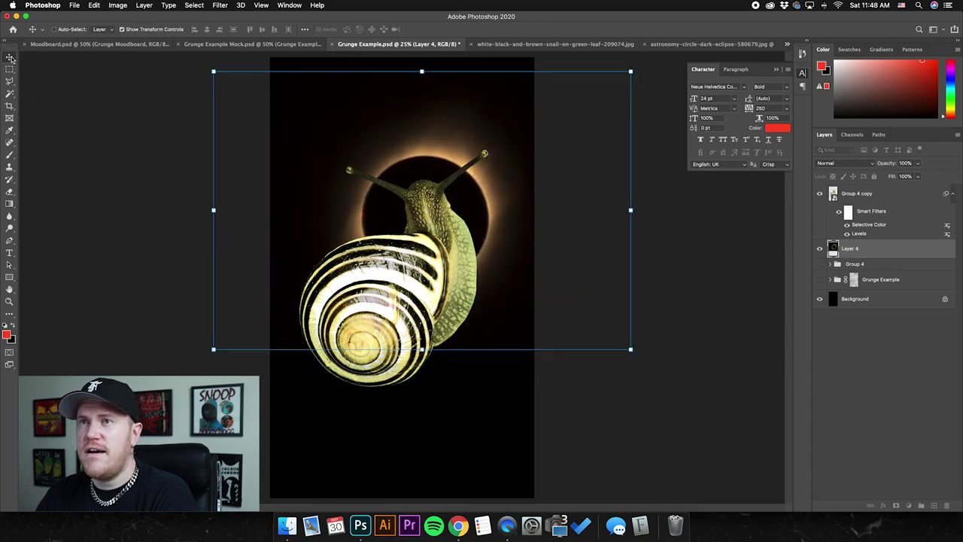
Shift the eclipse slightly up and to the right behind the snail's head and turn off the transform controls
{"action": "left_click", "coordinate": [458, 63]}
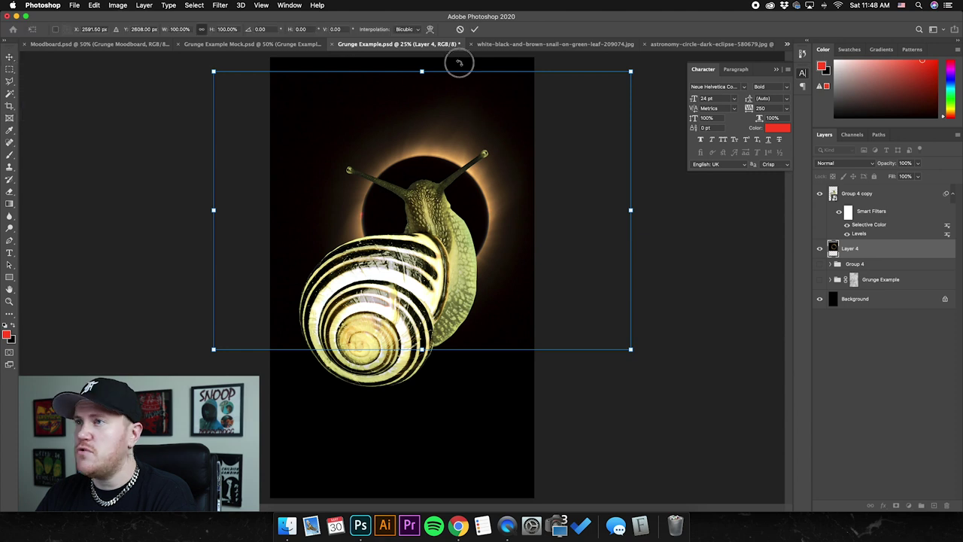
{"action": "left_click_drag", "start_coordinate": [456, 161], "coordinate": [477, 153]}
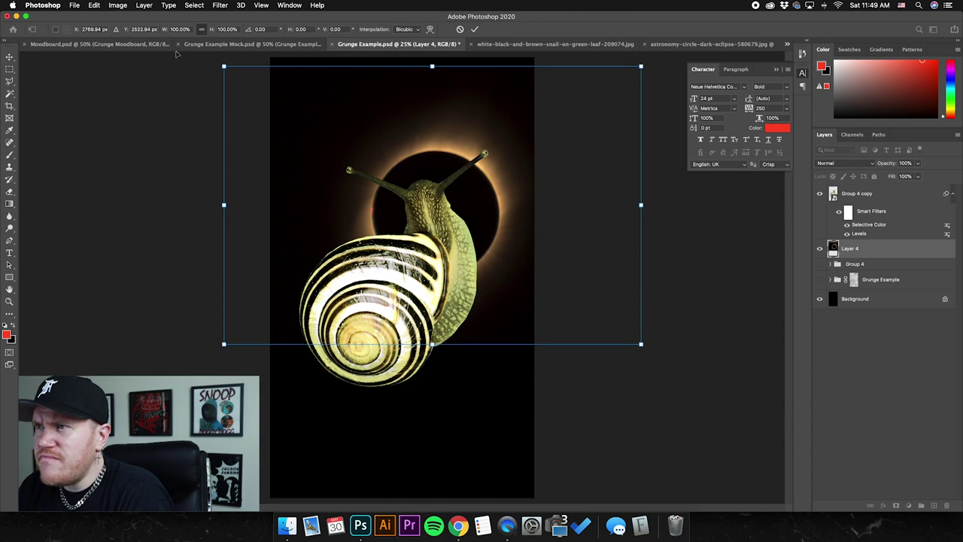
{"action": "left_click", "coordinate": [10, 57]}
{"action": "left_click", "coordinate": [122, 29]}
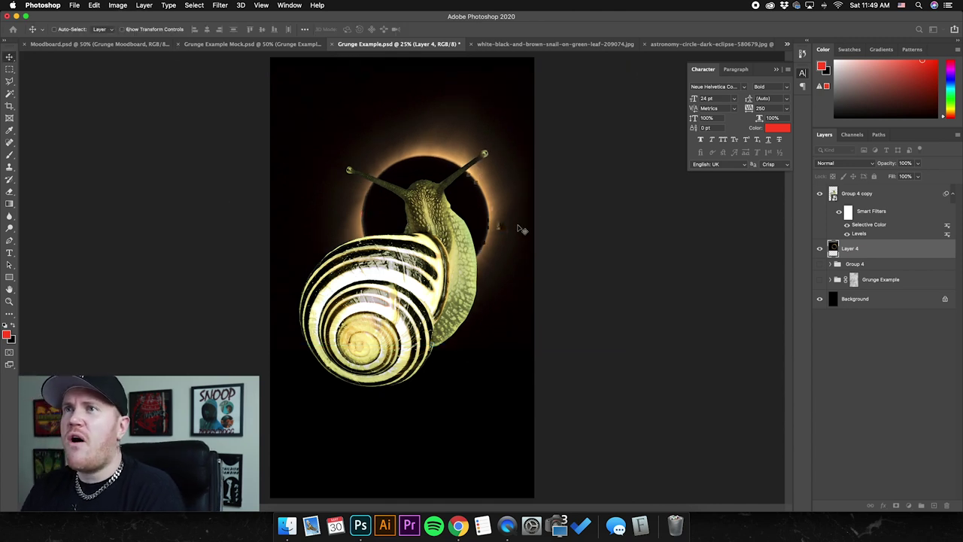
{"action": "left_click_drag", "start_coordinate": [479, 219], "coordinate": [488, 226]}
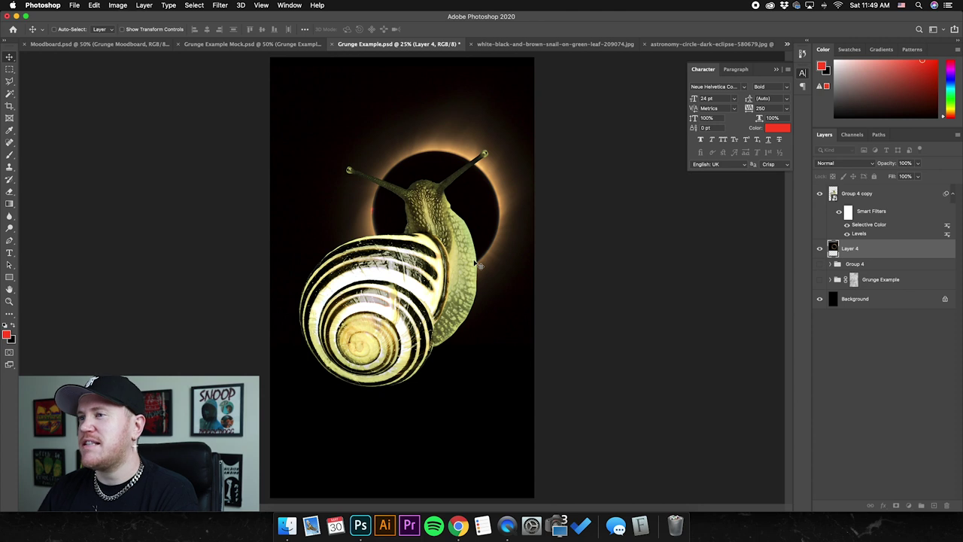
{"action": "mouse_move", "coordinate": [500, 224]}
{"action": "left_mouse_down"}
{"action": "mouse_move", "coordinate": [500, 207]}
{"action": "mouse_move", "coordinate": [500, 219]}
{"action": "left_mouse_up"}
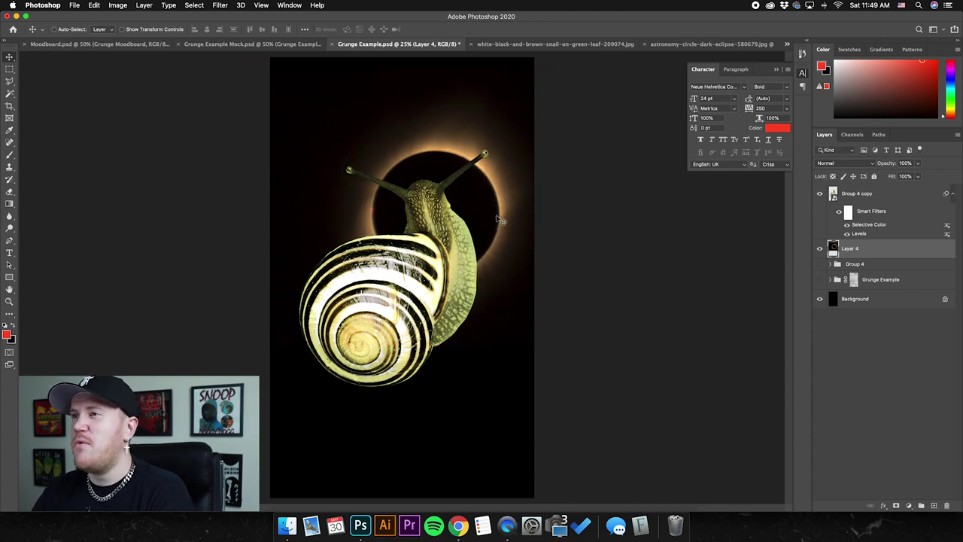
Convert the eclipse layer to a smart object and apply legacy Brightness/Contrast with lowered brightness and contrast about 29
{"action": "right_click", "coordinate": [876, 255]}
{"action": "left_click", "coordinate": [835, 223]}
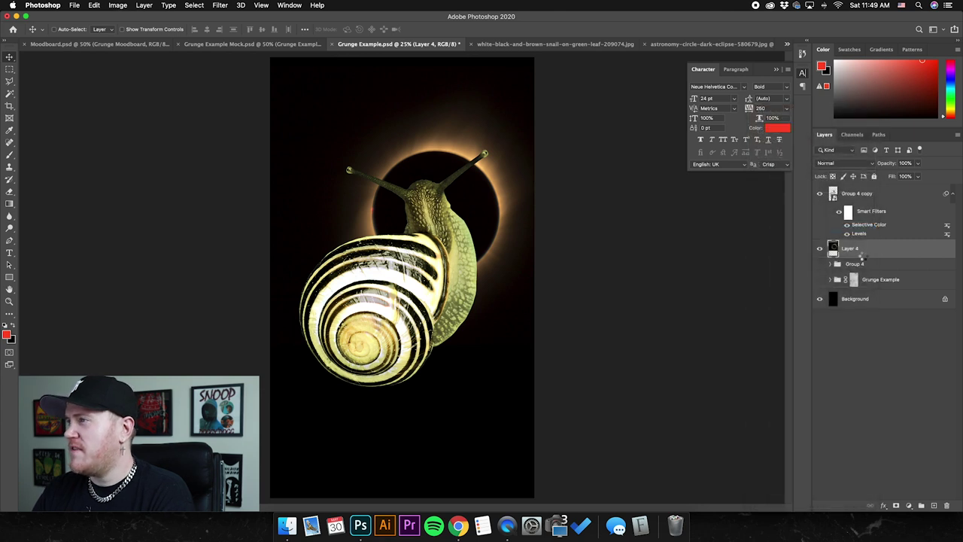
{"action": "left_click", "coordinate": [118, 6]}
{"action": "mouse_move", "coordinate": [125, 32]}
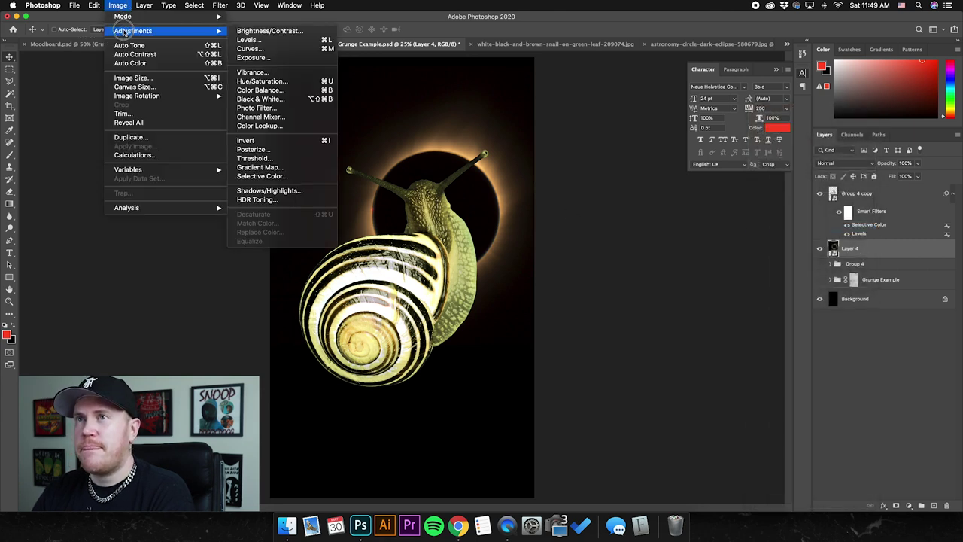
{"action": "left_click", "coordinate": [269, 30]}
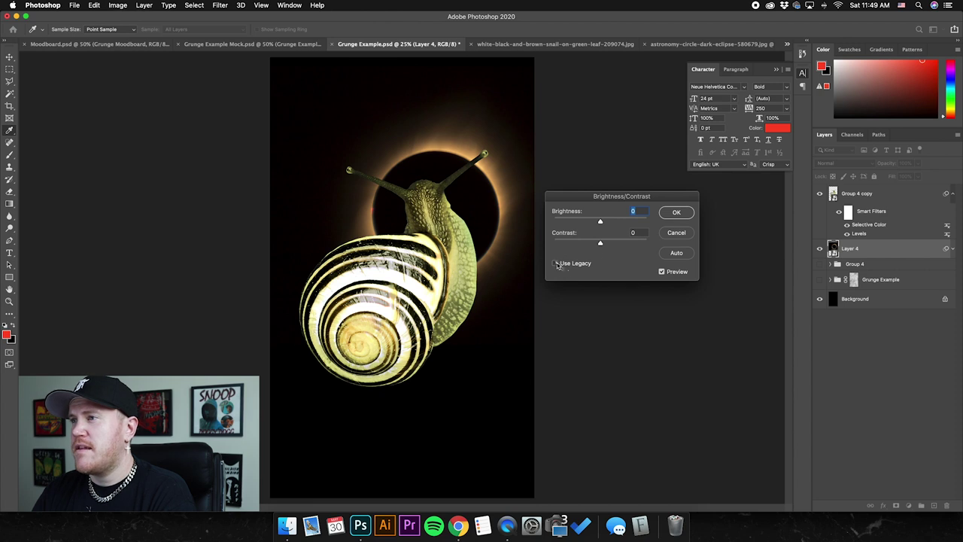
{"action": "mouse_move", "coordinate": [601, 243]}
{"action": "left_mouse_down"}
{"action": "mouse_move", "coordinate": [590, 222]}
{"action": "mouse_move", "coordinate": [614, 243]}
{"action": "left_mouse_up"}
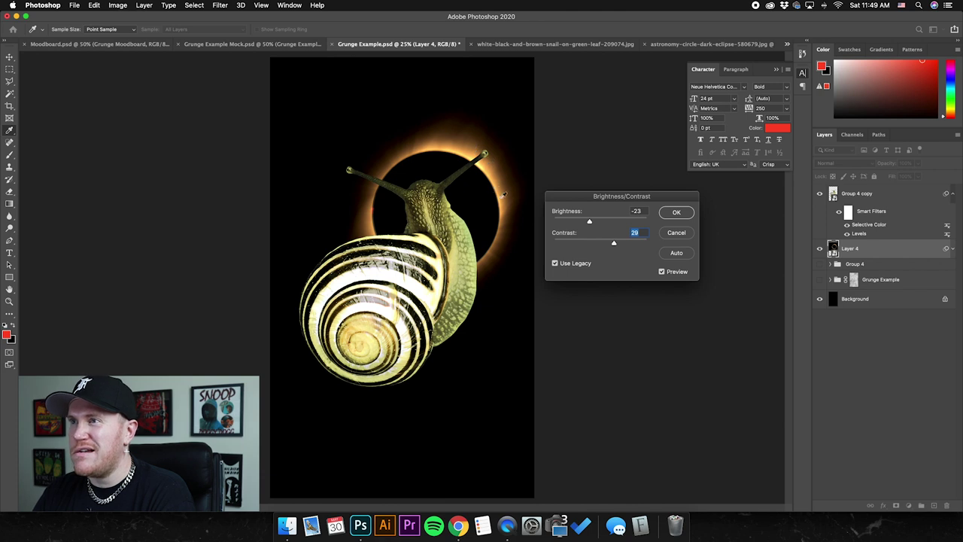
{"action": "left_click_drag", "start_coordinate": [614, 243], "coordinate": [585, 222]}
{"action": "left_click", "coordinate": [677, 213]}
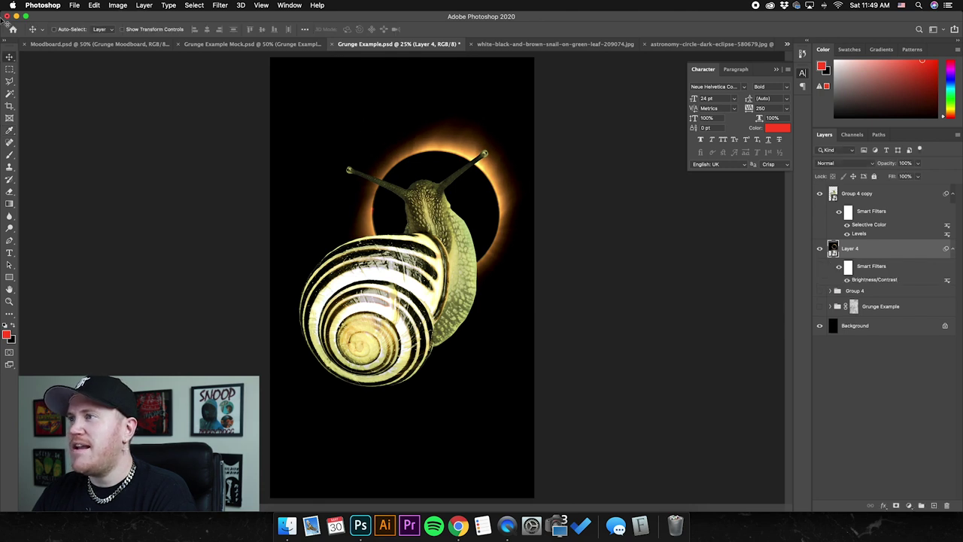
{"action": "mouse_move", "coordinate": [426, 164]}
{"action": "left_mouse_down"}
{"action": "mouse_move", "coordinate": [430, 148]}
{"action": "mouse_move", "coordinate": [411, 154]}
{"action": "left_mouse_up"}
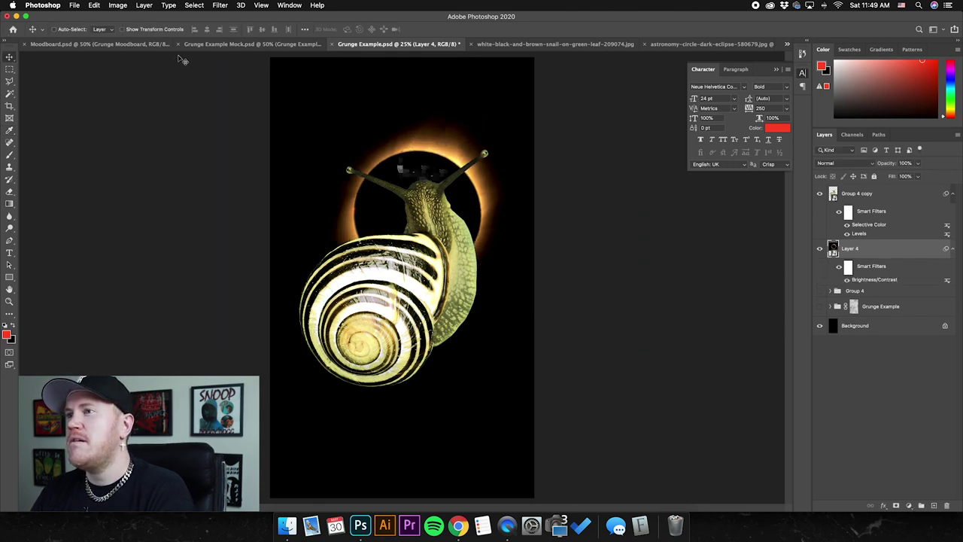
{"action": "left_click", "coordinate": [117, 4]}
{"action": "key", "text": "Escape"}
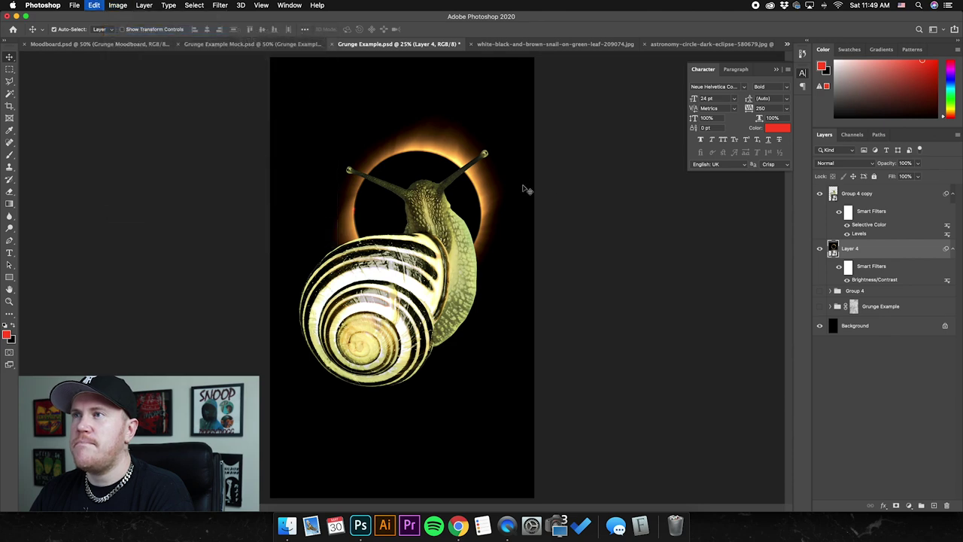
{"action": "key", "text": "super+z"}
Apply a Selective Color adjustment with the Bootleg Rap 01 preset to the eclipse smart object
{"action": "left_click", "coordinate": [118, 5]}
{"action": "mouse_move", "coordinate": [150, 31]}
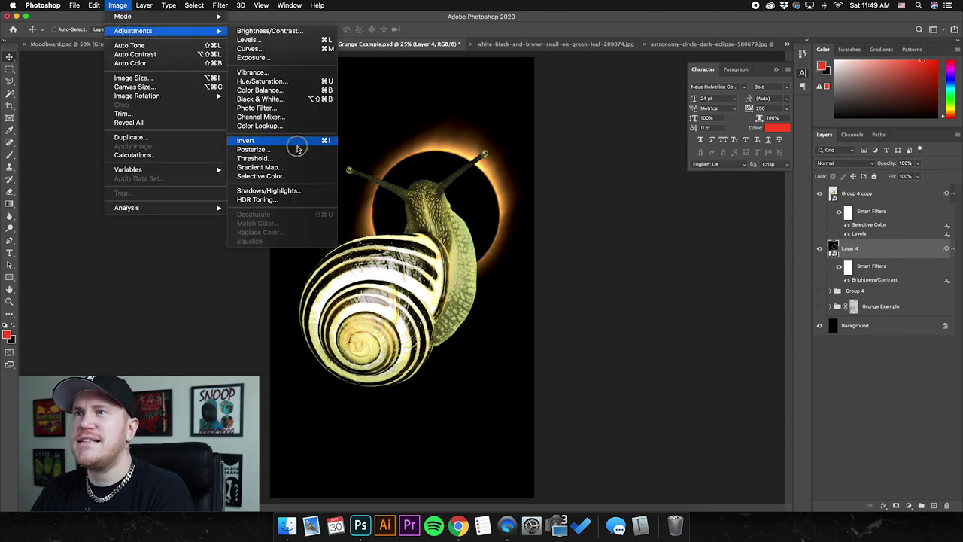
{"action": "left_click", "coordinate": [271, 177]}
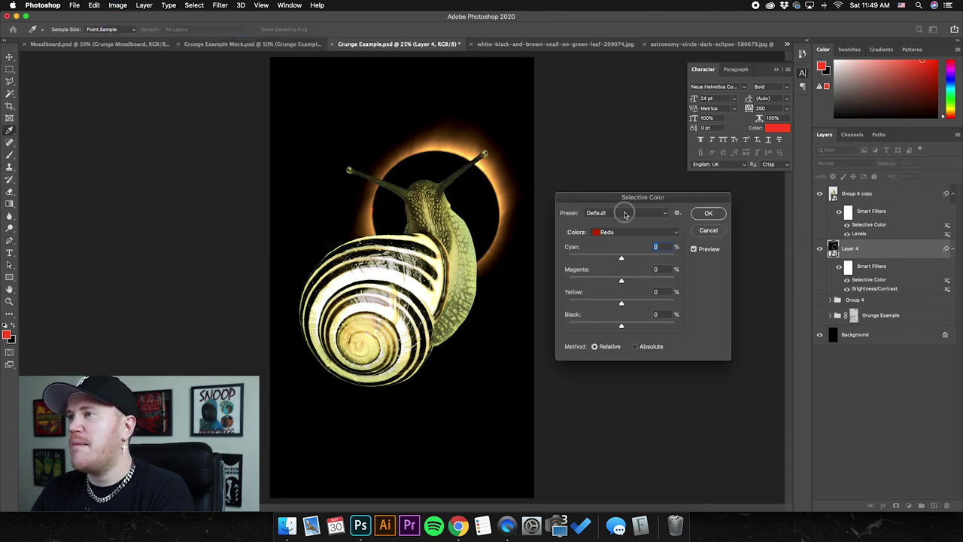
{"action": "left_click", "coordinate": [624, 213]}
{"action": "left_click", "coordinate": [609, 223]}
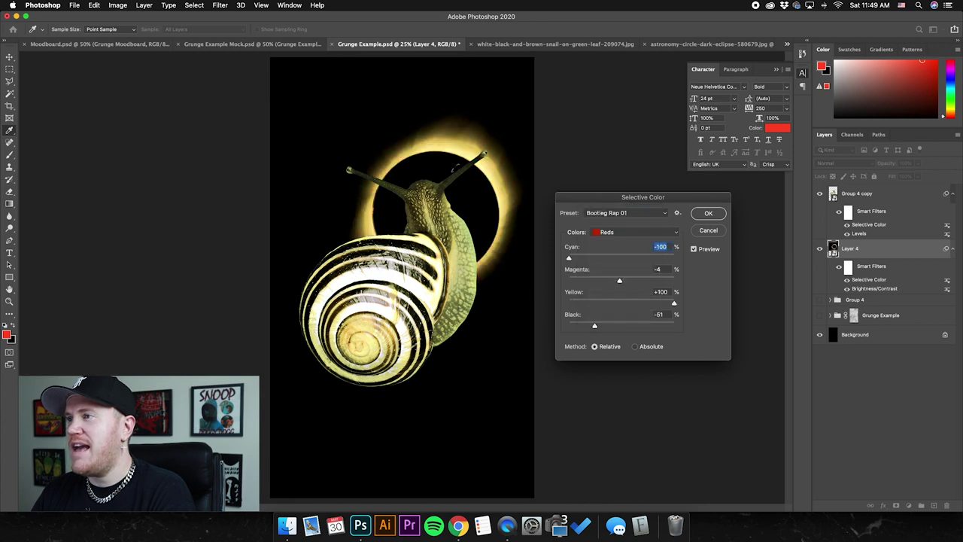
{"action": "left_click", "coordinate": [708, 213]}
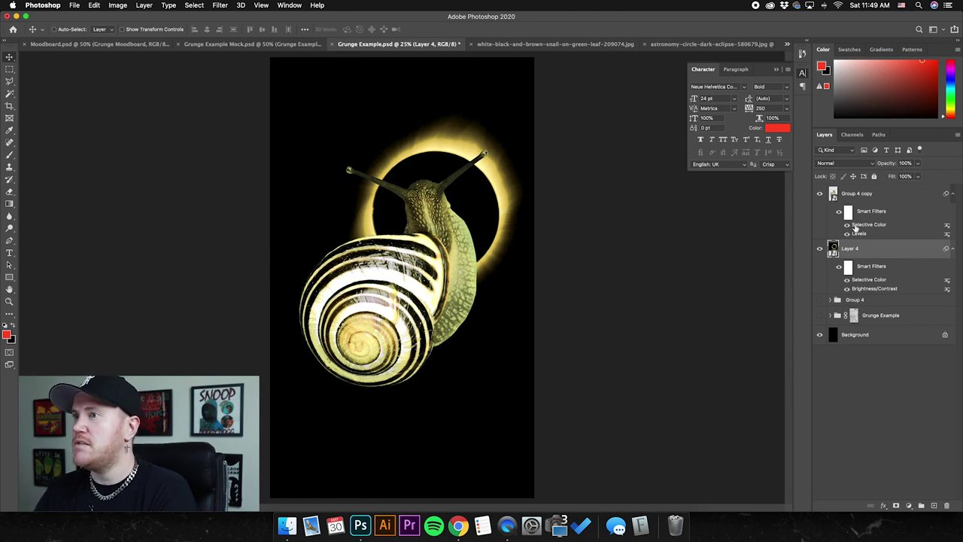
Collapse the smart filter lists of the eclipse layer and the snail layer
{"action": "left_click", "coordinate": [860, 200]}
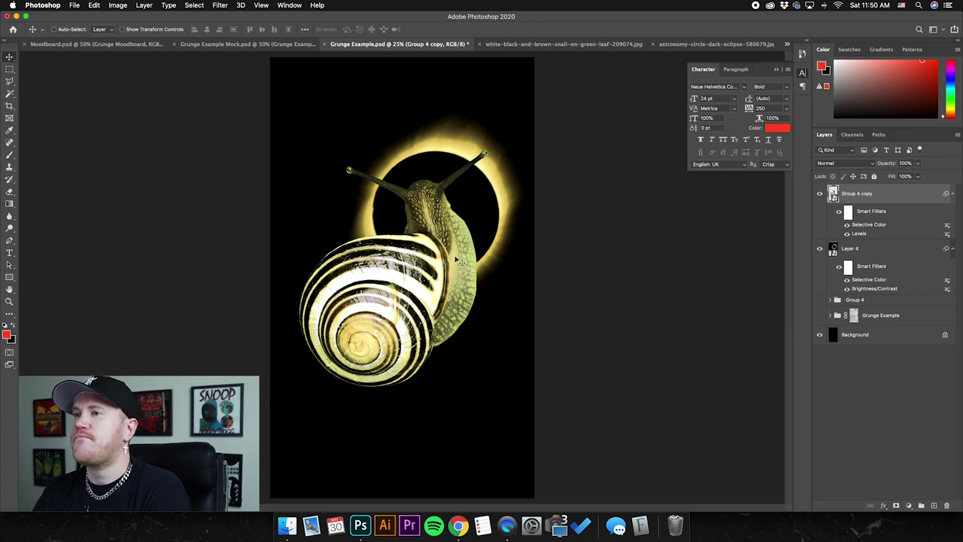
{"action": "left_click", "coordinate": [892, 258]}
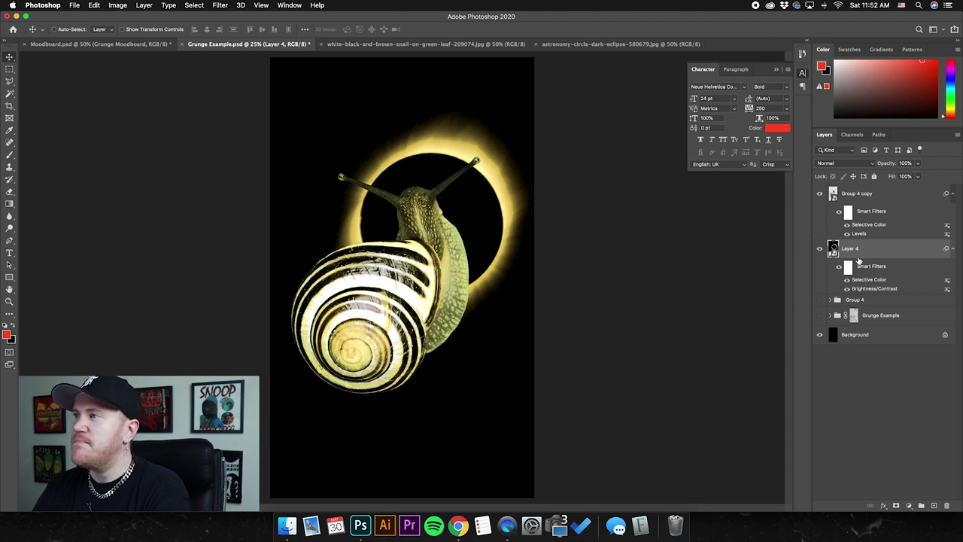
{"action": "left_click", "coordinate": [952, 248]}
{"action": "left_click", "coordinate": [953, 194]}
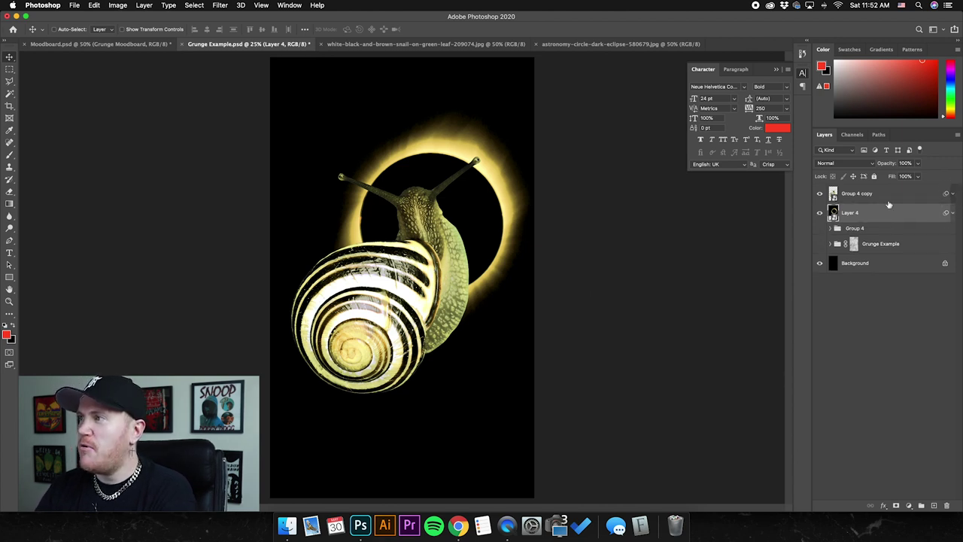
Rename the snail smart object, Group 4 copy, to "Snail" and duplicate it
{"action": "left_click", "coordinate": [866, 197]}
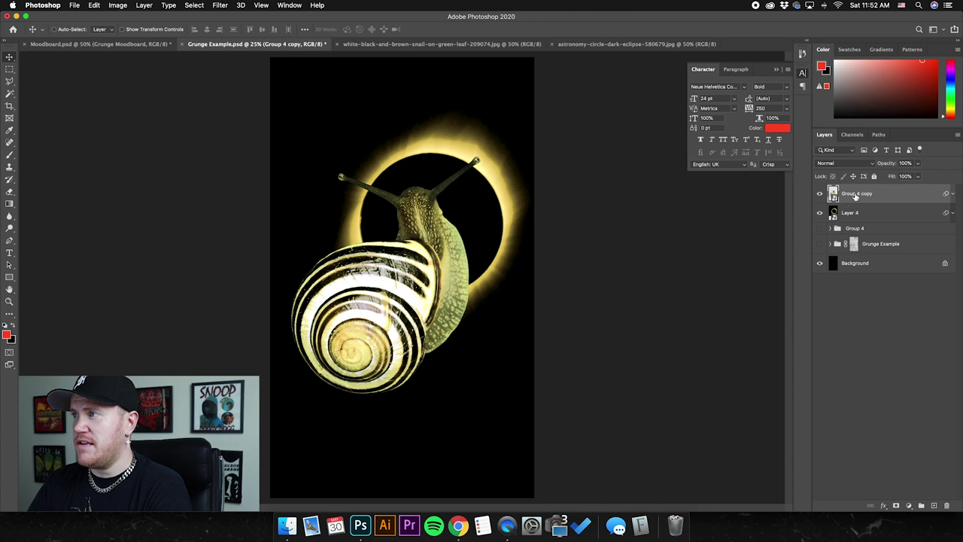
{"action": "type", "text": "Snail"}
{"action": "key", "text": "Return"}
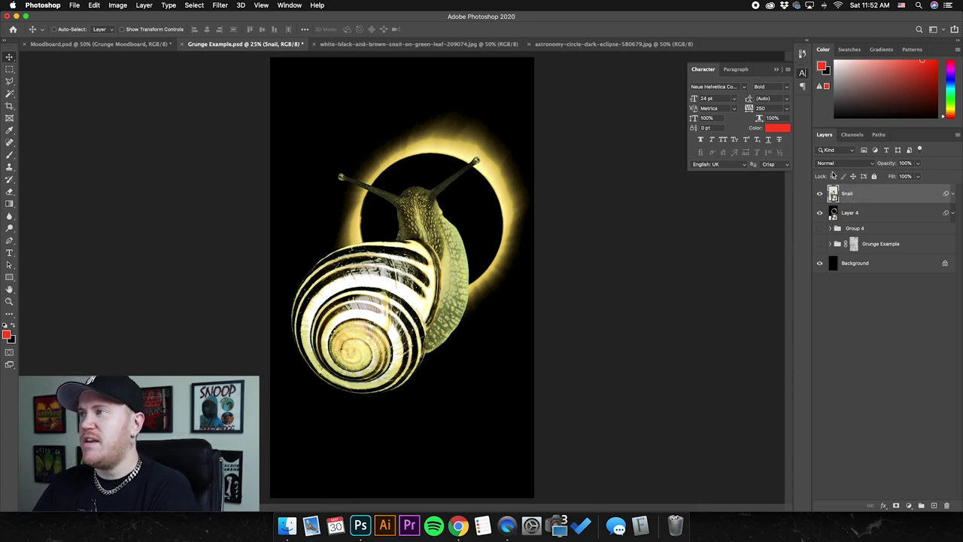
{"action": "key", "text": "super+j"}
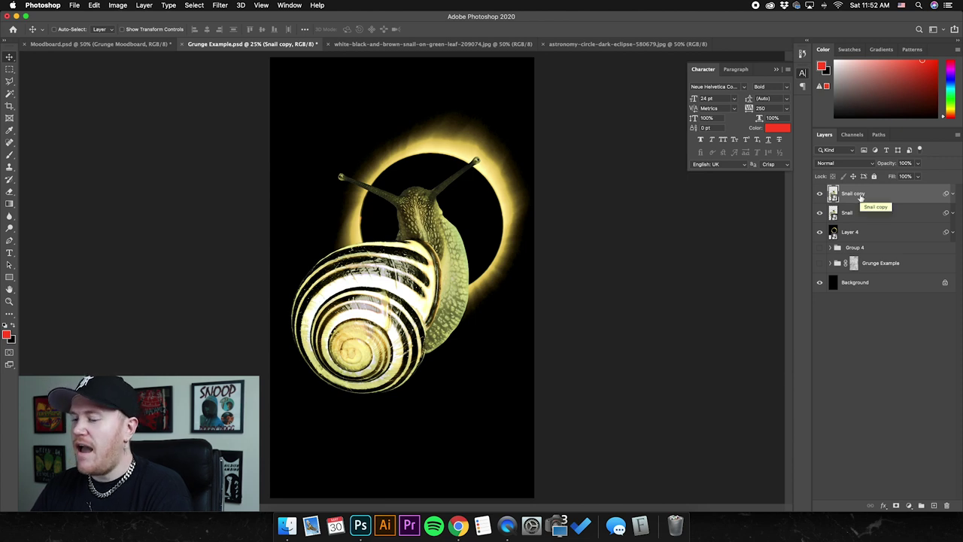
Invert the Snail copy layer, set its blend mode to Difference, and compare the artwork with and without it
{"action": "key", "text": "super+i"}
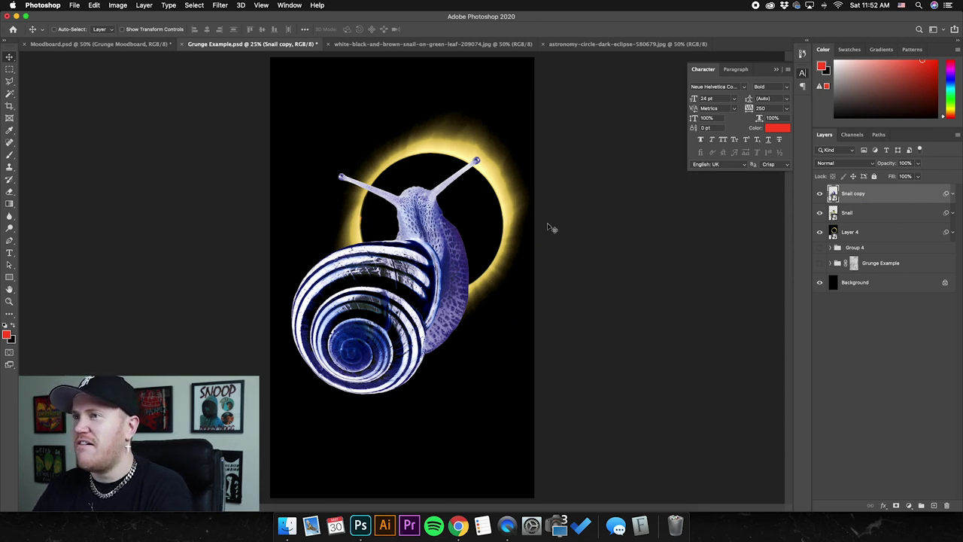
{"action": "left_click", "coordinate": [844, 163]}
{"action": "left_click", "coordinate": [837, 322]}
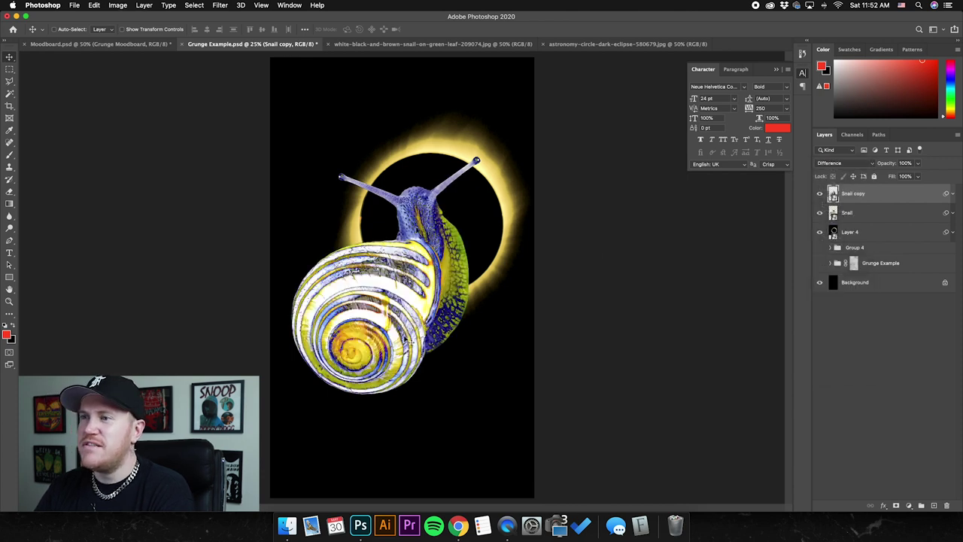
{"action": "left_click", "coordinate": [821, 194]}
{"action": "left_click", "coordinate": [821, 194]}
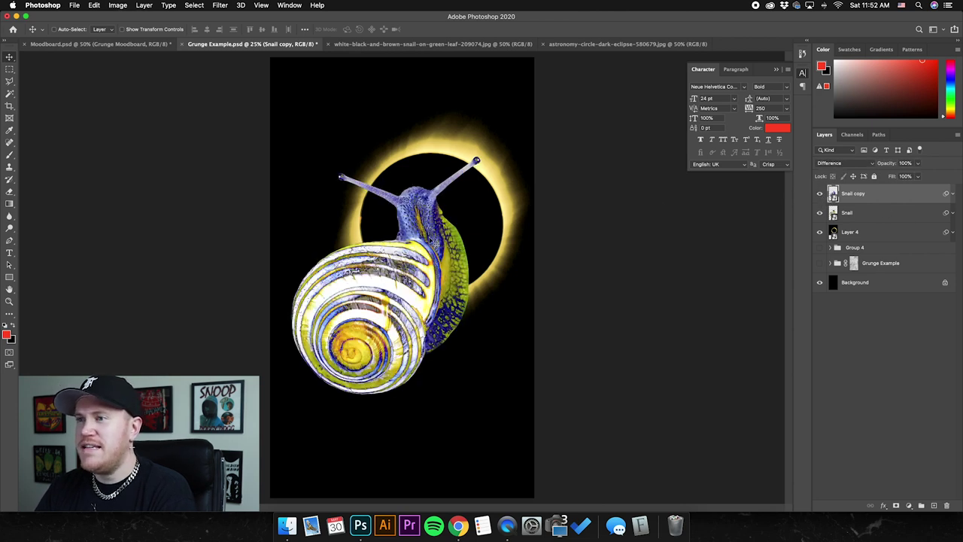
Compare the artwork with the grunge moodboard and toggle the Snail copy layer's color inversion
{"action": "left_click", "coordinate": [72, 44]}
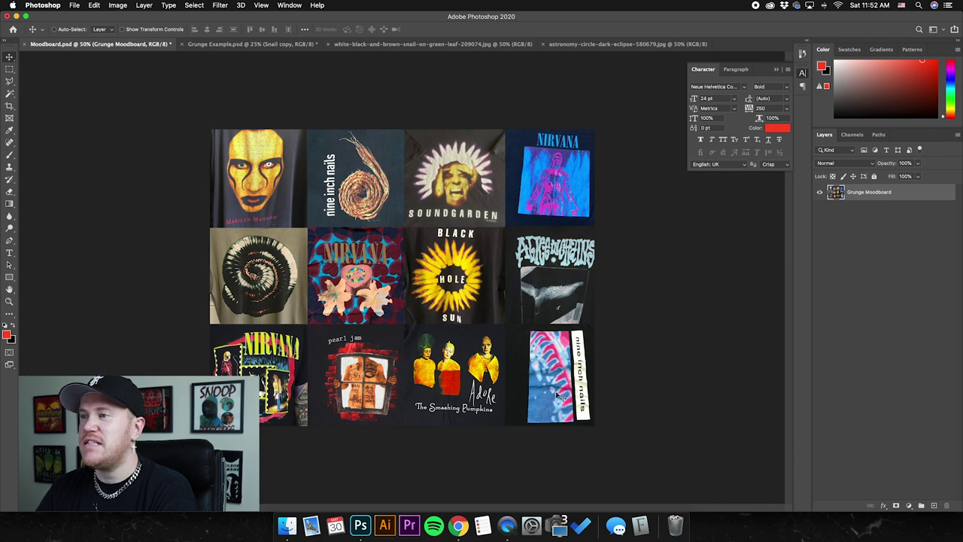
{"action": "left_click", "coordinate": [245, 43]}
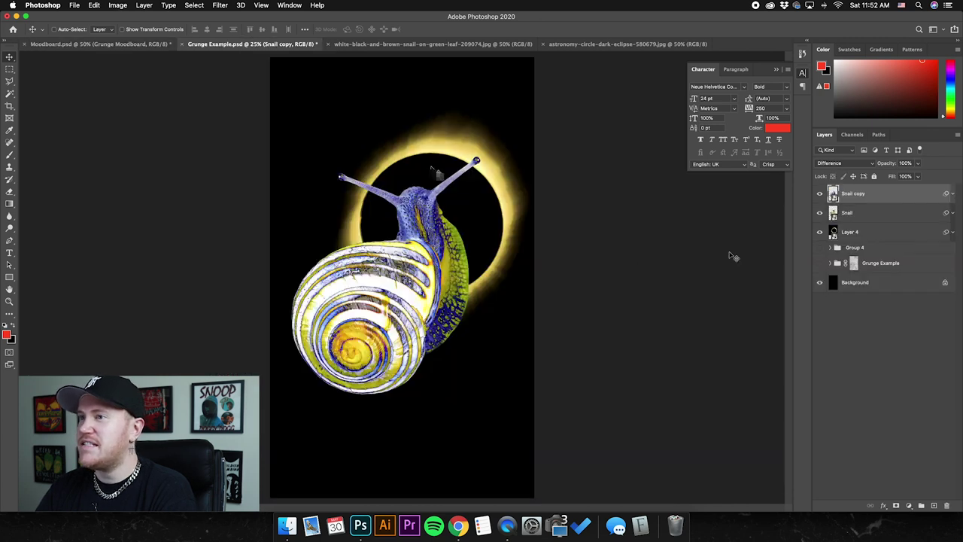
{"action": "key", "text": "super+i"}
{"action": "key", "text": "super+i"}
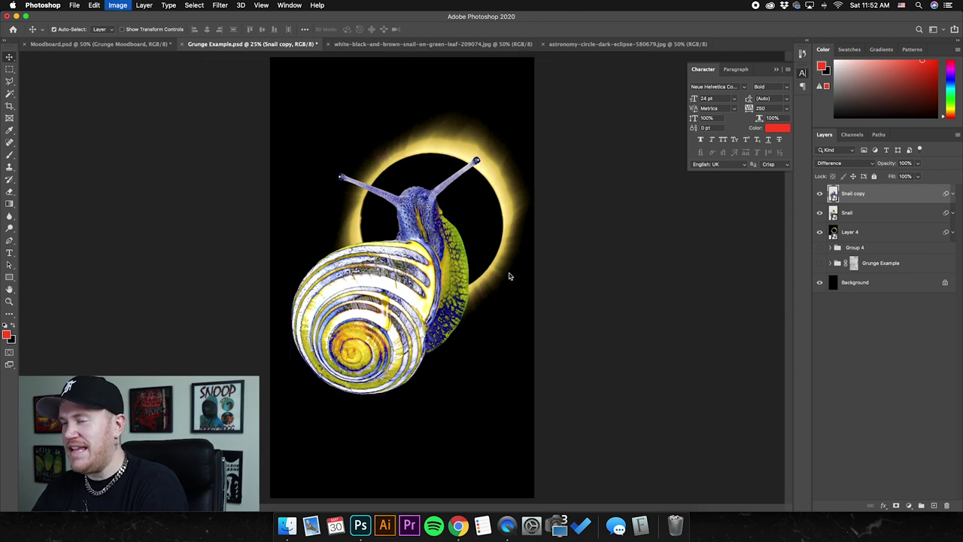
Apply a Hue/Saturation adjustment to the Snail copy layer, shifting its yellows toward orange and its purples toward blue
{"action": "key", "text": "super+u"}
{"action": "left_click_drag", "start_coordinate": [669, 195], "coordinate": [596, 258]}
{"action": "mouse_move", "coordinate": [617, 329]}
{"action": "left_mouse_down"}
{"action": "mouse_move", "coordinate": [596, 323]}
{"action": "mouse_move", "coordinate": [628, 322]}
{"action": "mouse_move", "coordinate": [581, 322]}
{"action": "mouse_move", "coordinate": [601, 323]}
{"action": "left_mouse_up"}
{"action": "left_click", "coordinate": [725, 276]}
Examine the recolored snail's head and body texture up close at 100% magnification
{"action": "key", "text": "super+equal"}
{"action": "key", "text": "super+equal"}
{"action": "key", "text": "super+equal"}
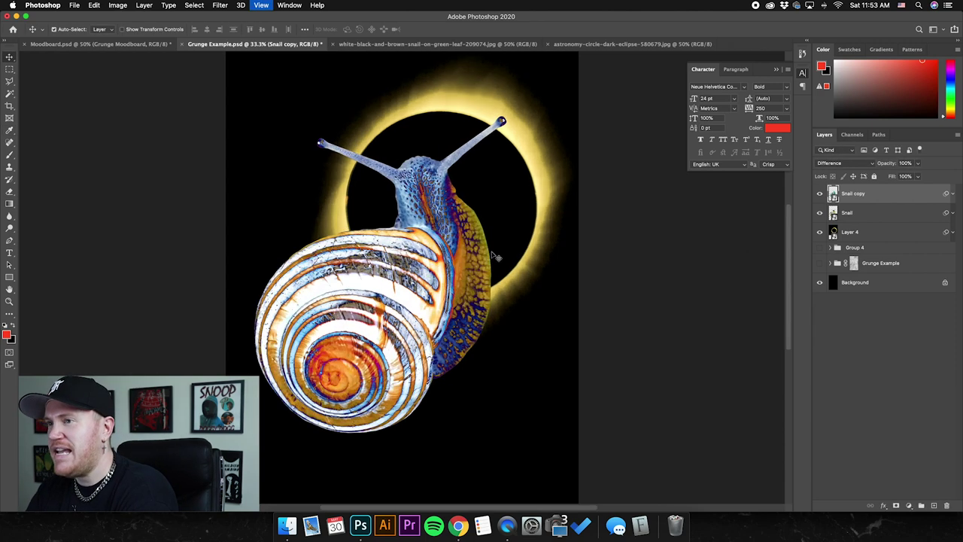
{"action": "scroll", "coordinate": [487, 276], "scroll_direction": "right", "scroll_amount": 10}
{"action": "scroll", "coordinate": [486, 276], "scroll_direction": "up", "scroll_amount": 8}
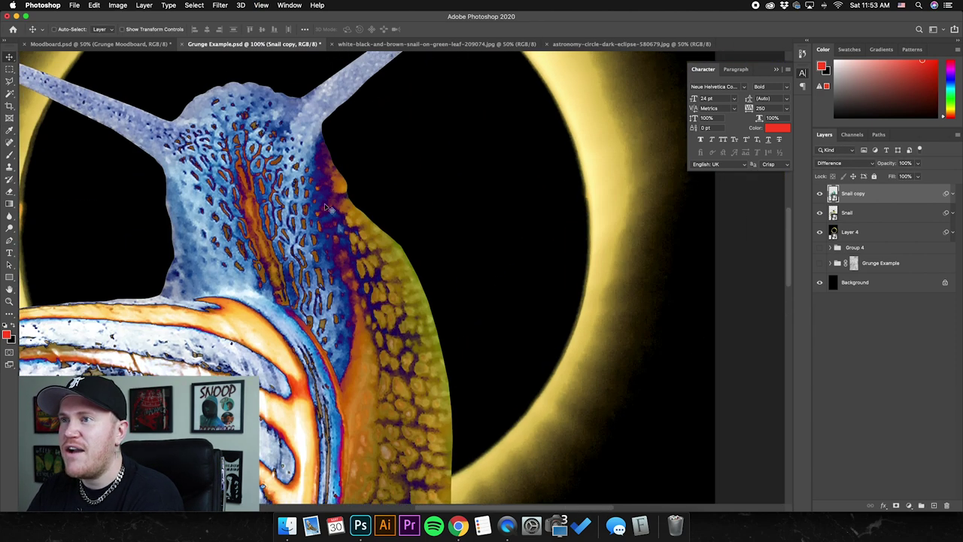
{"action": "key", "text": "super+equal"}
{"action": "key", "text": "super+minus"}
{"action": "key", "text": "super+minus"}
{"action": "key", "text": "super+minus"}
{"action": "key", "text": "super+minus"}
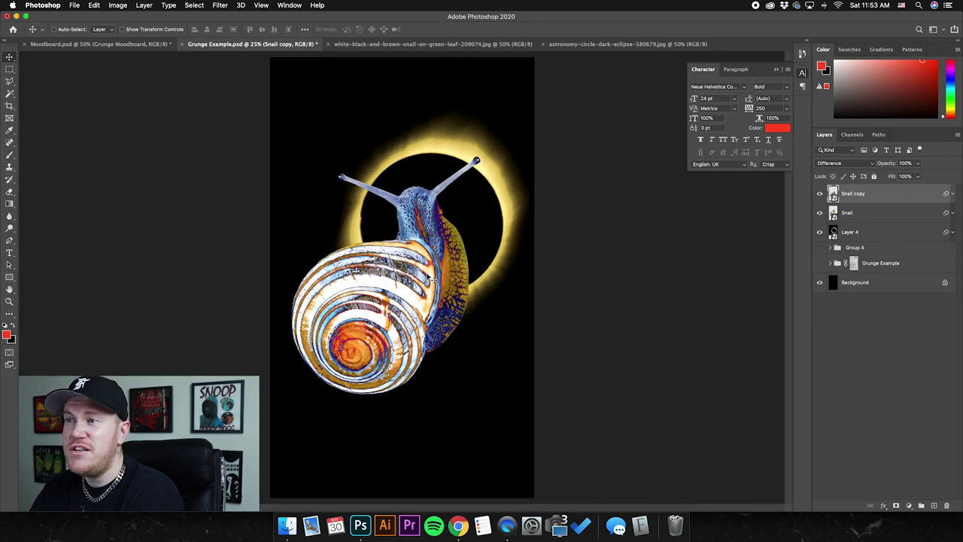
Try the snail on a white Background fill with the eclipse layer hidden
{"action": "left_click", "coordinate": [856, 282]}
{"action": "key", "text": "super+BackSpace"}
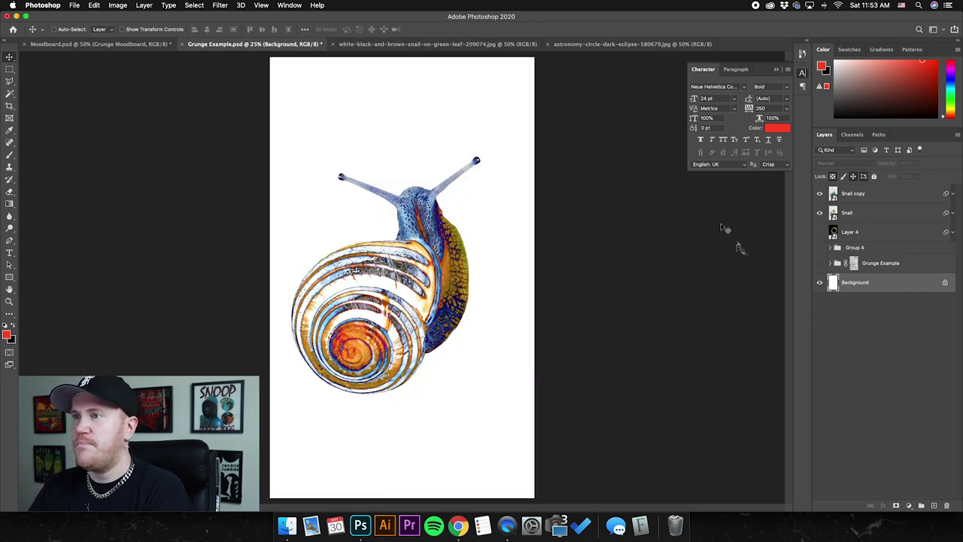
{"action": "key", "text": "super+z"}
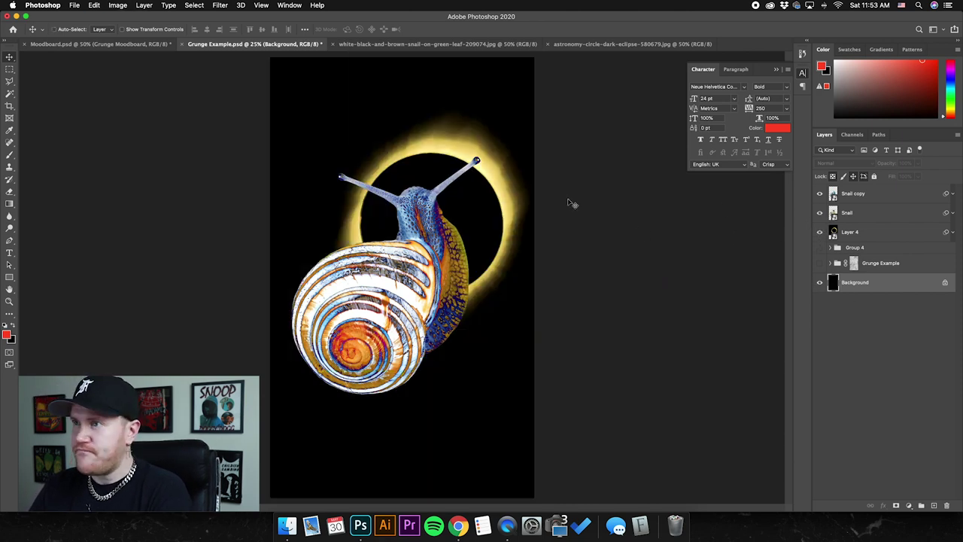
Hide the Snail copy layer and check the grunge moodboard for reference
{"action": "left_click", "coordinate": [843, 195]}
{"action": "key", "text": "super+comma"}
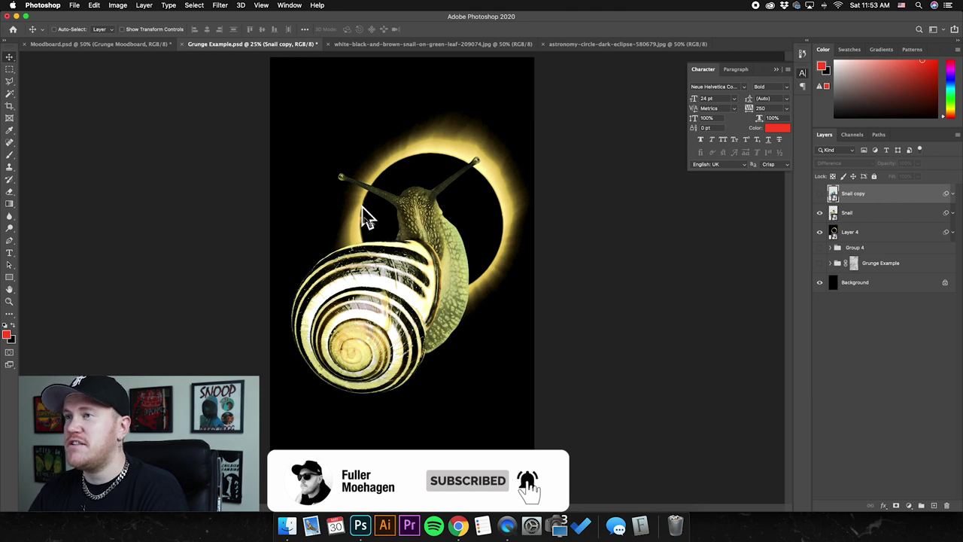
{"action": "left_click", "coordinate": [113, 44]}
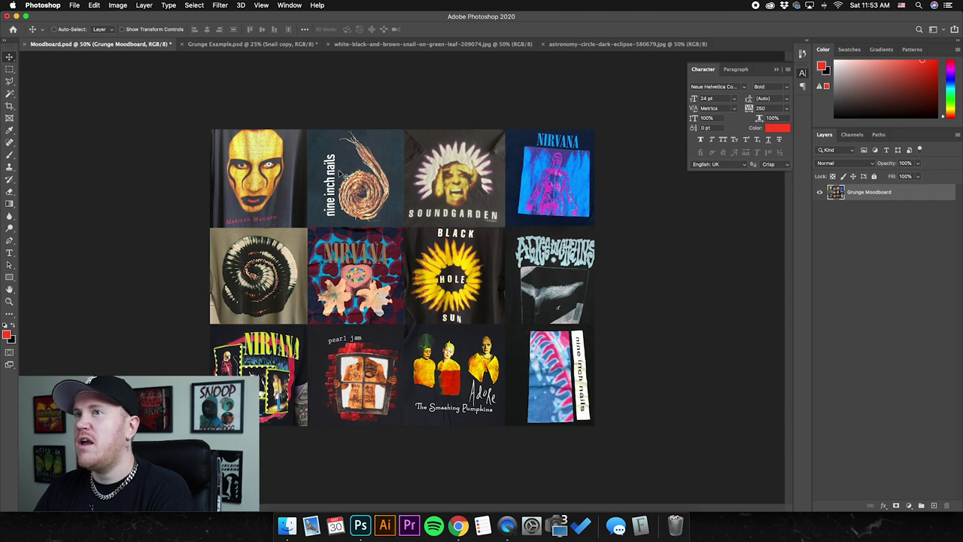
{"action": "left_click", "coordinate": [252, 44]}
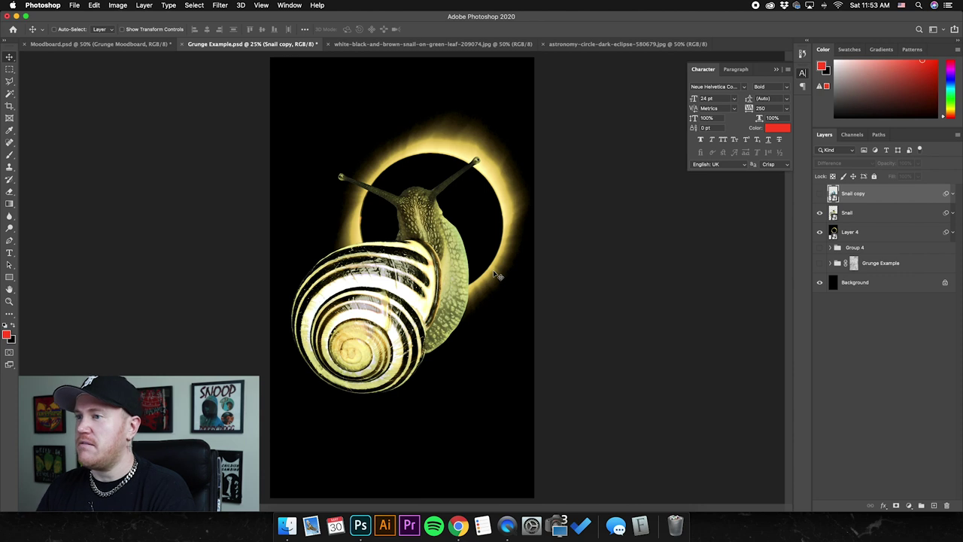
Select the Snail layer, activate the Horizontal Type tool, and study the lettering on the moodboard's band shirts
{"action": "left_click", "coordinate": [870, 215]}
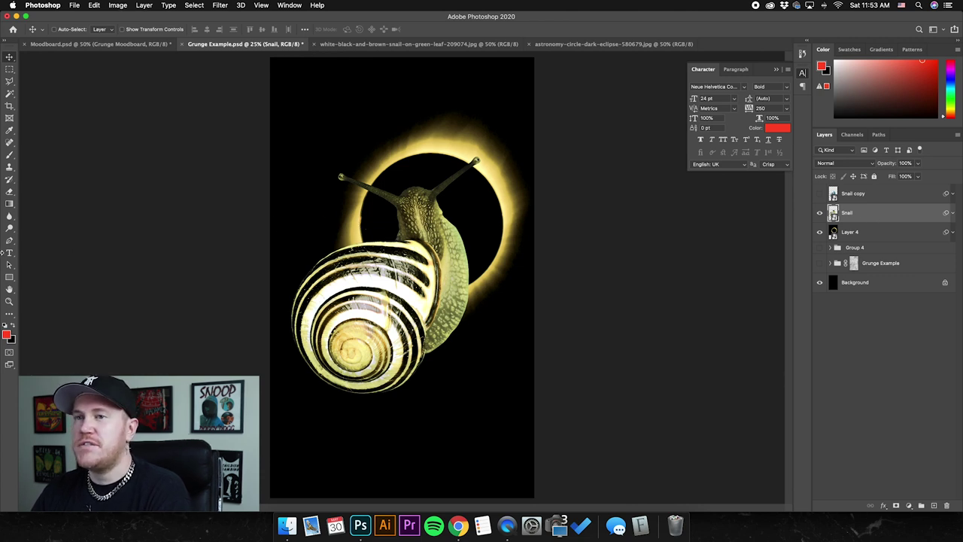
{"action": "key", "text": "t"}
{"action": "left_click", "coordinate": [120, 46]}
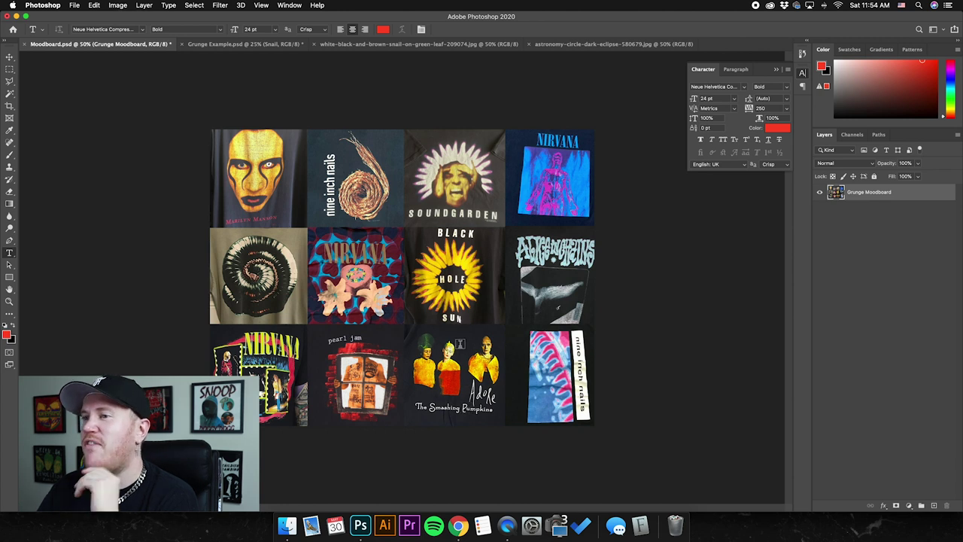
{"action": "left_click", "coordinate": [203, 44]}
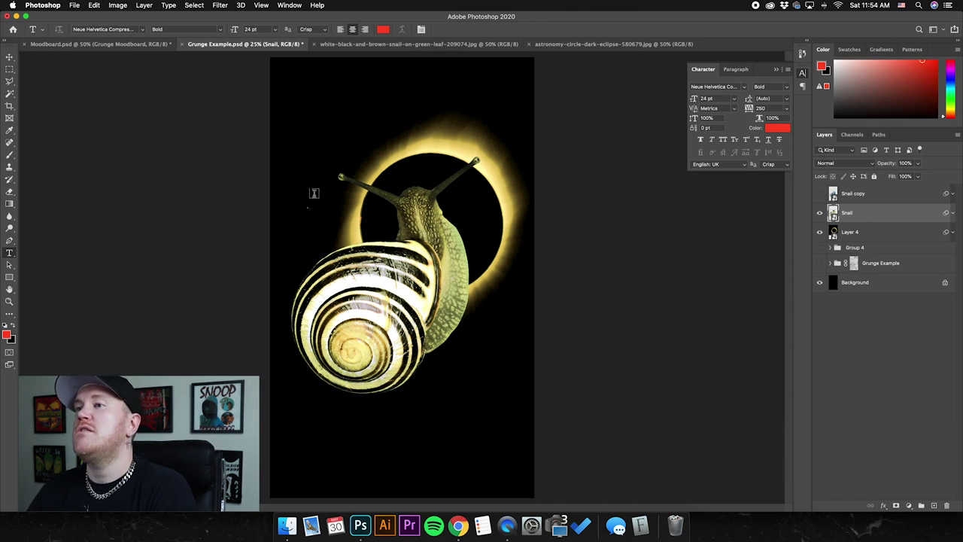
Try placing a line of point text beside the snail's head
{"action": "left_click", "coordinate": [304, 223]}
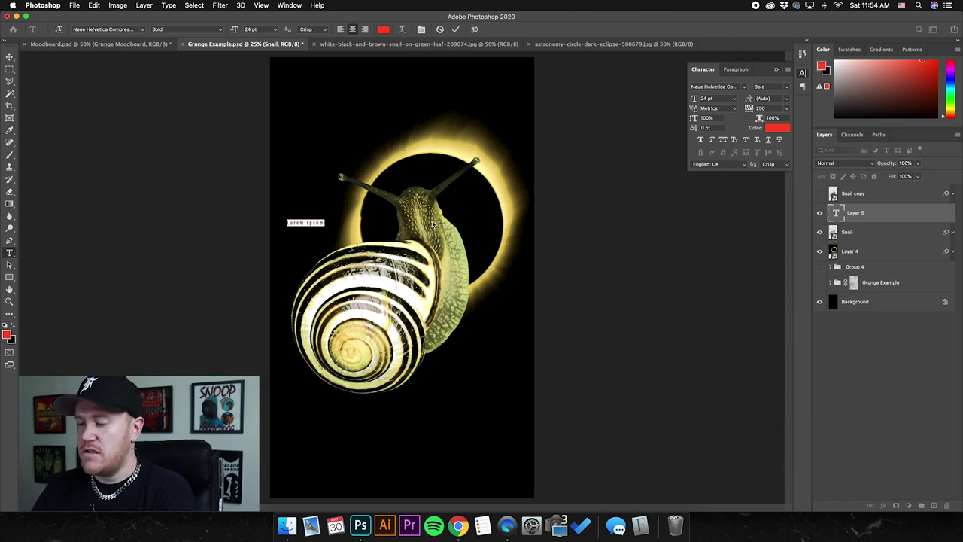
{"action": "left_click", "coordinate": [307, 234]}
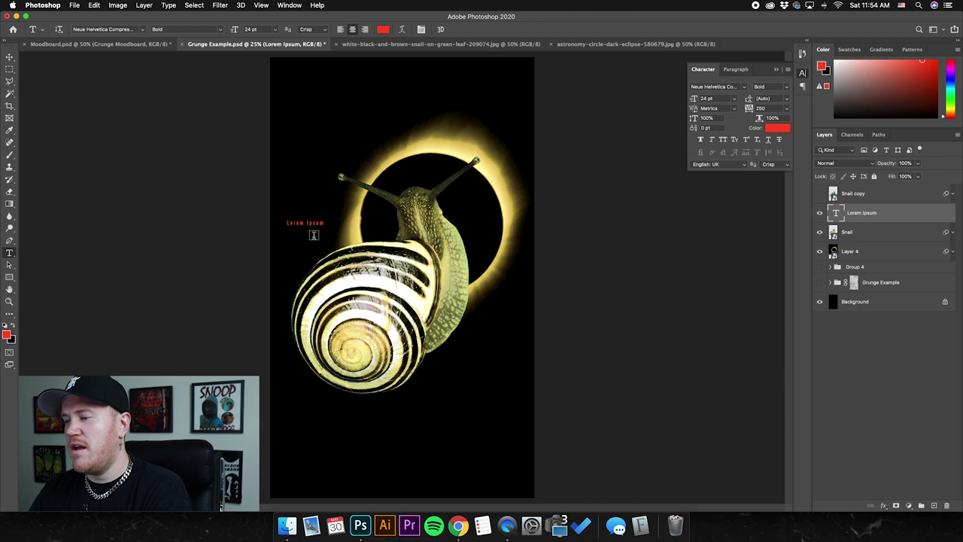
{"action": "key", "text": "Escape"}
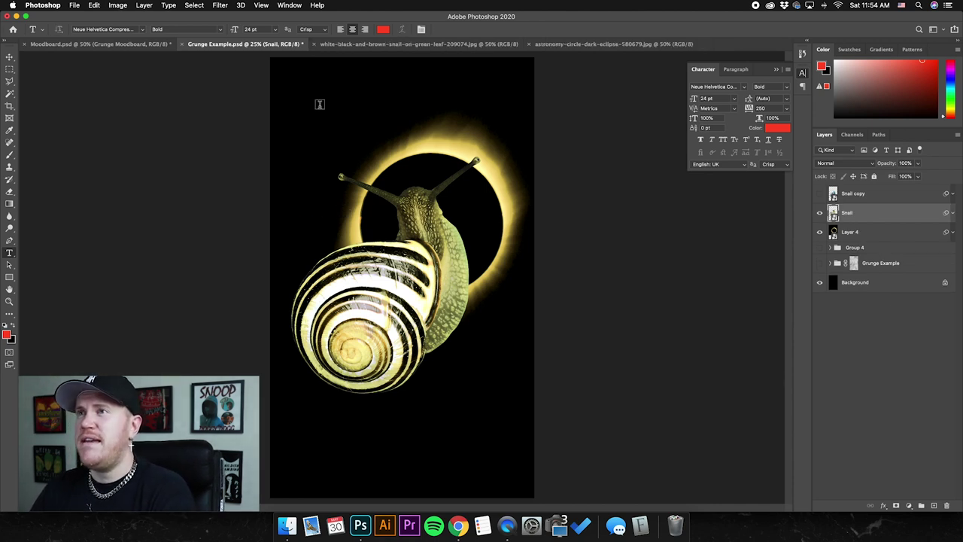
Try a paragraph text box about 2500 px wide above the snail, filled with random letters
{"action": "left_click_drag", "start_coordinate": [309, 96], "coordinate": [457, 150]}
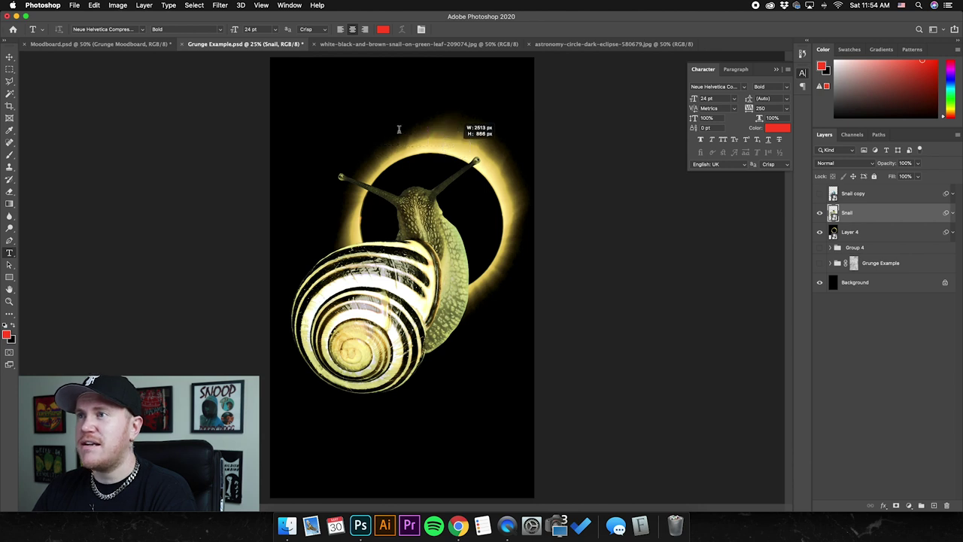
{"action": "type", "text": "sdfghjkl"}
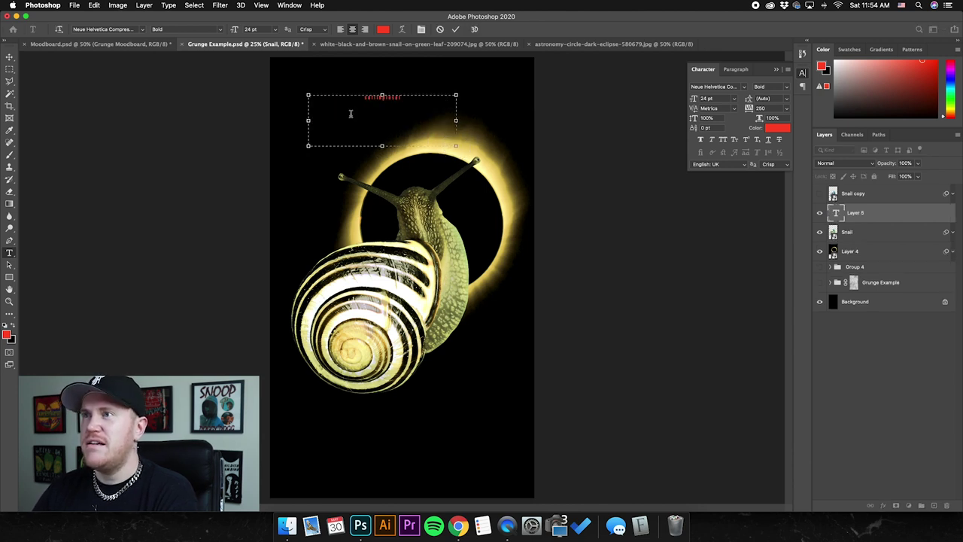
{"action": "key", "text": "Escape"}
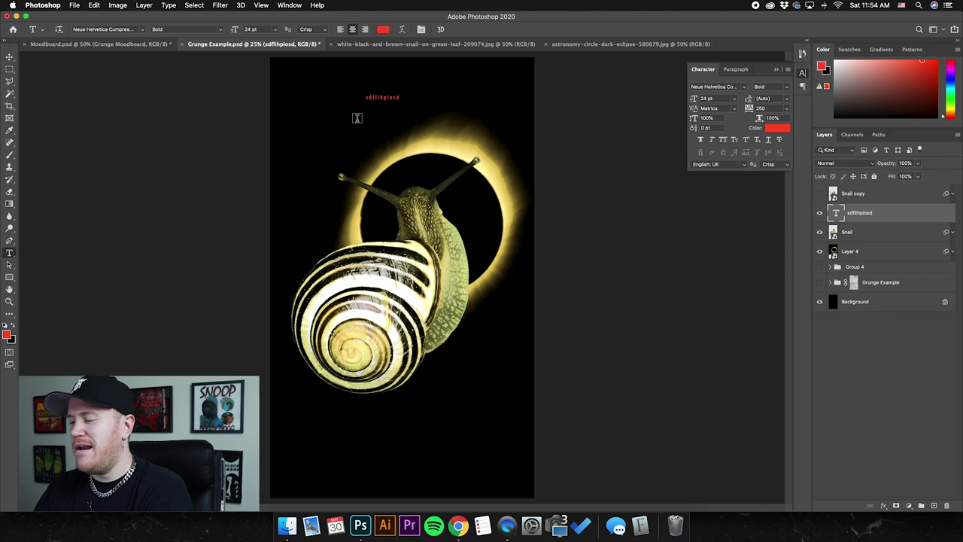
{"action": "key", "text": "super+z"}
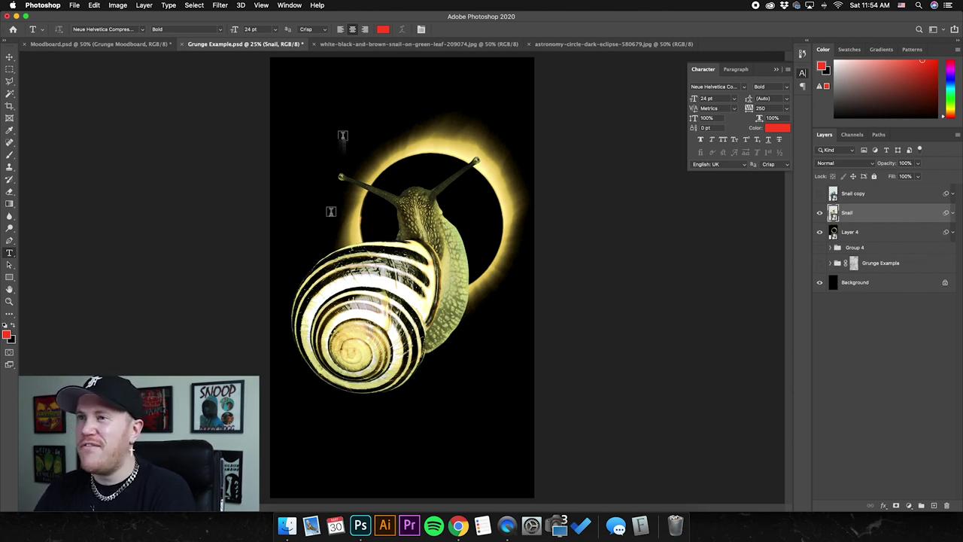
Draw a large paragraph text box of placeholder text over the snail and justify it with the last line centered
{"action": "left_click_drag", "start_coordinate": [311, 139], "coordinate": [523, 395]}
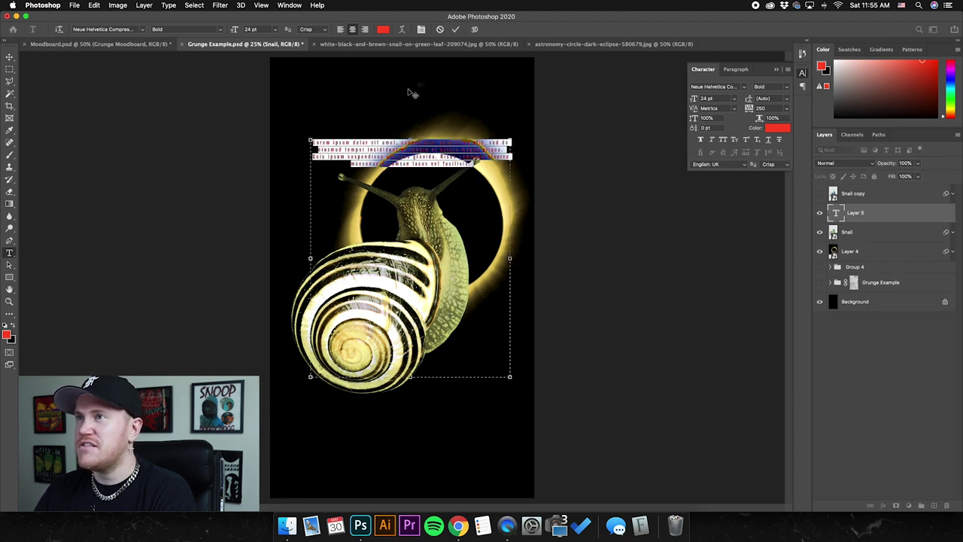
{"action": "left_click", "coordinate": [449, 177]}
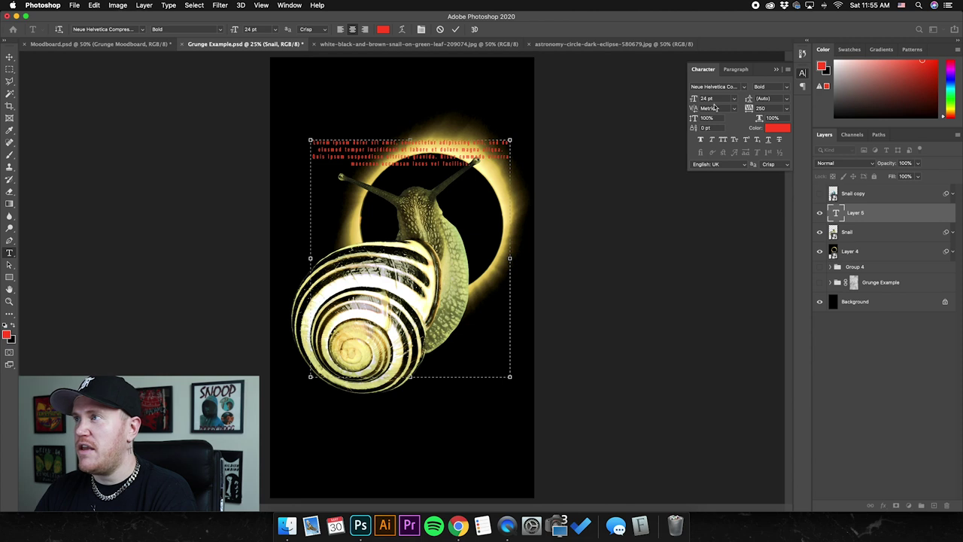
{"action": "key", "text": "super+a"}
{"action": "left_click", "coordinate": [736, 69]}
{"action": "left_click", "coordinate": [751, 87]}
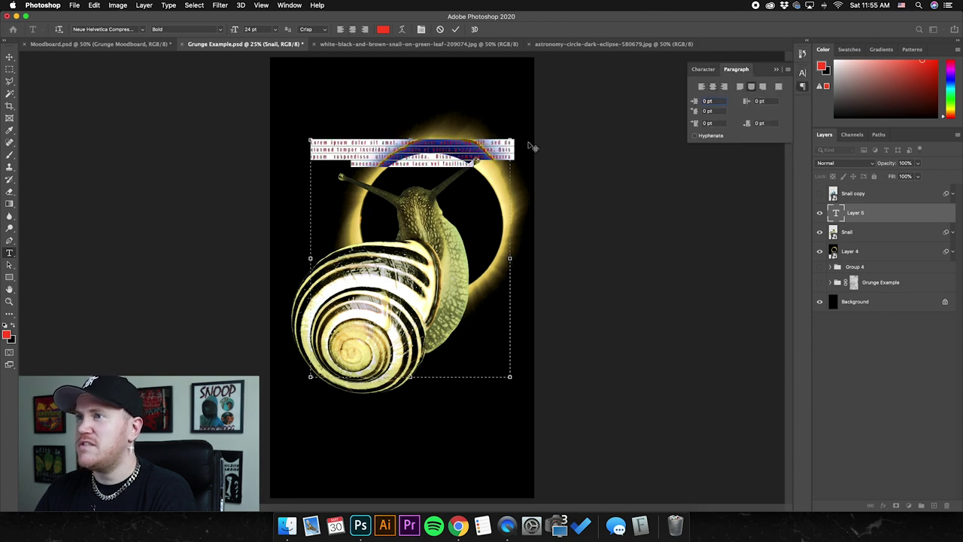
Try justifying all lines of the placeholder paragraph, switch it to left alignment, and commit the text
{"action": "left_click", "coordinate": [778, 87]}
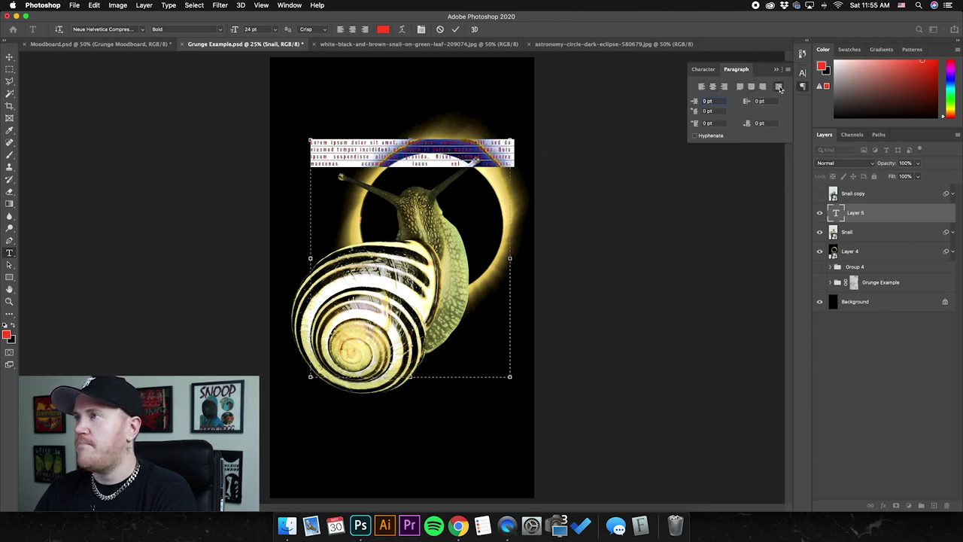
{"action": "left_click", "coordinate": [413, 162]}
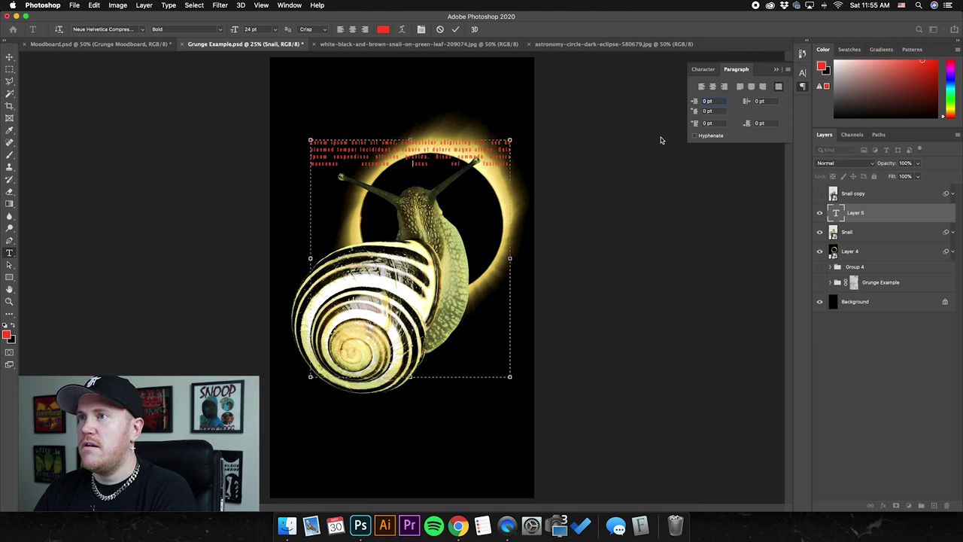
{"action": "left_click", "coordinate": [780, 88]}
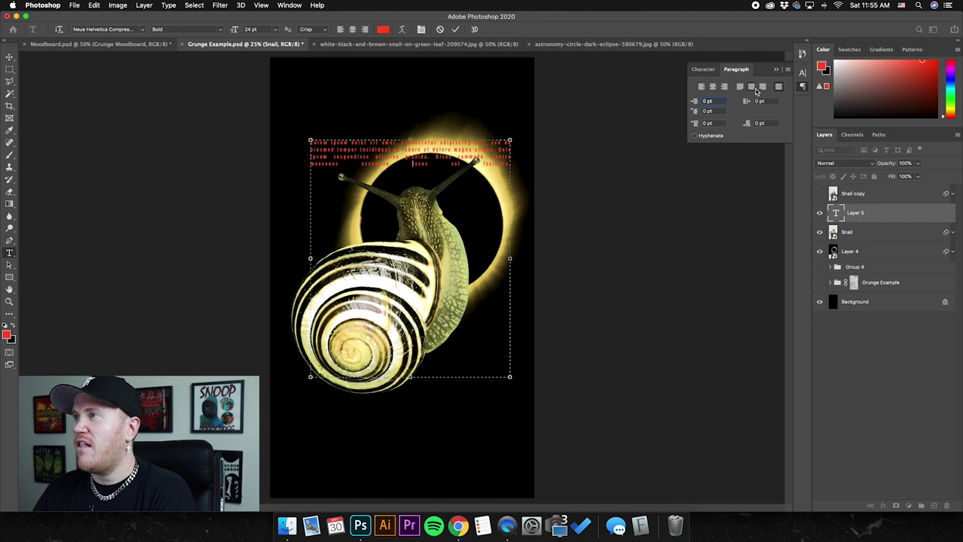
{"action": "left_click", "coordinate": [701, 86]}
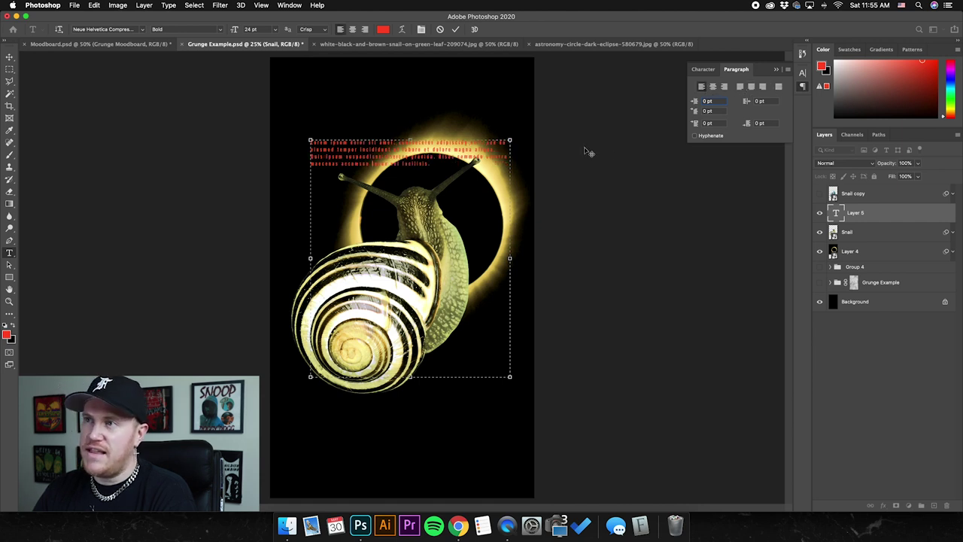
{"action": "left_click", "coordinate": [539, 129]}
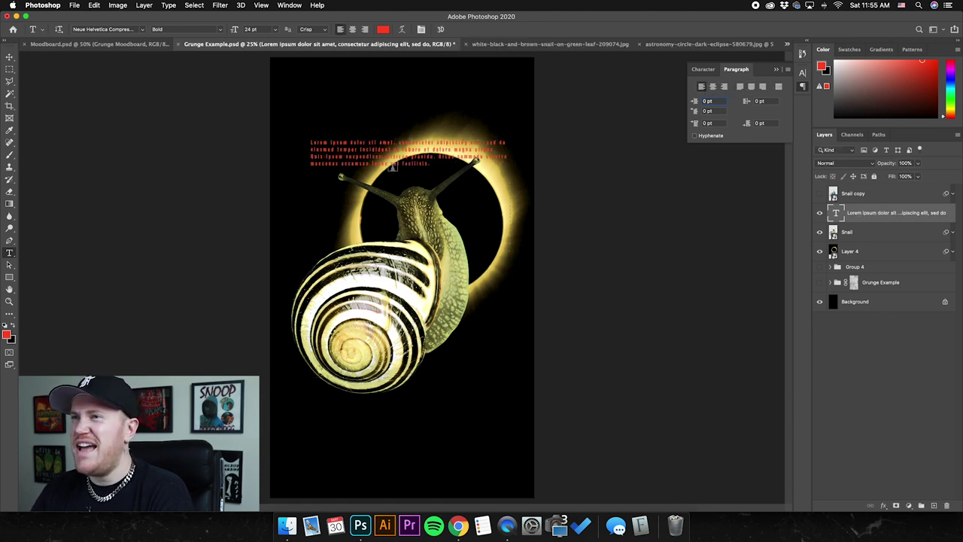
Try moving the placeholder paragraph down over the shell, undo the move, and delete the text layer
{"action": "key", "text": "v"}
{"action": "left_click_drag", "start_coordinate": [406, 151], "coordinate": [409, 332]}
{"action": "key", "text": "super+z"}
{"action": "key", "text": "Delete"}
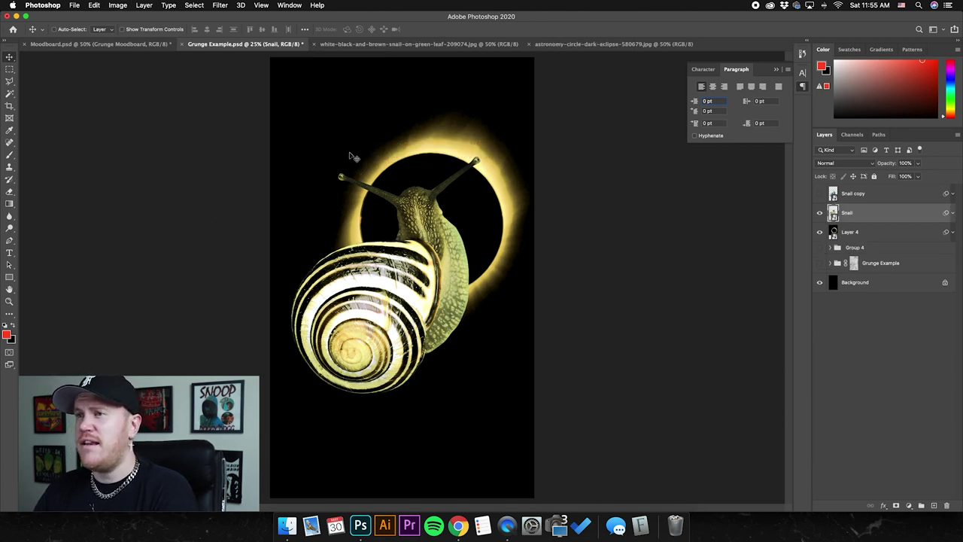
Set the foreground color to white
{"action": "left_click", "coordinate": [6, 335]}
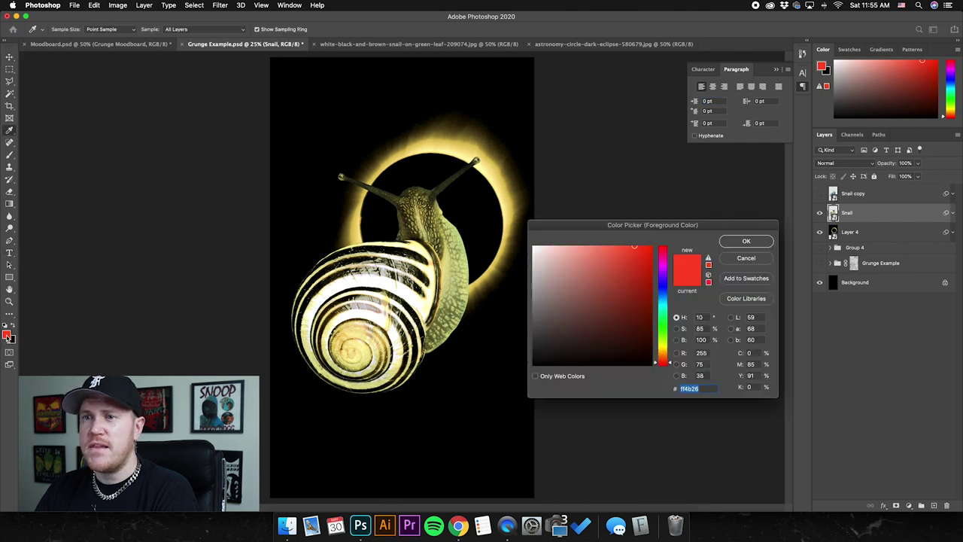
{"action": "left_click", "coordinate": [460, 219]}
{"action": "left_click", "coordinate": [741, 241]}
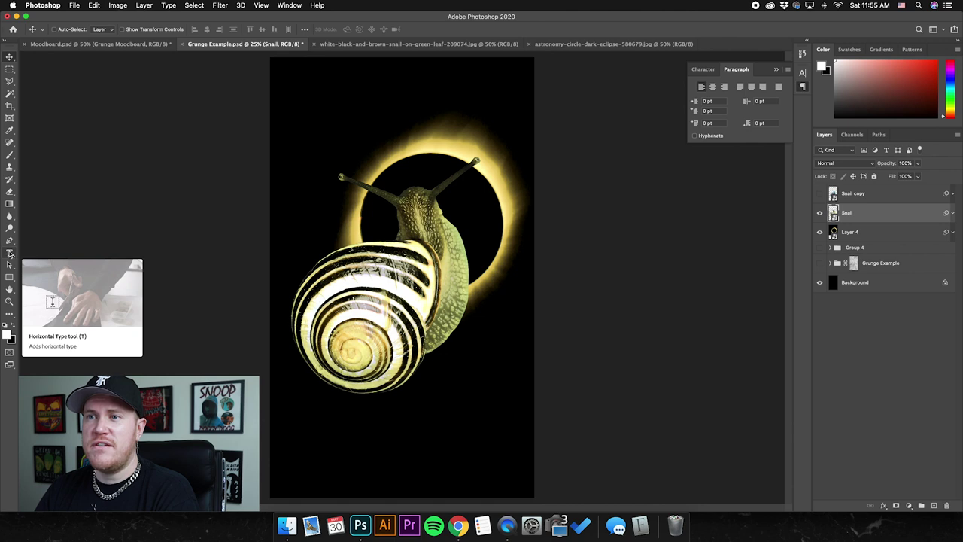
Start a line of horizontal text above the snail and set its font size to 72 pt
{"action": "left_click", "coordinate": [10, 253]}
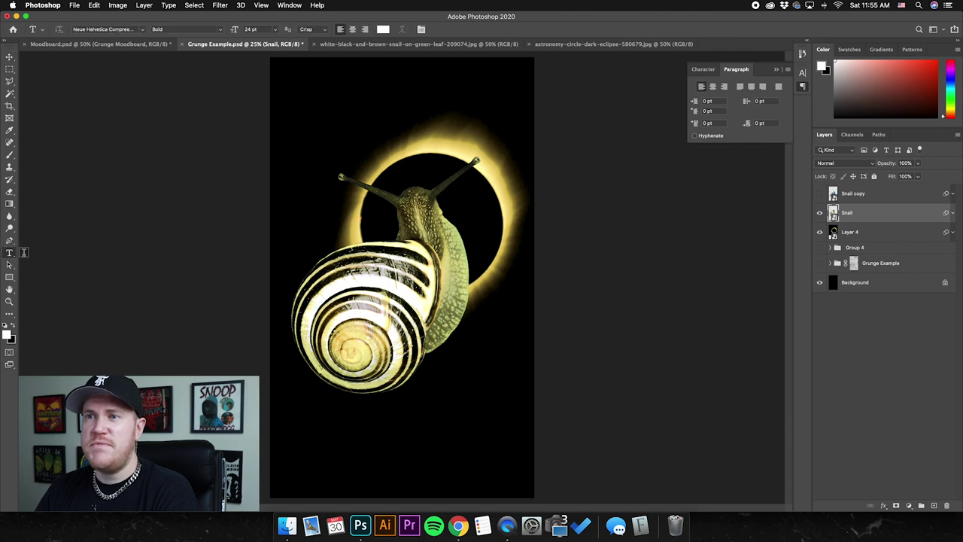
{"action": "left_click", "coordinate": [324, 125]}
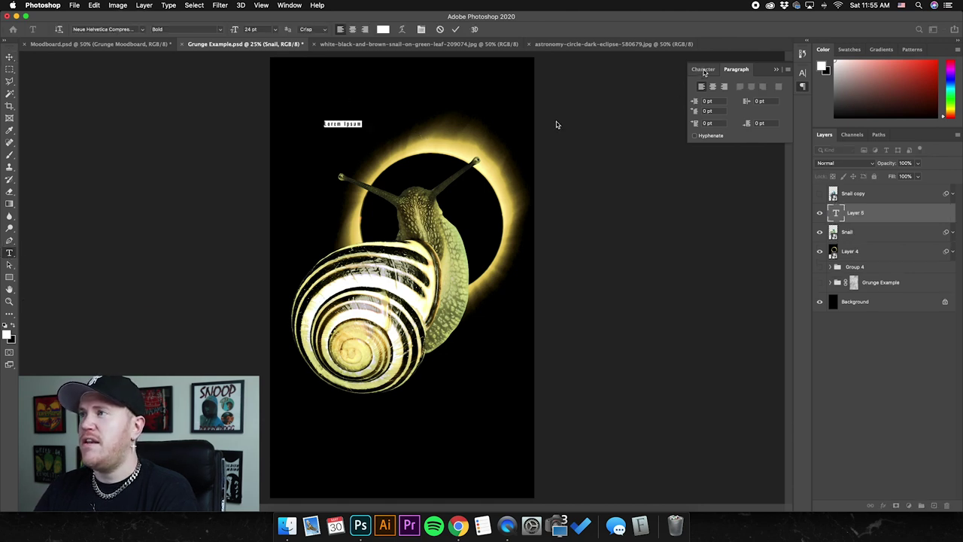
{"action": "left_click", "coordinate": [700, 69]}
{"action": "left_click_drag", "start_coordinate": [745, 66], "coordinate": [586, 100]}
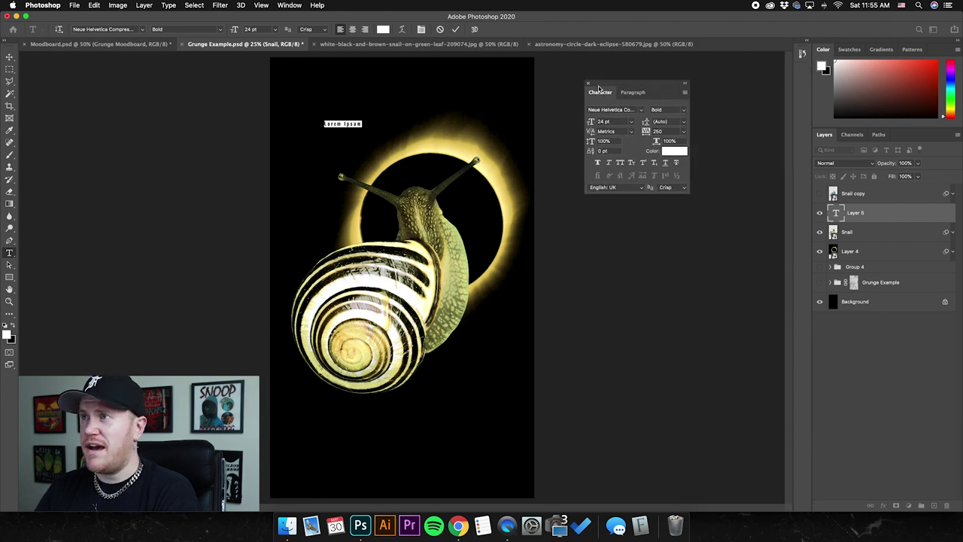
{"action": "left_click", "coordinate": [299, 6]}
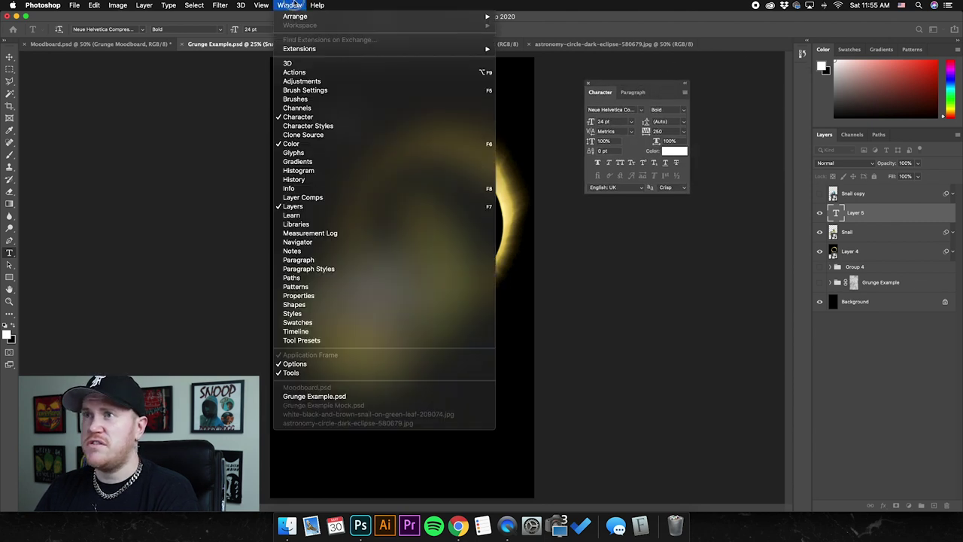
{"action": "left_click", "coordinate": [302, 118]}
{"action": "left_click_drag", "start_coordinate": [627, 93], "coordinate": [637, 98]}
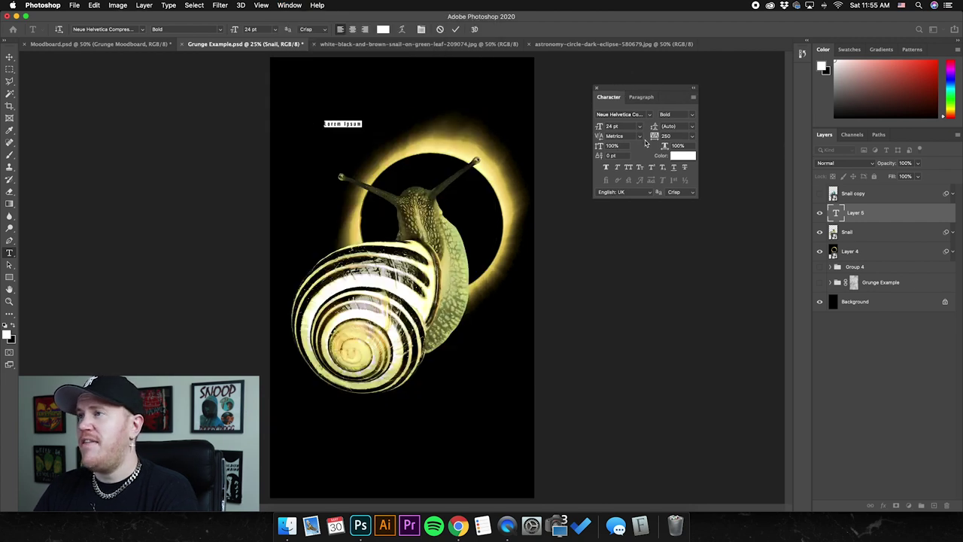
{"action": "left_click", "coordinate": [641, 128]}
{"action": "left_click", "coordinate": [621, 245]}
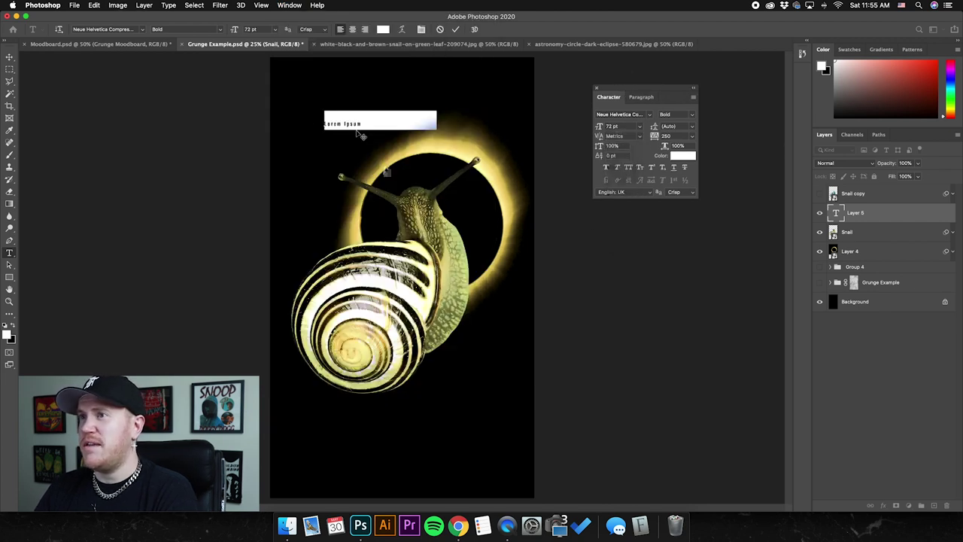
Enter SOUNDGARDEN as the text and move it slightly down toward the left edge of the artwork
{"action": "type", "text": "SOU"}
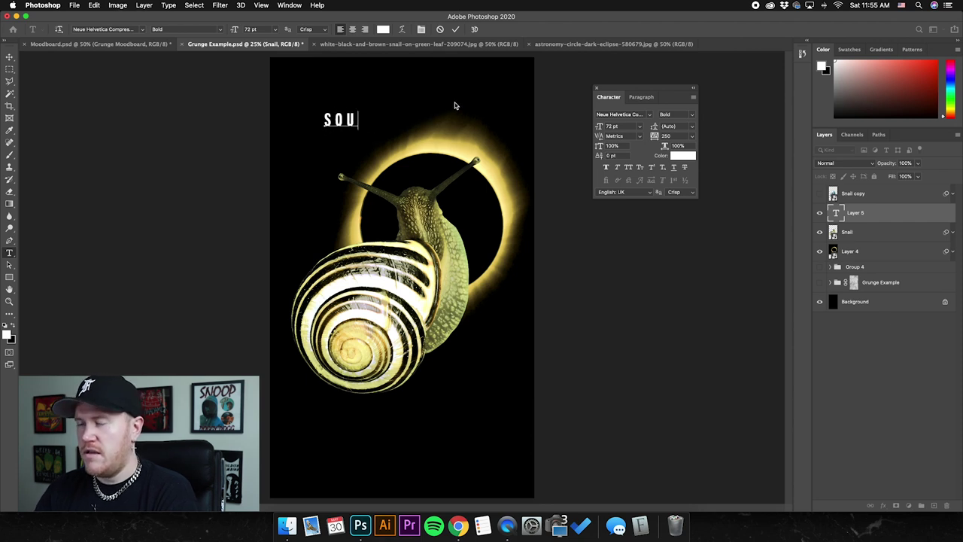
{"action": "type", "text": "NDGARDEN"}
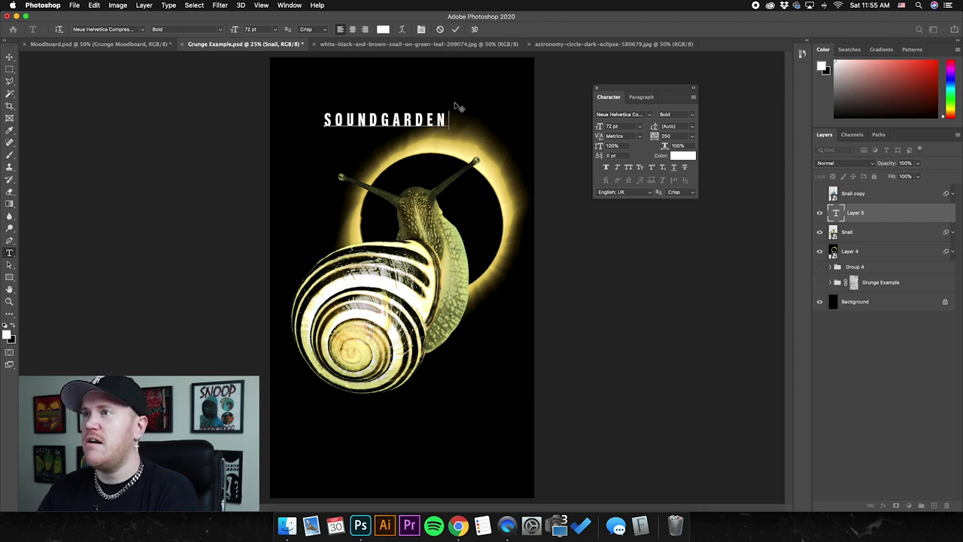
{"action": "left_click", "coordinate": [9, 56]}
{"action": "left_click_drag", "start_coordinate": [444, 129], "coordinate": [417, 142]}
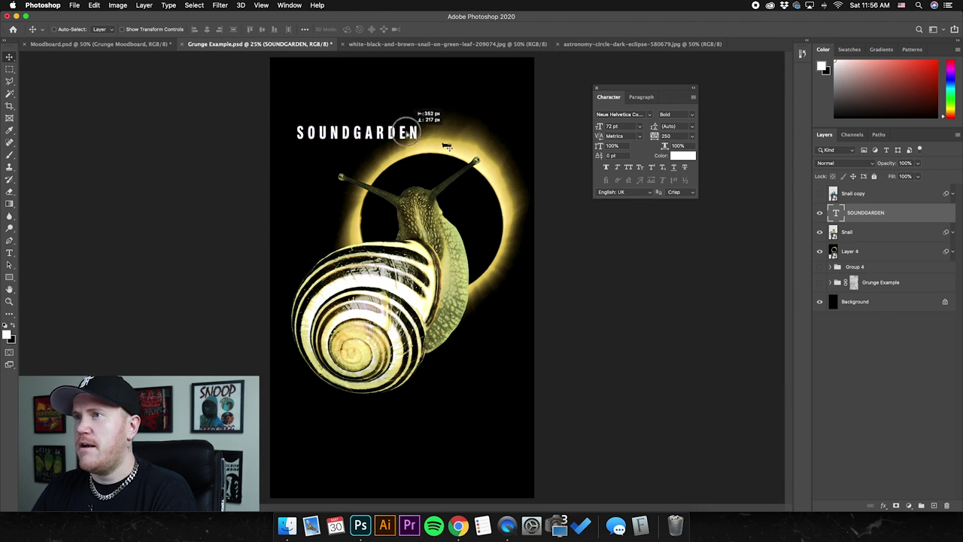
Try tracking values of 10 and 200 on the SOUNDGARDEN text and return it to 250
{"action": "left_click", "coordinate": [692, 137]}
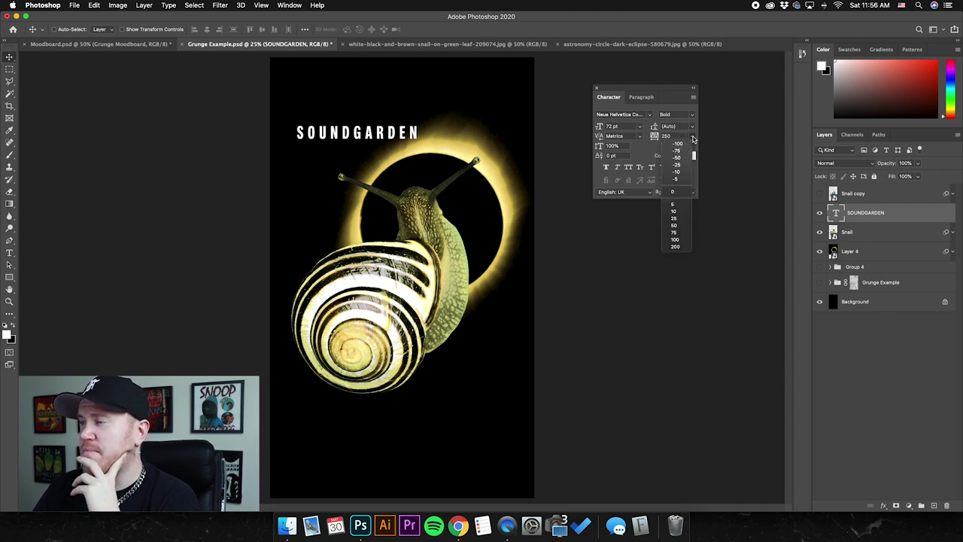
{"action": "left_click", "coordinate": [685, 211]}
{"action": "left_click", "coordinate": [693, 136]}
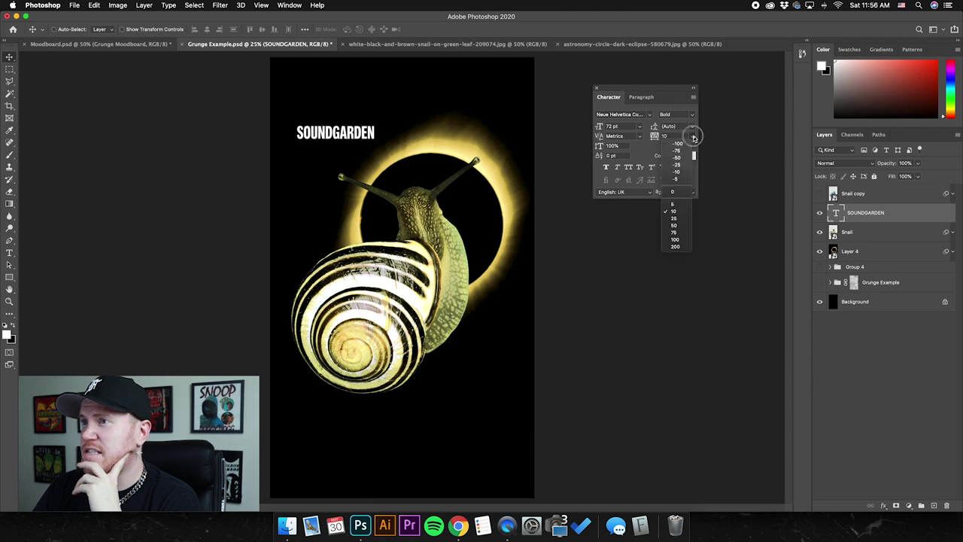
{"action": "left_click", "coordinate": [676, 247]}
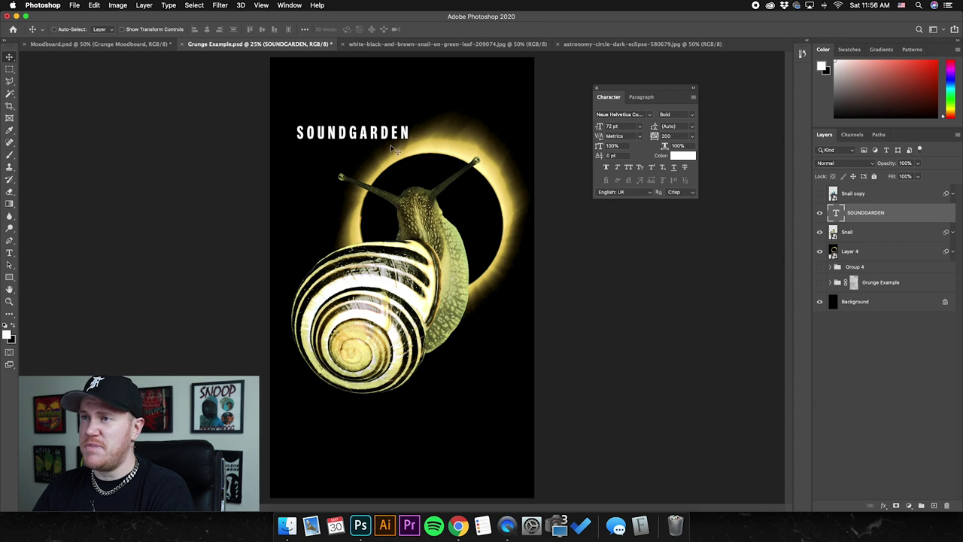
{"action": "key", "text": "alt+Right"}
{"action": "key", "text": "alt+Right"}
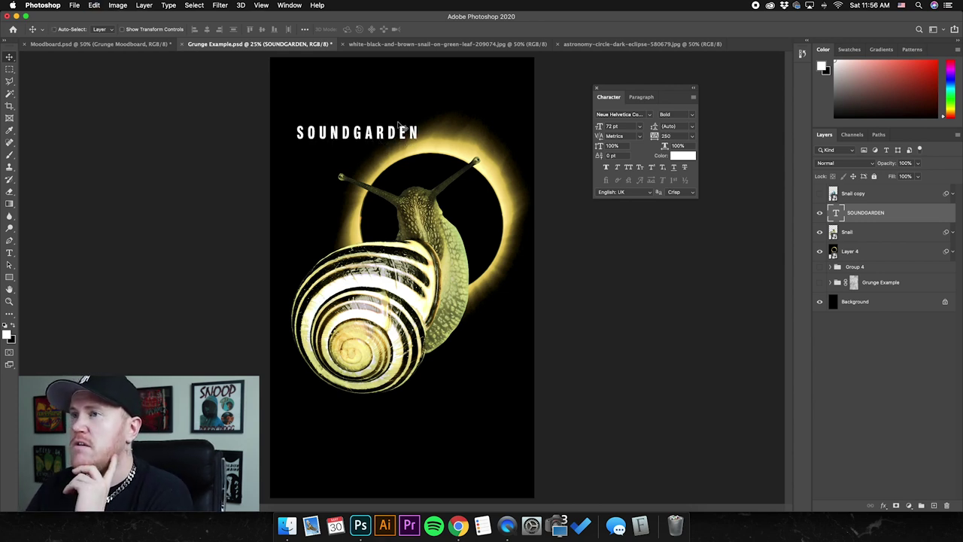
Compare the SOUNDGARDEN lettering with the band shirt lettering in the Moodboard document
{"action": "left_click", "coordinate": [76, 44]}
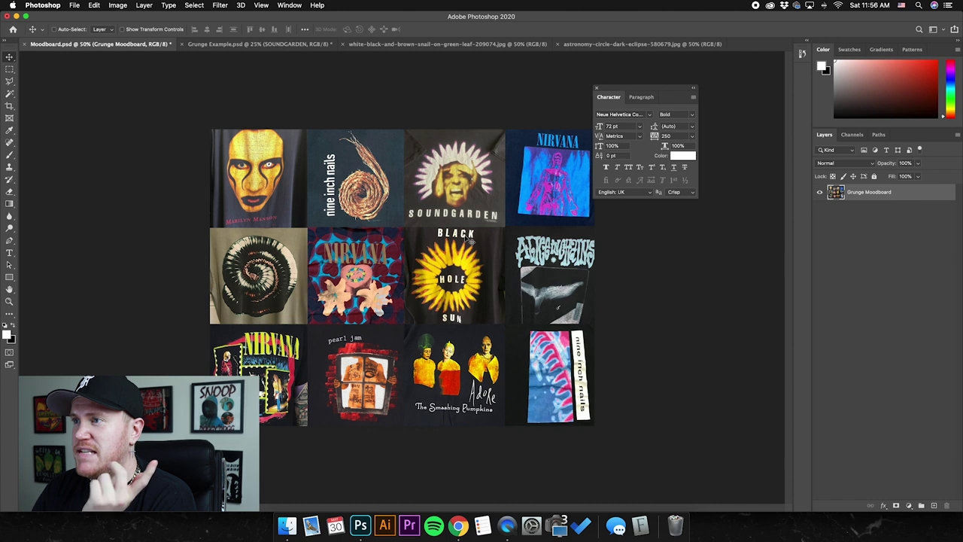
{"action": "left_click", "coordinate": [252, 45]}
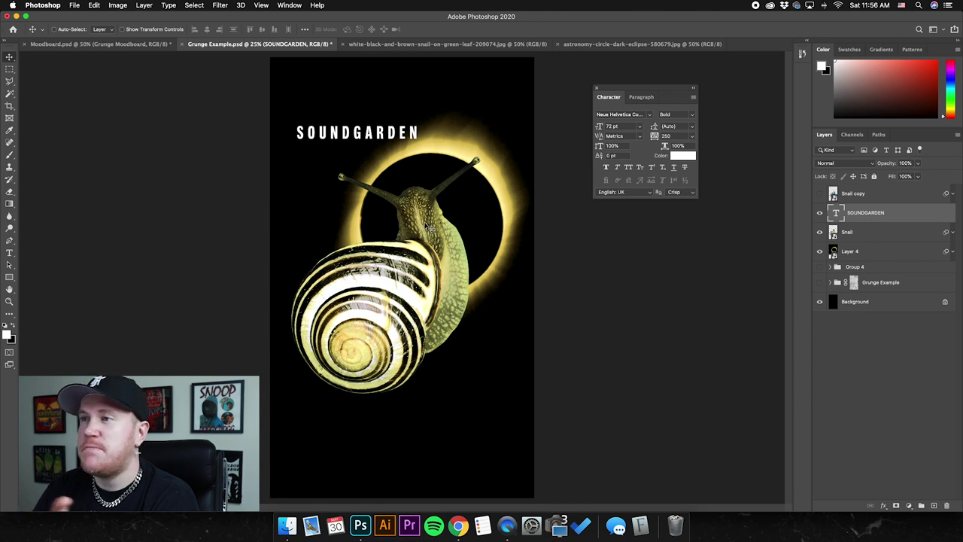
{"action": "left_click", "coordinate": [100, 44]}
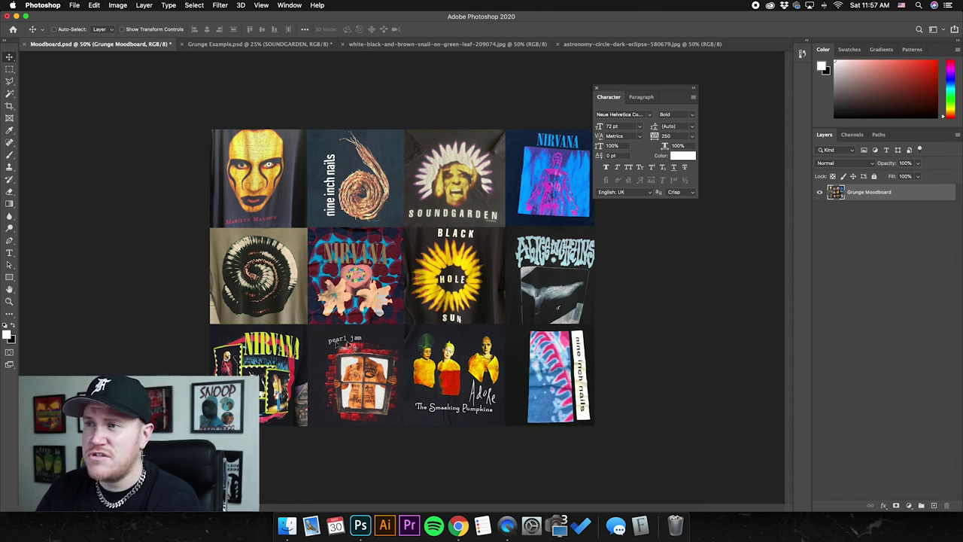
{"action": "left_click", "coordinate": [226, 45]}
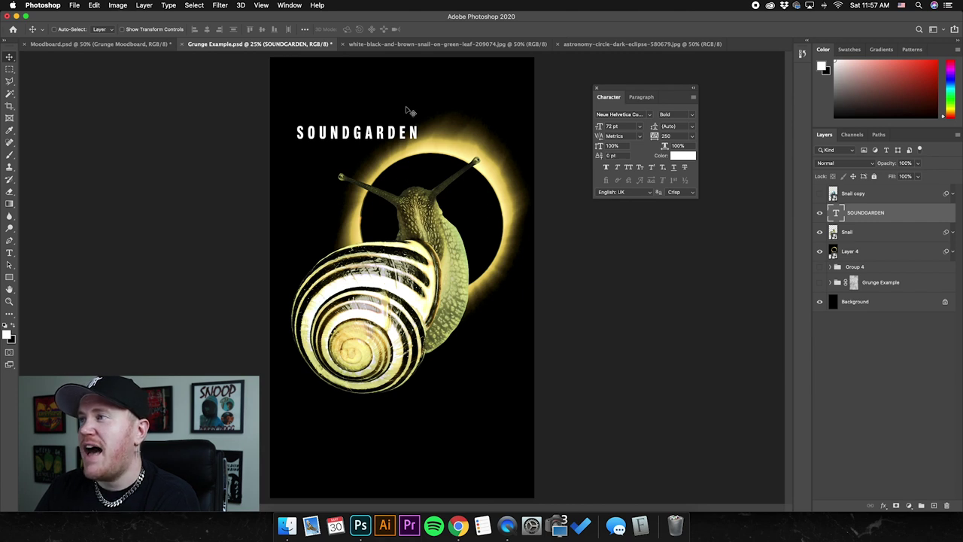
Move the SOUNDGARDEN text down between the left tentacle and the shell and scale it to about 84%
{"action": "left_click_drag", "start_coordinate": [406, 113], "coordinate": [386, 205]}
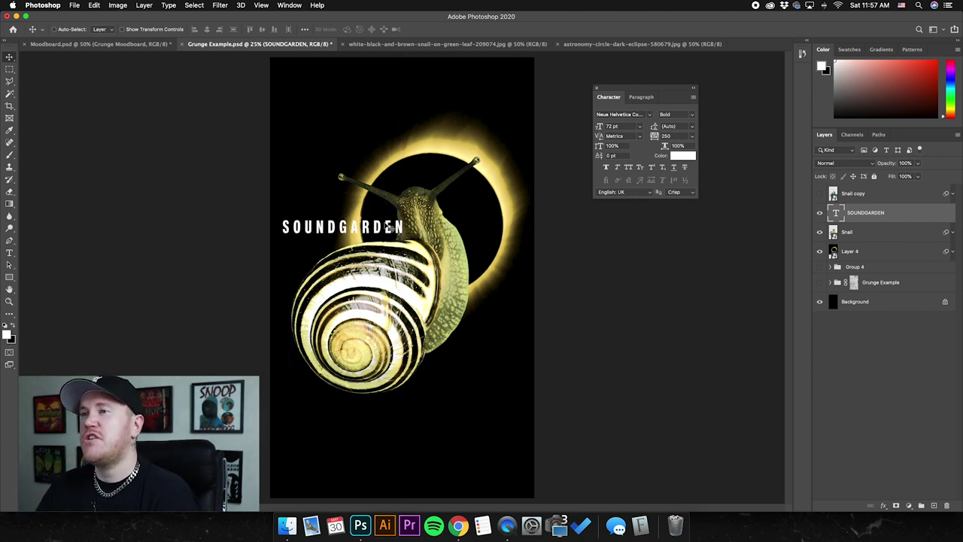
{"action": "left_click", "coordinate": [122, 30]}
{"action": "mouse_move", "coordinate": [403, 219]}
{"action": "left_mouse_down"}
{"action": "mouse_move", "coordinate": [410, 216]}
{"action": "mouse_move", "coordinate": [389, 219]}
{"action": "left_mouse_up"}
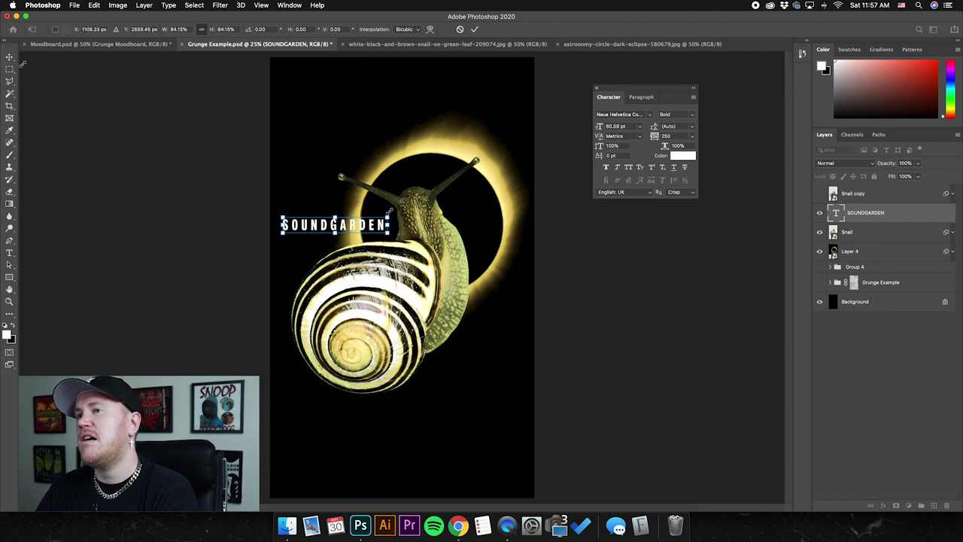
{"action": "key", "text": "Return"}
{"action": "left_click", "coordinate": [120, 30]}
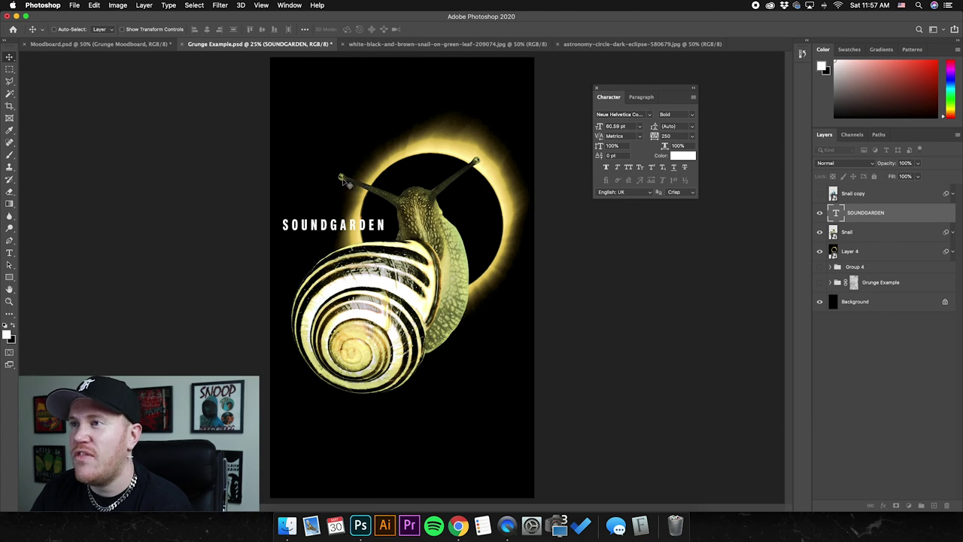
Fine-tune the position of the SOUNDGARDEN text in the gap above the shell, ending just left of the snail's neck
{"action": "left_click_drag", "start_coordinate": [374, 235], "coordinate": [378, 230]}
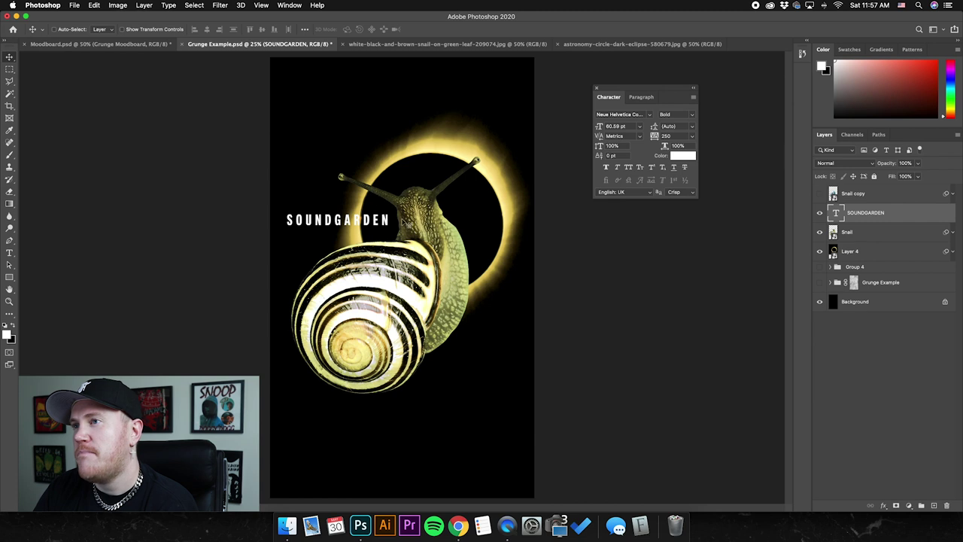
{"action": "left_click_drag", "start_coordinate": [380, 225], "coordinate": [377, 223]}
{"action": "key", "text": "Right"}
{"action": "key", "text": "Right"}
{"action": "key", "text": "Down"}
{"action": "key", "text": "Down"}
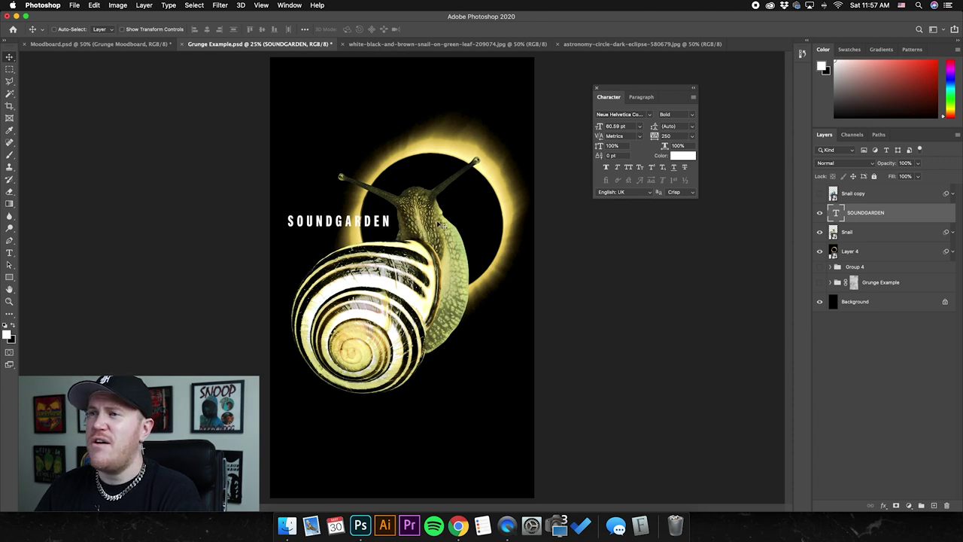
{"action": "left_click_drag", "start_coordinate": [396, 223], "coordinate": [391, 217]}
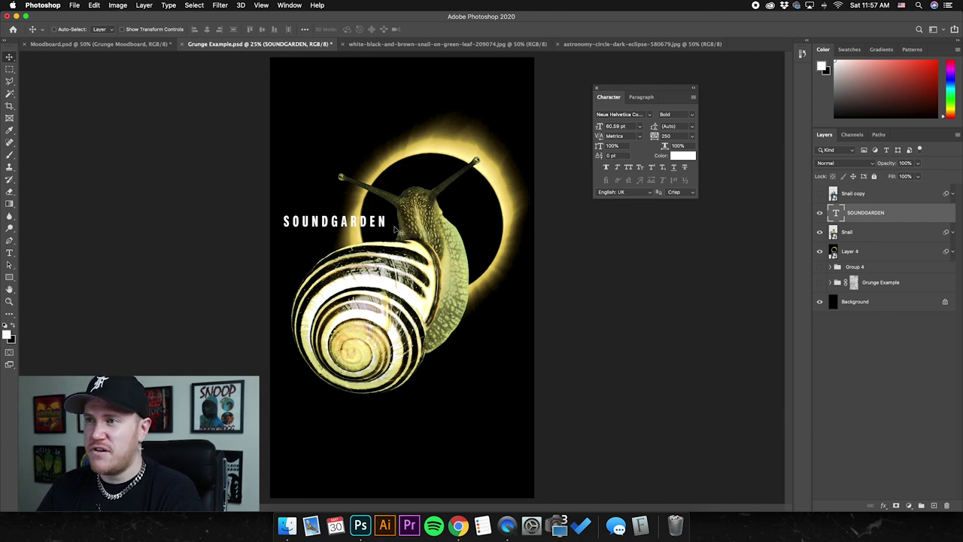
{"action": "left_click_drag", "start_coordinate": [400, 228], "coordinate": [404, 217]}
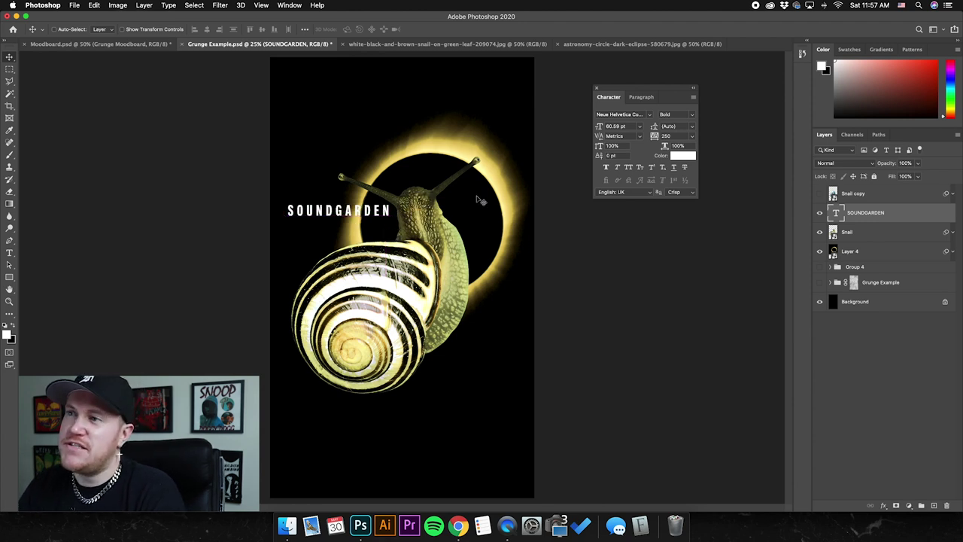
{"action": "left_click_drag", "start_coordinate": [423, 218], "coordinate": [379, 218]}
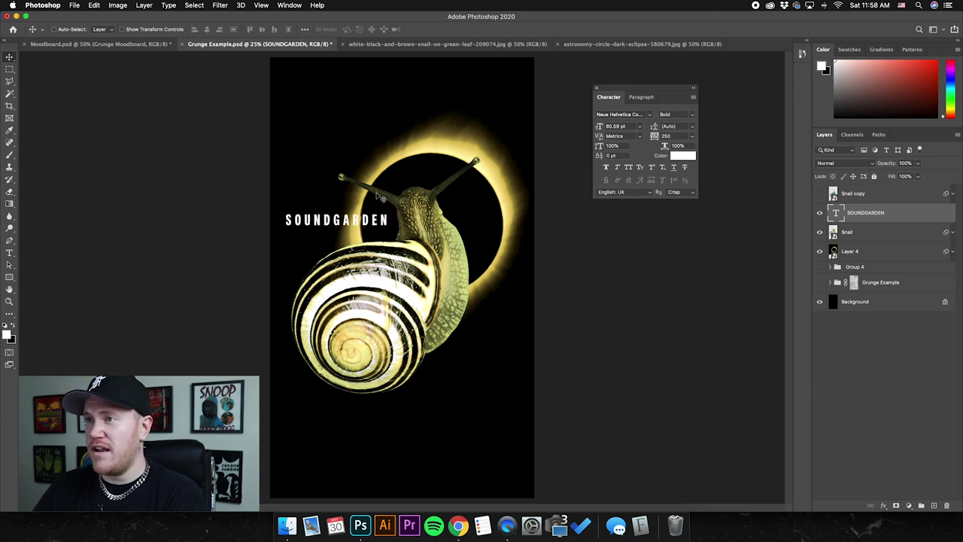
{"action": "key", "text": "Right"}
{"action": "key", "text": "Right"}
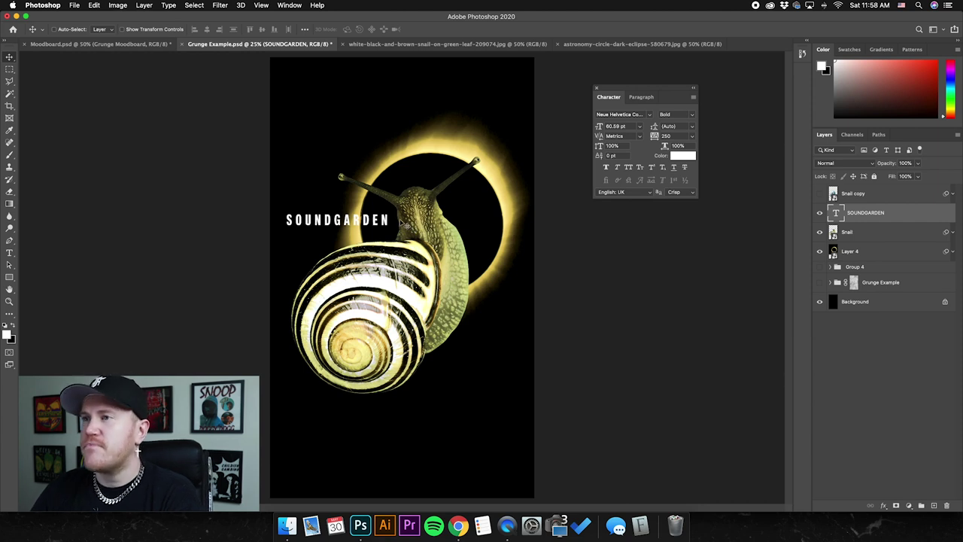
{"action": "key", "text": "Down"}
{"action": "key", "text": "Down"}
{"action": "key", "text": "Down"}
{"action": "key", "text": "Down"}
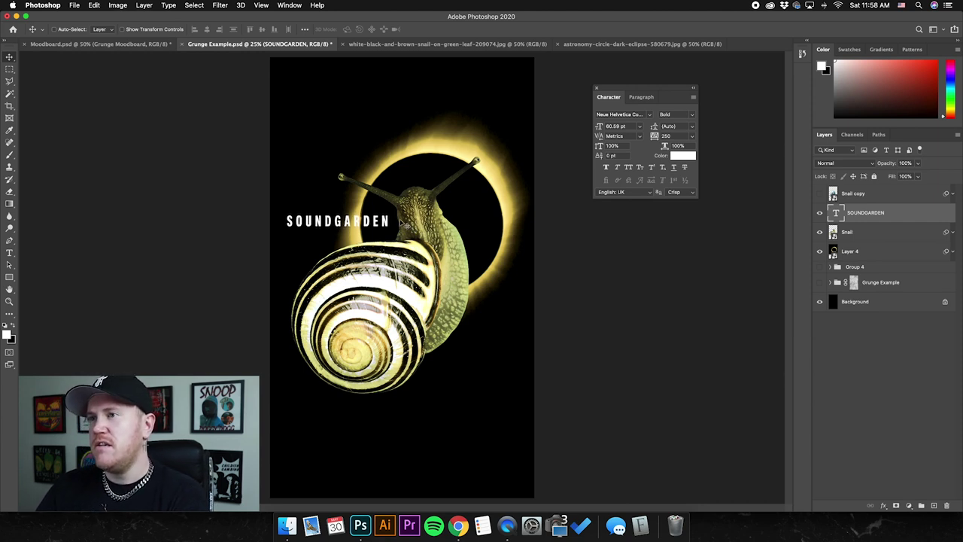
Enlarge the SOUNDGARDEN text slightly to 62.09 pt
{"action": "left_click", "coordinate": [122, 29]}
{"action": "left_click_drag", "start_coordinate": [285, 214], "coordinate": [280, 206]}
{"action": "key", "text": "Return"}
{"action": "left_click", "coordinate": [123, 30]}
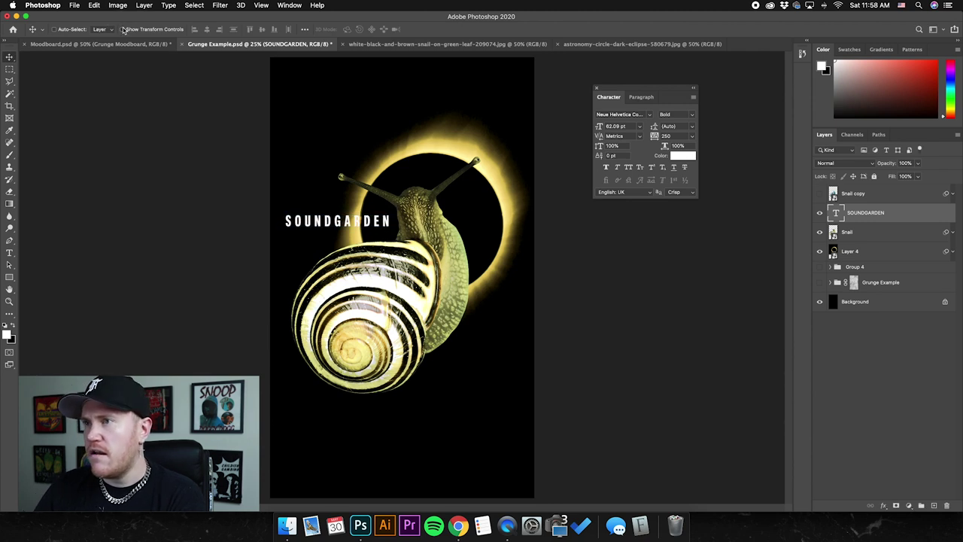
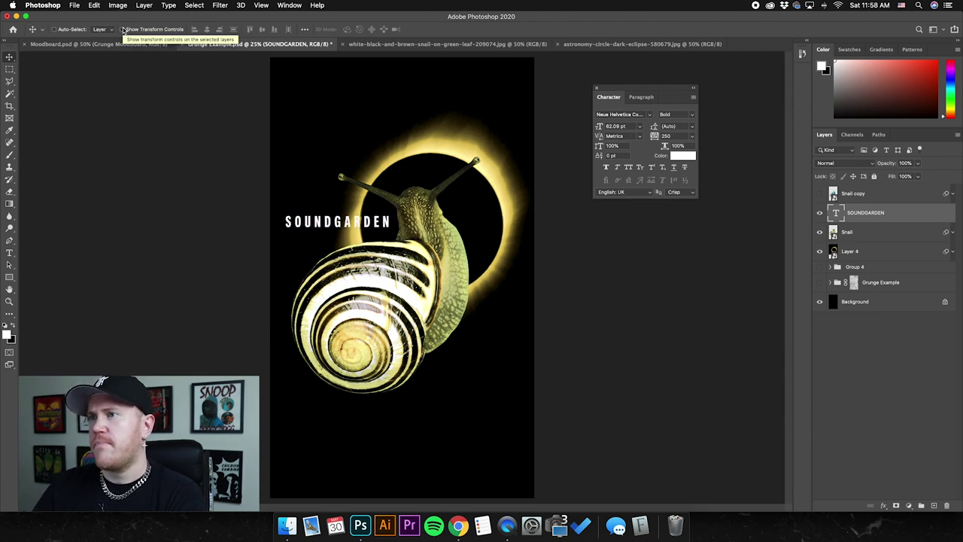
Hide the SOUNDGARDEN text layer to expose the orange spot on the eclipse's inner left edge
{"action": "key", "text": "super+equal"}
{"action": "key", "text": "super+equal"}
{"action": "key", "text": "super+equal"}
{"action": "key", "text": "super+equal"}
{"action": "key", "text": "super+equal"}
{"action": "key", "text": "super+equal"}
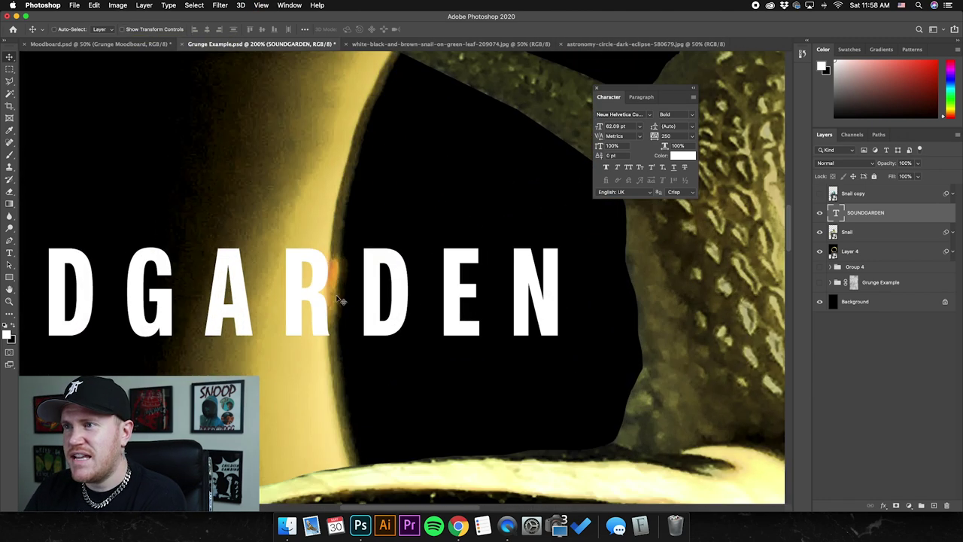
{"action": "left_click", "coordinate": [819, 212]}
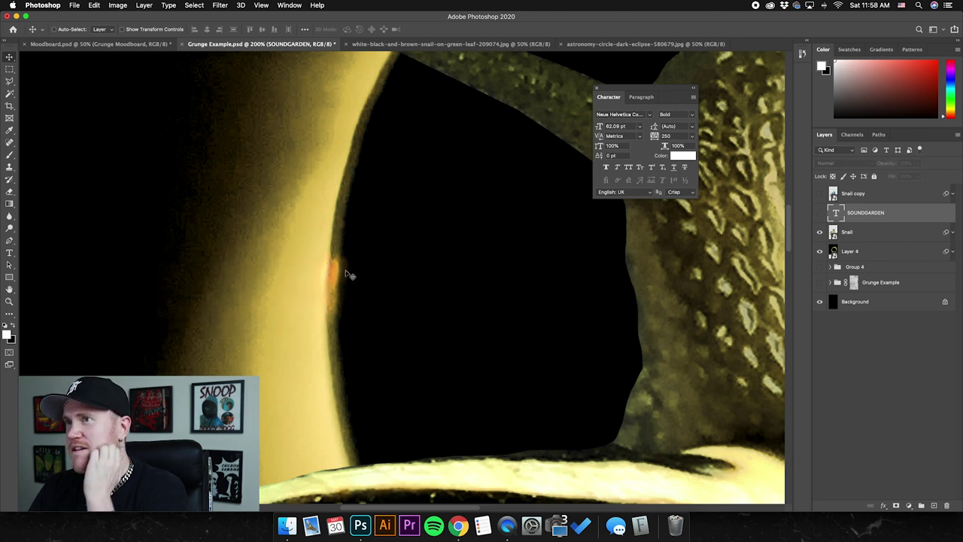
Add a new empty layer directly above the eclipse layer, Layer 4, with the default settings
{"action": "left_click", "coordinate": [880, 251]}
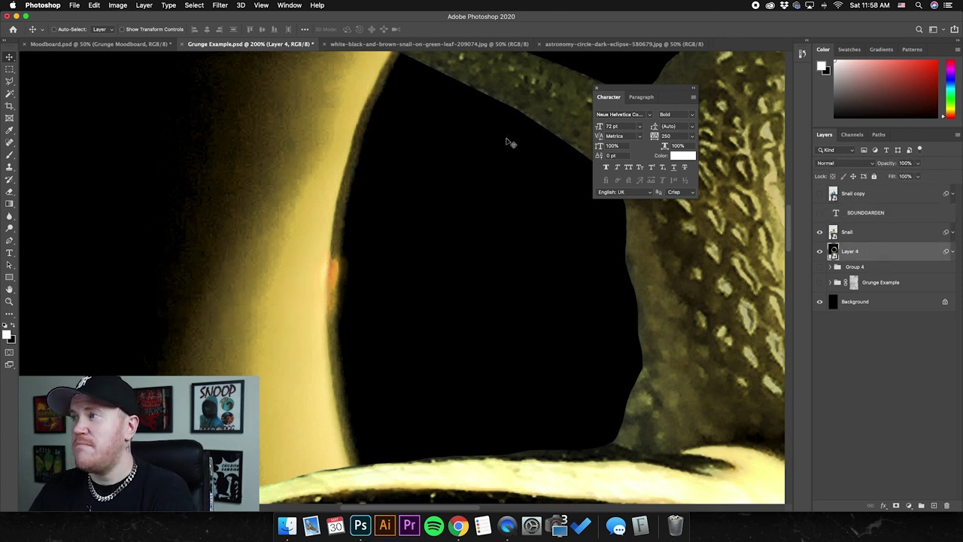
{"action": "left_click", "coordinate": [145, 5]}
{"action": "left_click", "coordinate": [289, 20]}
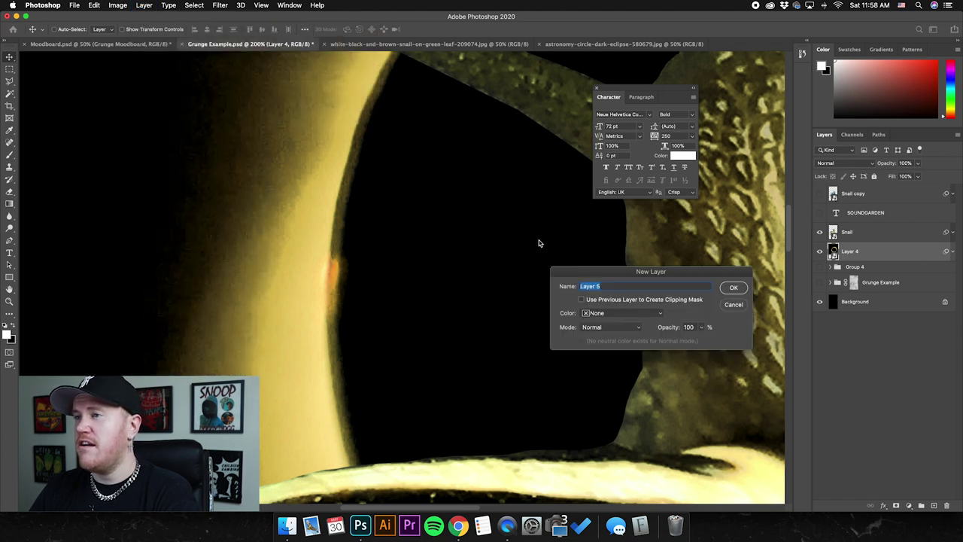
{"action": "left_click", "coordinate": [734, 289]}
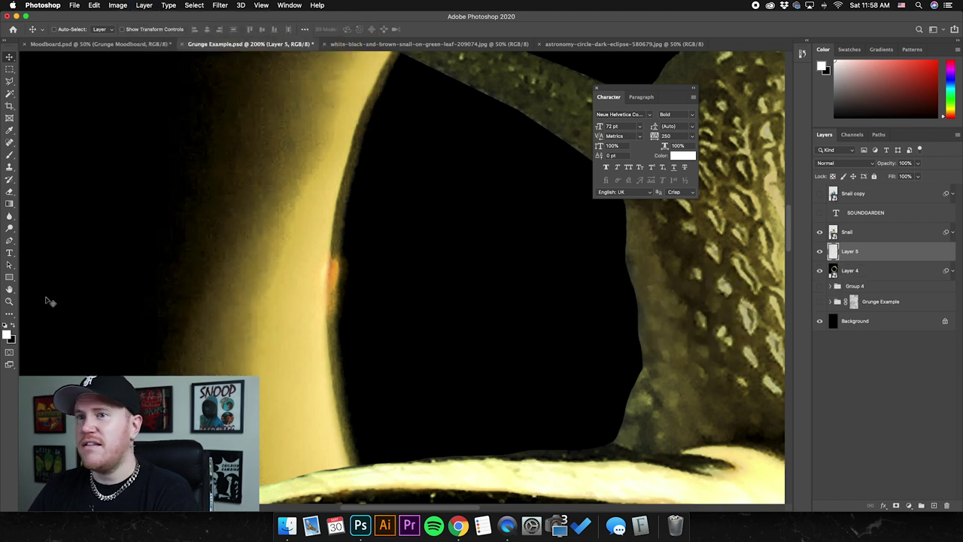
Paint black over the orange spot on the eclipse's inner left edge on Layer 5, using a soft 57 px brush at 0% hardness
{"action": "left_click", "coordinate": [10, 155]}
{"action": "left_click", "coordinate": [13, 326]}
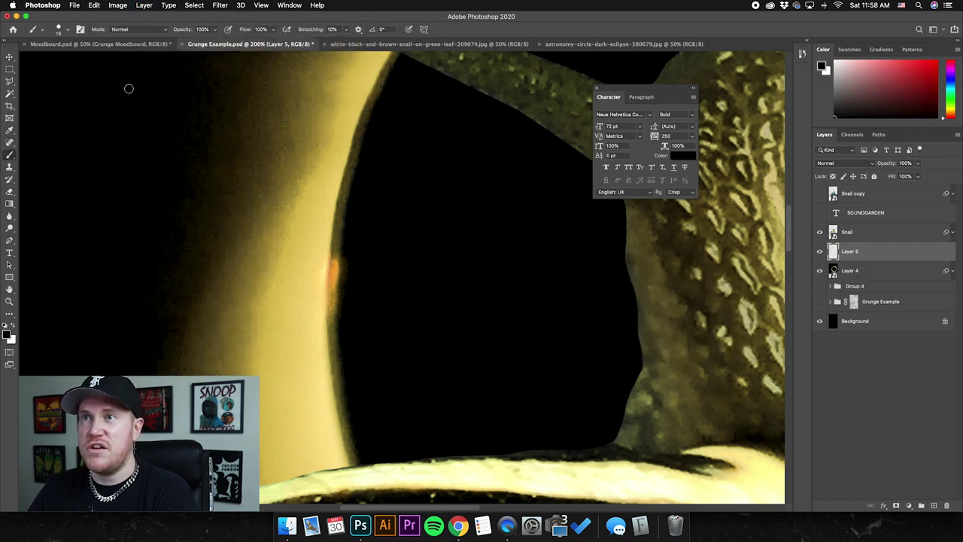
{"action": "left_click", "coordinate": [66, 34]}
{"action": "mouse_move", "coordinate": [83, 83]}
{"action": "left_mouse_down"}
{"action": "mouse_move", "coordinate": [69, 81]}
{"action": "mouse_move", "coordinate": [70, 59]}
{"action": "left_mouse_up"}
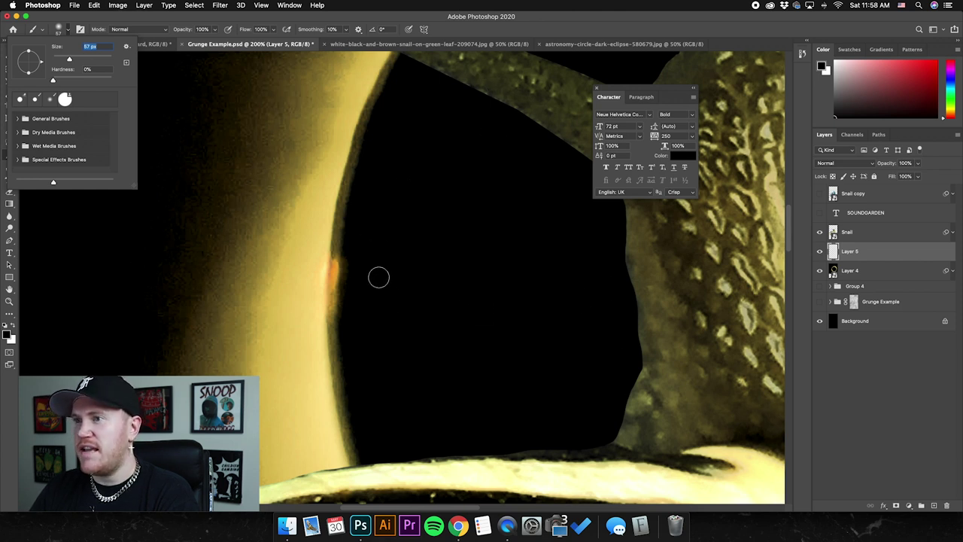
{"action": "left_click", "coordinate": [381, 124]}
{"action": "left_click_drag", "start_coordinate": [380, 128], "coordinate": [349, 295]}
{"action": "key", "text": "super+z"}
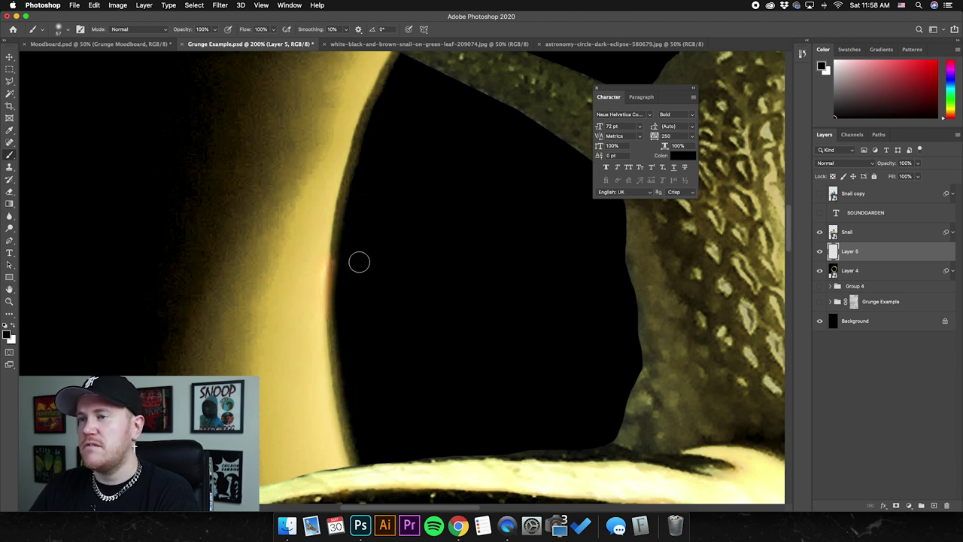
{"action": "left_click_drag", "start_coordinate": [347, 330], "coordinate": [357, 373]}
{"action": "key", "text": "super+z"}
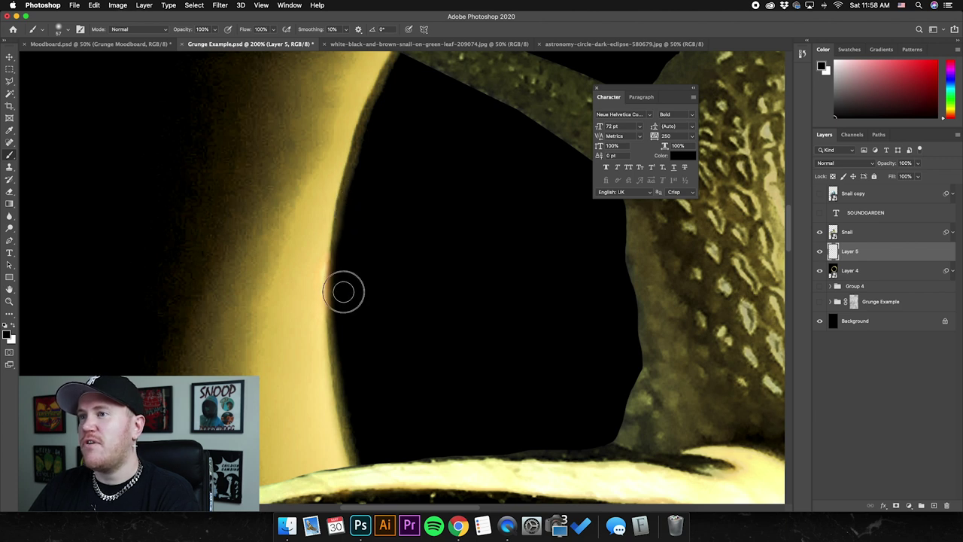
{"action": "mouse_move", "coordinate": [338, 261]}
{"action": "left_mouse_down"}
{"action": "mouse_move", "coordinate": [340, 302]}
{"action": "mouse_move", "coordinate": [345, 257]}
{"action": "mouse_move", "coordinate": [341, 327]}
{"action": "left_mouse_up"}
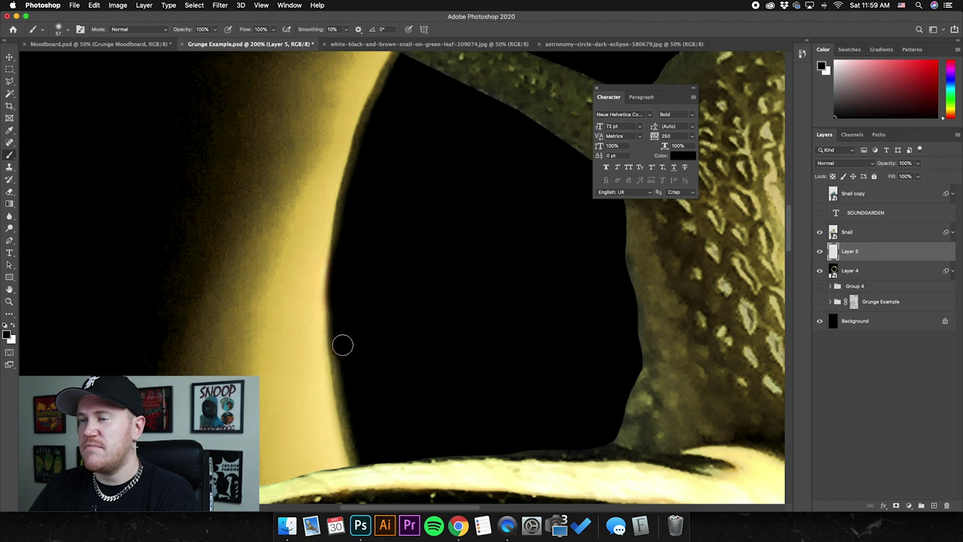
{"action": "key", "text": "super+z"}
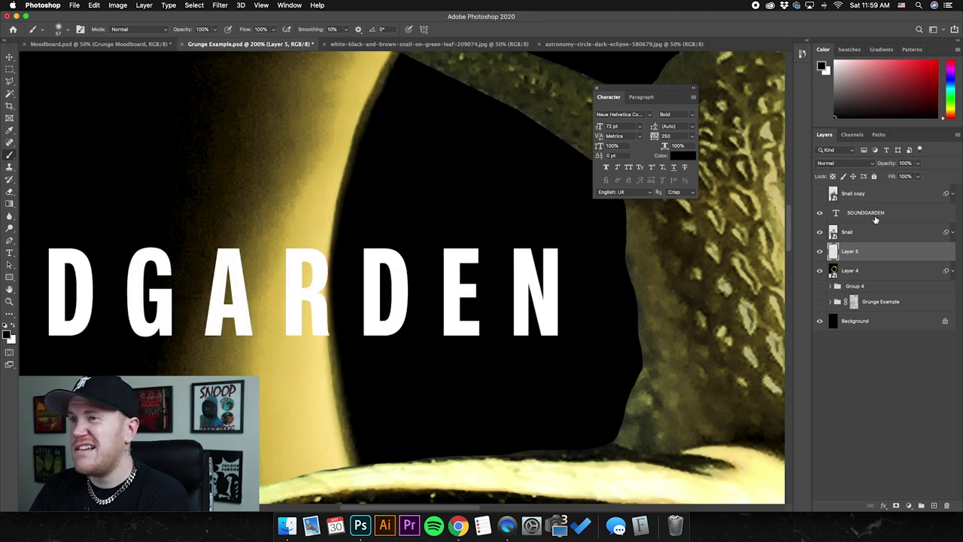
Nudge the SOUNDGARDEN text slightly down and sideways until its last letter sits right beside the snail's neck
{"action": "key", "text": "super+1"}
{"action": "key", "text": "super+minus"}
{"action": "key", "text": "super+minus"}
{"action": "key", "text": "super+minus"}
{"action": "key", "text": "super+minus"}
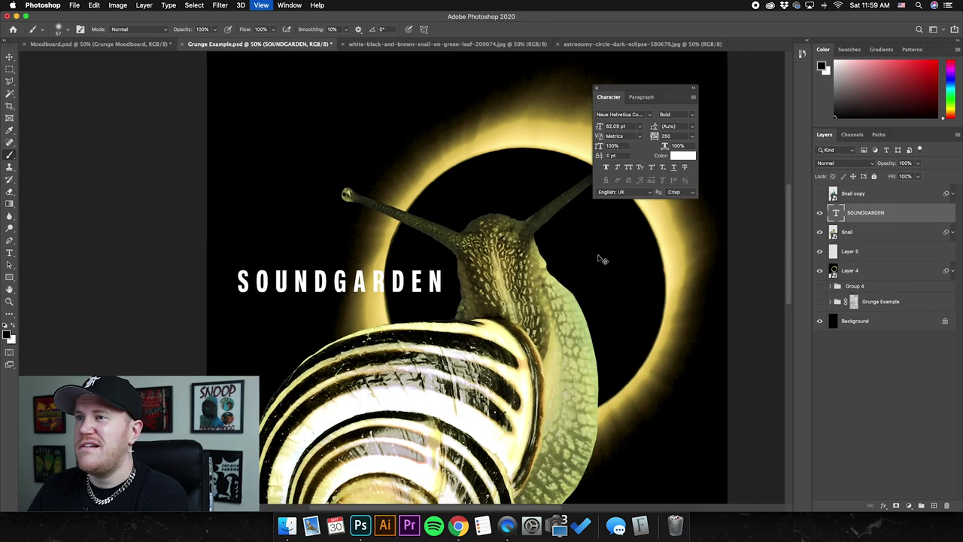
{"action": "key", "text": "v"}
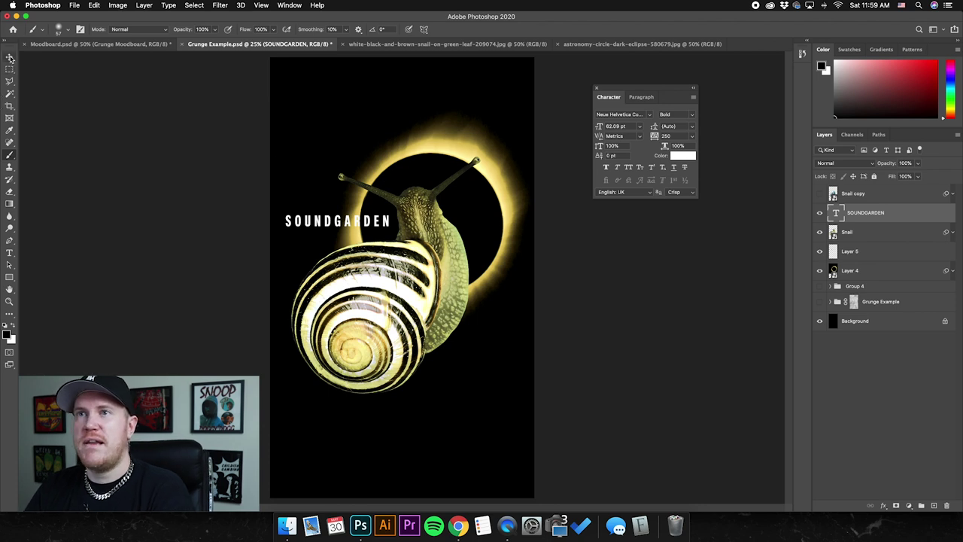
{"action": "key", "text": "shift+Right"}
{"action": "key", "text": "shift+Right"}
{"action": "key", "text": "shift+Right"}
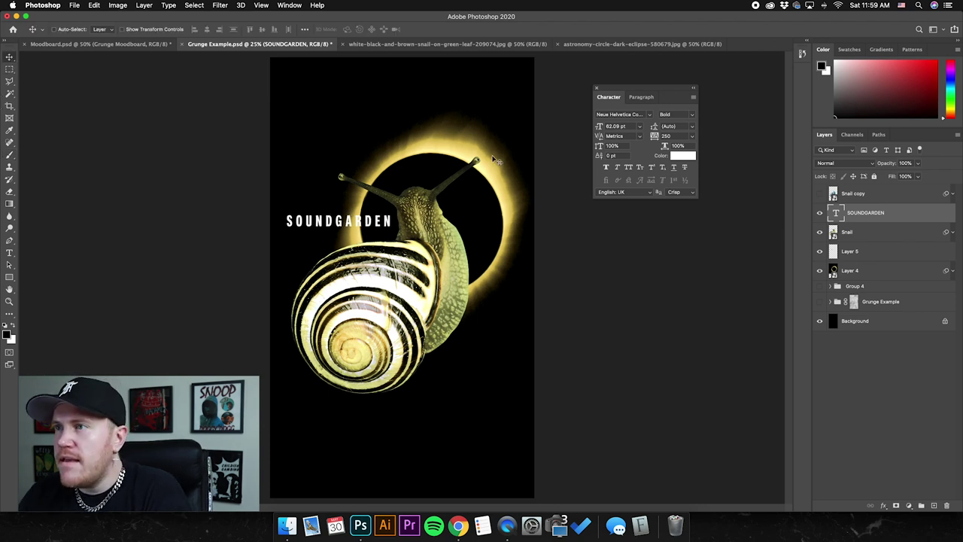
{"action": "key", "text": "shift+Left"}
{"action": "key", "text": "shift+Left"}
{"action": "key", "text": "shift+Left"}
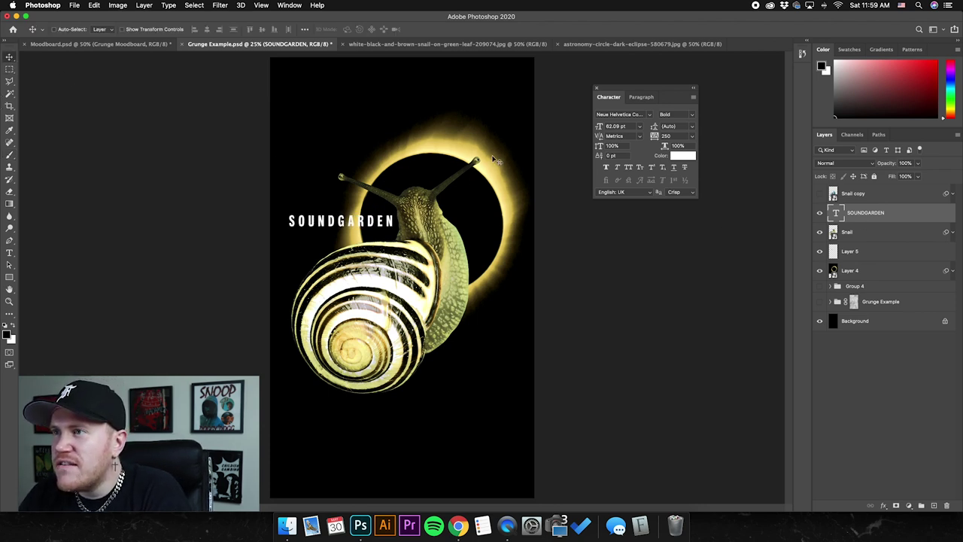
{"action": "key", "text": "shift+Down"}
{"action": "key", "text": "Left"}
{"action": "key", "text": "Left"}
{"action": "key", "text": "Left"}
{"action": "key", "text": "Left"}
{"action": "key", "text": "Left"}
{"action": "key", "text": "Left"}
{"action": "key", "text": "Left"}
{"action": "key", "text": "Left"}
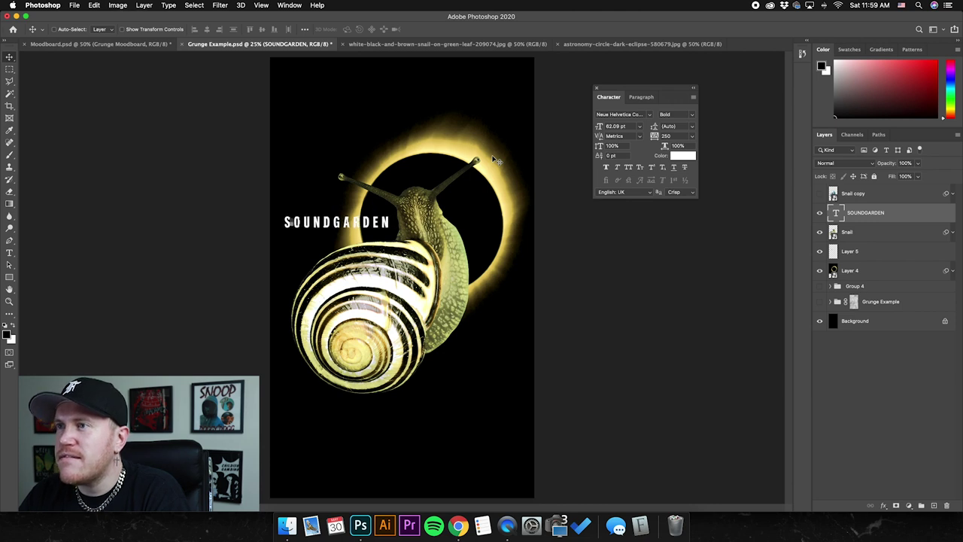
{"action": "key", "text": "Right"}
{"action": "key", "text": "Right"}
{"action": "key", "text": "Right"}
{"action": "key", "text": "Right"}
{"action": "key", "text": "Right"}
{"action": "key", "text": "Right"}
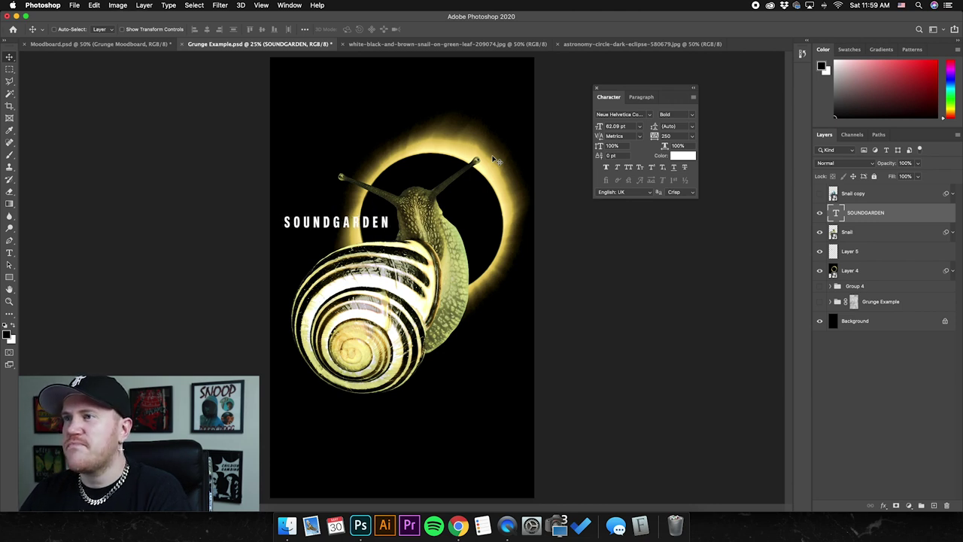
{"action": "key", "text": "Right"}
{"action": "key", "text": "Right"}
{"action": "key", "text": "Right"}
{"action": "key", "text": "Right"}
{"action": "key", "text": "Right"}
{"action": "key", "text": "Right"}
{"action": "key", "text": "Right"}
{"action": "key", "text": "Right"}
{"action": "key", "text": "Right"}
{"action": "key", "text": "Right"}
{"action": "key", "text": "Right"}
{"action": "key", "text": "Right"}
{"action": "key", "text": "Right"}
{"action": "key", "text": "Right"}
{"action": "key", "text": "Right"}
{"action": "key", "text": "Right"}
{"action": "key", "text": "Right"}
{"action": "key", "text": "Right"}
{"action": "key", "text": "Right"}
{"action": "key", "text": "Right"}
{"action": "key", "text": "Right"}
{"action": "key", "text": "Right"}
{"action": "key", "text": "Right"}
{"action": "key", "text": "Right"}
{"action": "key", "text": "Right"}
{"action": "key", "text": "Right"}
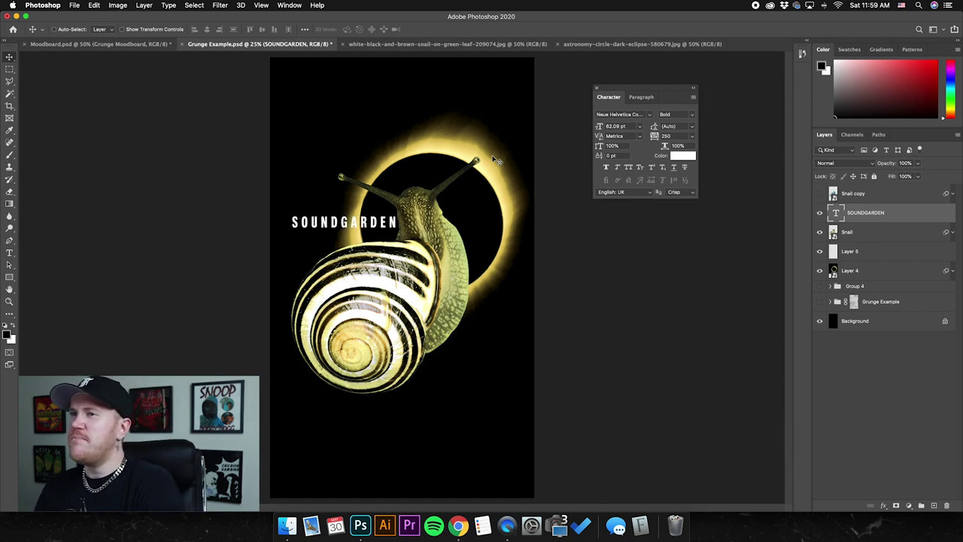
{"action": "key", "text": "Right"}
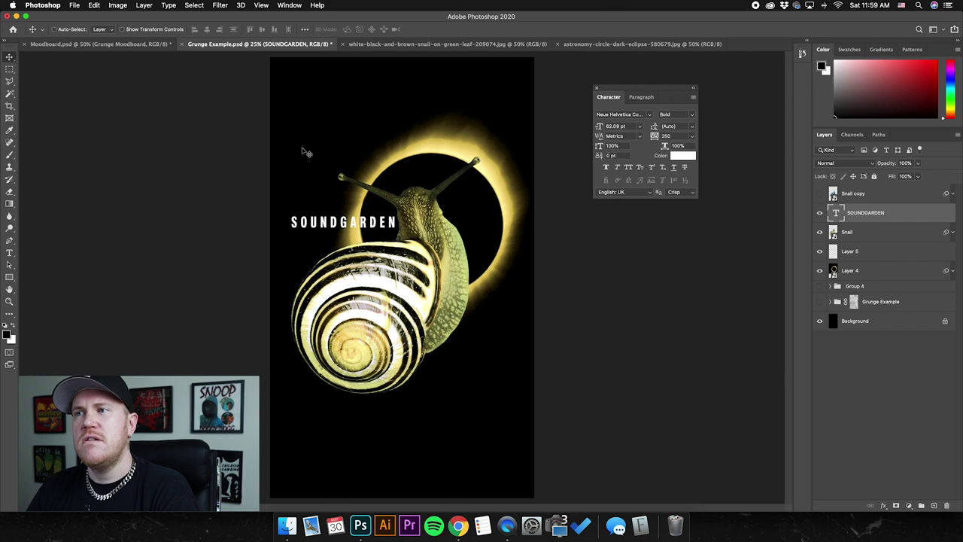
Show only the Grunge Example group over the background for comparison, and restore the working snail, text and eclipse layers
{"action": "left_click_drag", "start_coordinate": [820, 213], "coordinate": [820, 289]}
{"action": "left_click", "coordinate": [820, 302]}
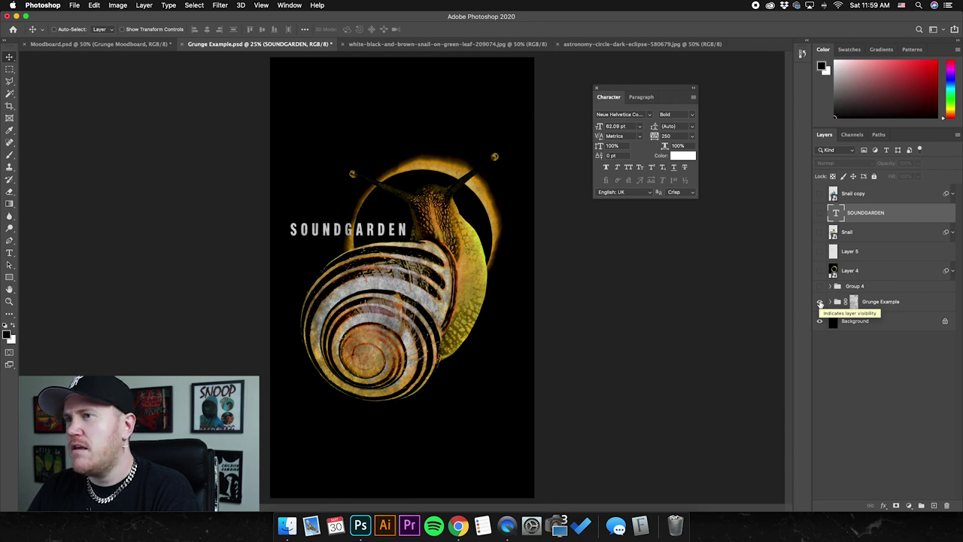
{"action": "left_click", "coordinate": [821, 302]}
{"action": "left_click_drag", "start_coordinate": [820, 213], "coordinate": [820, 253]}
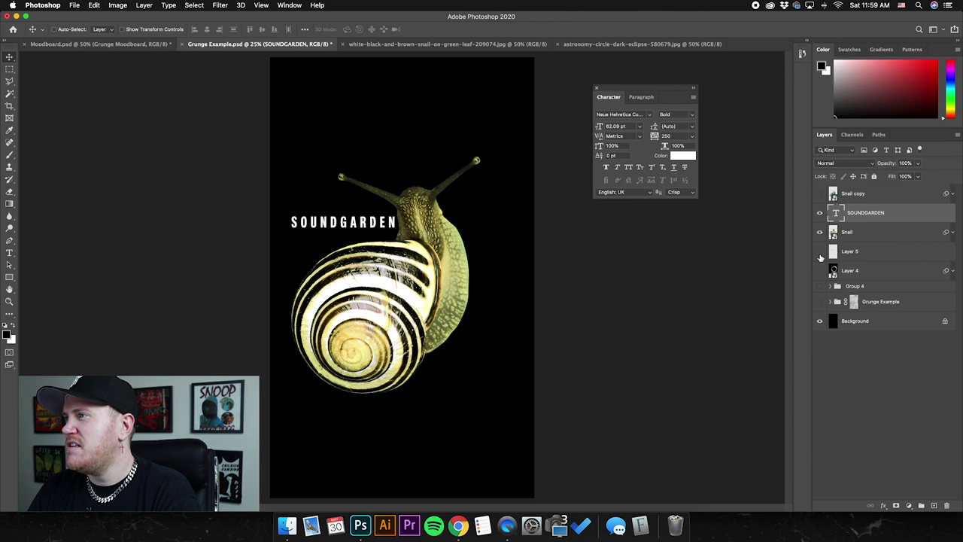
{"action": "left_click", "coordinate": [820, 270]}
Move the eclipse on Layer 4 together with its retouch on Layer 5 slightly down behind the snail's head
{"action": "left_click", "coordinate": [855, 270]}
{"action": "mouse_move", "coordinate": [442, 188]}
{"action": "left_mouse_down"}
{"action": "mouse_move", "coordinate": [445, 198]}
{"action": "mouse_move", "coordinate": [442, 183]}
{"action": "mouse_move", "coordinate": [443, 194]}
{"action": "mouse_move", "coordinate": [458, 196]}
{"action": "left_mouse_up"}
{"action": "left_click", "coordinate": [850, 250], "text": "shift"}
Move the SOUNDGARDEN text slightly down and left to suit the lowered eclipse, fine-tuning it in small nudges
{"action": "left_click", "coordinate": [865, 212]}
{"action": "left_click_drag", "start_coordinate": [390, 171], "coordinate": [386, 173]}
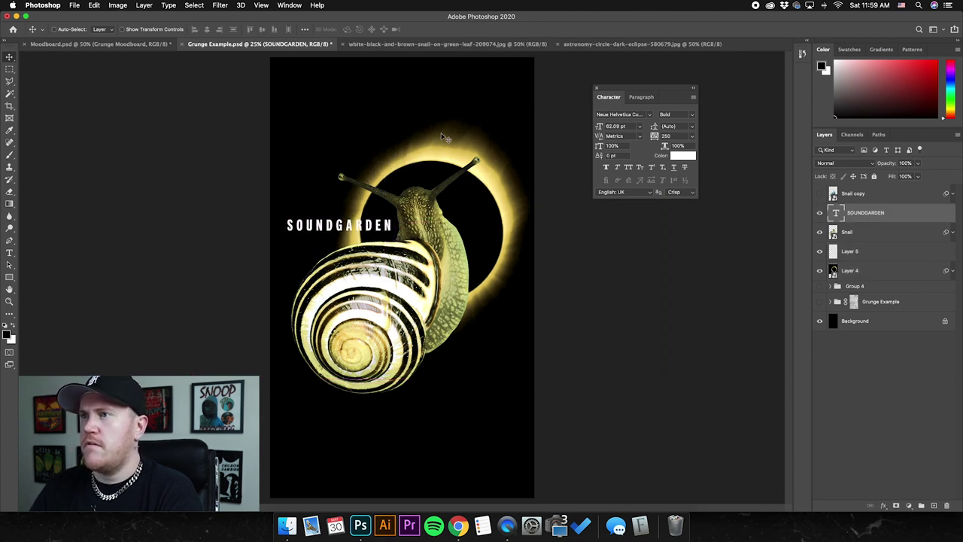
{"action": "key", "text": "shift+Down"}
{"action": "key", "text": "shift+Left"}
{"action": "key", "text": "shift+Right"}
{"action": "key", "text": "shift+Right"}
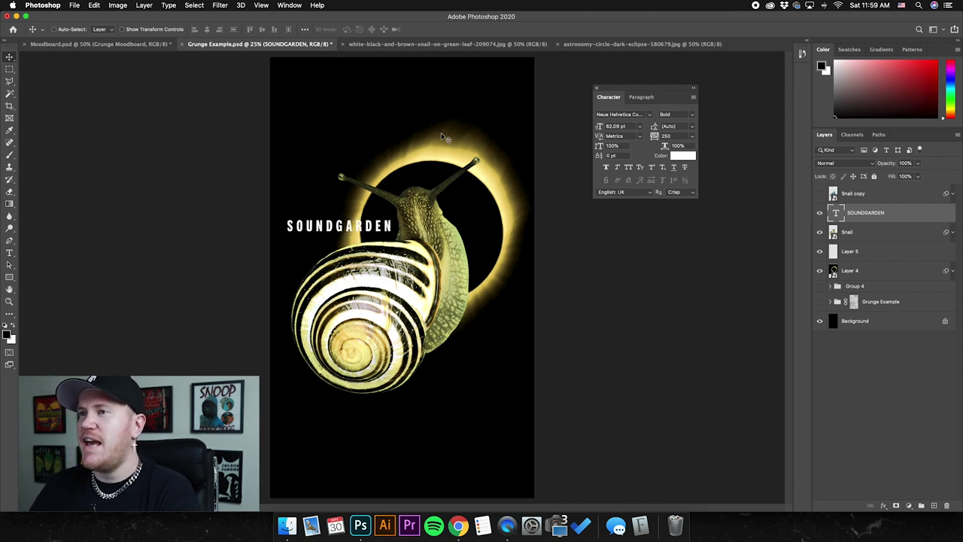
{"action": "key", "text": "Up"}
{"action": "key", "text": "Up"}
{"action": "key", "text": "Up"}
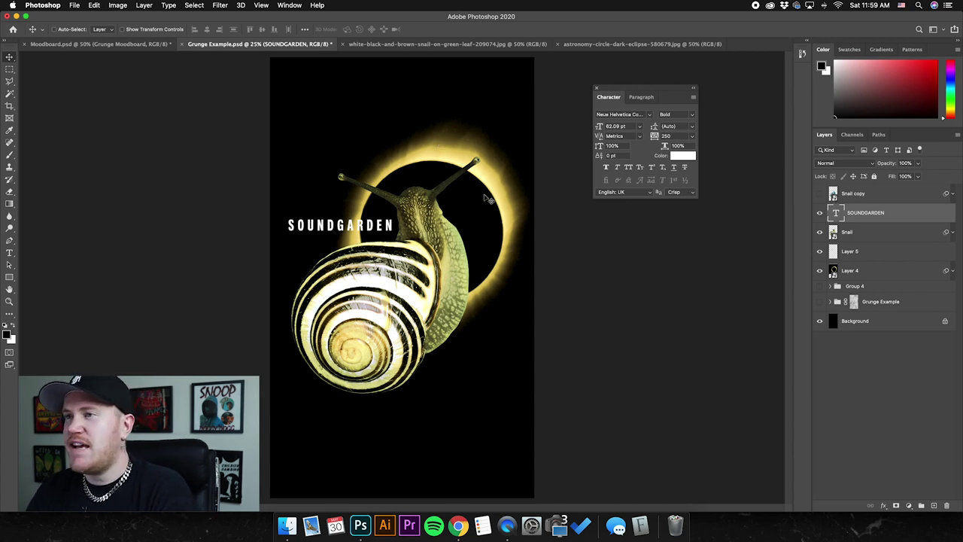
{"action": "key", "text": "Left"}
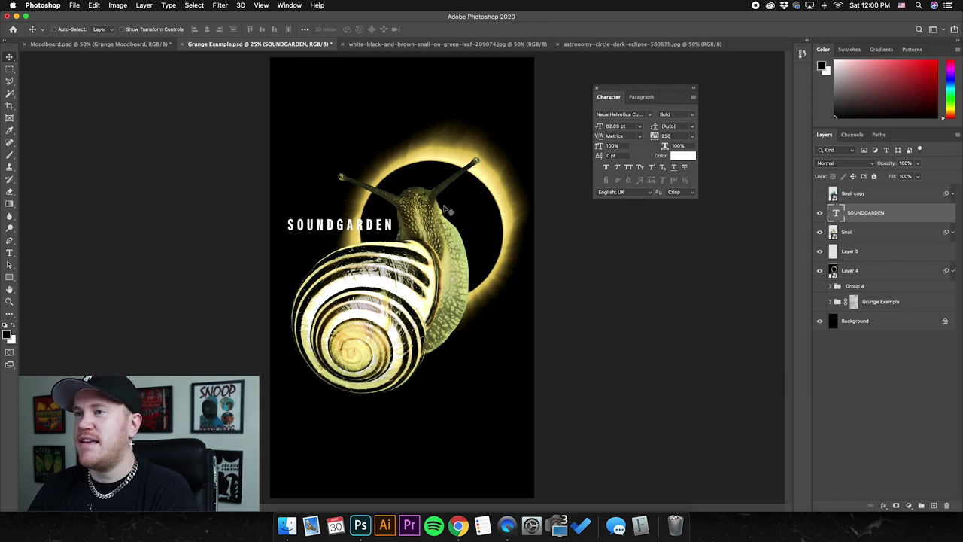
Shift the SOUNDGARDEN text away from the snail's neck, and nudge it back toward the neck at a slightly higher position
{"action": "left_click_drag", "start_coordinate": [413, 199], "coordinate": [414, 195]}
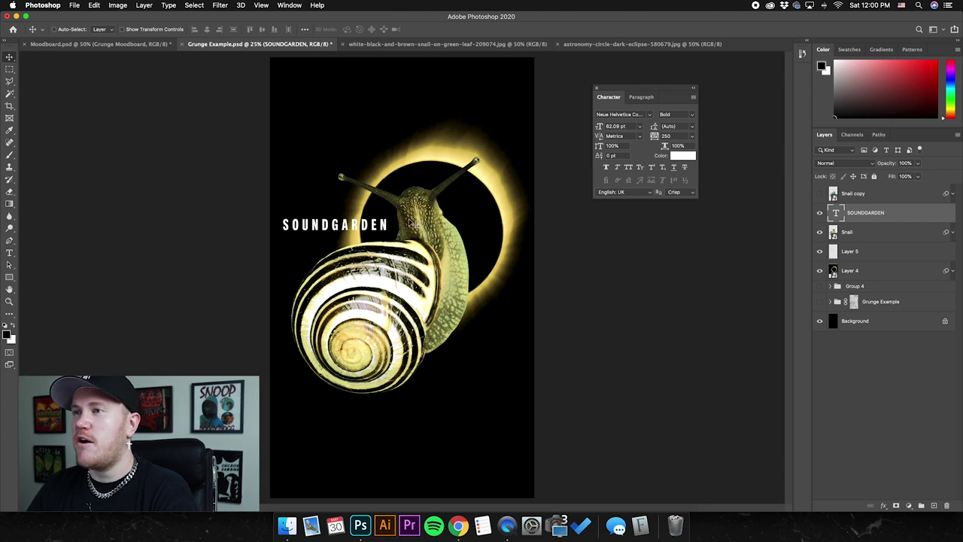
{"action": "key", "text": "Right"}
{"action": "key", "text": "Up"}
{"action": "key", "text": "Up"}
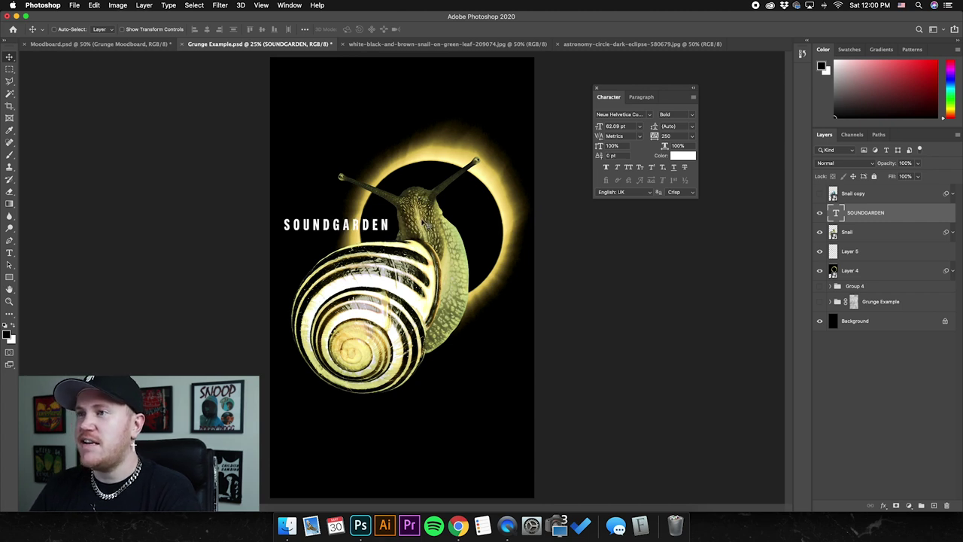
{"action": "key", "text": "Right"}
{"action": "key", "text": "Right"}
{"action": "key", "text": "Right"}
{"action": "key", "text": "Right"}
{"action": "key", "text": "Right"}
{"action": "key", "text": "Right"}
{"action": "key", "text": "Right"}
{"action": "key", "text": "Right"}
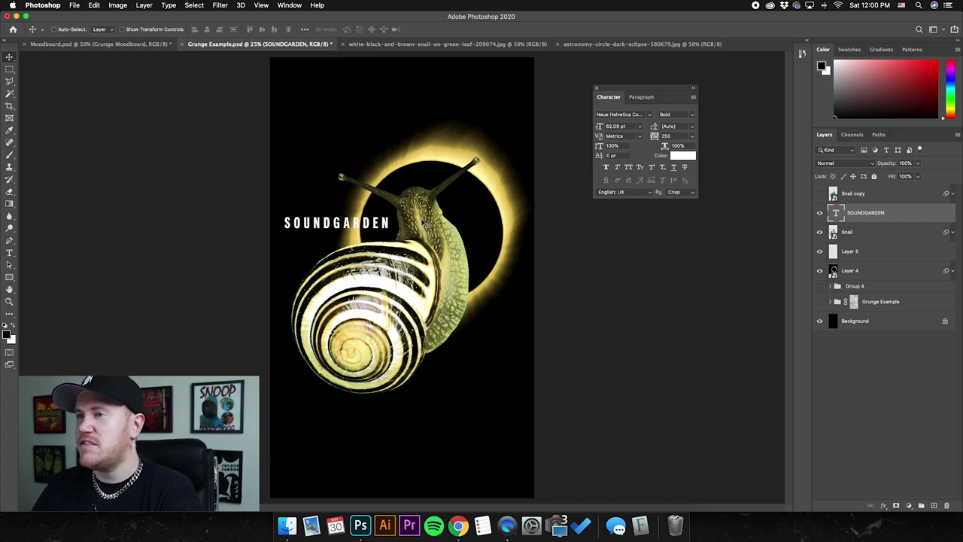
{"action": "key", "text": "Down"}
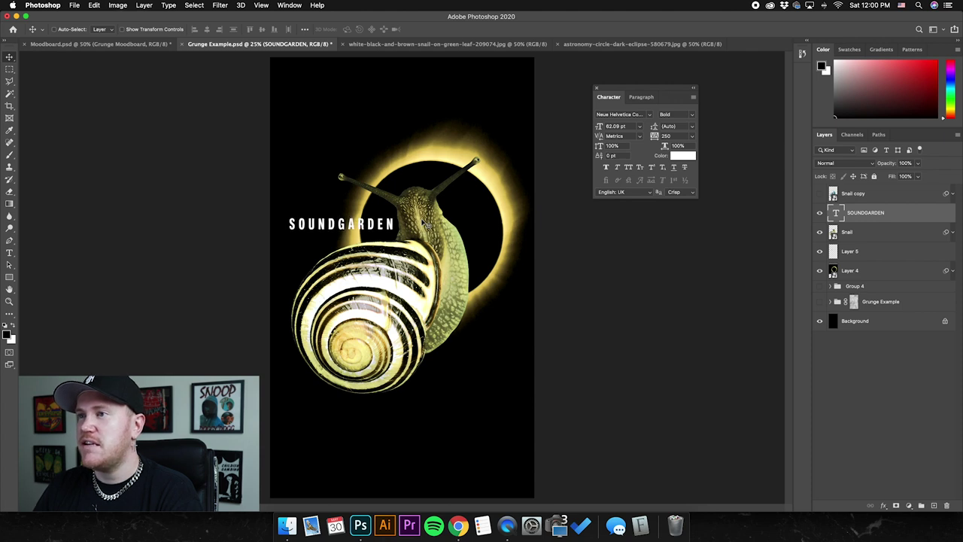
Move the SOUNDGARDEN text left to widen its gap from the neck and lower it slightly, leaving Show Transform Controls off
{"action": "left_click", "coordinate": [122, 31]}
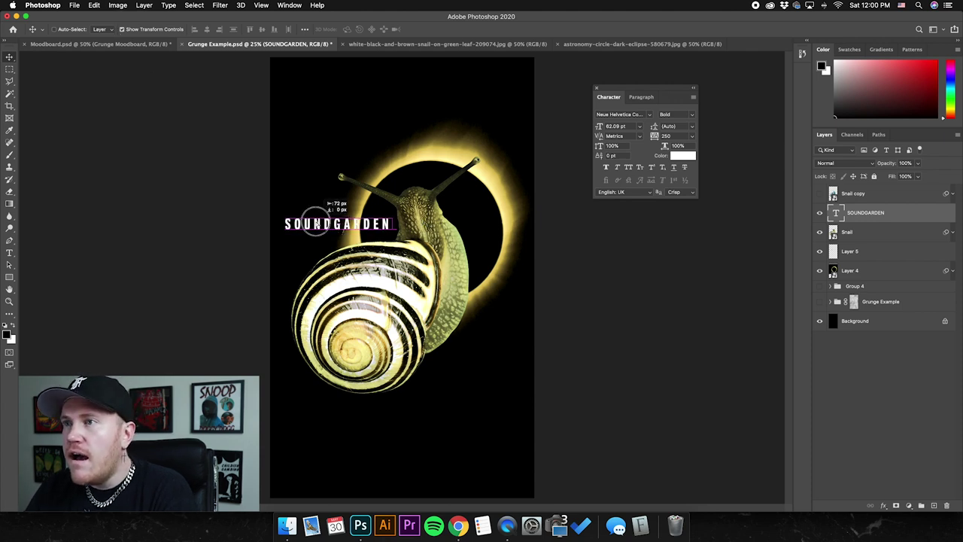
{"action": "left_click_drag", "start_coordinate": [391, 223], "coordinate": [376, 223]}
{"action": "left_click", "coordinate": [123, 30]}
{"action": "key", "text": "Down"}
{"action": "key", "text": "Down"}
{"action": "key", "text": "Down"}
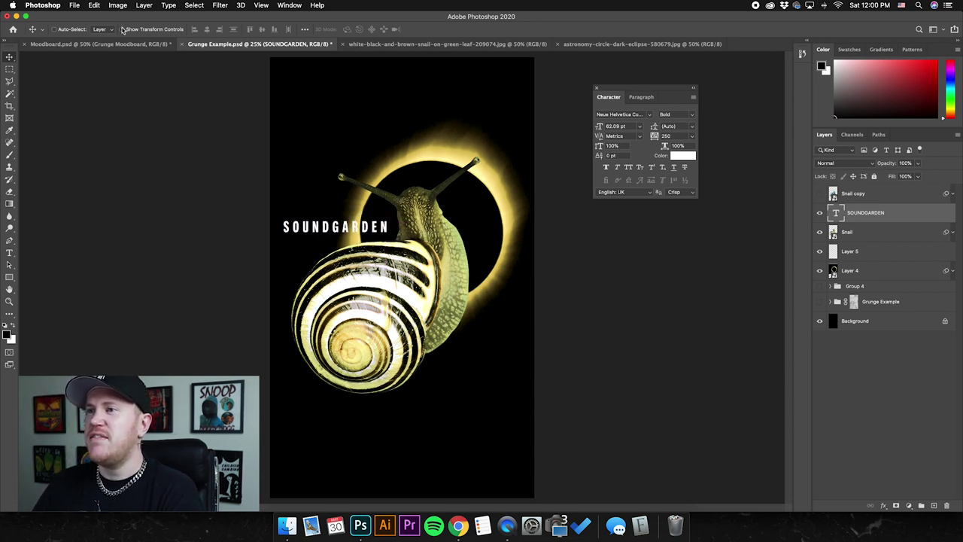
Check the band shirts in the Moodboard document, return to Grunge Example and nudge the SOUNDGARDEN text slightly up
{"action": "left_click", "coordinate": [97, 43]}
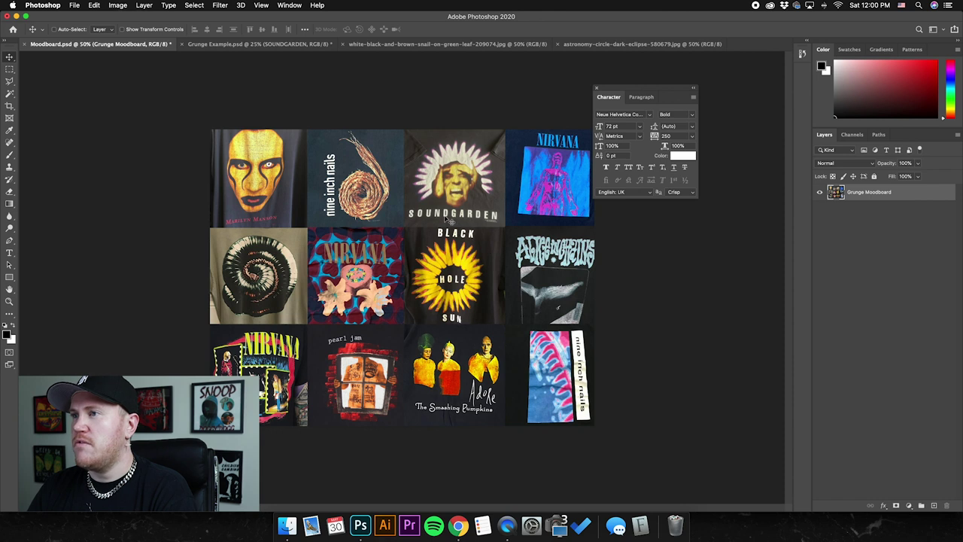
{"action": "left_click", "coordinate": [230, 44]}
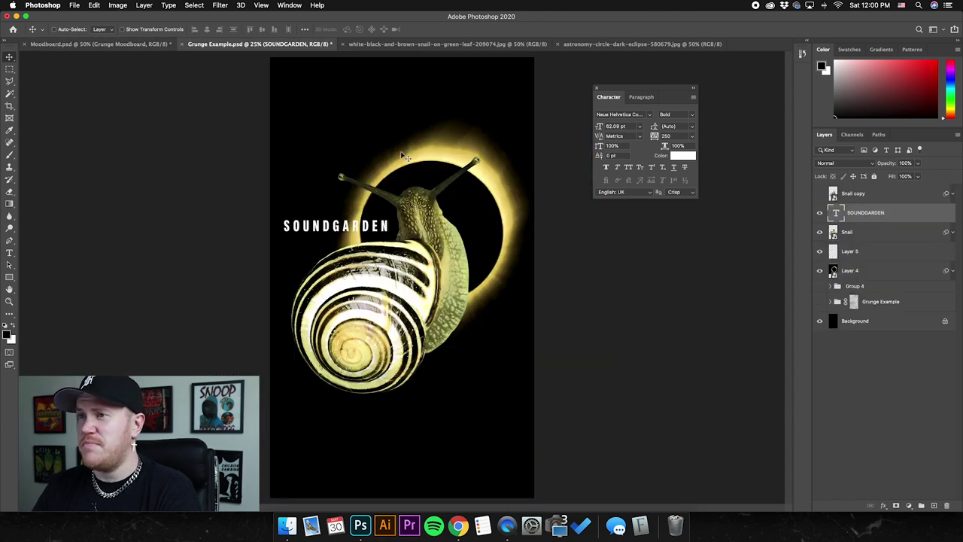
{"action": "key", "text": "Down"}
{"action": "key", "text": "Down"}
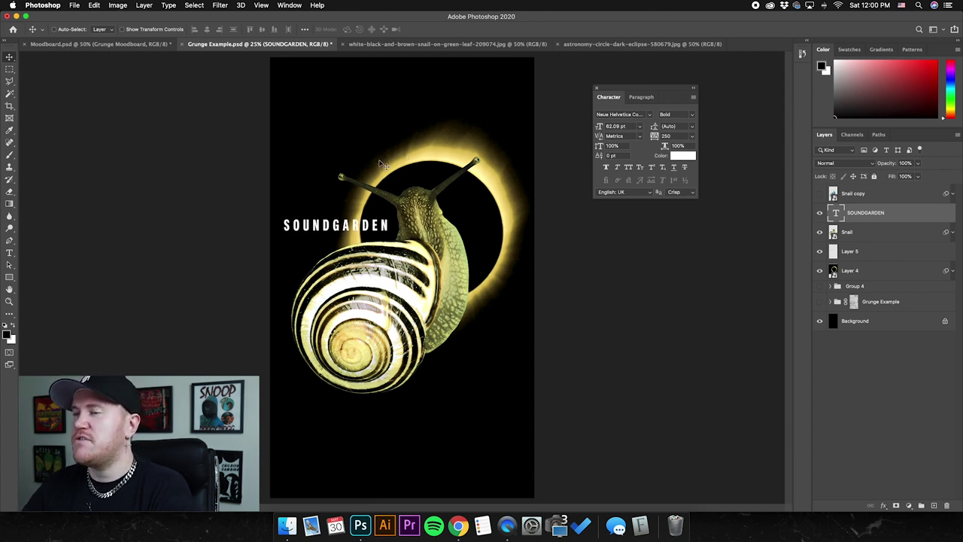
Group the Snail layer, Layer 5 and the eclipse on Layer 4 into one layer group
{"action": "left_click", "coordinate": [869, 235]}
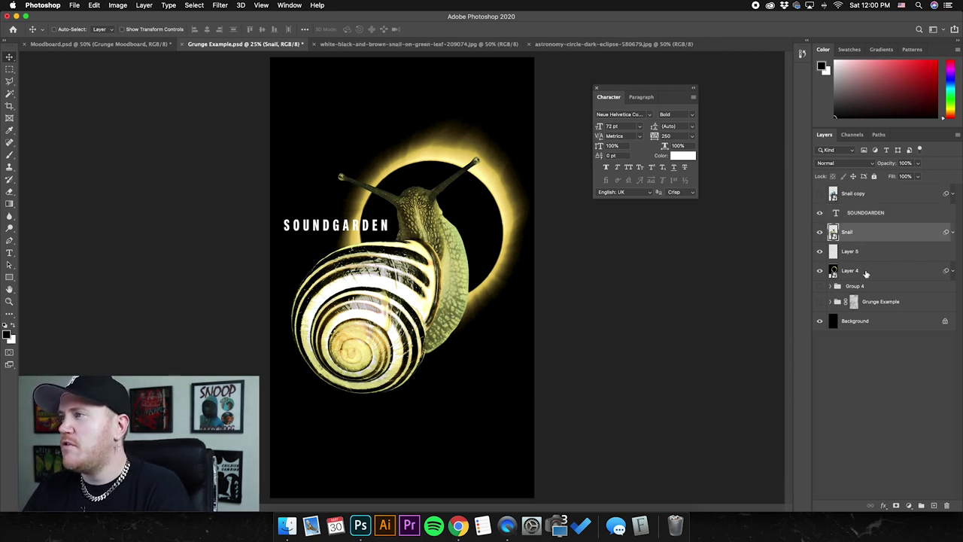
{"action": "left_click", "coordinate": [865, 272], "text": "shift"}
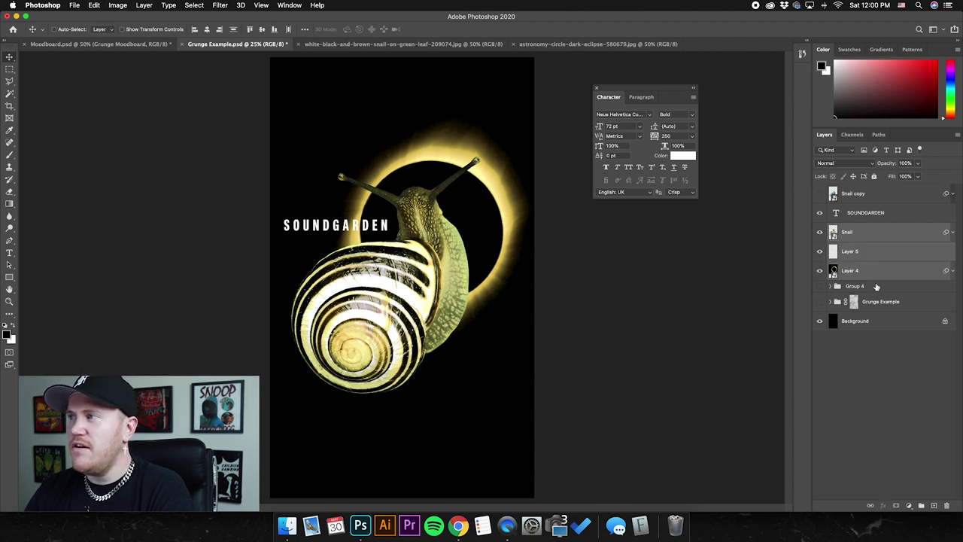
{"action": "left_click", "coordinate": [872, 324]}
{"action": "left_click", "coordinate": [849, 232]}
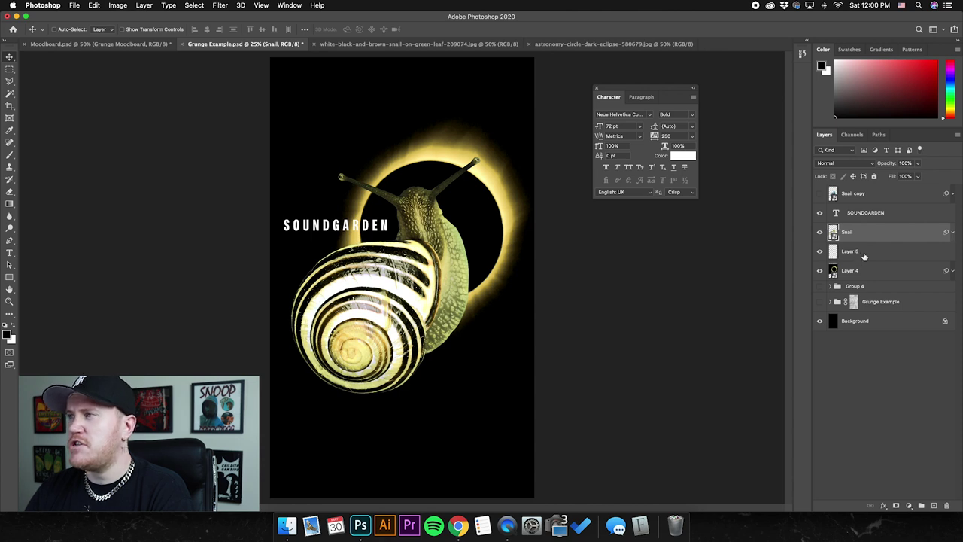
{"action": "left_click", "coordinate": [865, 256], "text": "shift"}
{"action": "left_click", "coordinate": [867, 239]}
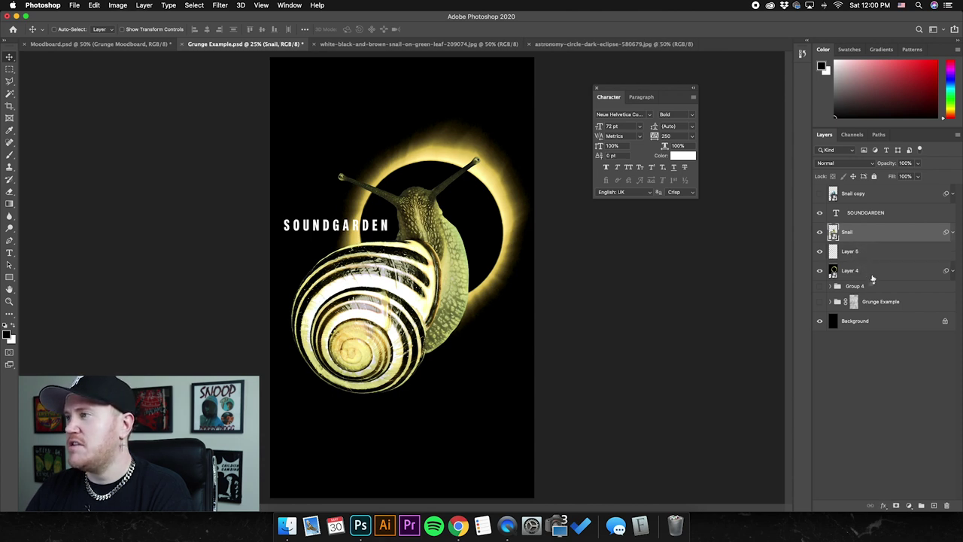
{"action": "left_click", "coordinate": [854, 269], "text": "shift"}
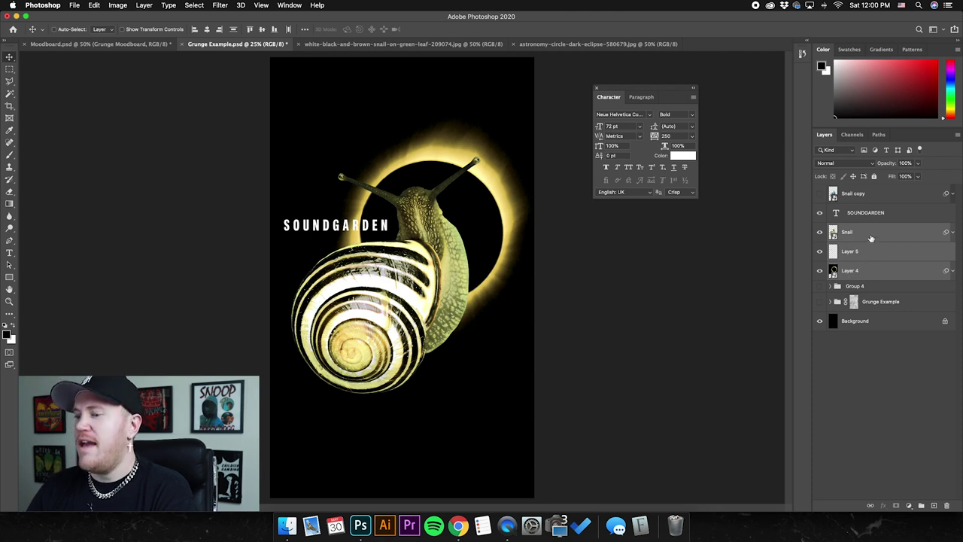
{"action": "key", "text": "super+g"}
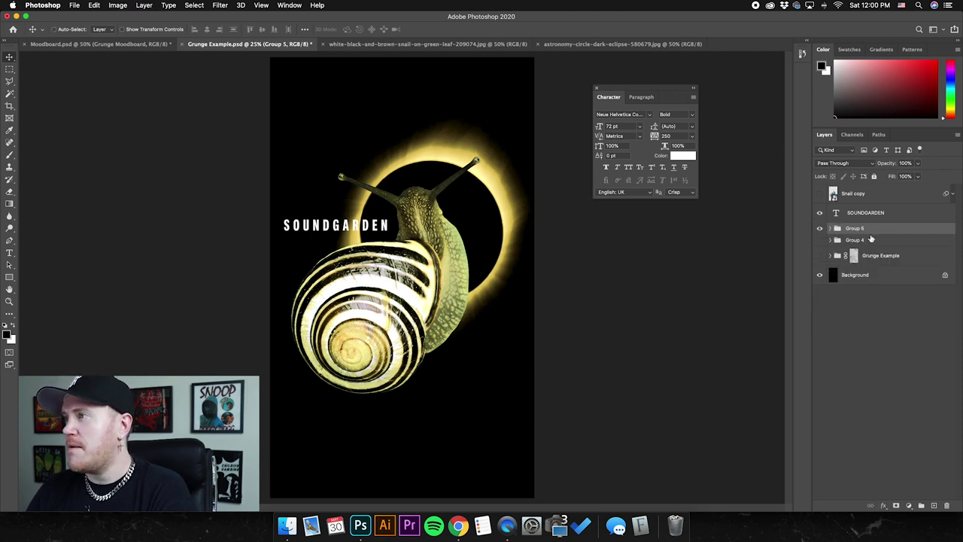
Hide Group 5 to look at Group 4 on its own, and restore only Group 5's visibility
{"action": "left_click", "coordinate": [820, 228]}
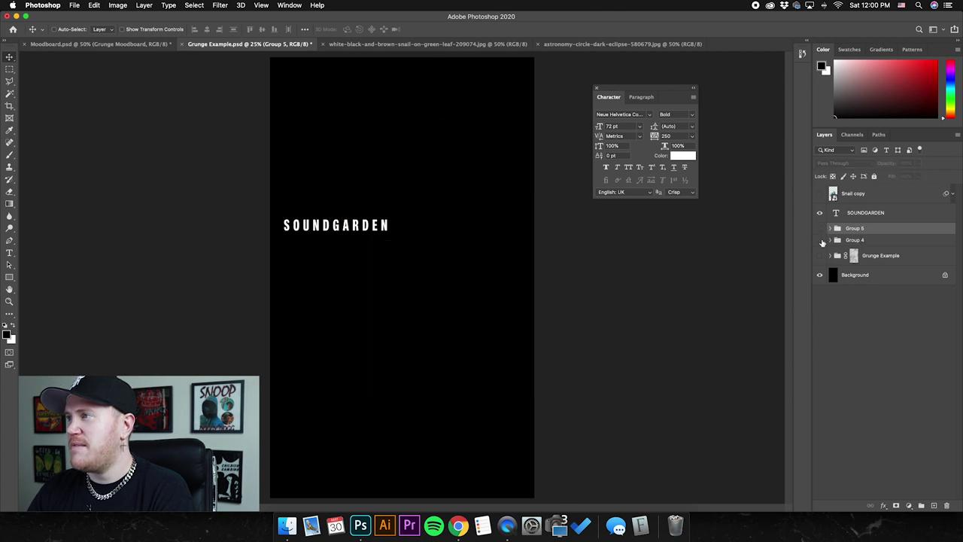
{"action": "left_click", "coordinate": [819, 240]}
{"action": "left_click", "coordinate": [855, 239]}
{"action": "left_click", "coordinate": [819, 239]}
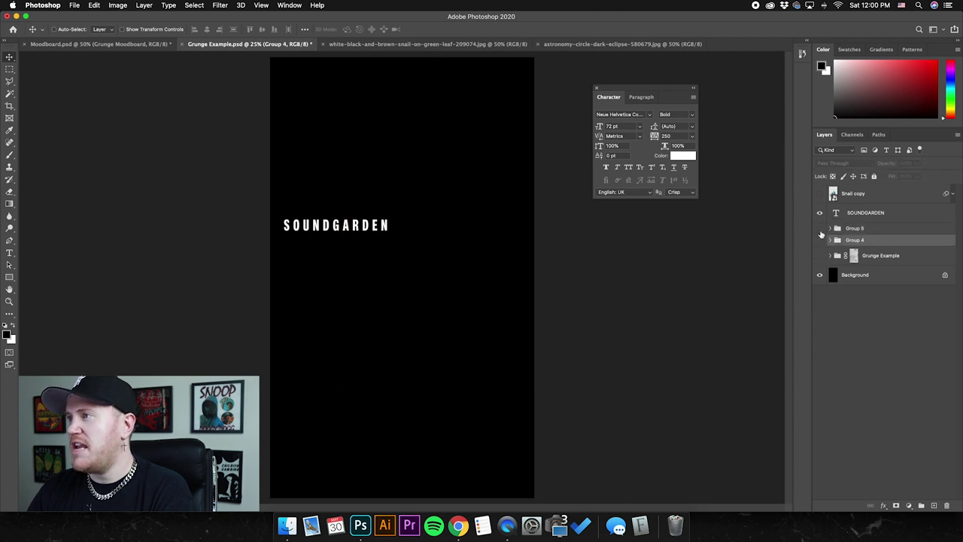
{"action": "left_click", "coordinate": [820, 228]}
Duplicate Group 5 with the original kept hidden as a backup, and convert the copy to a smart object
{"action": "left_click", "coordinate": [885, 230]}
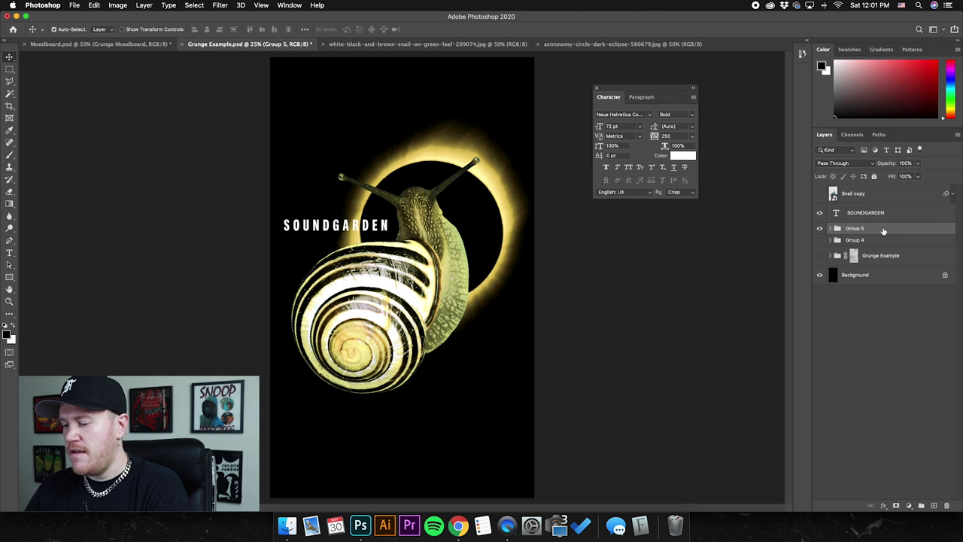
{"action": "key", "text": "super+j"}
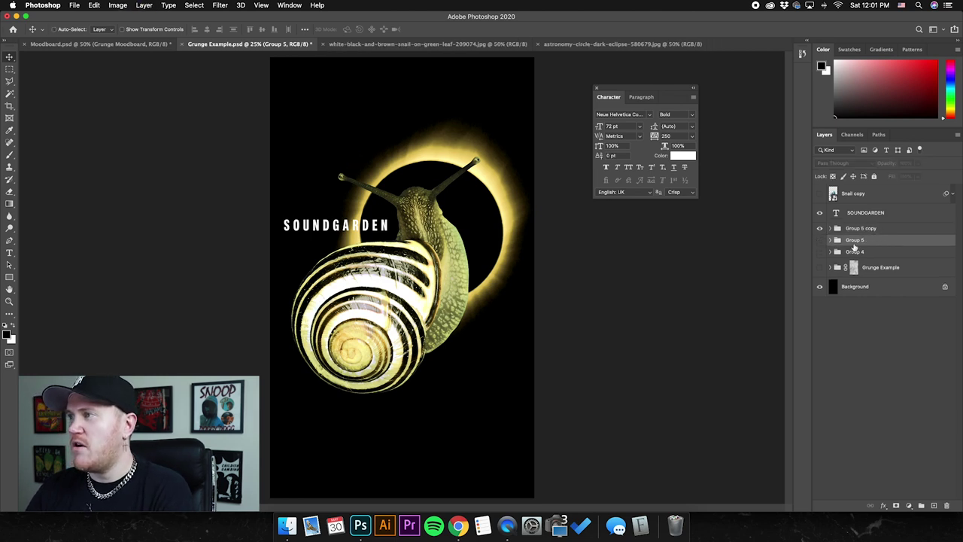
{"action": "left_click", "coordinate": [864, 229]}
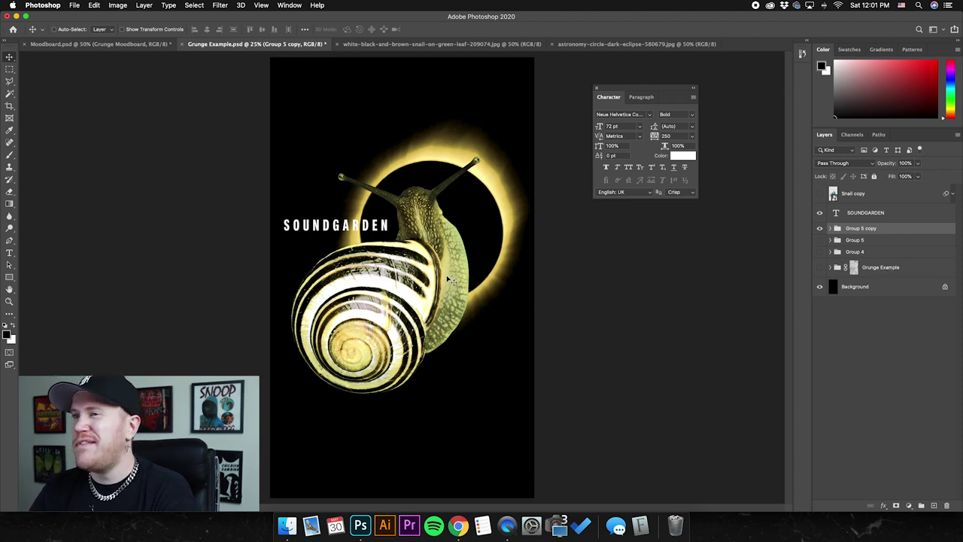
{"action": "right_click", "coordinate": [858, 231]}
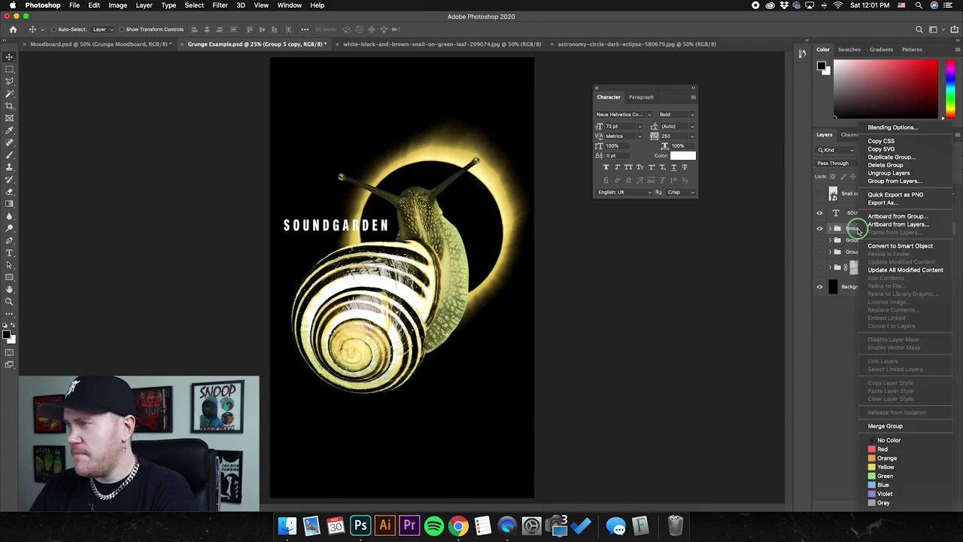
{"action": "left_click", "coordinate": [898, 247]}
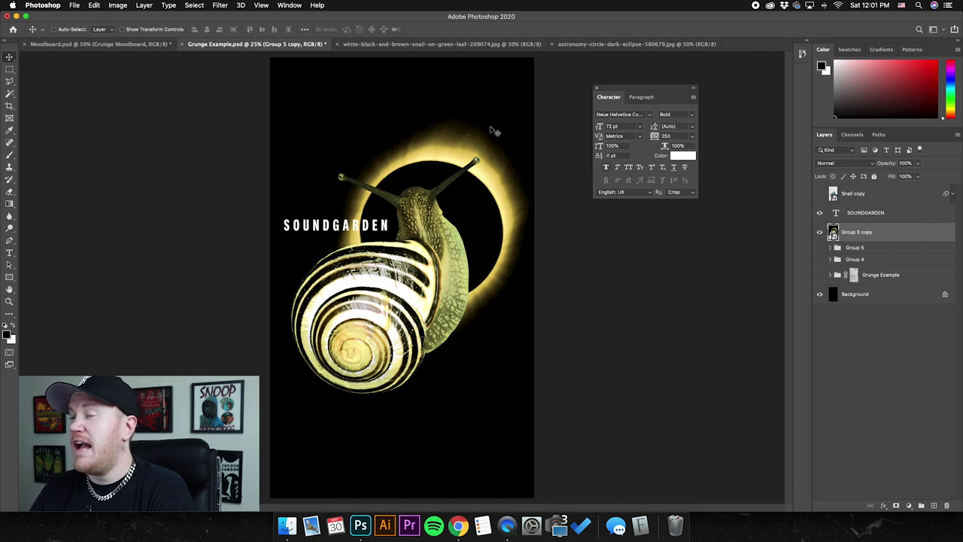
Start a Selective Color adjustment on the Group 5 copy, trying the presets Bootleg Rap 01 and Bootleg Rap 02
{"action": "left_click", "coordinate": [112, 4]}
{"action": "mouse_move", "coordinate": [169, 30]}
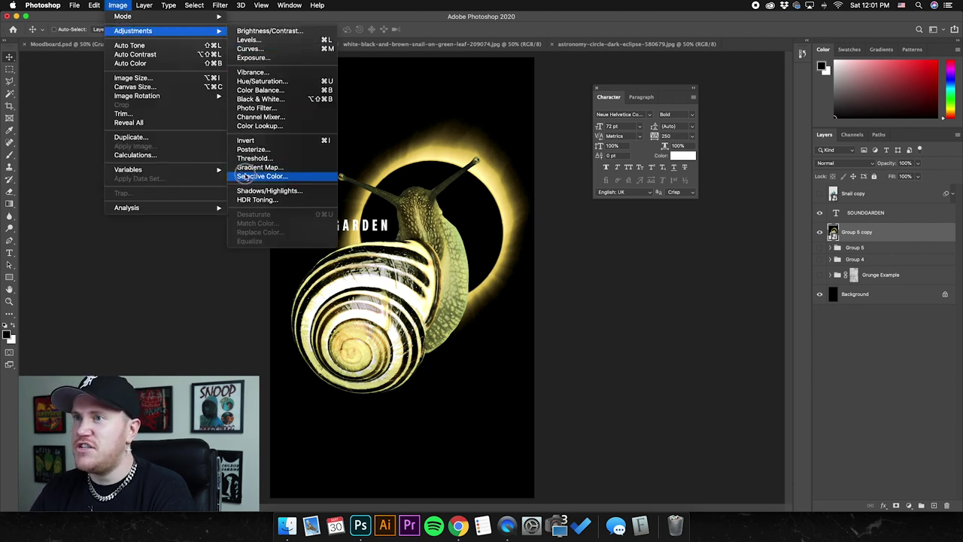
{"action": "left_click", "coordinate": [249, 178]}
{"action": "left_click_drag", "start_coordinate": [594, 196], "coordinate": [597, 224]}
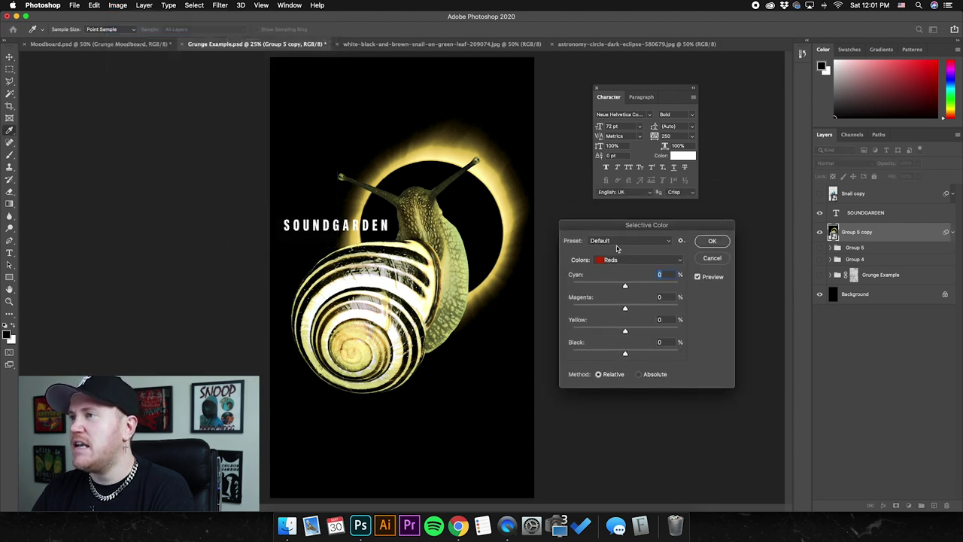
{"action": "left_click", "coordinate": [619, 241]}
{"action": "left_click", "coordinate": [624, 256]}
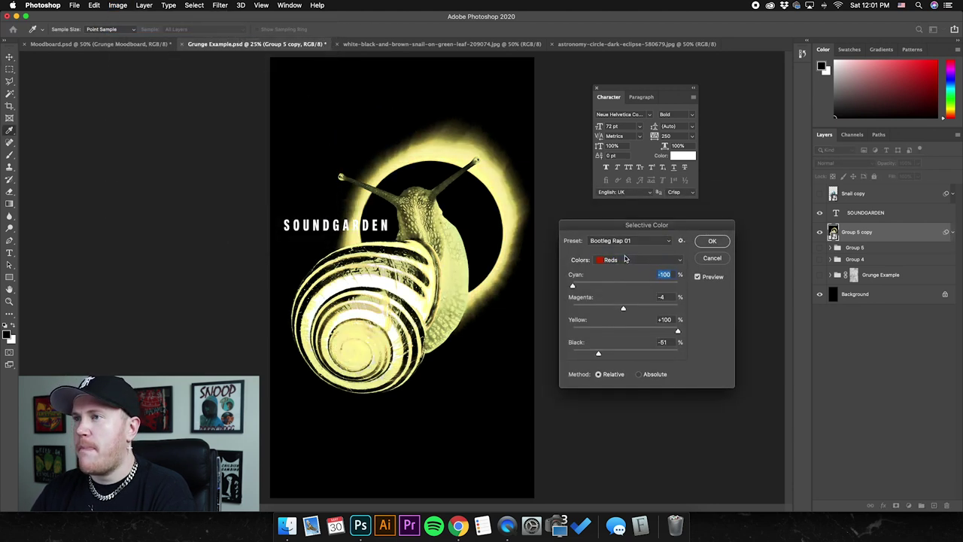
{"action": "left_click", "coordinate": [624, 242]}
{"action": "left_click", "coordinate": [625, 249]}
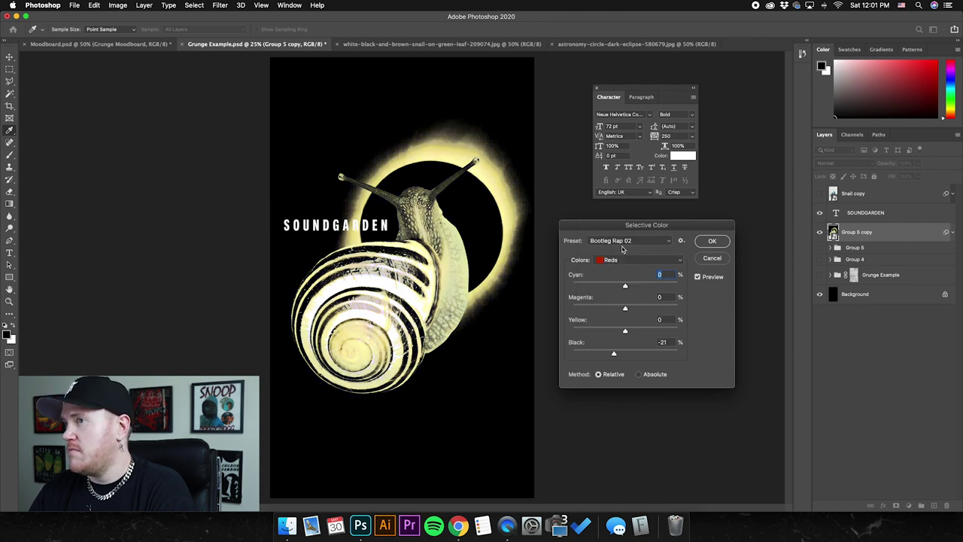
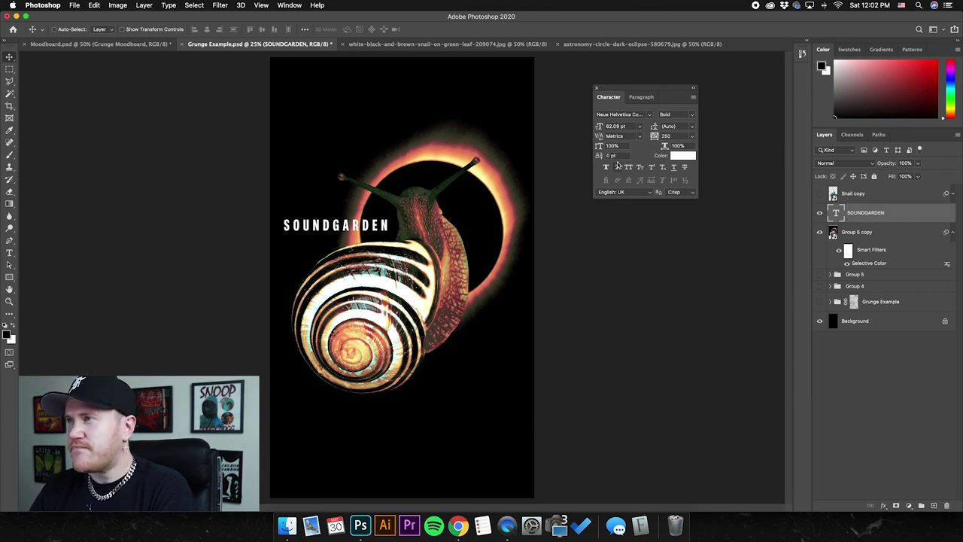
Set the SOUNDGARDEN text layer's blending mode to Difference
{"action": "left_click", "coordinate": [847, 166]}
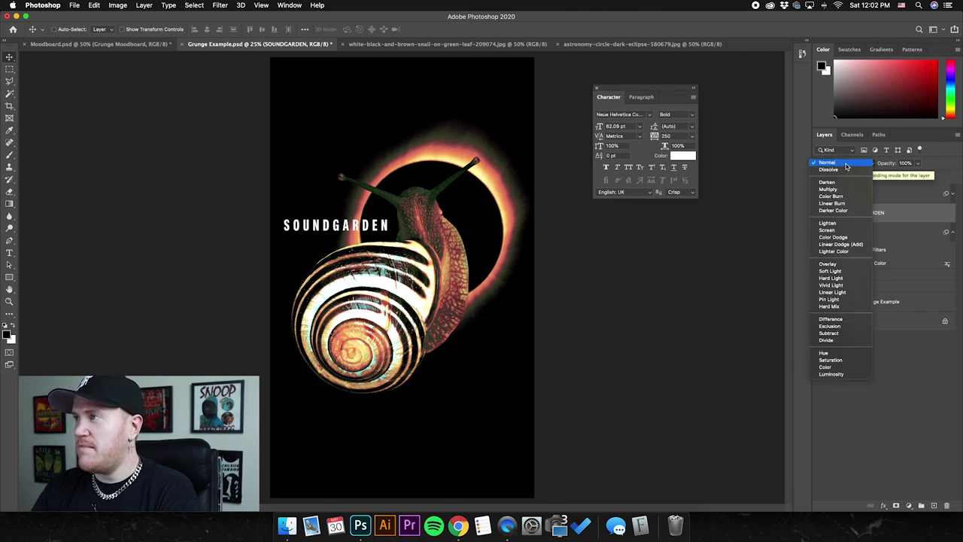
{"action": "left_click", "coordinate": [853, 322]}
{"action": "left_click_drag", "start_coordinate": [387, 224], "coordinate": [388, 225]}
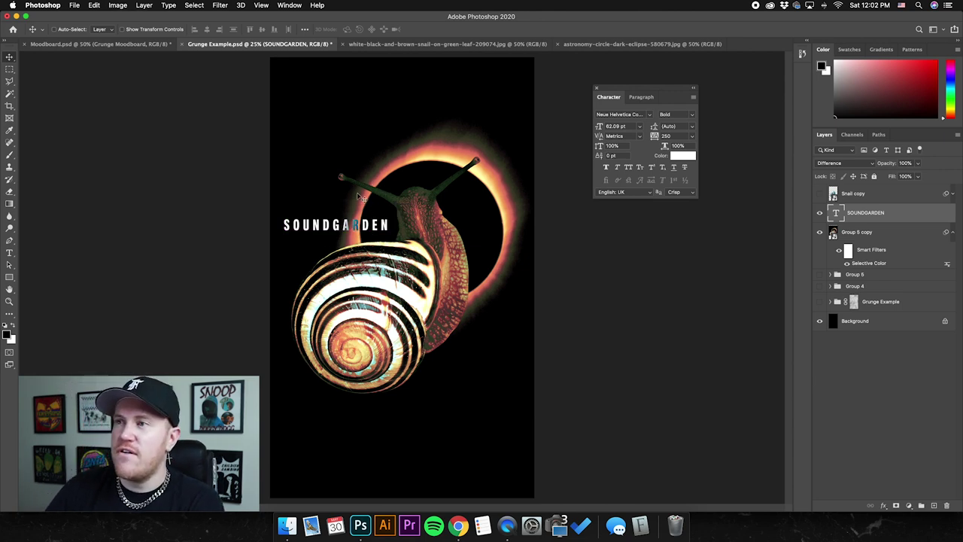
{"action": "left_click_drag", "start_coordinate": [362, 235], "coordinate": [342, 223]}
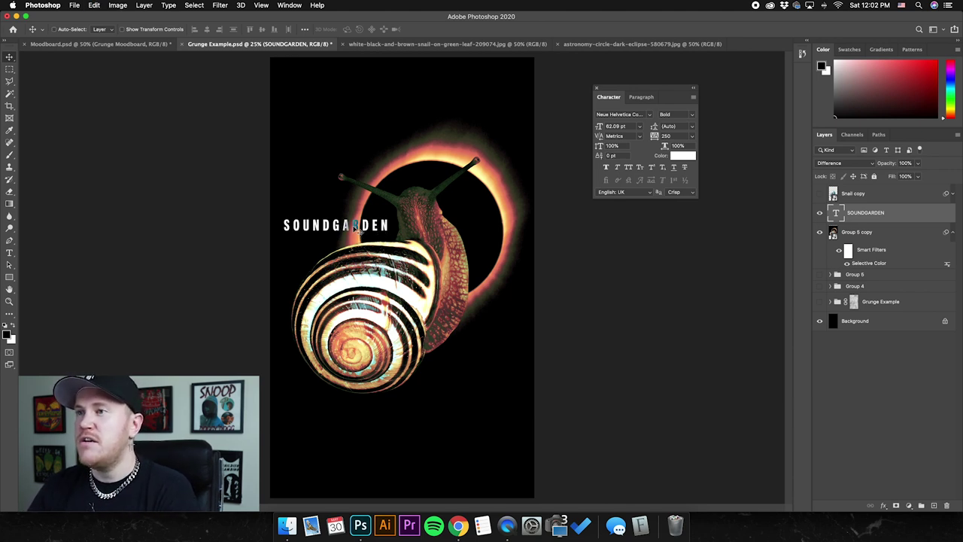
Try inverting the colors of the Group 5 copy smart object, and undo the inversion
{"action": "left_click", "coordinate": [862, 233]}
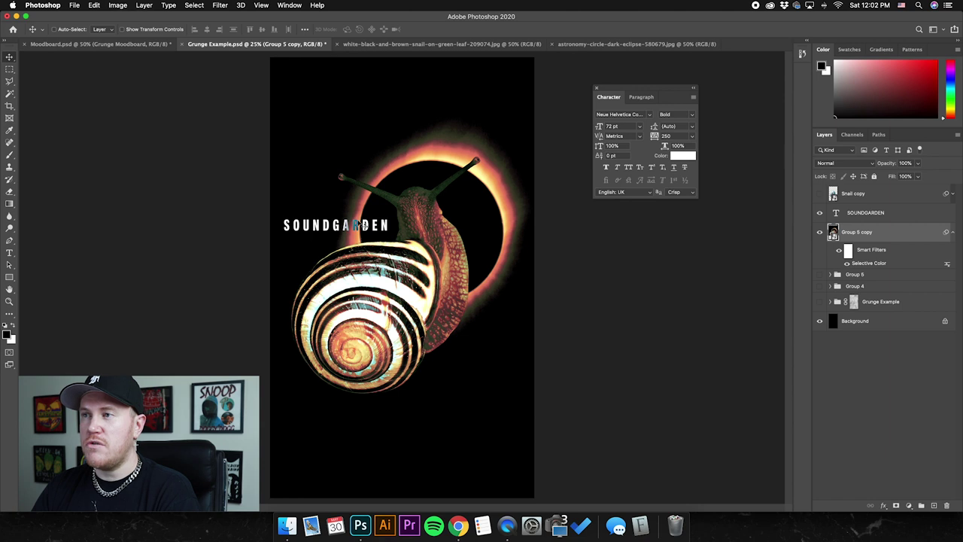
{"action": "key", "text": "super"}
{"action": "key", "text": "super+i"}
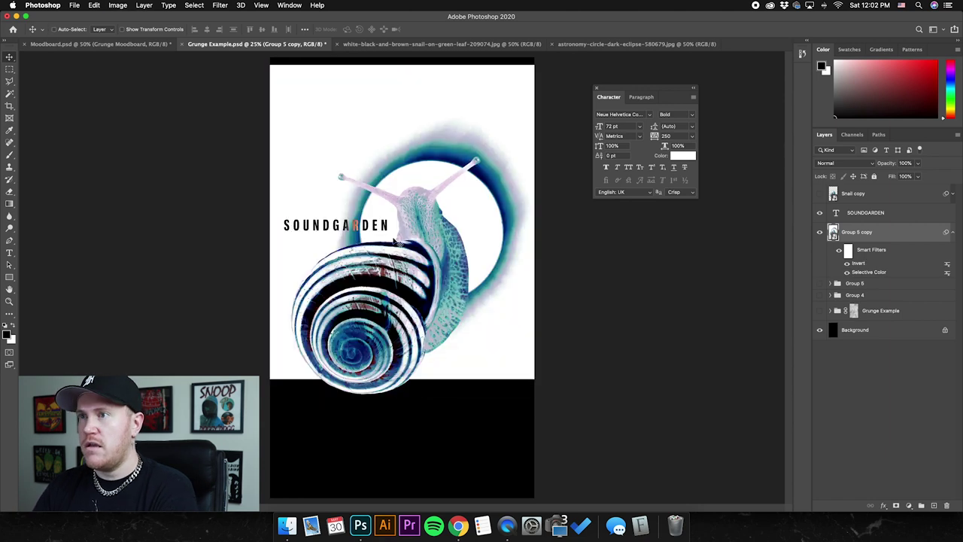
{"action": "key", "text": "super+z"}
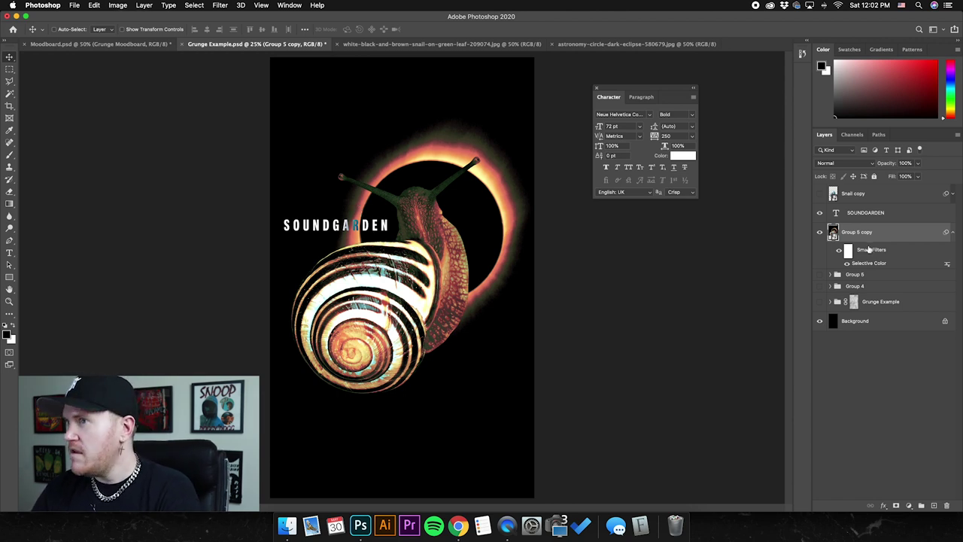
Return the SOUNDGARDEN text's blending mode to Normal, and check the band shirts in the Moodboard document before going back to Grunge Example
{"action": "left_click", "coordinate": [876, 195]}
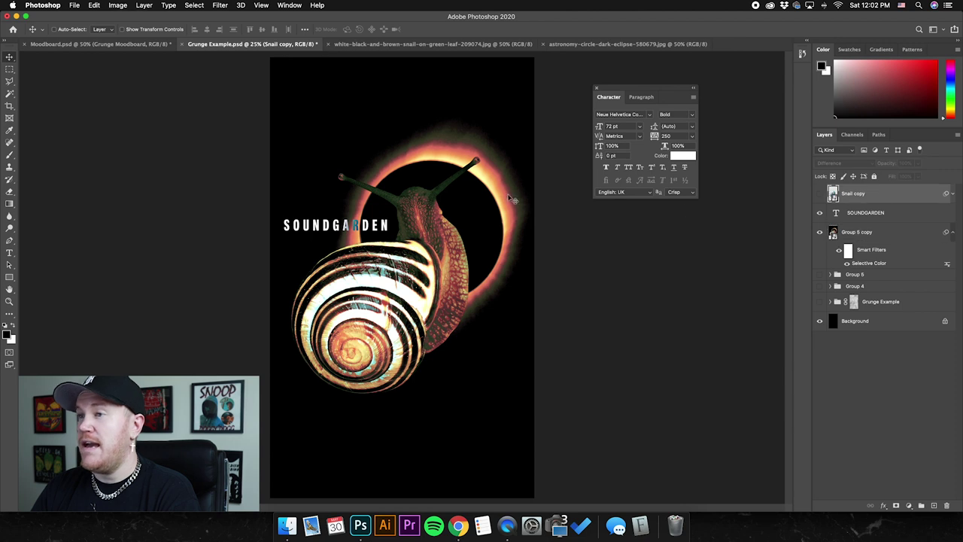
{"action": "left_click", "coordinate": [867, 214]}
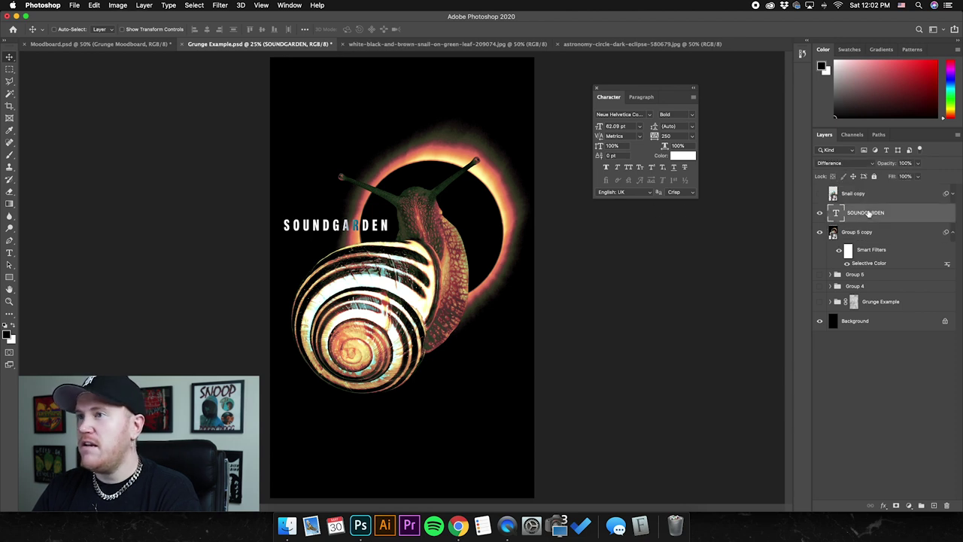
{"action": "left_click", "coordinate": [844, 162]}
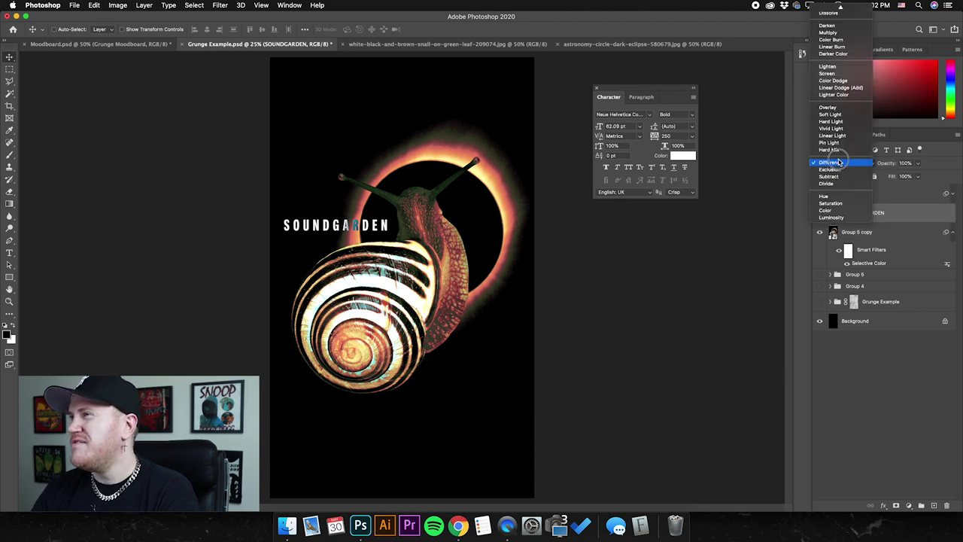
{"action": "left_click", "coordinate": [763, 33]}
{"action": "left_click", "coordinate": [98, 43]}
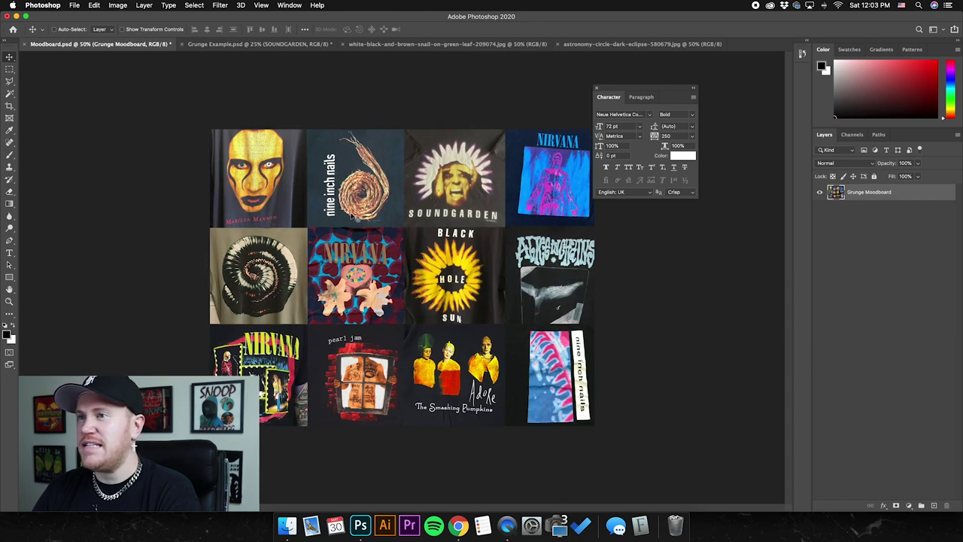
{"action": "left_click", "coordinate": [249, 44]}
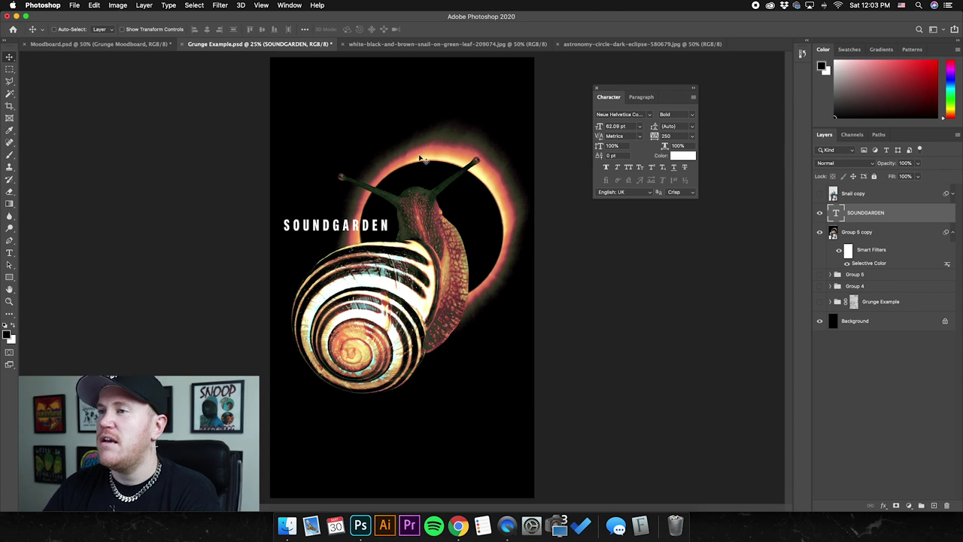
Preview the SOUNDGARDEN text in Difference blending mode once more and switch it back to Normal
{"action": "left_click", "coordinate": [836, 166]}
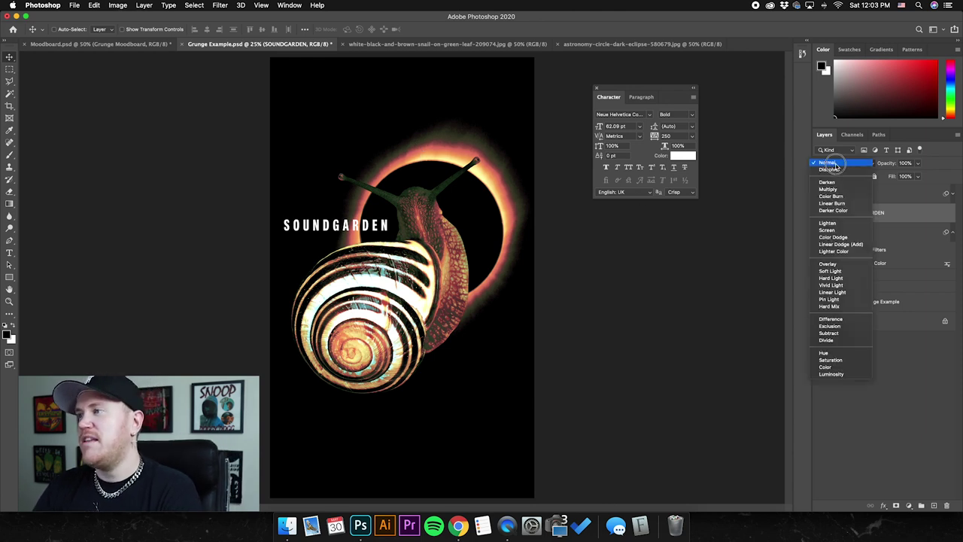
{"action": "left_click", "coordinate": [376, 210]}
{"action": "key", "text": "alt+shift+e"}
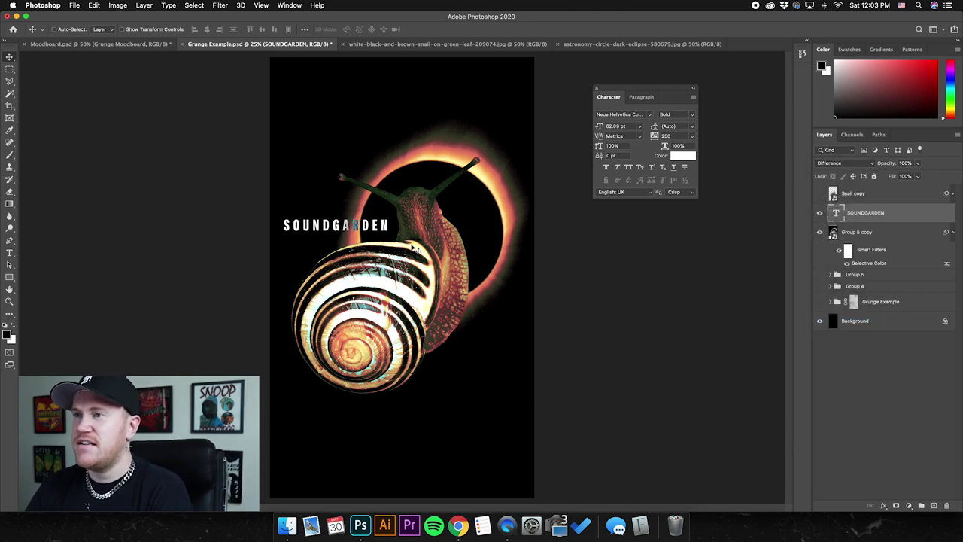
{"action": "key", "text": "alt+shift+n"}
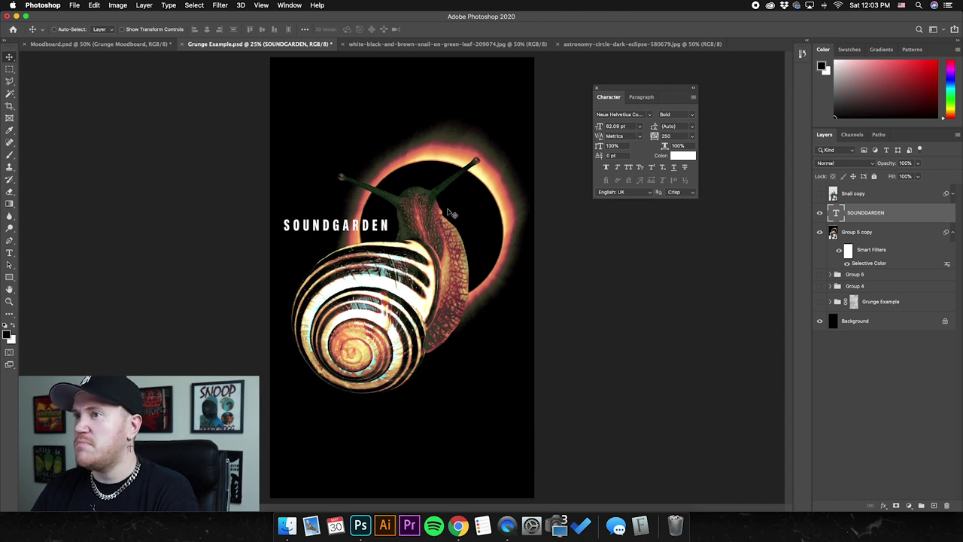
{"action": "left_click", "coordinate": [883, 195]}
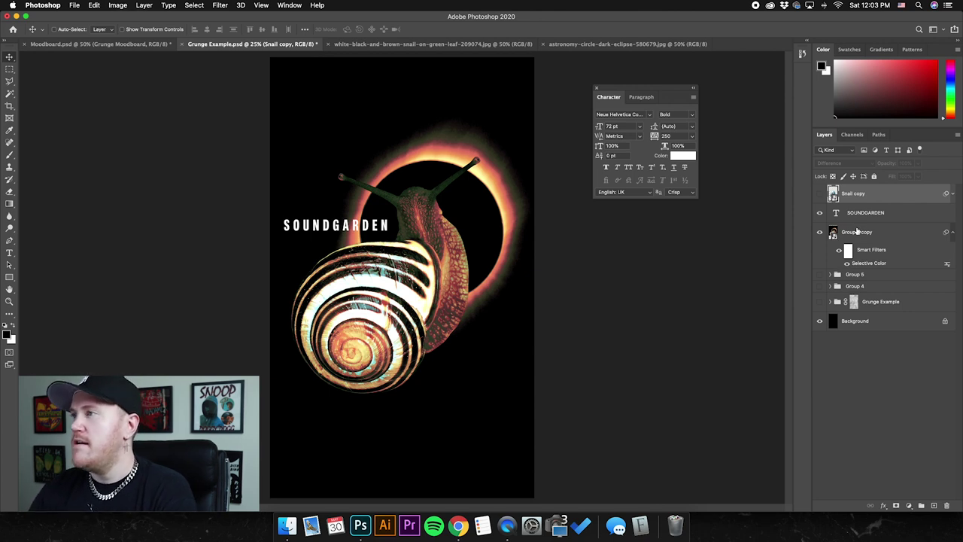
{"action": "left_click", "coordinate": [879, 239]}
{"action": "left_click", "coordinate": [118, 6]}
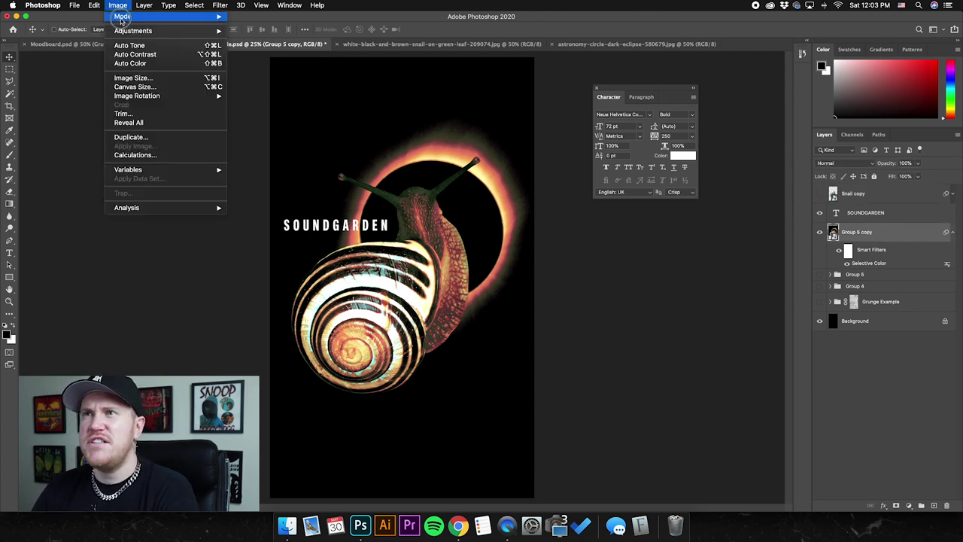
{"action": "mouse_move", "coordinate": [119, 30]}
{"action": "left_click", "coordinate": [268, 31]}
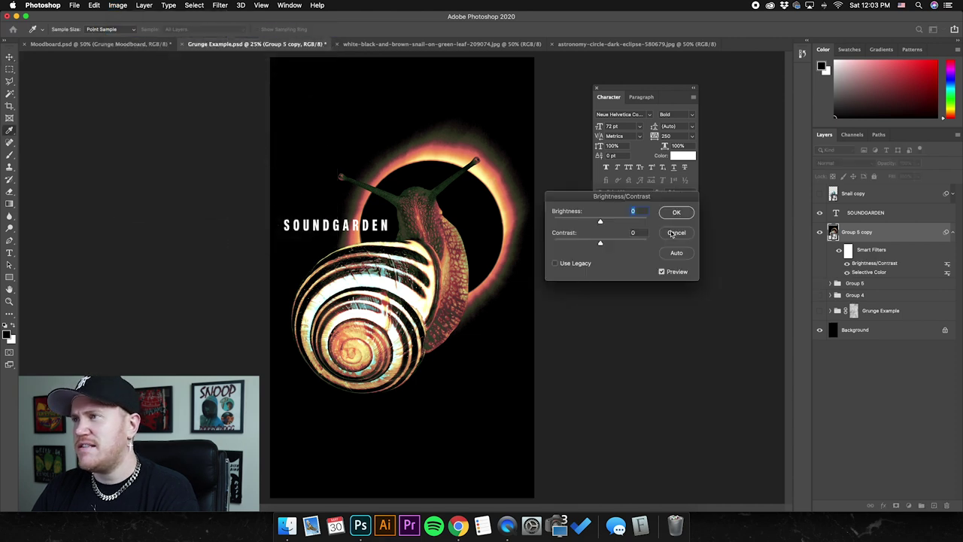
{"action": "key", "text": "Escape"}
Apply a Levels adjustment to the Group 5 copy smart object, adjusting the shadow and highlight input levels slightly
{"action": "left_click", "coordinate": [117, 6]}
{"action": "mouse_move", "coordinate": [119, 30]}
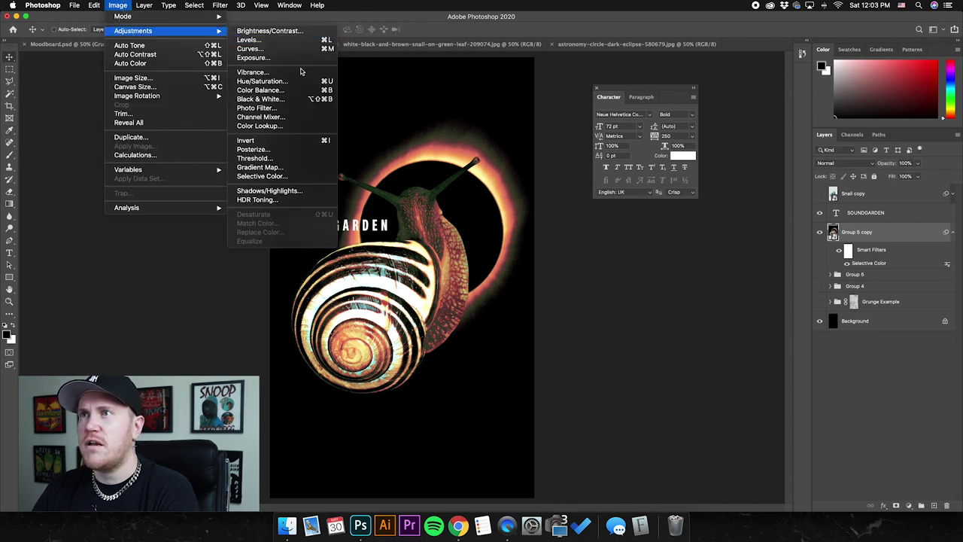
{"action": "left_click", "coordinate": [256, 40]}
{"action": "left_click_drag", "start_coordinate": [602, 240], "coordinate": [623, 261]}
{"action": "left_click_drag", "start_coordinate": [560, 366], "coordinate": [619, 366]}
{"action": "left_click_drag", "start_coordinate": [681, 369], "coordinate": [677, 368]}
{"action": "left_click", "coordinate": [716, 277]}
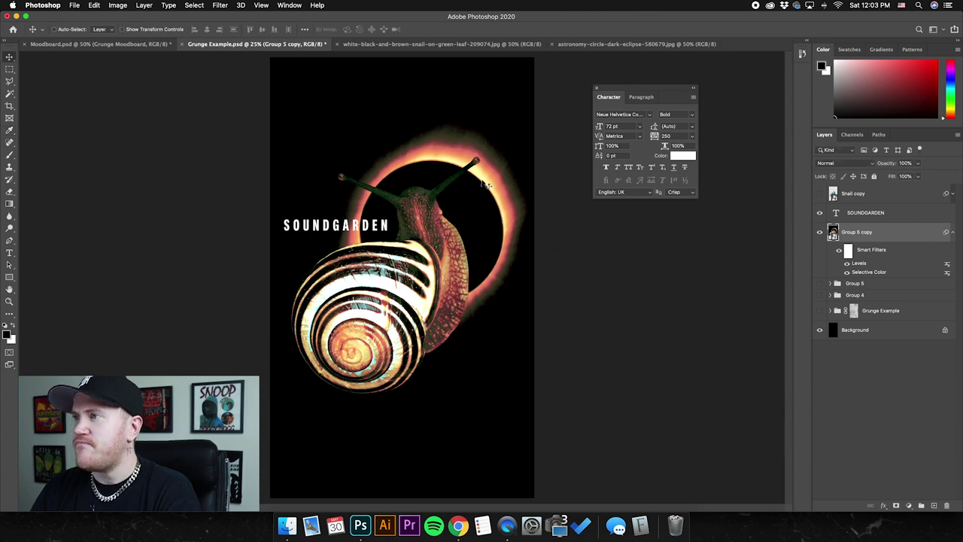
Check the band shirts in the Moodboard document, return to Grunge Example and show the Grunge Example group
{"action": "left_click", "coordinate": [97, 43]}
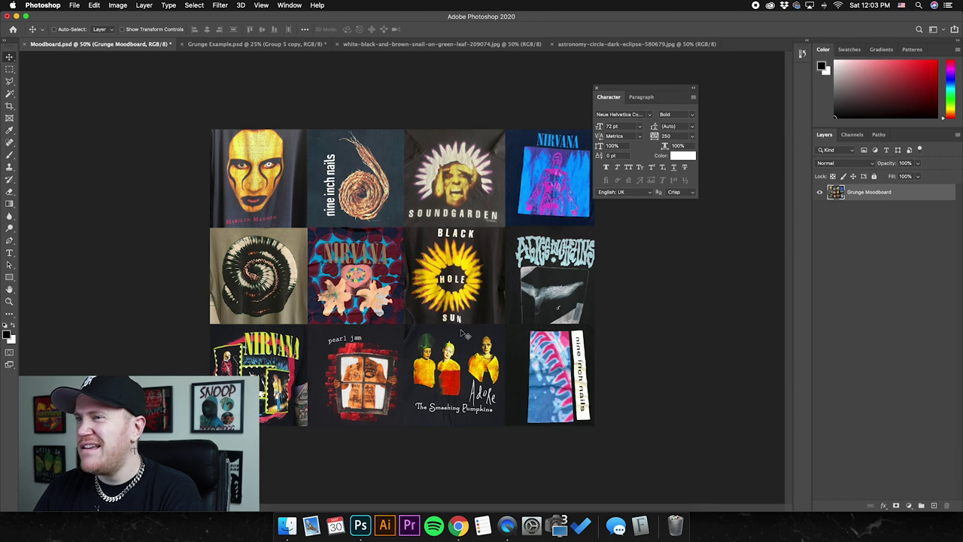
{"action": "left_click", "coordinate": [226, 44]}
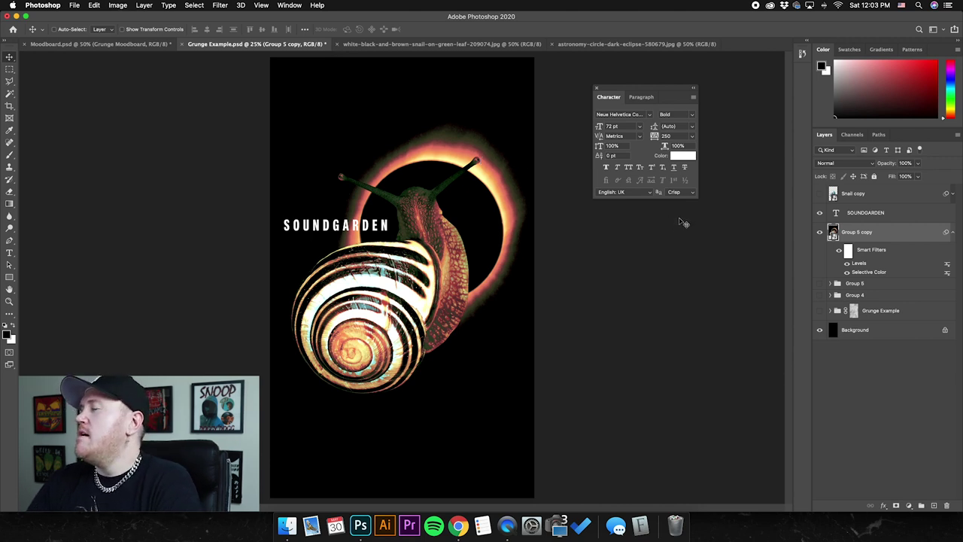
{"action": "left_click", "coordinate": [886, 215]}
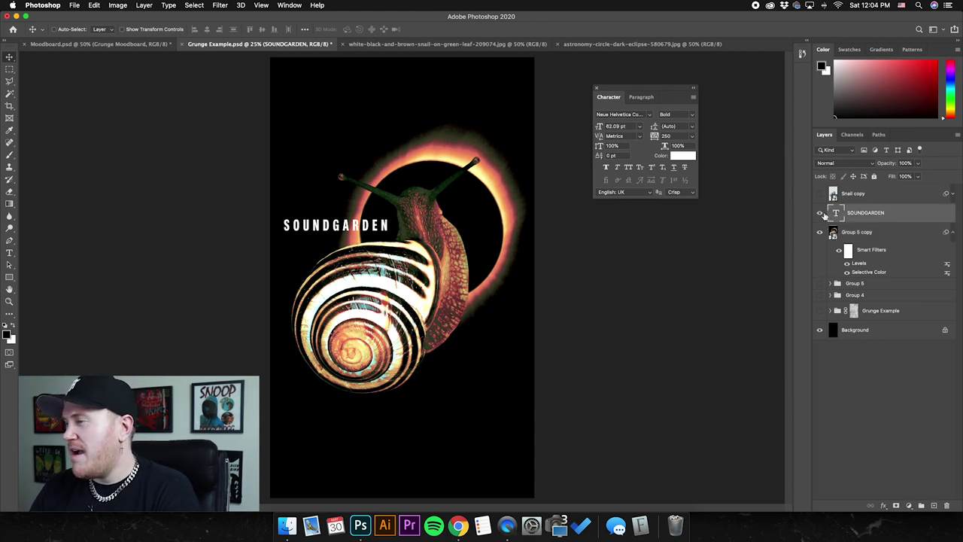
{"action": "left_click", "coordinate": [820, 310]}
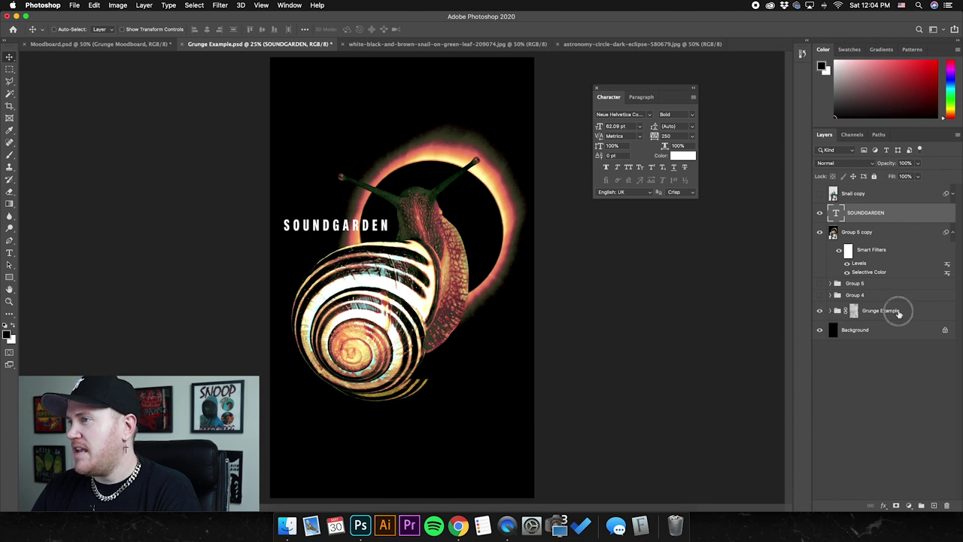
Select and copy the entire grunge texture in the Grunge Example group's layer mask
{"action": "left_click", "coordinate": [899, 312]}
{"action": "left_click", "coordinate": [831, 310]}
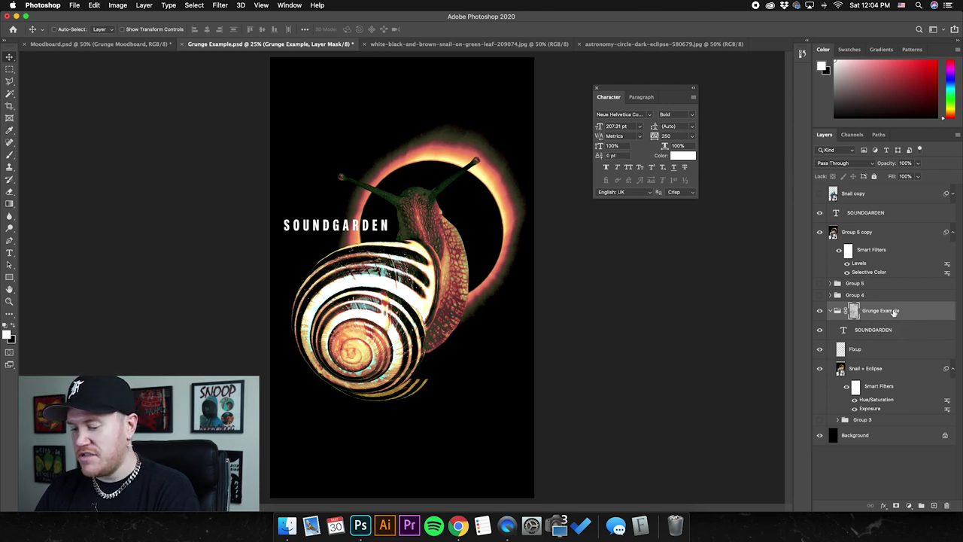
{"action": "key", "text": "super+a"}
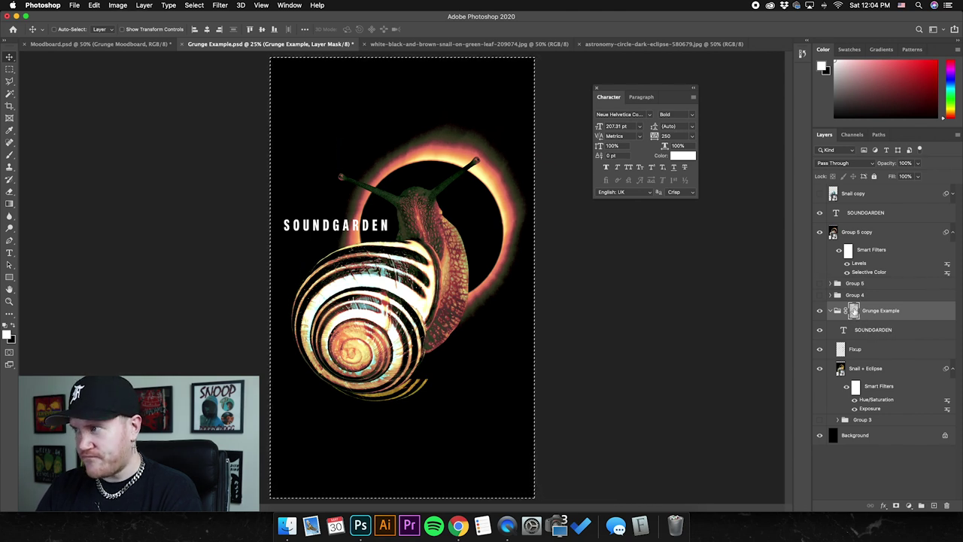
{"action": "left_click", "coordinate": [838, 310]}
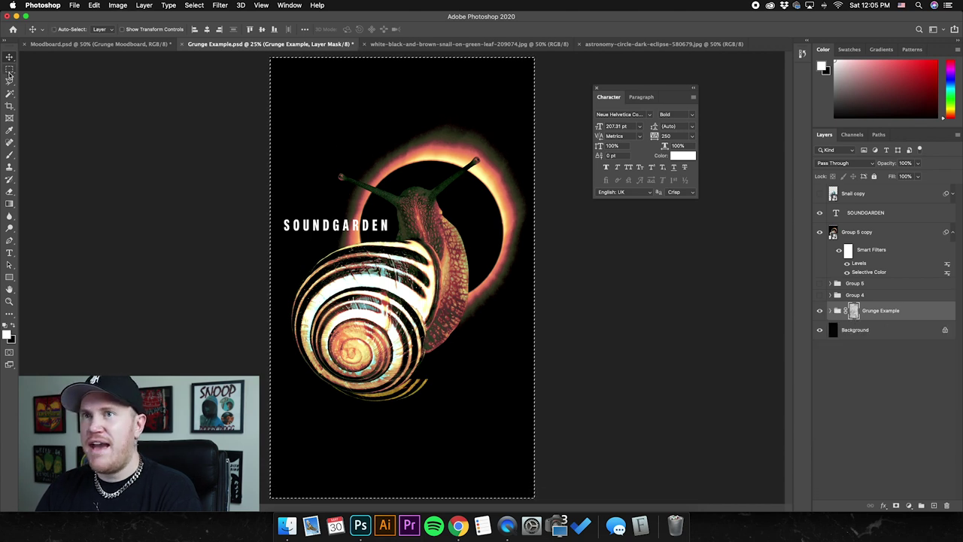
Clear the canvas selection and hide the Grunge Example group
{"action": "key", "text": "m"}
{"action": "right_click", "coordinate": [344, 162]}
{"action": "left_click", "coordinate": [365, 167]}
{"action": "left_click", "coordinate": [854, 193]}
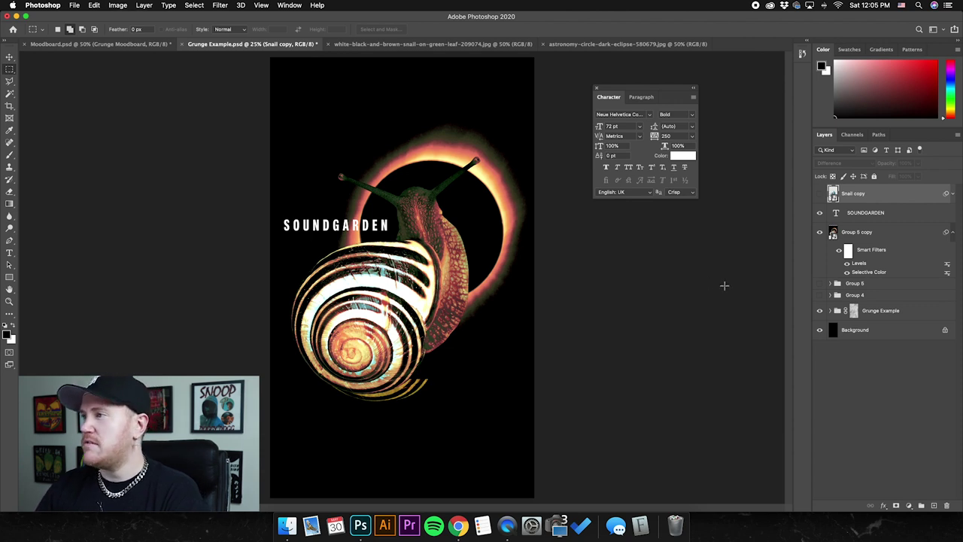
{"action": "left_click", "coordinate": [820, 310]}
Group the SOUNDGARDEN text with the Group 5 copy smart object and add a layer mask to the group
{"action": "left_click", "coordinate": [873, 216]}
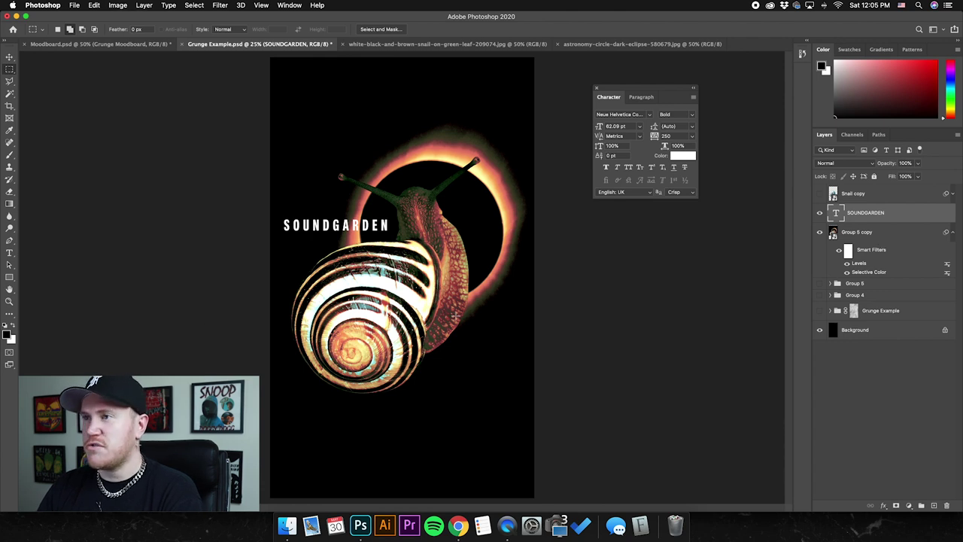
{"action": "left_click", "coordinate": [895, 241], "text": "shift"}
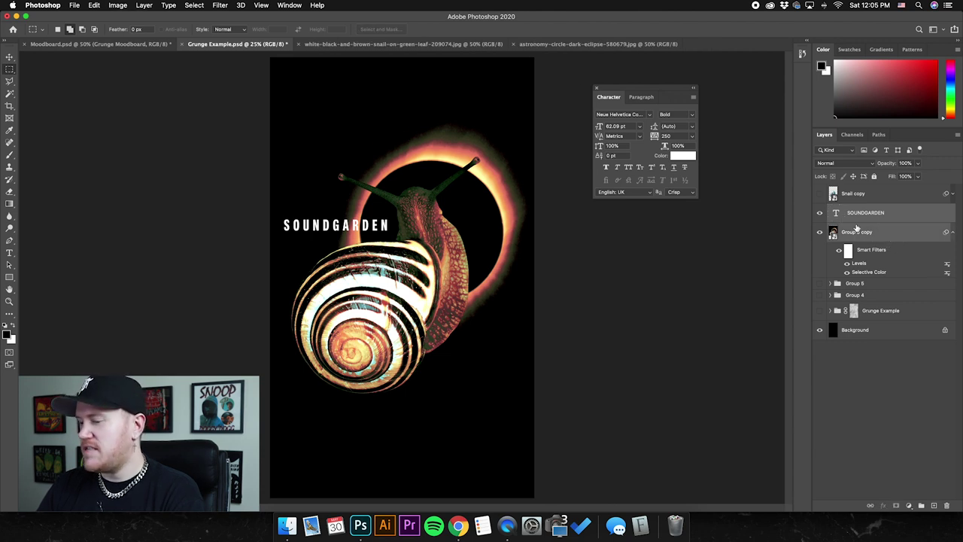
{"action": "key", "text": "super+g"}
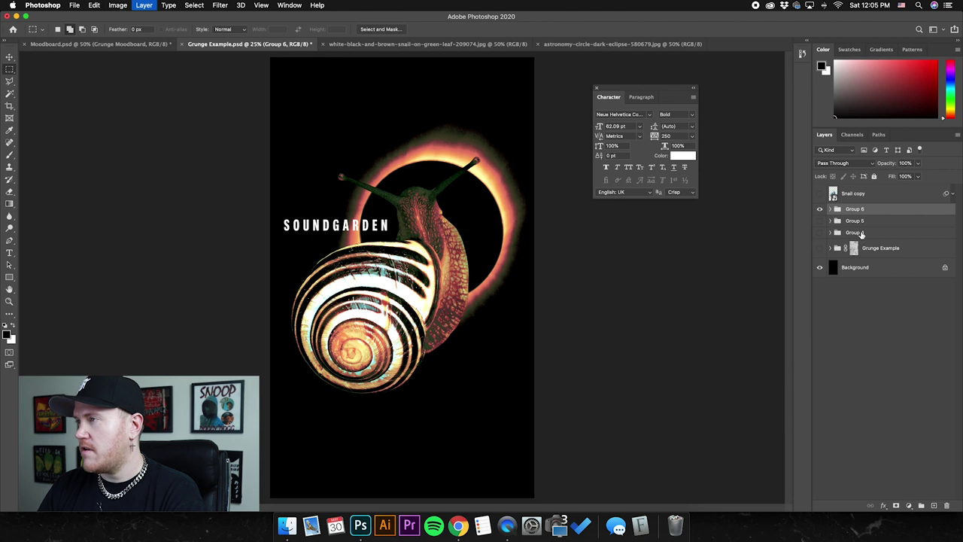
{"action": "left_click", "coordinate": [897, 507]}
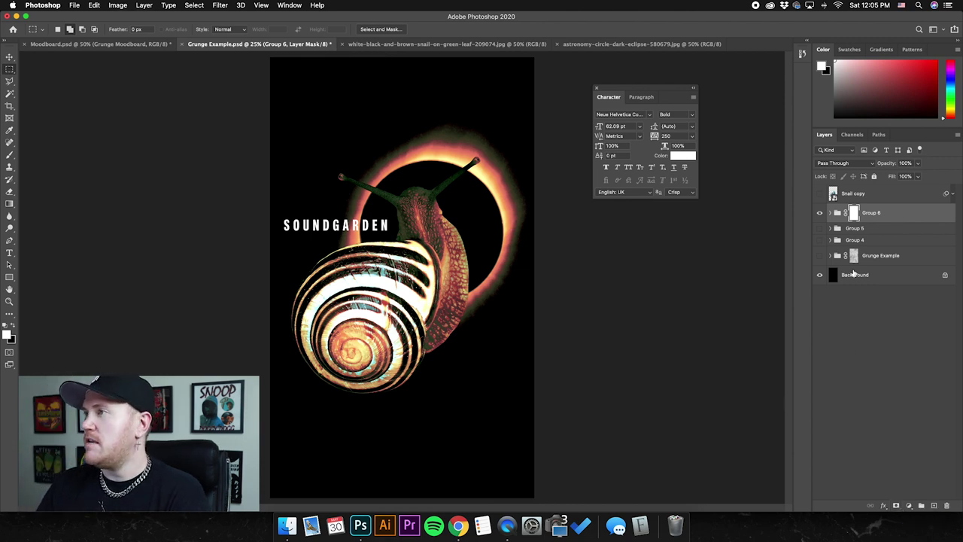
Paste the copied grunge texture into Group 6's layer mask, return to the artwork view and deselect
{"action": "left_click", "coordinate": [854, 214], "text": "alt"}
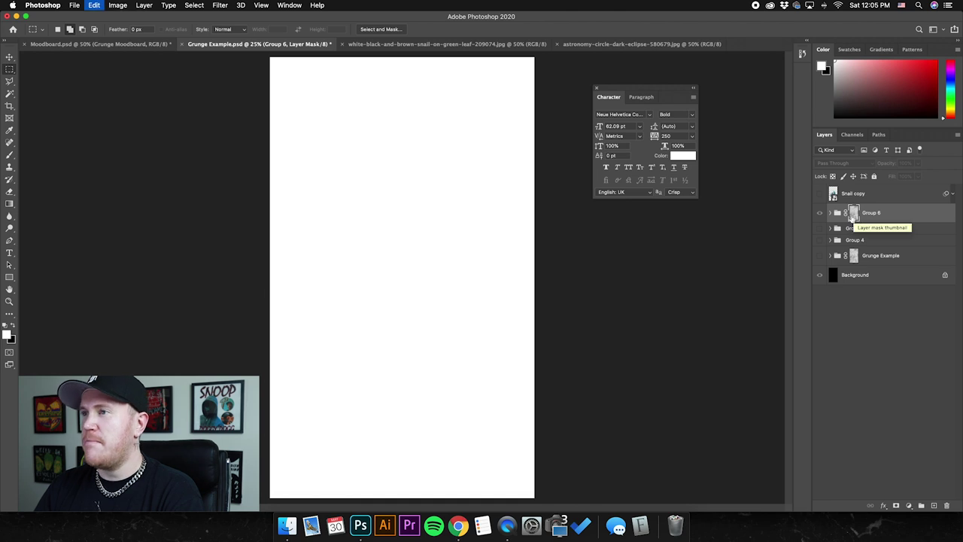
{"action": "key", "text": "super+v"}
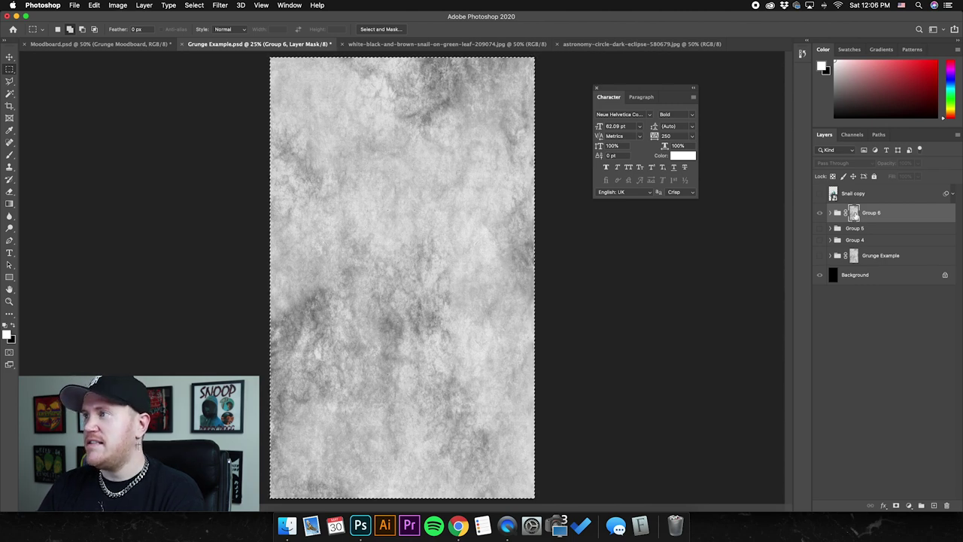
{"action": "left_click", "coordinate": [854, 214], "text": "alt"}
{"action": "right_click", "coordinate": [403, 211]}
{"action": "left_click", "coordinate": [416, 219]}
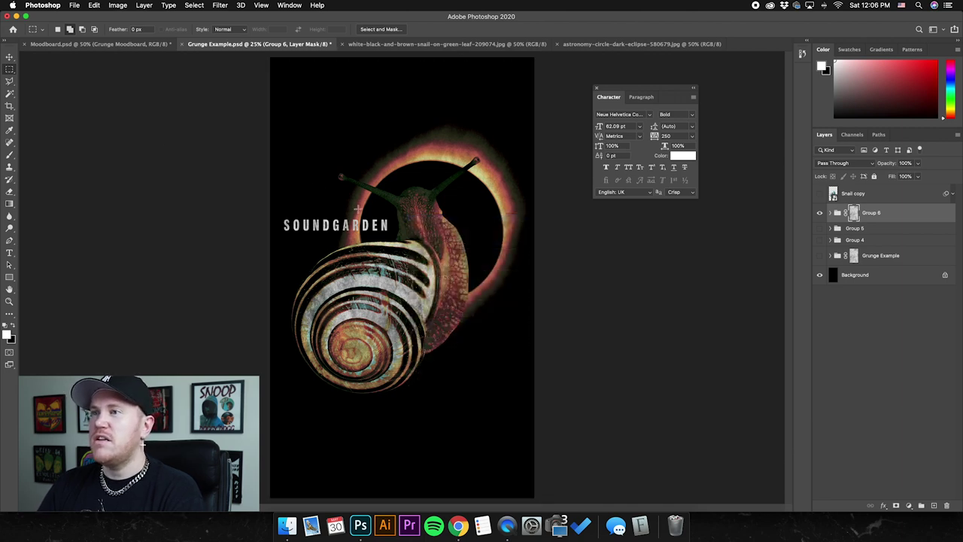
Examine the worn texture on the snail shell and SOUNDGARDEN lettering up close, and return to the full artwork
{"action": "scroll", "coordinate": [446, 324], "scroll_direction": "up", "scroll_amount": 6}
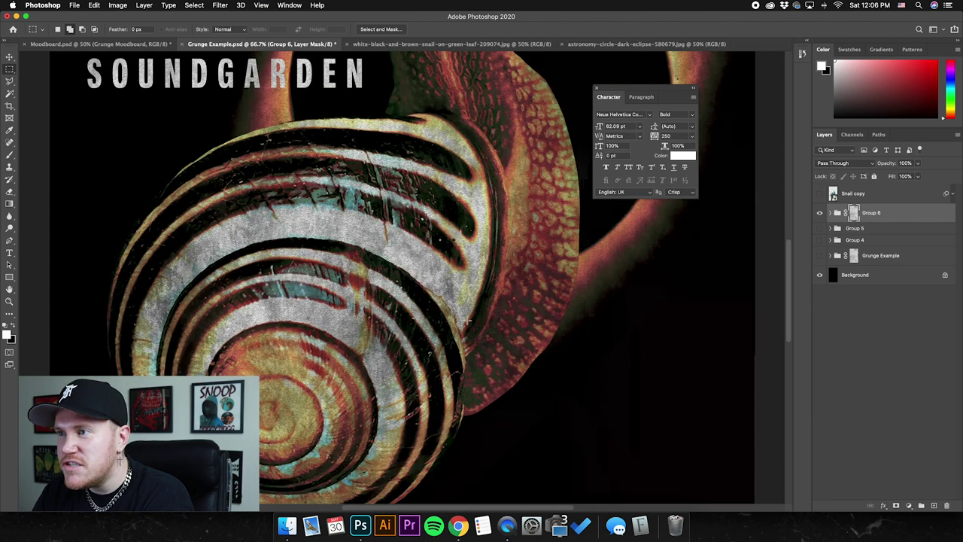
{"action": "key", "text": "super+0"}
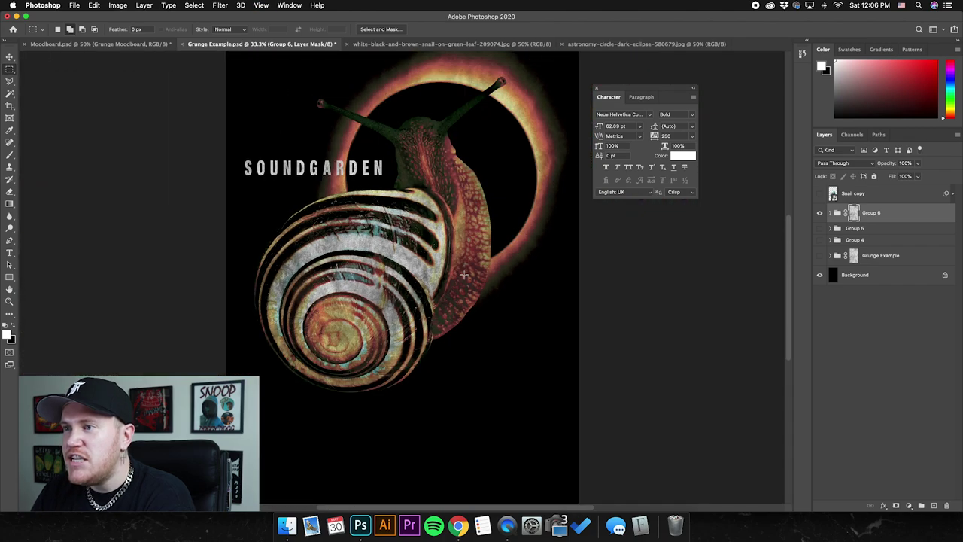
{"action": "key", "text": "super+plus"}
{"action": "key", "text": "super+plus"}
{"action": "key", "text": "super+plus"}
{"action": "key", "text": "super+plus"}
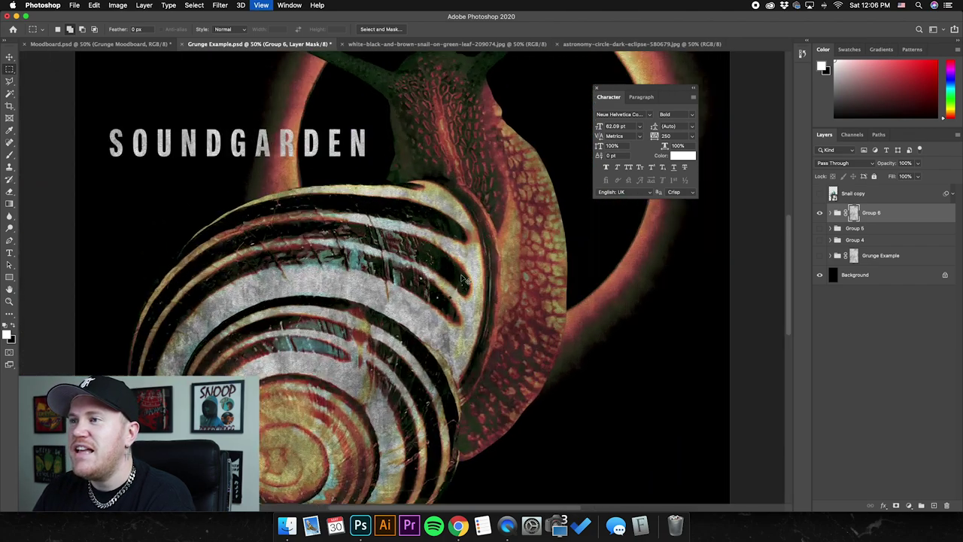
{"action": "key", "text": "super+minus"}
{"action": "key", "text": "super+minus"}
{"action": "key", "text": "super+minus"}
{"action": "key", "text": "super+minus"}
{"action": "key", "text": "super+minus"}
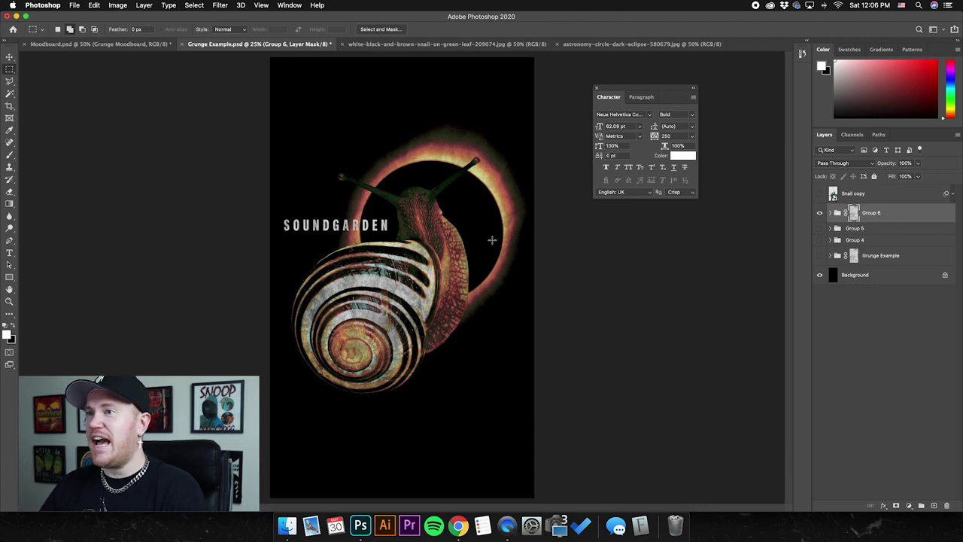
Try Difference blending mode on the SOUNDGARDEN text inside Group 6 and undo it
{"action": "left_click", "coordinate": [830, 213]}
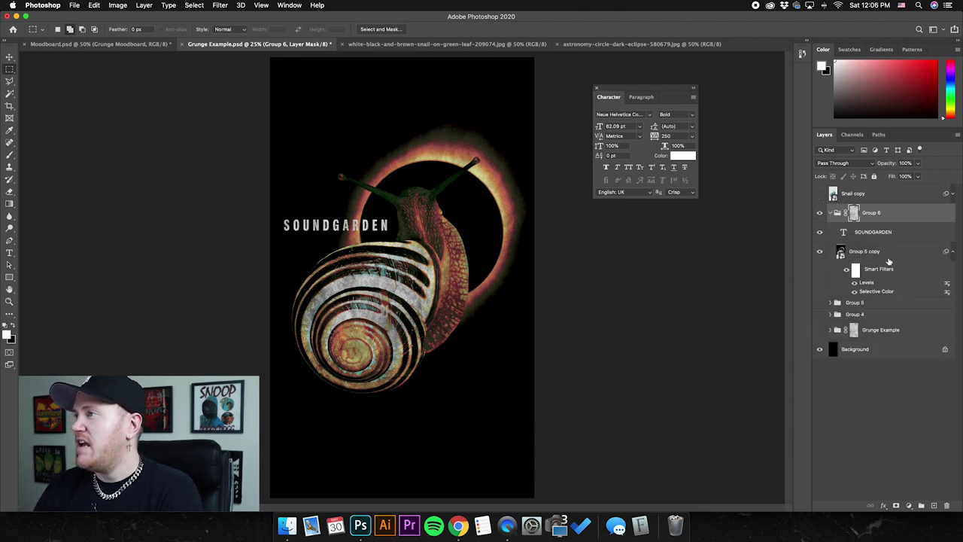
{"action": "left_click", "coordinate": [894, 233]}
{"action": "left_click", "coordinate": [843, 163]}
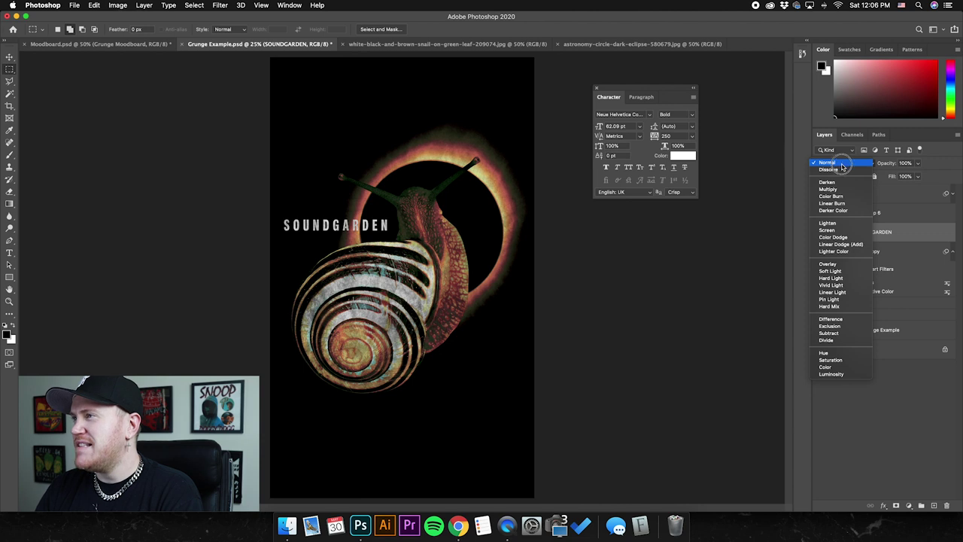
{"action": "left_click", "coordinate": [843, 323]}
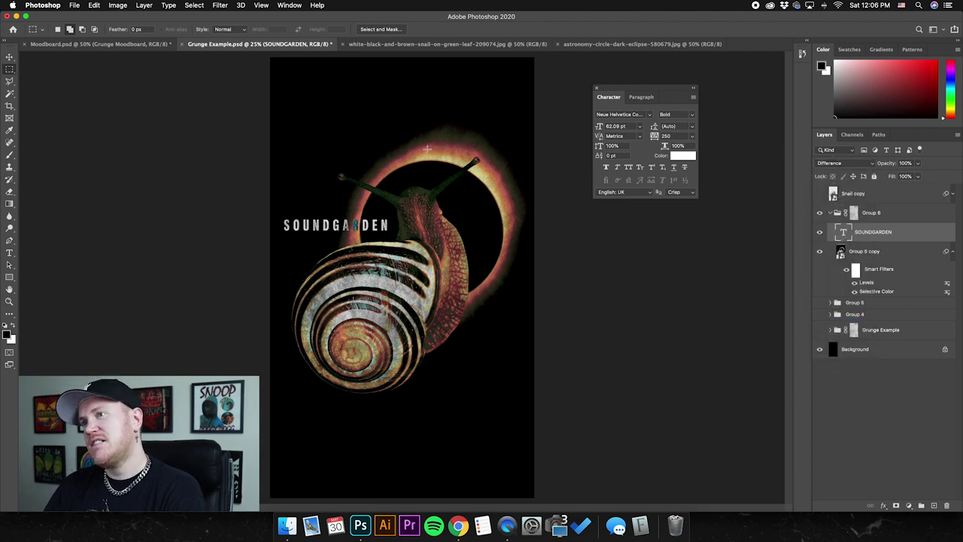
{"action": "key", "text": "super+z"}
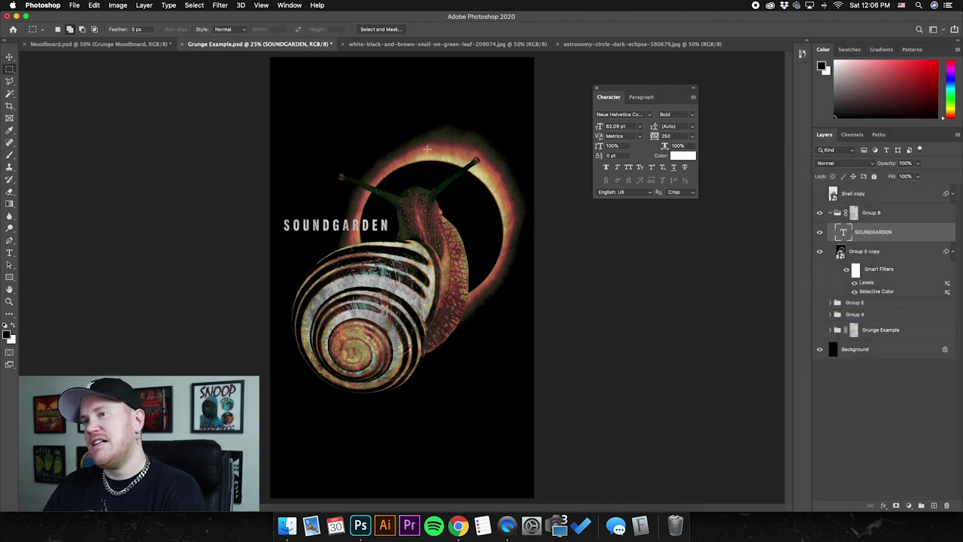
{"action": "key", "text": "v"}
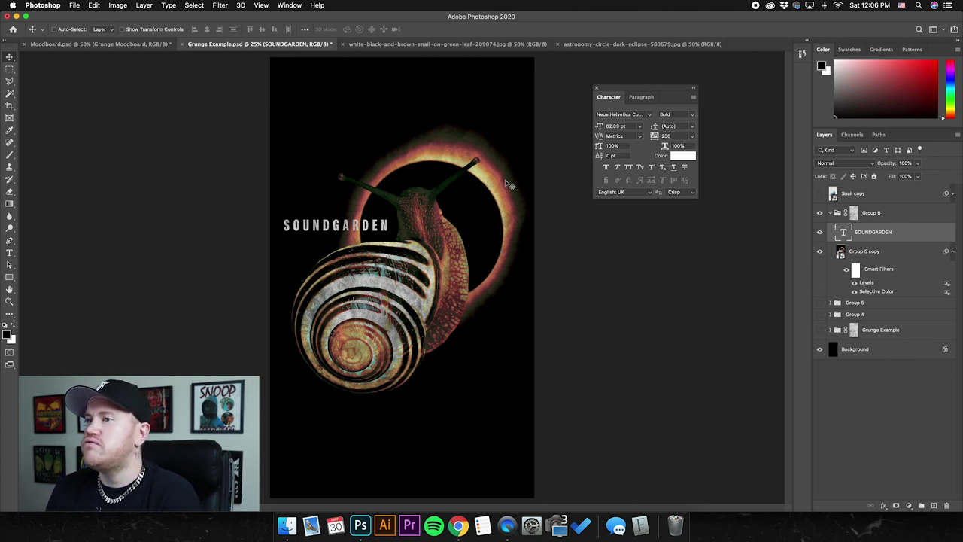
Try a legacy Brightness/Contrast adjustment on the Group 5 copy smart object with brightness 6 and contrast 12, and cancel it
{"action": "left_click", "coordinate": [889, 251]}
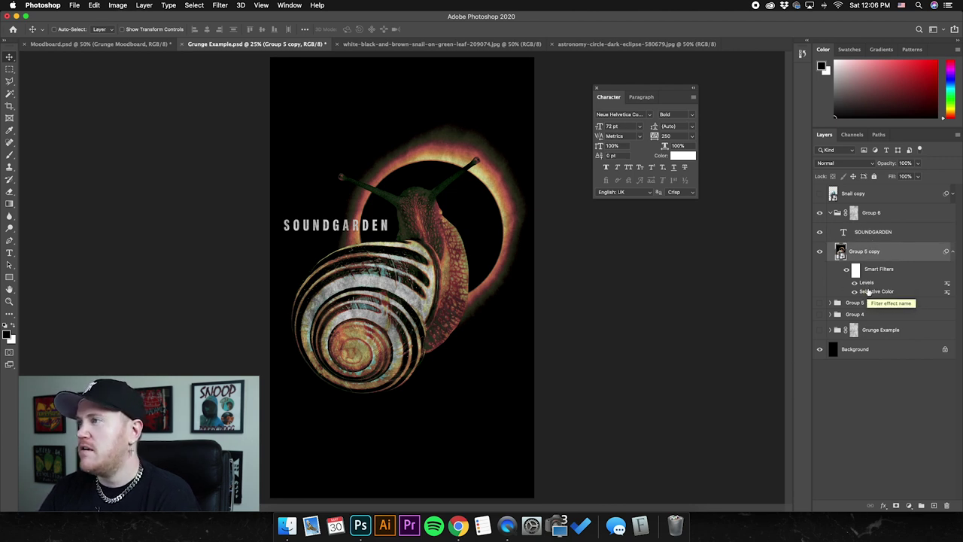
{"action": "left_click", "coordinate": [118, 5]}
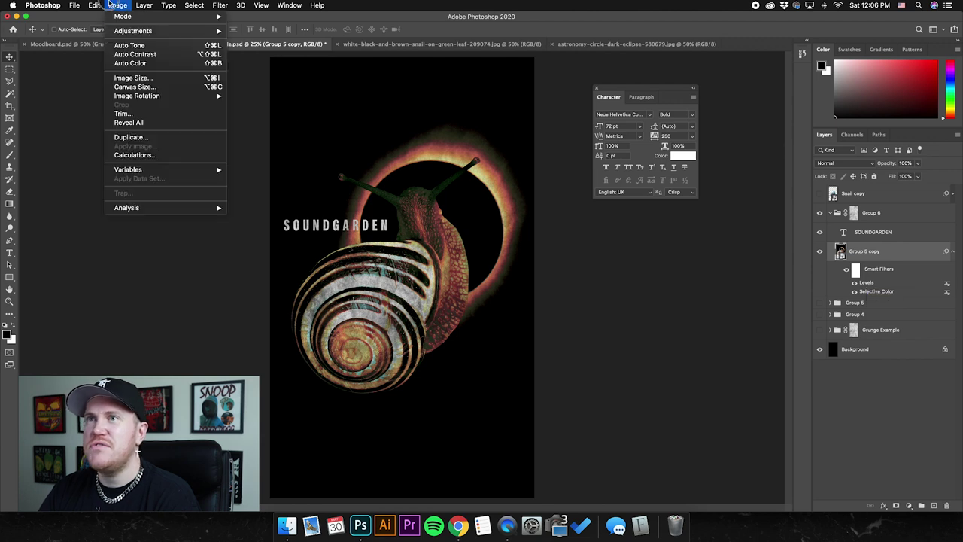
{"action": "mouse_move", "coordinate": [136, 30]}
{"action": "key", "text": "Return"}
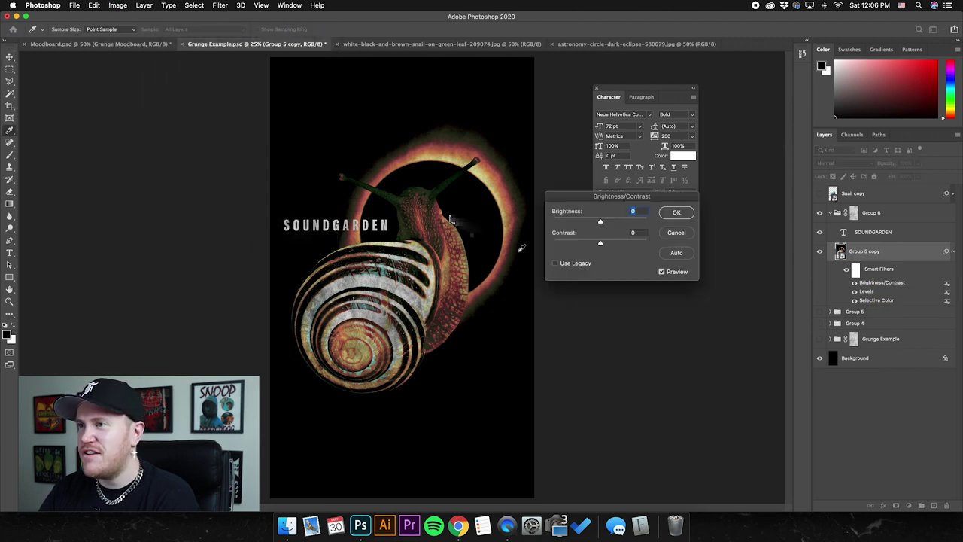
{"action": "left_click_drag", "start_coordinate": [584, 198], "coordinate": [611, 249]}
{"action": "mouse_move", "coordinate": [630, 294]}
{"action": "left_mouse_down"}
{"action": "mouse_move", "coordinate": [641, 294]}
{"action": "mouse_move", "coordinate": [616, 274]}
{"action": "mouse_move", "coordinate": [649, 295]}
{"action": "mouse_move", "coordinate": [622, 274]}
{"action": "mouse_move", "coordinate": [644, 273]}
{"action": "mouse_move", "coordinate": [631, 272]}
{"action": "mouse_move", "coordinate": [646, 293]}
{"action": "mouse_move", "coordinate": [634, 293]}
{"action": "left_mouse_up"}
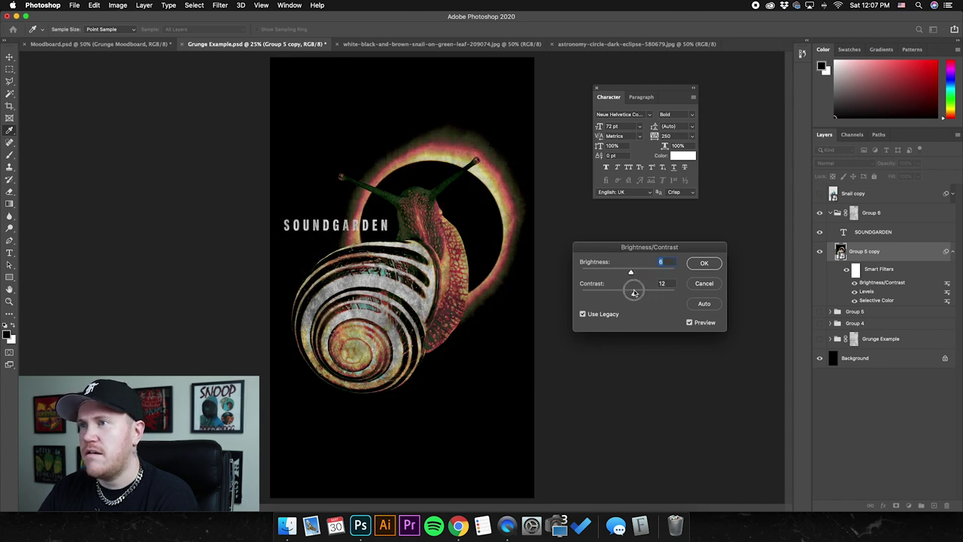
{"action": "left_click", "coordinate": [704, 283]}
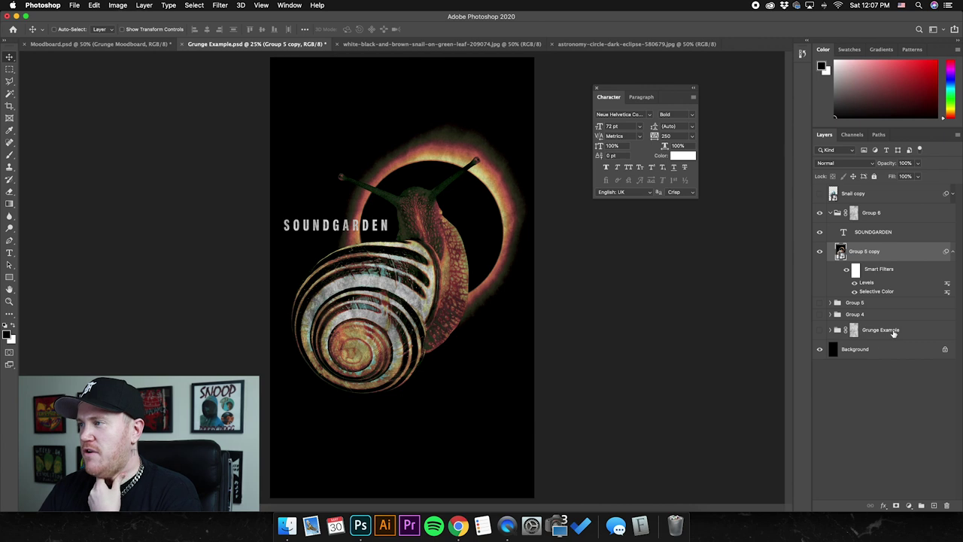
Try an Exposure adjustment on the Group 5 copy smart object with offset -0.0122 and gamma correction about 1.15, and cancel it
{"action": "left_click", "coordinate": [119, 6]}
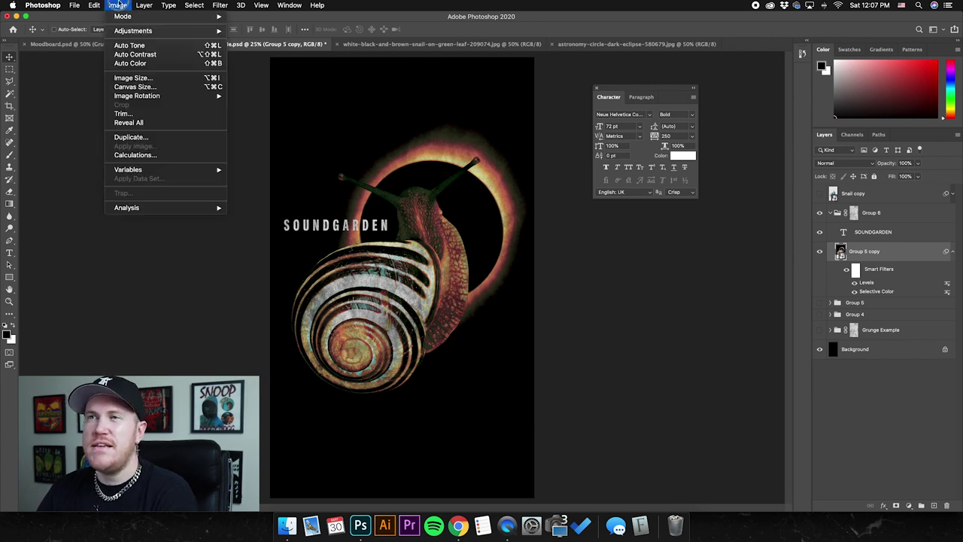
{"action": "mouse_move", "coordinate": [128, 33]}
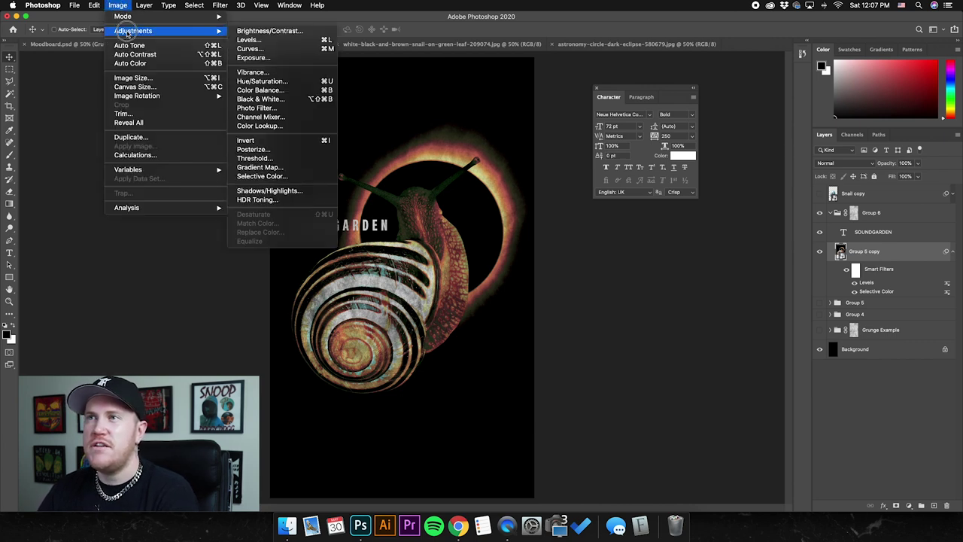
{"action": "left_click", "coordinate": [253, 57]}
{"action": "left_click_drag", "start_coordinate": [620, 276], "coordinate": [623, 303]}
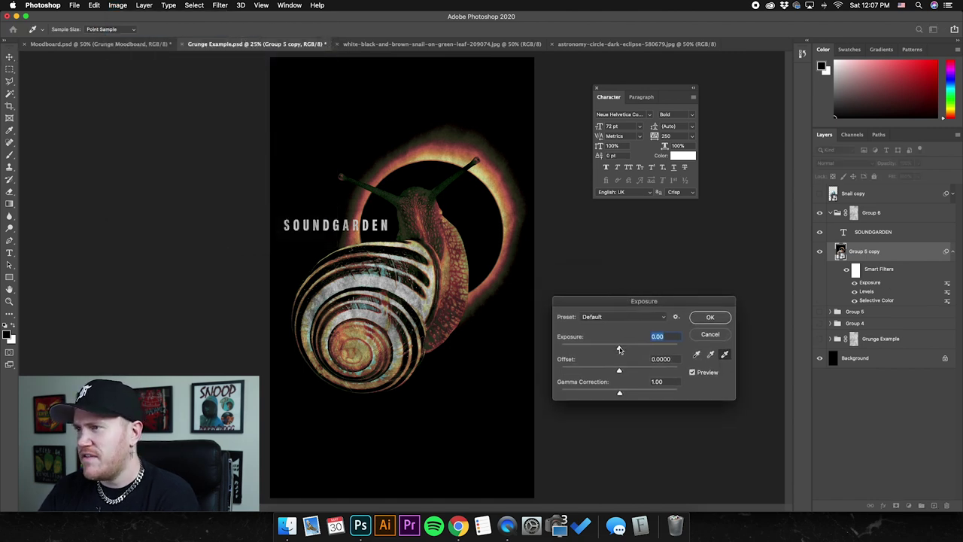
{"action": "left_click_drag", "start_coordinate": [618, 371], "coordinate": [618, 371]}
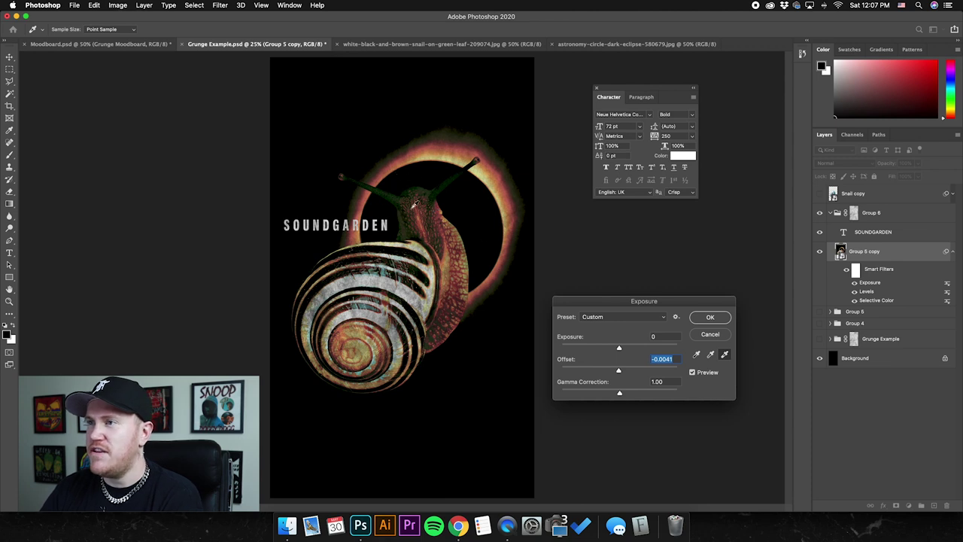
{"action": "left_click_drag", "start_coordinate": [618, 372], "coordinate": [619, 369]}
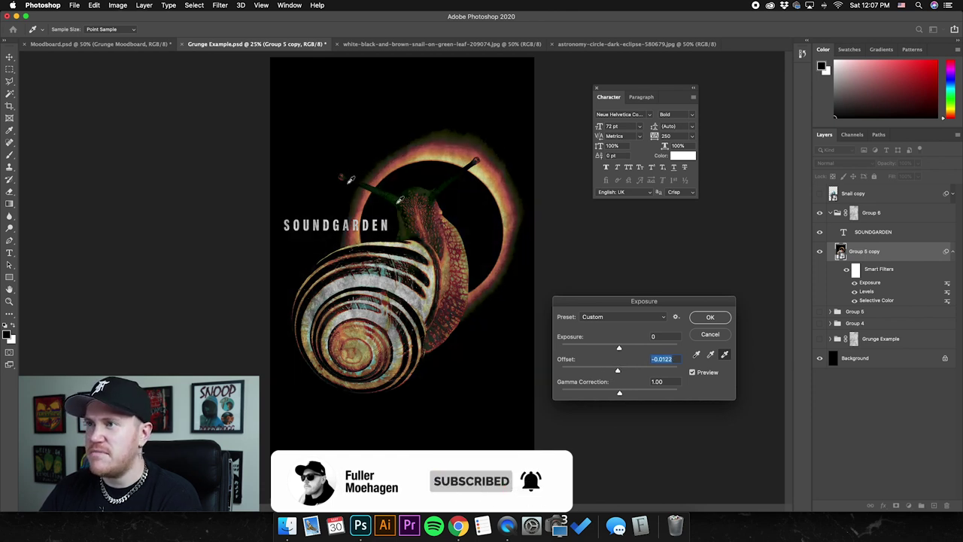
{"action": "left_click_drag", "start_coordinate": [618, 371], "coordinate": [615, 393]}
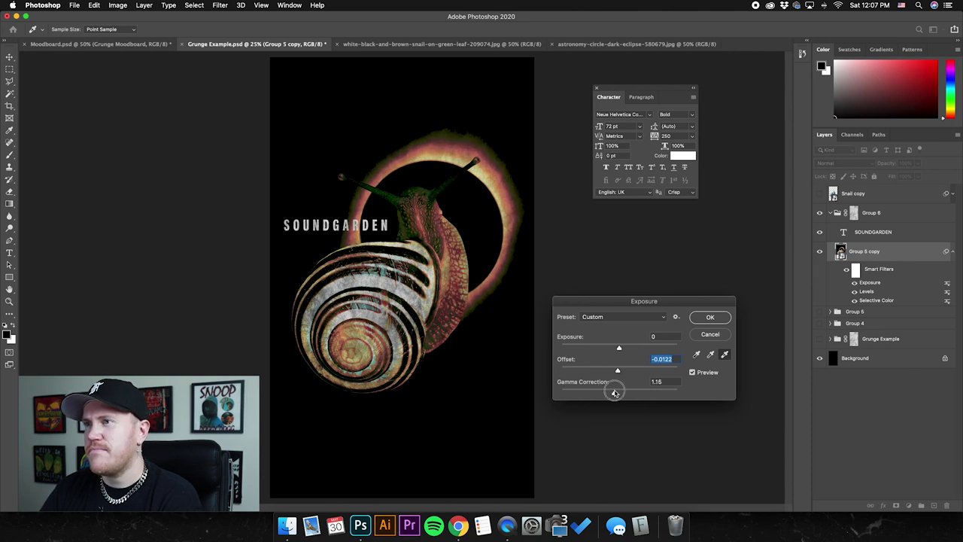
{"action": "left_click", "coordinate": [710, 334]}
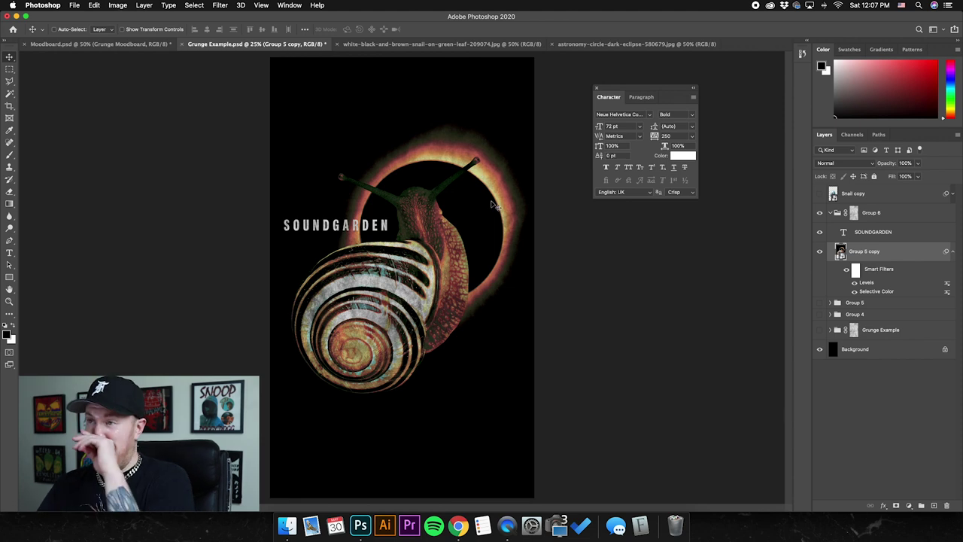
Convert all layers and groups from Grunge Example up to Snail copy into a single smart object above the Background
{"action": "left_click", "coordinate": [879, 331]}
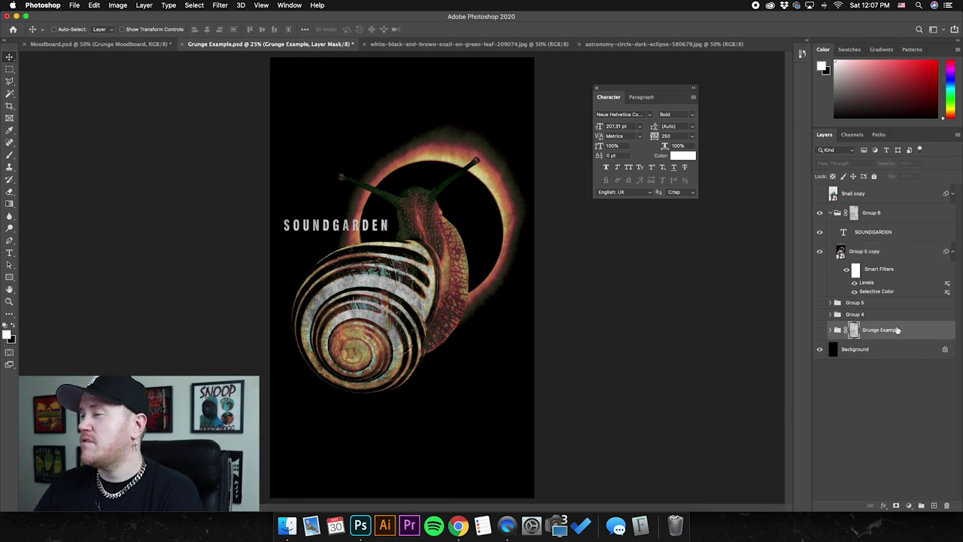
{"action": "left_click", "coordinate": [884, 197], "text": "shift"}
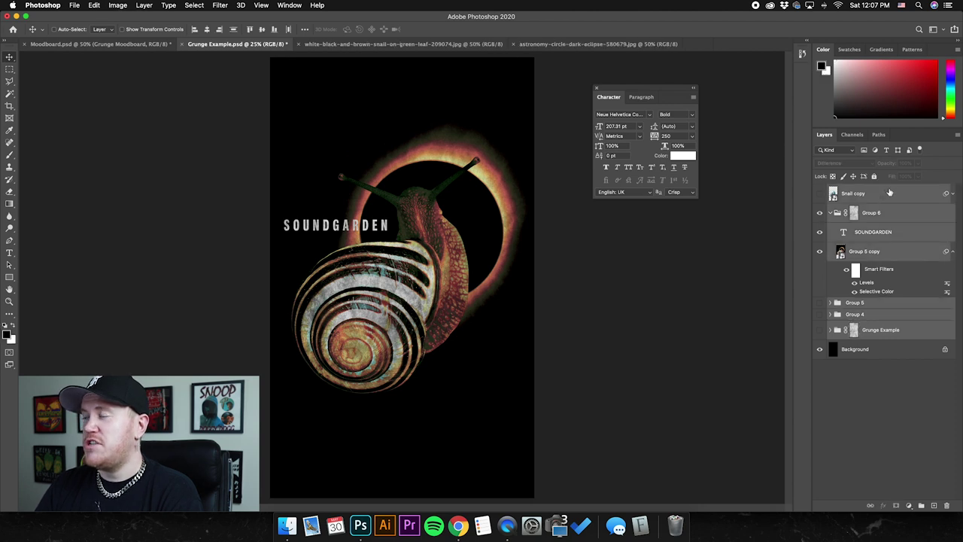
{"action": "right_click", "coordinate": [879, 198]}
{"action": "left_click", "coordinate": [791, 379]}
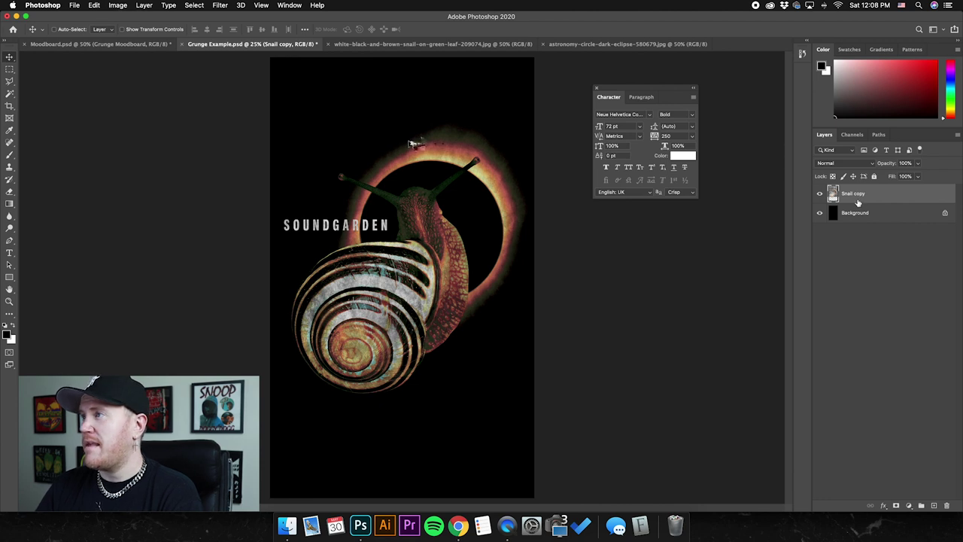
Resize the Grunge Example image to 2400 pixels wide, and select and copy the entire canvas of the Snail copy layer
{"action": "left_click", "coordinate": [116, 5]}
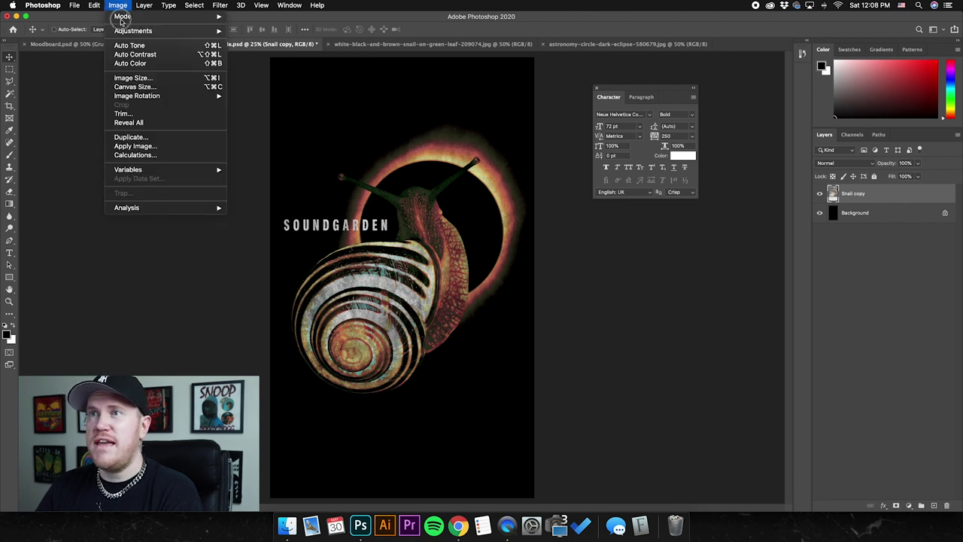
{"action": "left_click", "coordinate": [205, 90]}
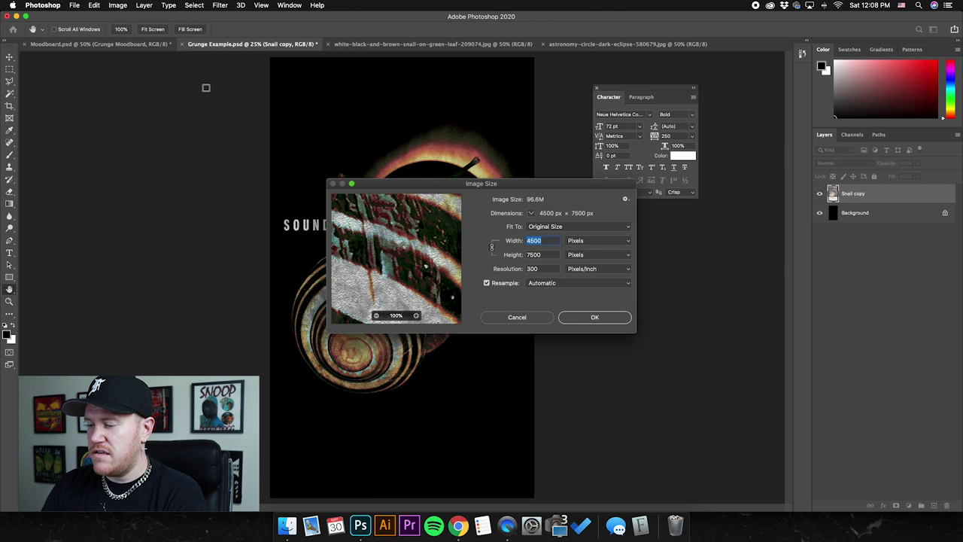
{"action": "type", "text": "2400"}
{"action": "key", "text": "Return"}
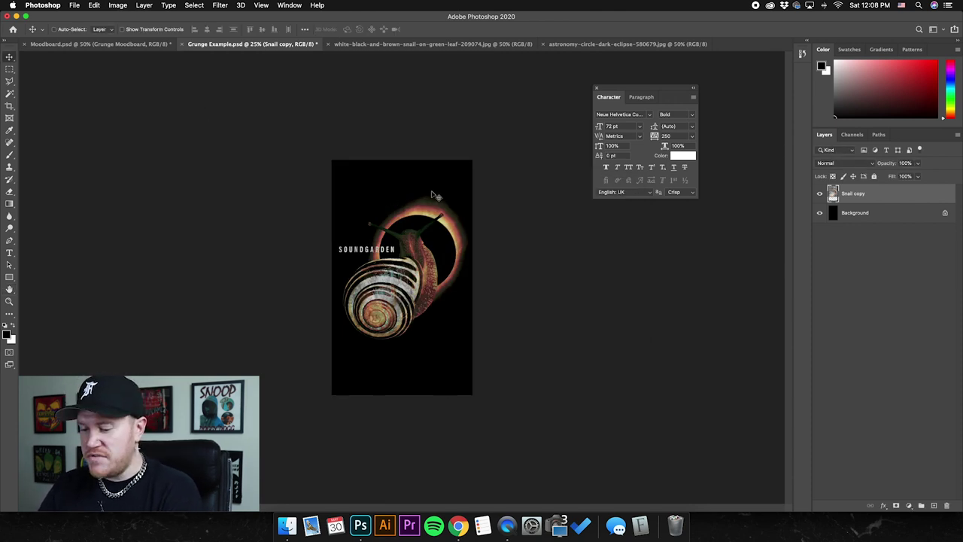
{"action": "key", "text": "super+a"}
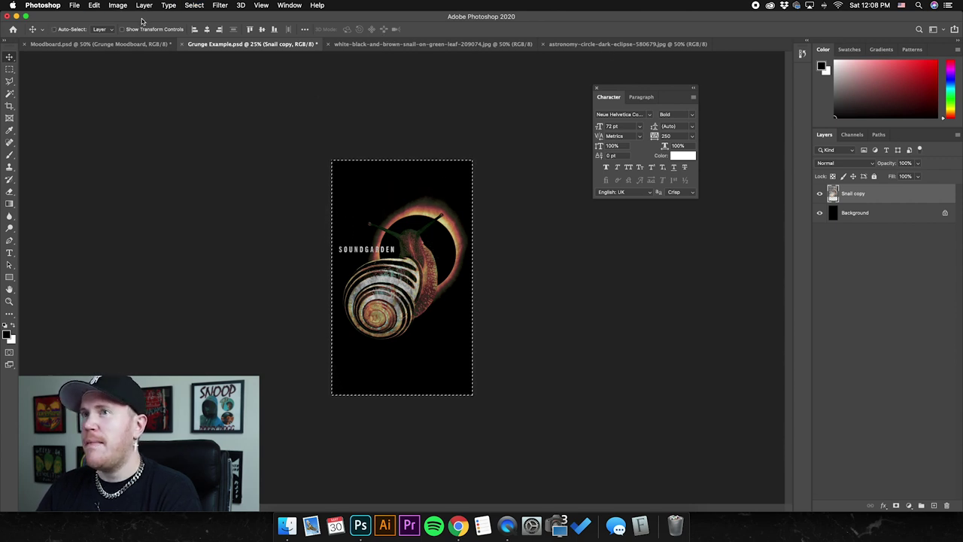
Switch to the Grunge Example Mock.psd document and undo its last layer merge to restore the separate shirt layers
{"action": "left_click", "coordinate": [109, 46]}
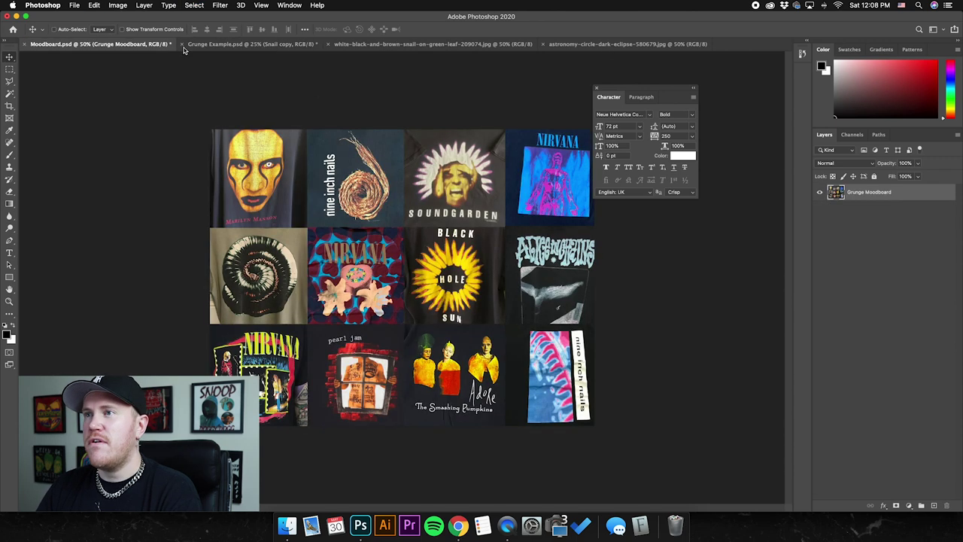
{"action": "right_click", "coordinate": [273, 44]}
{"action": "key", "text": "Escape"}
{"action": "left_click", "coordinate": [685, 44]}
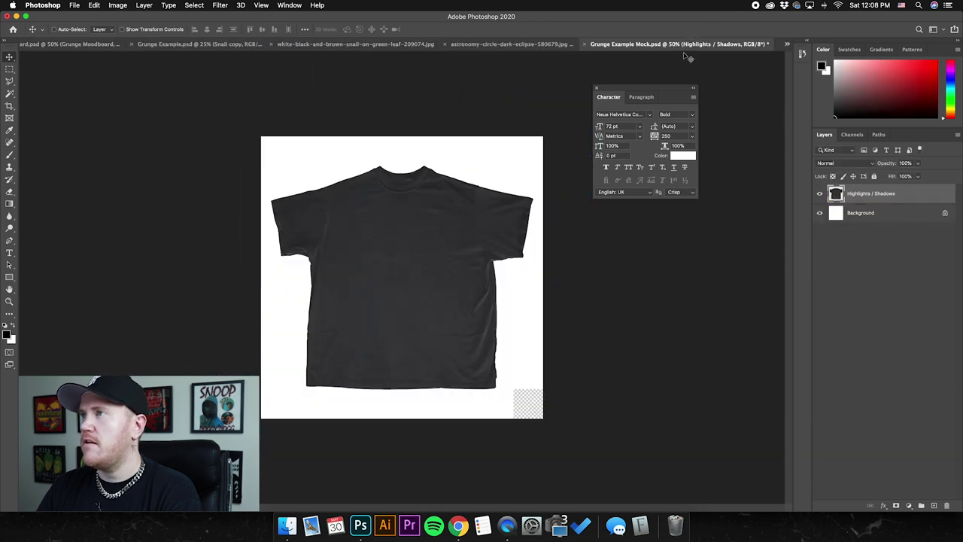
{"action": "key", "text": "super+z"}
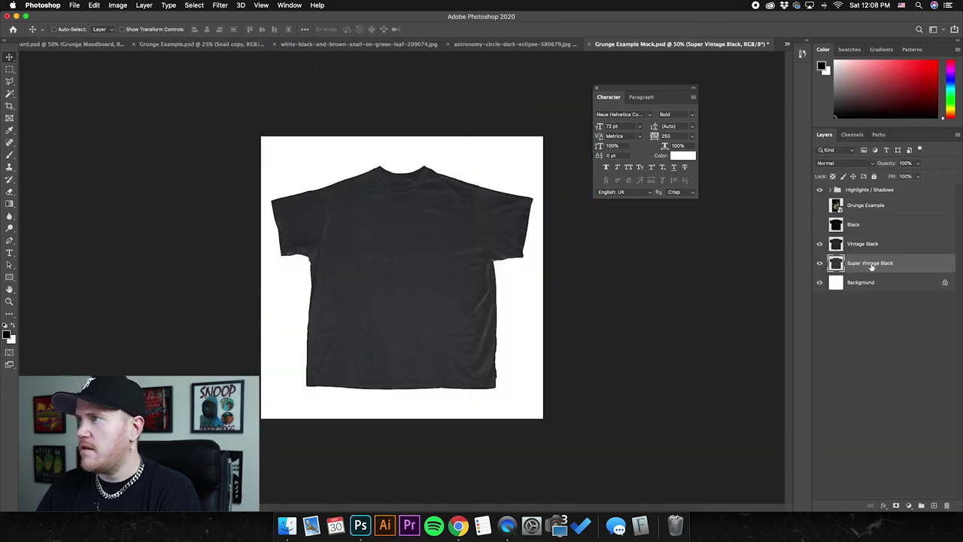
Paste the copied artwork above the Grunge Example layer and convert it to a smart object
{"action": "left_click", "coordinate": [866, 244]}
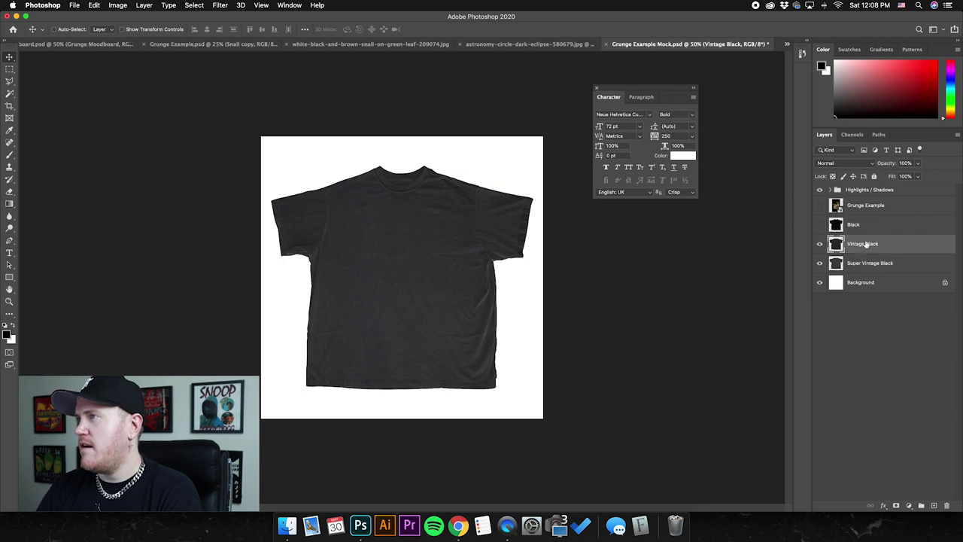
{"action": "left_click", "coordinate": [870, 208]}
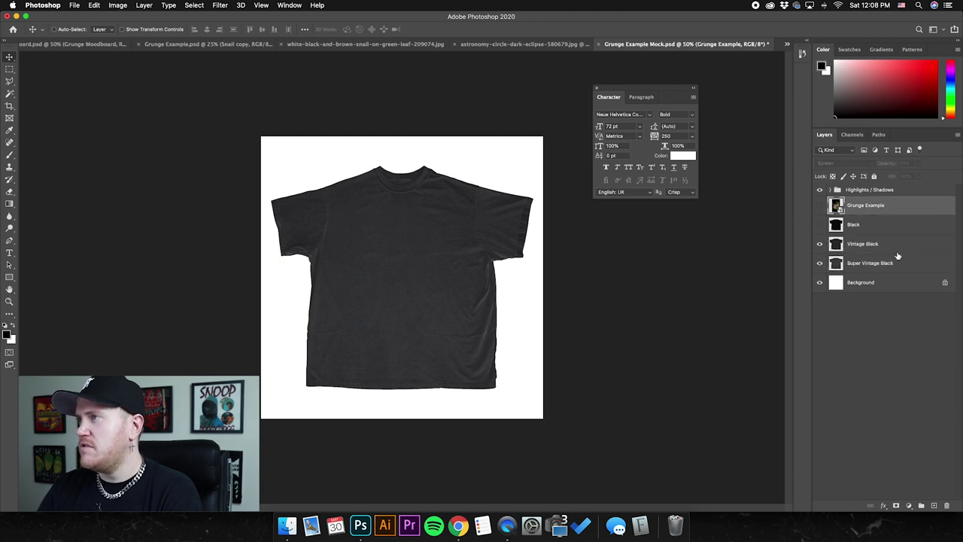
{"action": "key", "text": "super+v"}
{"action": "right_click", "coordinate": [888, 206]}
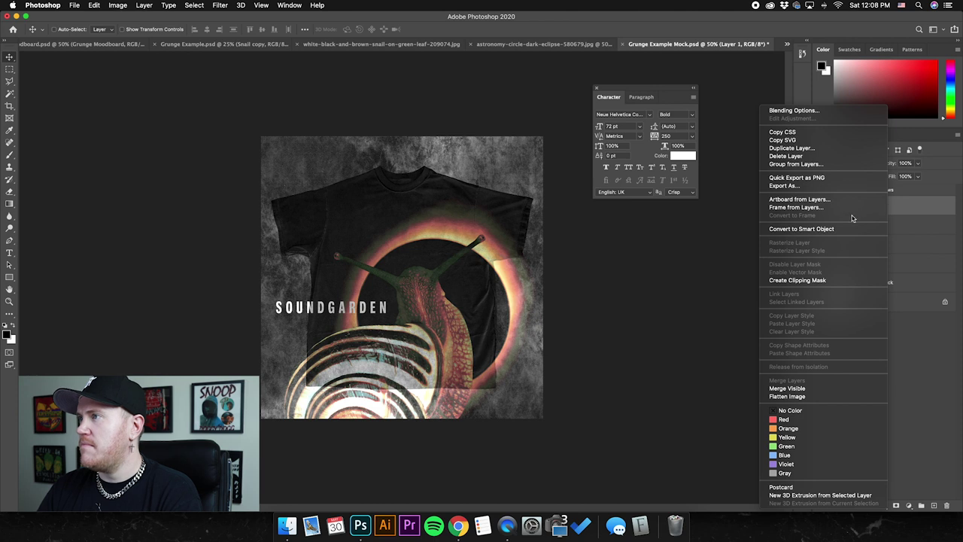
{"action": "left_click", "coordinate": [844, 229]}
Scale the pasted artwork proportionally to about 52% and place it on the front of the T-shirt
{"action": "left_click", "coordinate": [122, 30]}
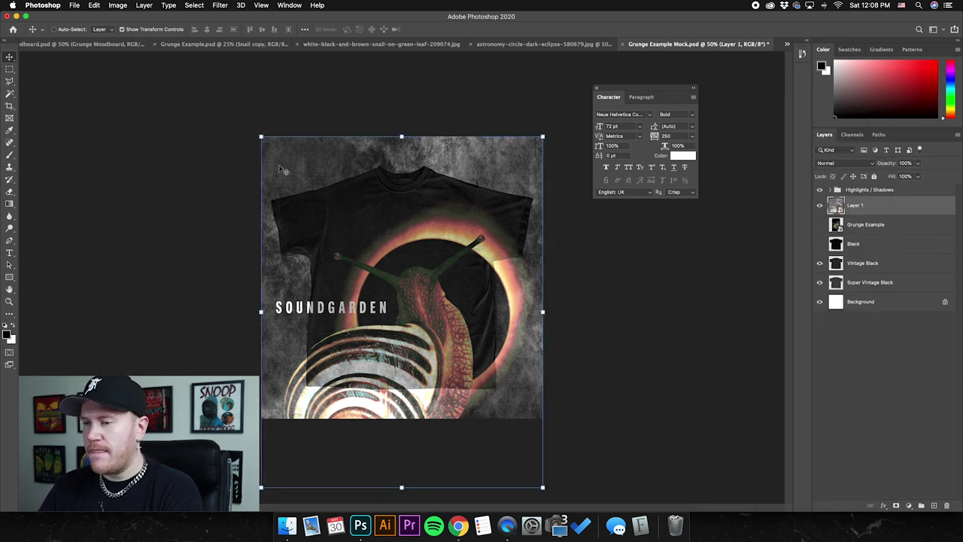
{"action": "left_click_drag", "start_coordinate": [261, 137], "coordinate": [327, 219]}
{"action": "left_click_drag", "start_coordinate": [412, 290], "coordinate": [413, 243]}
Set the artwork layer's blending mode to Screen, apply the transform and hide the transform controls
{"action": "left_click", "coordinate": [856, 168]}
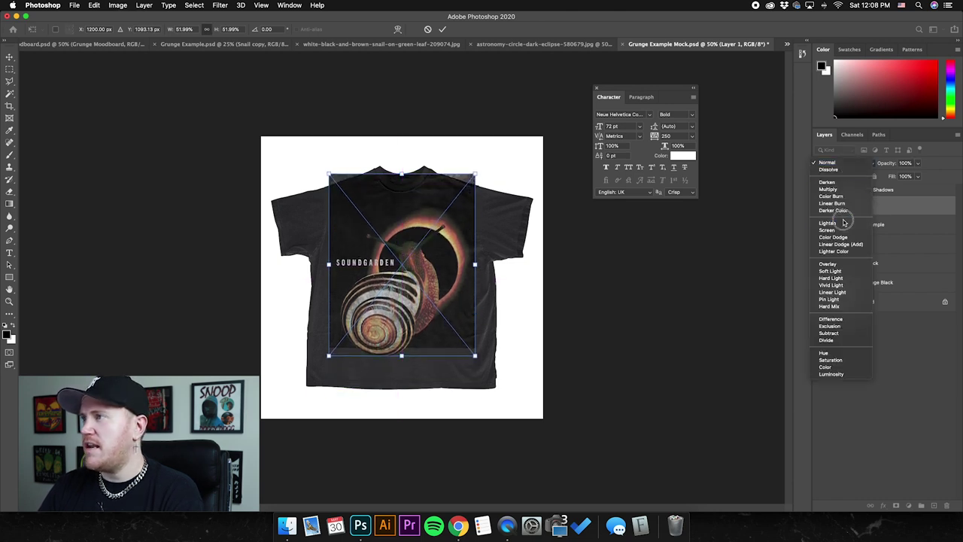
{"action": "left_click", "coordinate": [434, 193]}
{"action": "key", "text": "shift+alt+s"}
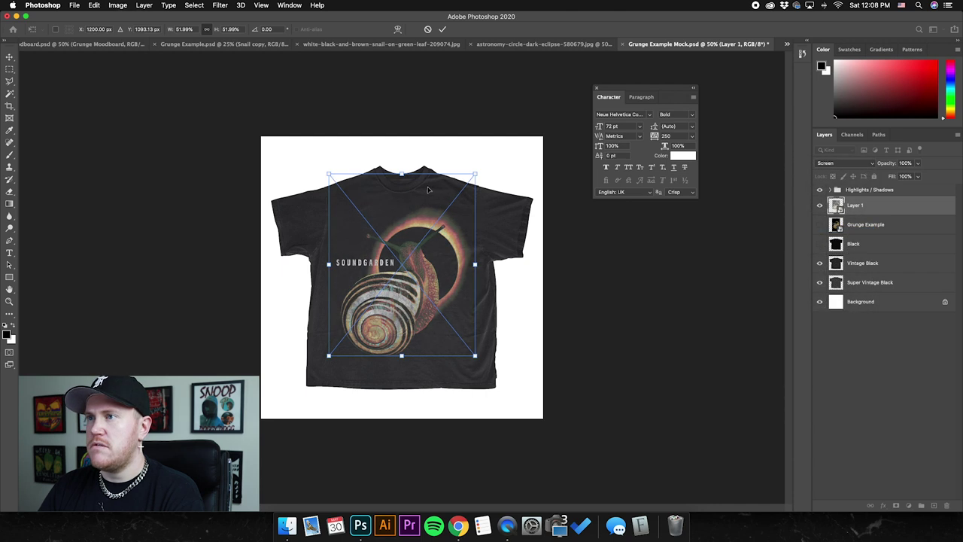
{"action": "key", "text": "Return"}
{"action": "left_click", "coordinate": [123, 29]}
Reposition the artwork on the shirt and compare its placement with the Grunge Example layer by toggling both layers' visibility
{"action": "left_click_drag", "start_coordinate": [422, 226], "coordinate": [508, 195]}
{"action": "left_click_drag", "start_coordinate": [506, 195], "coordinate": [491, 203]}
{"action": "left_click", "coordinate": [820, 205]}
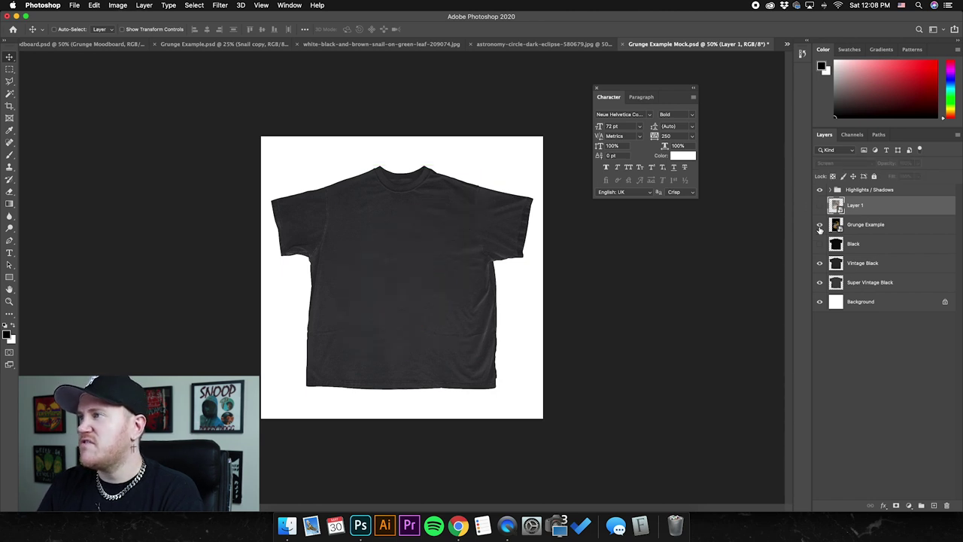
{"action": "left_click", "coordinate": [820, 224]}
{"action": "left_click", "coordinate": [820, 225]}
{"action": "left_click", "coordinate": [819, 206]}
Move the snail and eclipse artwork into place on the shirt's chest, fine-tuning it in 10-pixel nudges
{"action": "mouse_move", "coordinate": [418, 235]}
{"action": "left_mouse_down"}
{"action": "mouse_move", "coordinate": [419, 248]}
{"action": "mouse_move", "coordinate": [418, 219]}
{"action": "left_mouse_up"}
{"action": "key", "text": "shift+Down"}
{"action": "key", "text": "shift+Down"}
{"action": "key", "text": "shift+Down"}
{"action": "key", "text": "shift+Down"}
{"action": "key", "text": "shift+Right"}
{"action": "key", "text": "shift+Down"}
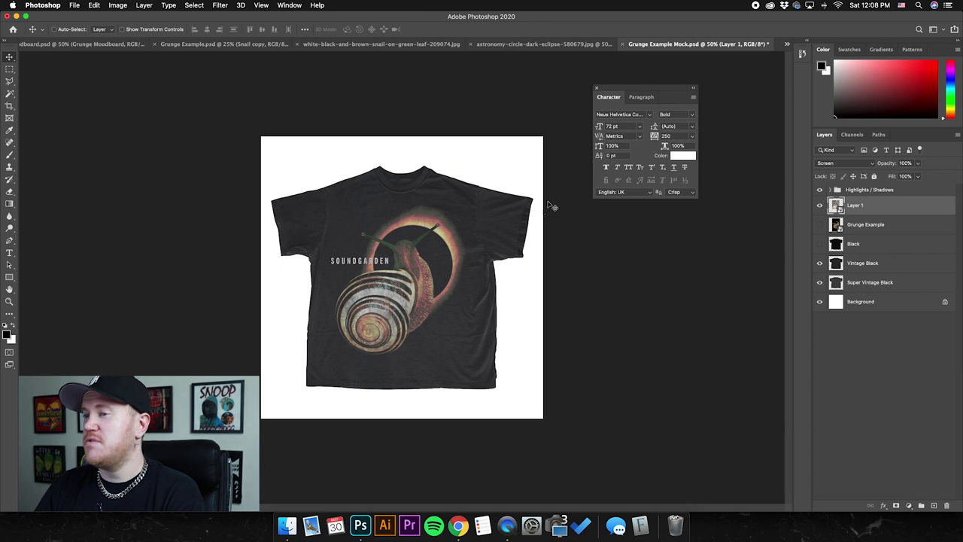
Check the artwork against the bare shirt by toggling its visibility, and nudge it up a few pixels
{"action": "left_click", "coordinate": [820, 205]}
{"action": "left_click", "coordinate": [820, 205]}
{"action": "key", "text": "Up"}
{"action": "key", "text": "Up"}
{"action": "key", "text": "Up"}
{"action": "key", "text": "Up"}
{"action": "key", "text": "Up"}
{"action": "key", "text": "Up"}
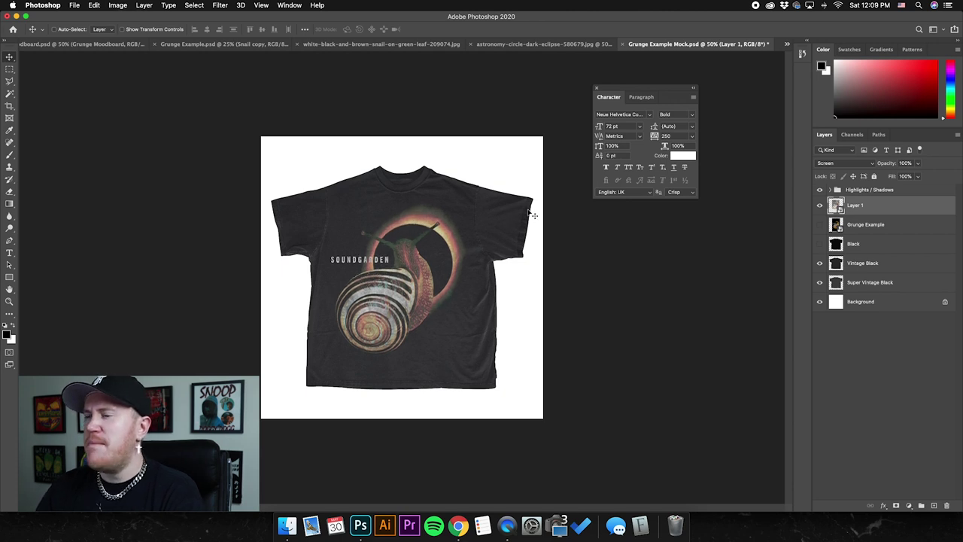
Inspect the mockup up close and preview the graphic on the Super Vintage Black shirt by temporarily hiding Vintage Black
{"action": "key", "text": "super+plus"}
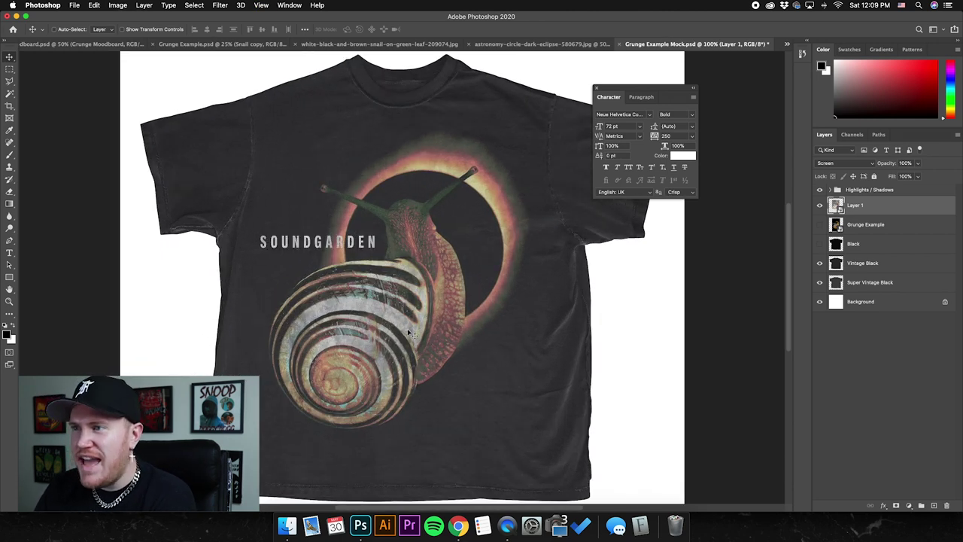
{"action": "key", "text": "super+minus"}
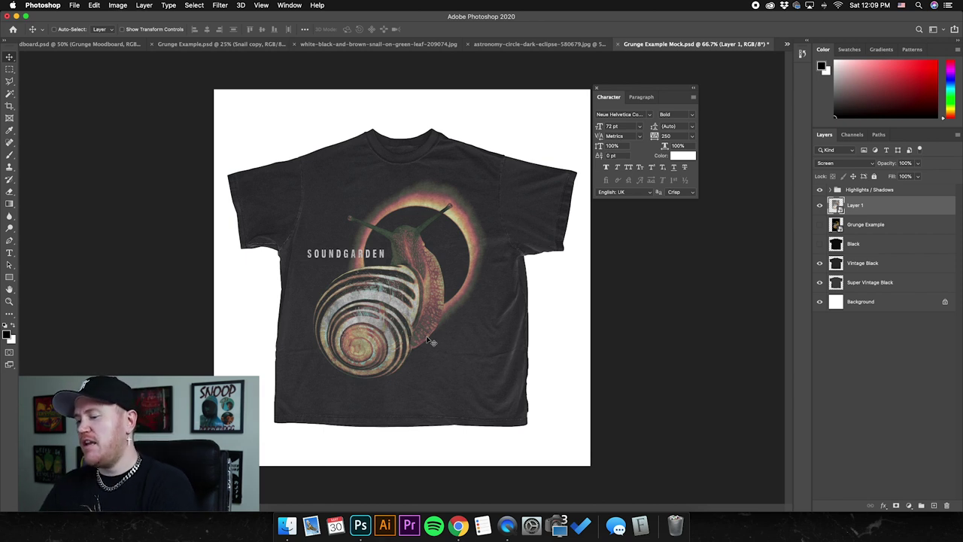
{"action": "key", "text": "super+minus"}
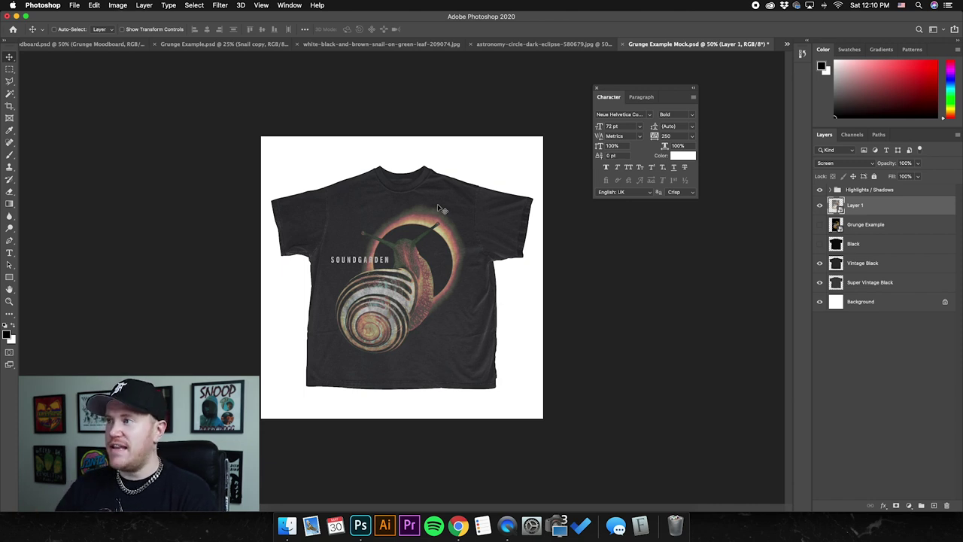
{"action": "left_click", "coordinate": [820, 263]}
{"action": "left_click", "coordinate": [866, 283]}
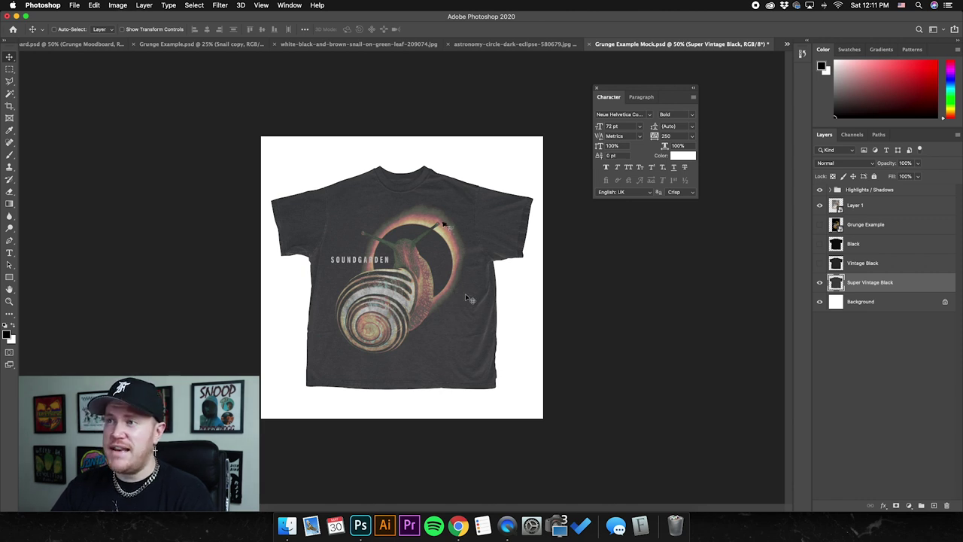
{"action": "left_click", "coordinate": [820, 262]}
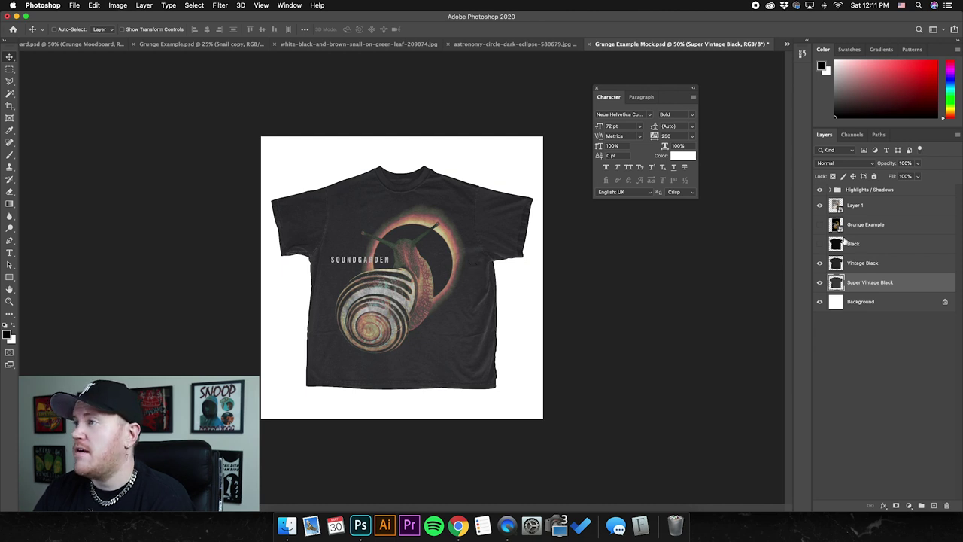
Reduce the opacity of the pasted artwork, Layer 1, to 88%
{"action": "left_click", "coordinate": [871, 212]}
{"action": "left_click", "coordinate": [920, 164]}
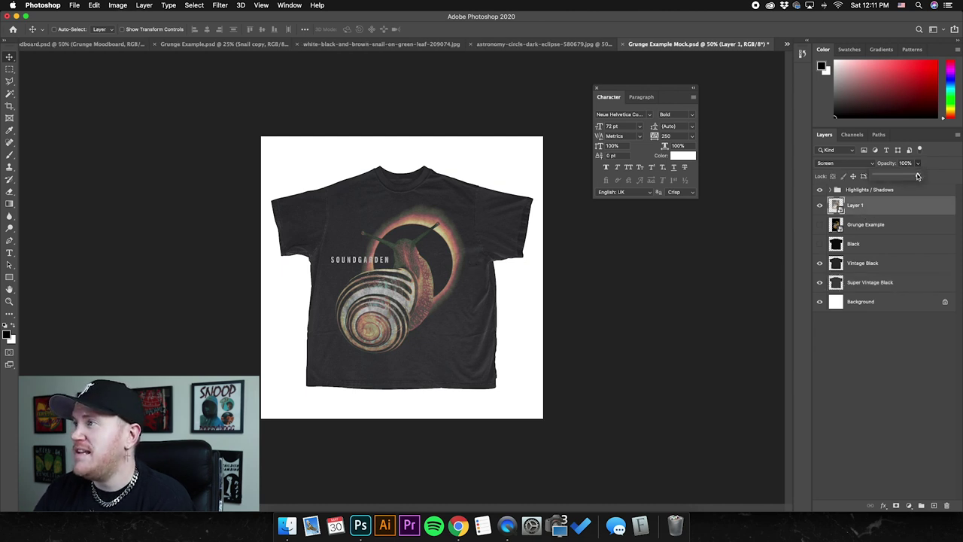
{"action": "left_click_drag", "start_coordinate": [919, 176], "coordinate": [915, 176]}
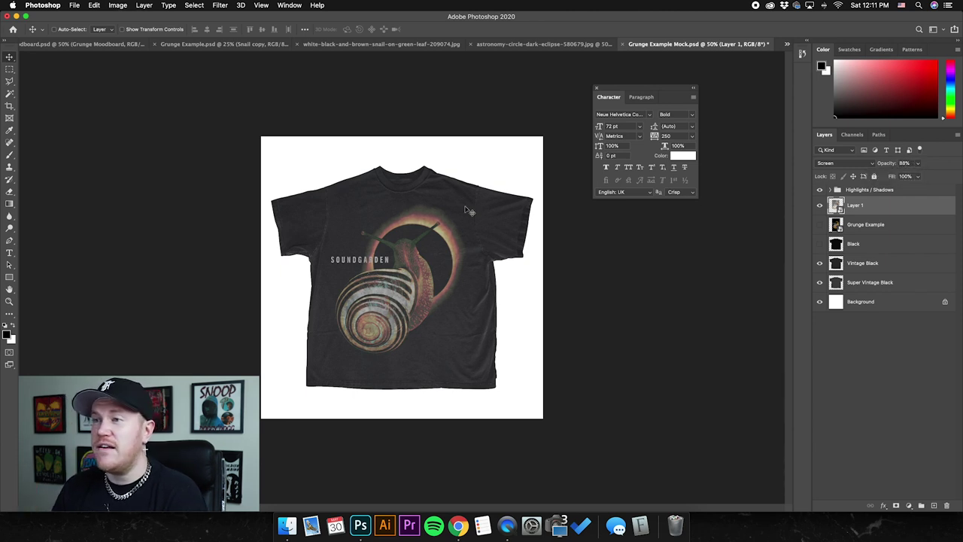